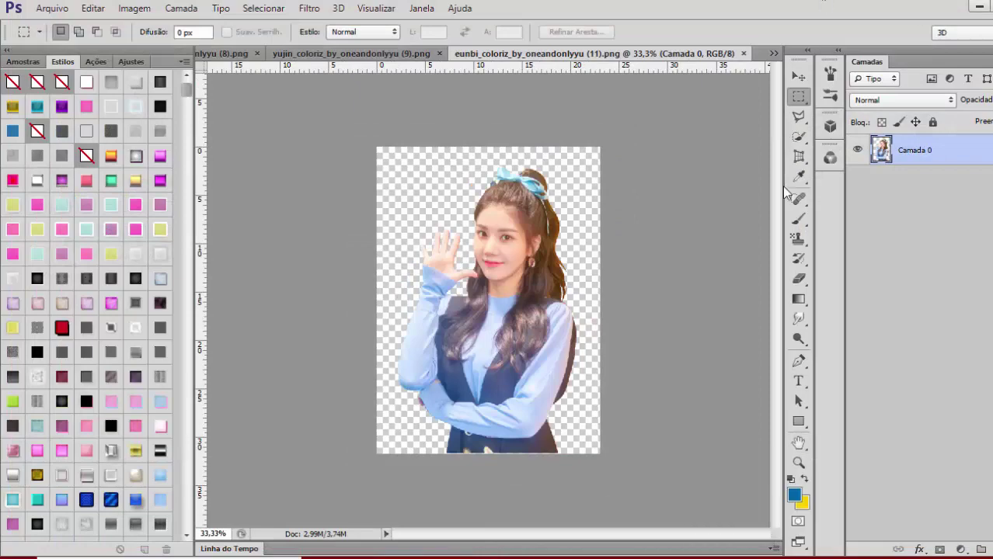
Open minju_coloriz_by_oneandonlyyu (9).png from the minju image folder
{"action": "left_click", "coordinate": [798, 177]}
{"action": "left_click", "coordinate": [357, 55]}
{"action": "key", "text": "ctrl+o"}
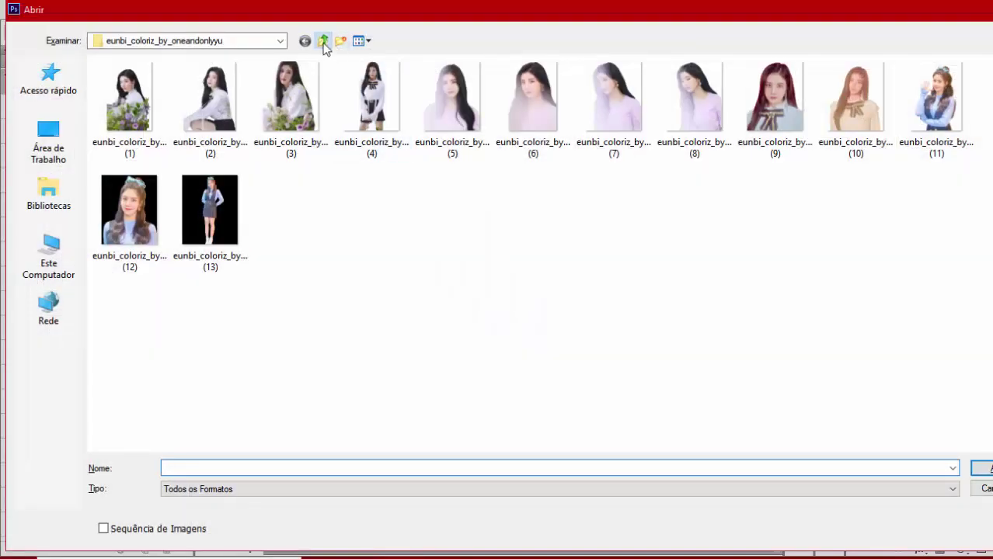
{"action": "left_click", "coordinate": [323, 43]}
{"action": "left_click", "coordinate": [458, 109]}
{"action": "double_click", "coordinate": [549, 122]}
{"action": "double_click", "coordinate": [775, 97]}
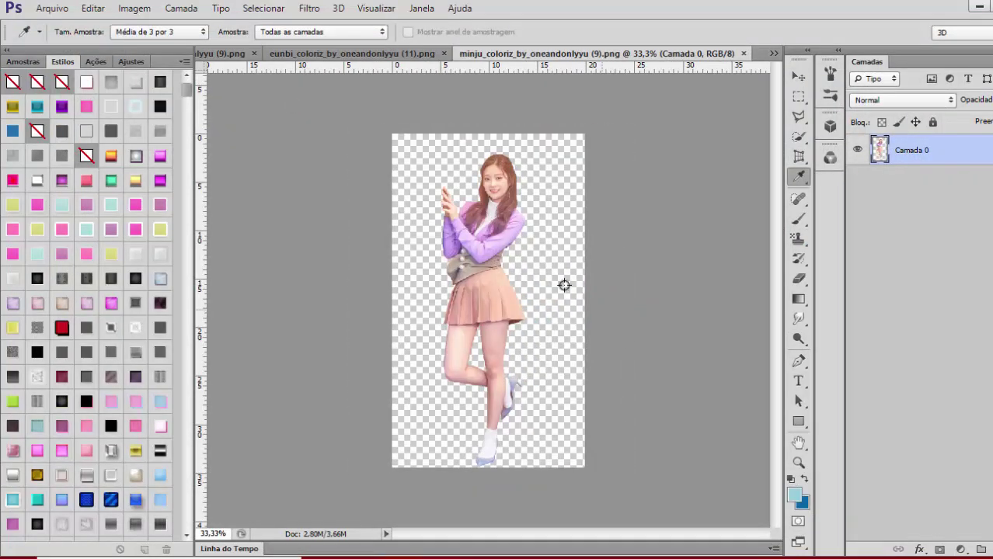
{"action": "scroll", "coordinate": [486, 231], "scroll_direction": "up", "scroll_amount": 3}
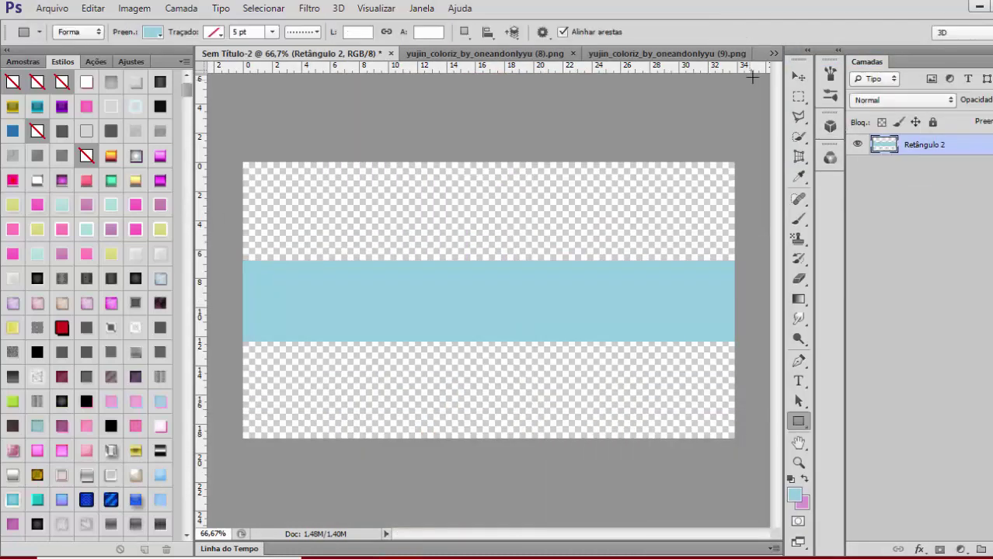
Copy the yujin_coloriz_by_oneandonlyyu (8) cutout into the Sem Título-2 document and scale it down with locked proportions
{"action": "key", "text": "v"}
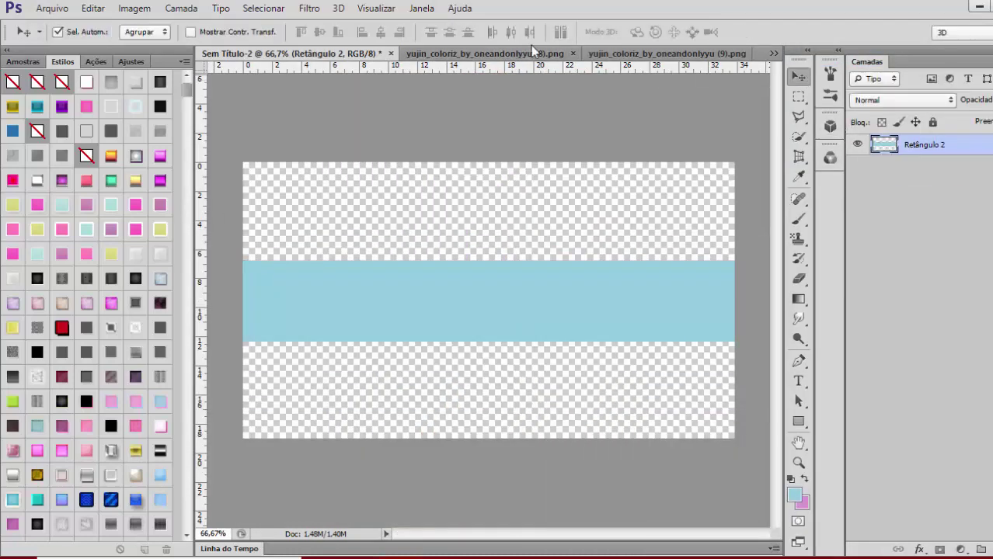
{"action": "left_click", "coordinate": [531, 51]}
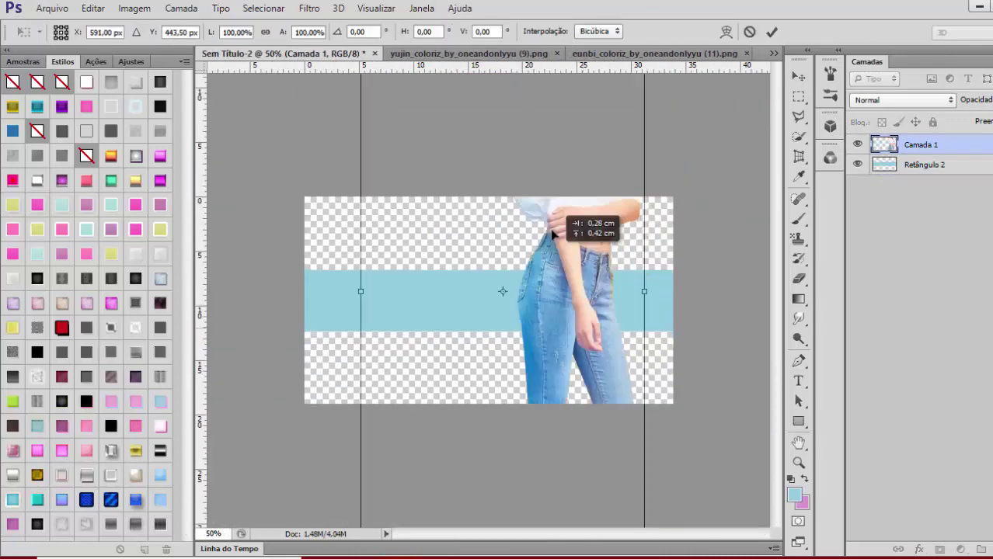
{"action": "left_click_drag", "start_coordinate": [551, 233], "coordinate": [581, 109]}
{"action": "left_click_drag", "start_coordinate": [674, 423], "coordinate": [644, 402]}
{"action": "left_click_drag", "start_coordinate": [632, 355], "coordinate": [497, 185]}
{"action": "left_click_drag", "start_coordinate": [444, 127], "coordinate": [564, 472]}
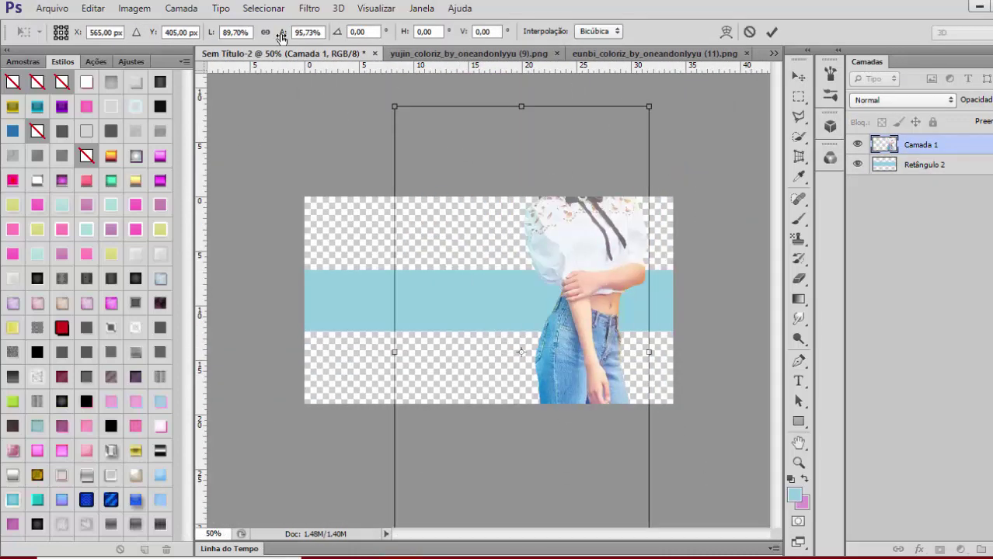
{"action": "left_click", "coordinate": [265, 32]}
{"action": "left_click_drag", "start_coordinate": [394, 122], "coordinate": [441, 245]}
{"action": "key", "text": "ctrl+plus"}
{"action": "left_click_drag", "start_coordinate": [572, 230], "coordinate": [519, 343]}
{"action": "key", "text": "Return"}
Scale the pasted figure down further to about 87.5% width so its upper body suits the blue band
{"action": "left_click_drag", "start_coordinate": [493, 401], "coordinate": [488, 312]}
{"action": "key", "text": "ctrl+plus"}
{"action": "key", "text": "ctrl+t"}
{"action": "key", "text": "Return"}
{"action": "key", "text": "ctrl+t"}
{"action": "left_click_drag", "start_coordinate": [516, 224], "coordinate": [491, 257]}
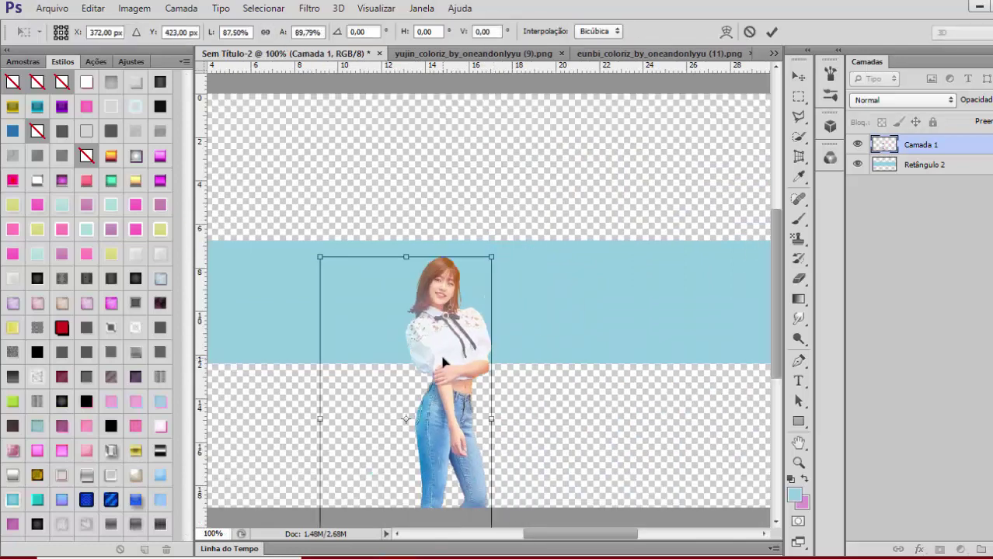
Position the figure over the blue band with locked proportions and clip its layer to Retângulo 2
{"action": "left_click_drag", "start_coordinate": [443, 360], "coordinate": [450, 317]}
{"action": "left_click", "coordinate": [266, 31]}
{"action": "key", "text": "Return"}
{"action": "right_click", "coordinate": [919, 146]}
{"action": "left_click", "coordinate": [664, 241]}
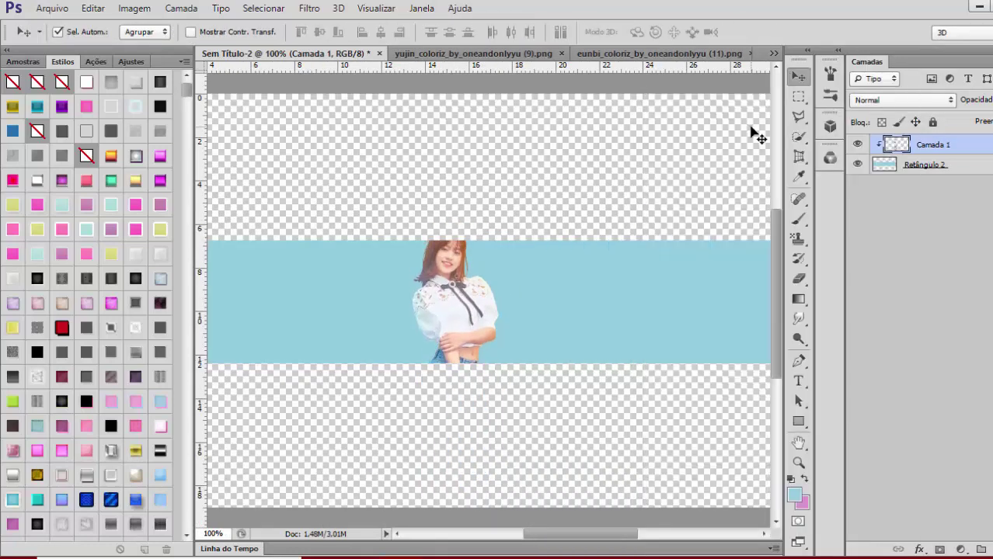
Draw a pink circle about 133 × 127 px beside the figure and place its layer beneath Camada 1
{"action": "right_click", "coordinate": [798, 421]}
{"action": "left_click", "coordinate": [847, 446]}
{"action": "left_click_drag", "start_coordinate": [538, 317], "coordinate": [555, 331]}
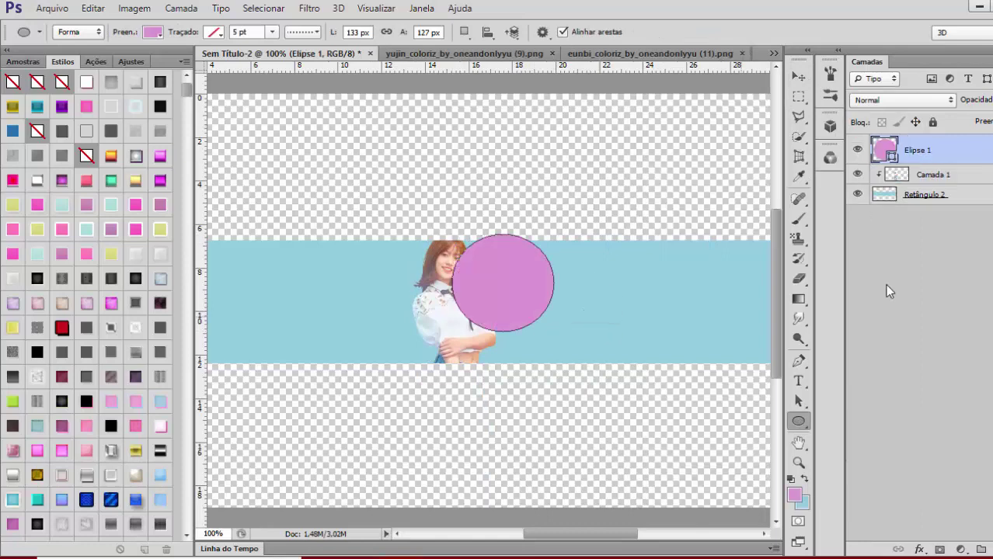
{"action": "key", "text": "ctrl+bracketleft"}
{"action": "left_click", "coordinate": [800, 78]}
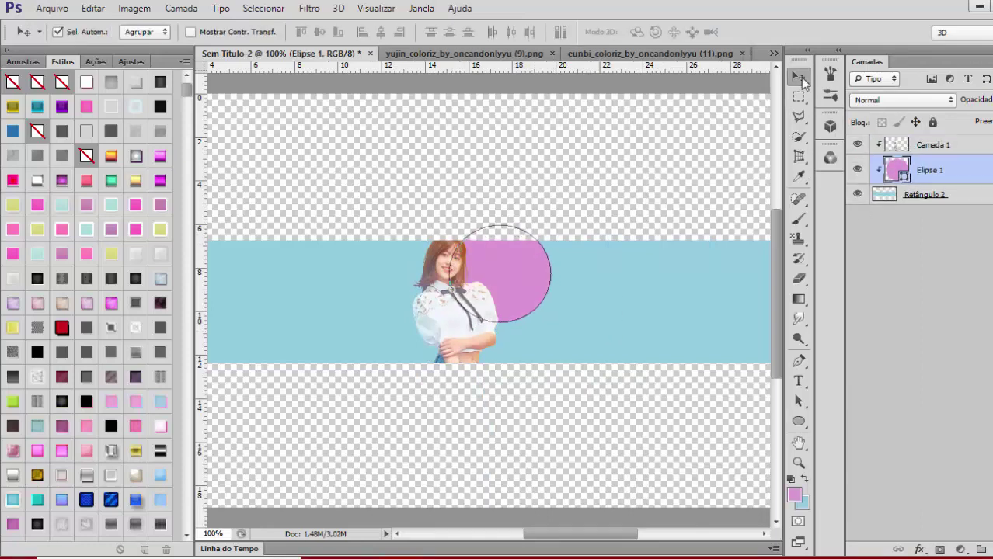
Duplicate the pink circle, clip the copy to the blue band and place it just below the first circle
{"action": "key", "text": "ctrl+j"}
{"action": "right_click", "coordinate": [939, 171]}
{"action": "left_click", "coordinate": [652, 242]}
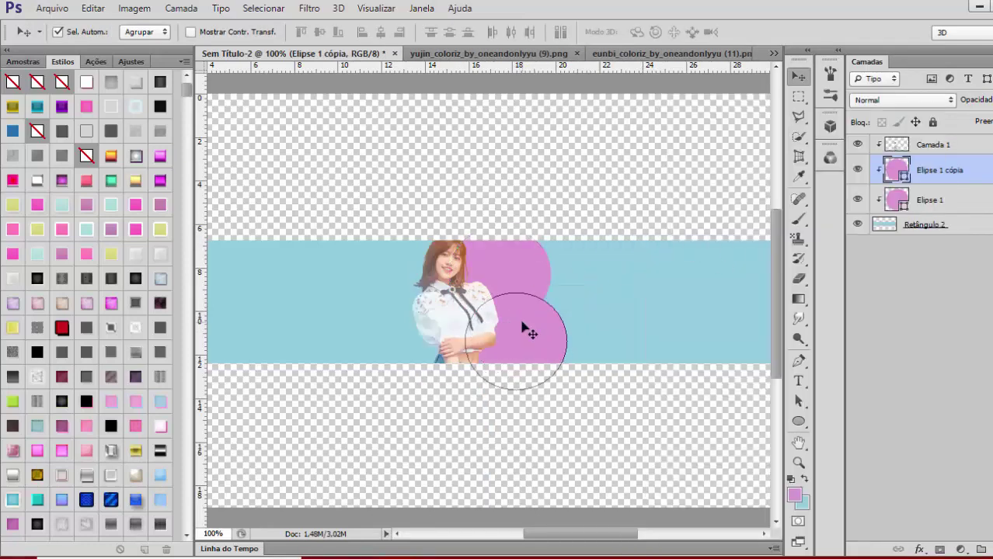
Move both circle layers above Camada 1 and release them from the clipping mask
{"action": "left_click", "coordinate": [937, 199], "text": "ctrl"}
{"action": "left_click", "coordinate": [969, 148]}
{"action": "left_click", "coordinate": [975, 167]}
{"action": "left_click", "coordinate": [977, 198], "text": "ctrl"}
{"action": "left_click_drag", "start_coordinate": [983, 159], "coordinate": [988, 135]}
{"action": "right_click", "coordinate": [986, 155]}
{"action": "left_click", "coordinate": [682, 243]}
Open chaeyeon_coloriz_by_oneandonlyyu (12).png from the chaeyeon image folder
{"action": "key", "text": "ctrl+o"}
{"action": "left_click", "coordinate": [321, 41]}
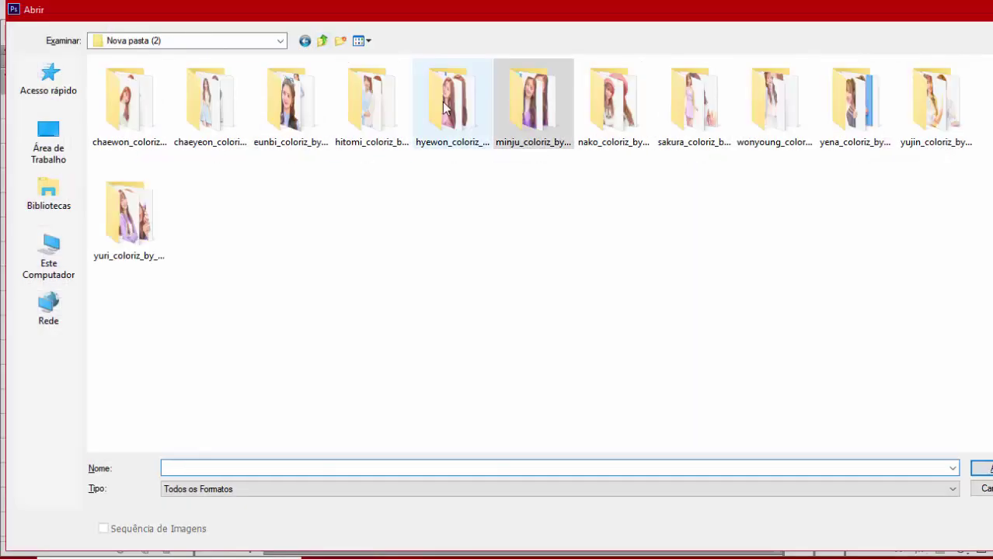
{"action": "left_click", "coordinate": [129, 219]}
{"action": "left_click", "coordinate": [831, 152]}
{"action": "double_click", "coordinate": [210, 101]}
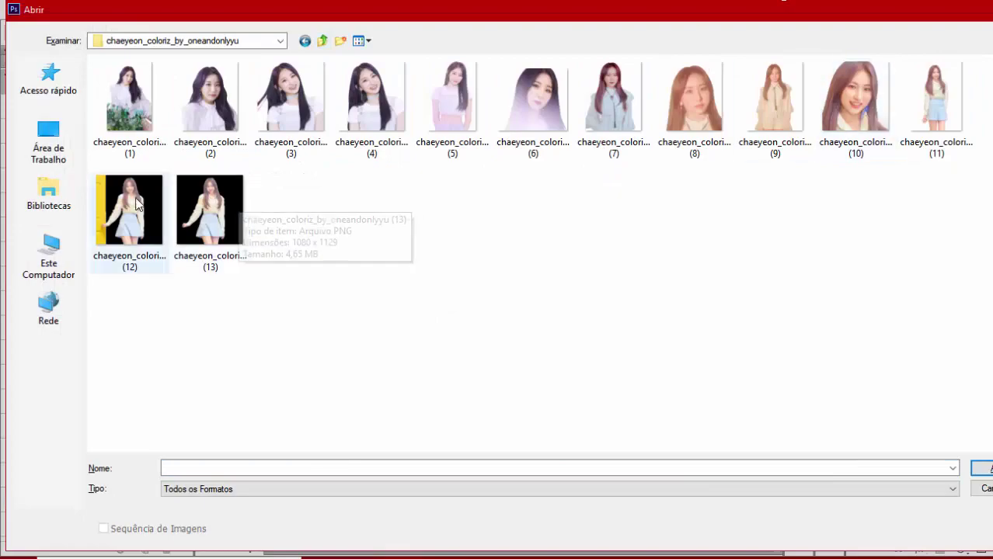
{"action": "left_click", "coordinate": [111, 203]}
{"action": "double_click", "coordinate": [111, 203]}
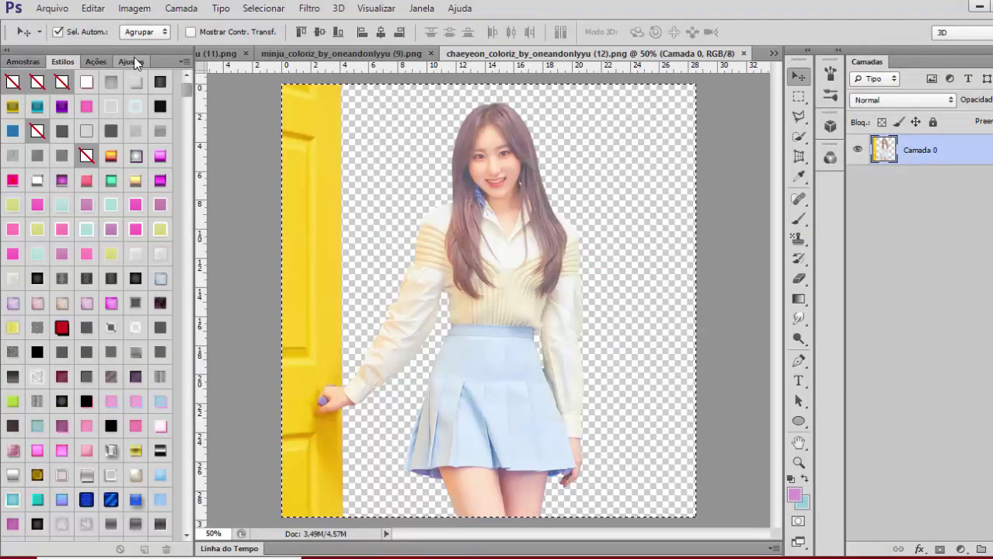
Turn the photo black and white with a Gradient Map adjustment, placing a black stop at 8% and another slightly further along
{"action": "left_click", "coordinate": [132, 62]}
{"action": "left_click", "coordinate": [133, 134]}
{"action": "left_click", "coordinate": [693, 186]}
{"action": "left_click", "coordinate": [605, 117]}
{"action": "left_click_drag", "start_coordinate": [549, 329], "coordinate": [573, 329]}
{"action": "left_click", "coordinate": [606, 329]}
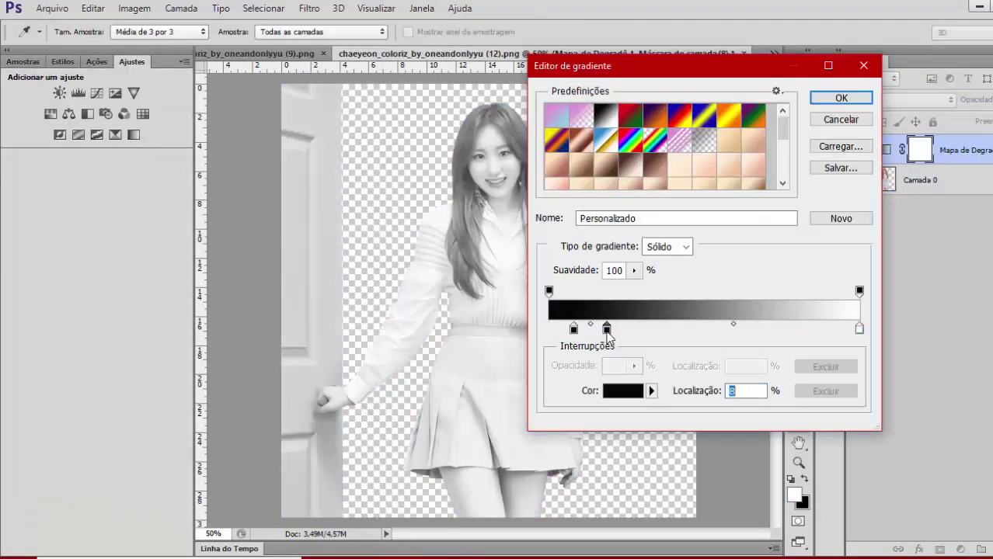
{"action": "left_click", "coordinate": [841, 98]}
{"action": "left_click", "coordinate": [766, 118]}
Merge the gradient map with the photo, copy the result and close the image without saving
{"action": "left_click", "coordinate": [981, 171], "text": "shift"}
{"action": "key", "text": "ctrl+e"}
{"action": "key", "text": "ctrl+a"}
{"action": "key", "text": "ctrl+w"}
{"action": "left_click", "coordinate": [527, 223]}
Paste the grey portrait above Elipse 1, clip it to that circle and scale it to 51.96% over the circle
{"action": "left_click", "coordinate": [924, 180]}
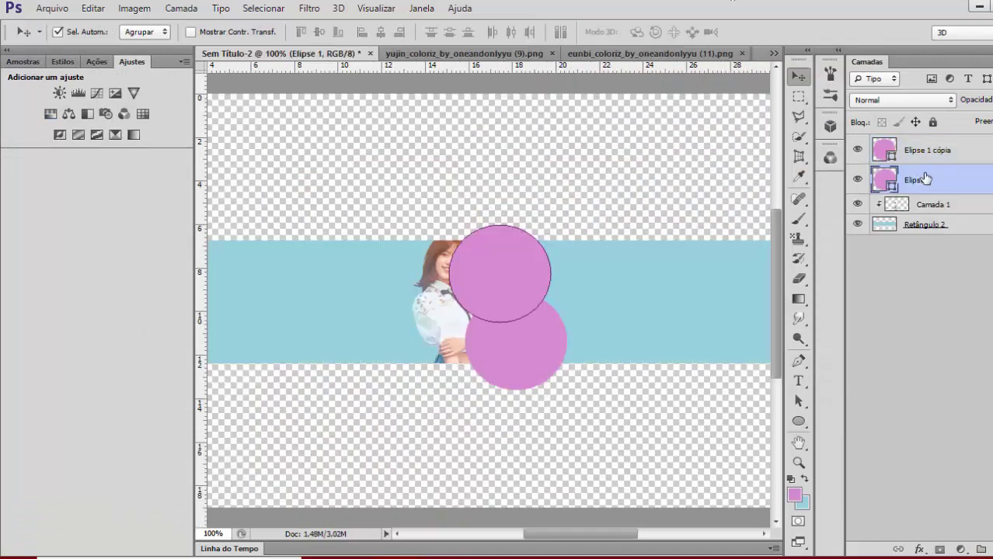
{"action": "key", "text": "ctrl+v"}
{"action": "right_click", "coordinate": [924, 177]}
{"action": "left_click", "coordinate": [703, 244]}
{"action": "key", "text": "ctrl+t"}
{"action": "key", "text": "ctrl+minus"}
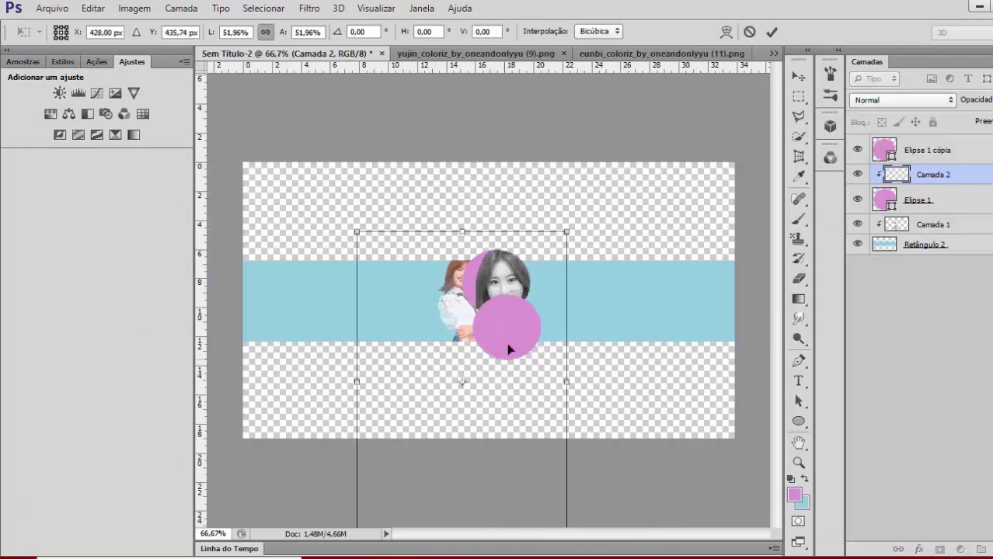
{"action": "key", "text": "Return"}
Try the Escurecer blend mode and other alternatives on the clipped portrait Camada 2
{"action": "left_click", "coordinate": [901, 100]}
{"action": "left_click", "coordinate": [895, 233]}
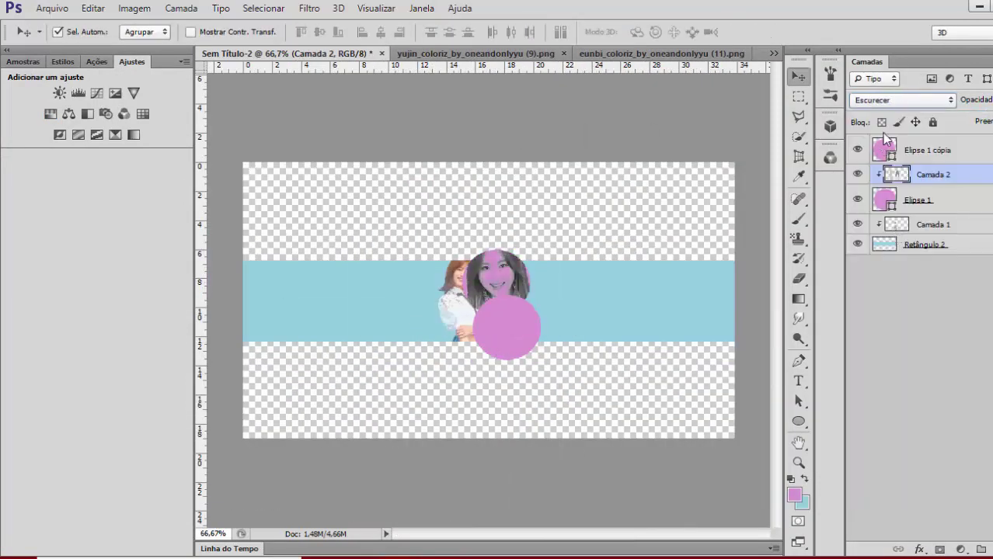
{"action": "left_click", "coordinate": [907, 105]}
{"action": "left_click", "coordinate": [884, 310]}
{"action": "key", "text": "Up"}
Set the blend mode of the clipped portrait Camada 2 to Multiplicação
{"action": "left_click", "coordinate": [901, 101]}
{"action": "left_click", "coordinate": [894, 166]}
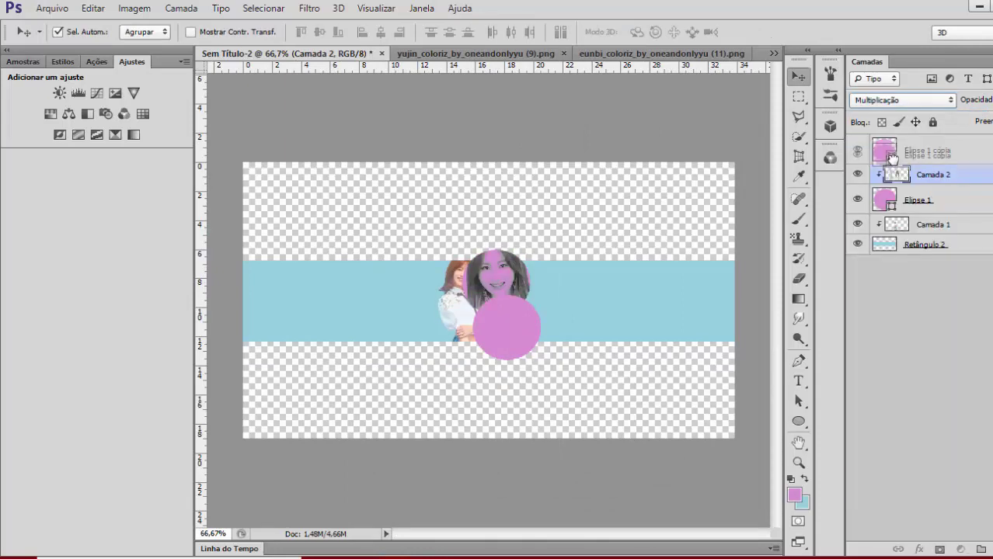
{"action": "left_click", "coordinate": [893, 160]}
{"action": "left_click", "coordinate": [901, 100]}
{"action": "left_click", "coordinate": [901, 115]}
{"action": "left_click", "coordinate": [932, 176]}
{"action": "left_click", "coordinate": [906, 102]}
{"action": "left_click", "coordinate": [927, 167]}
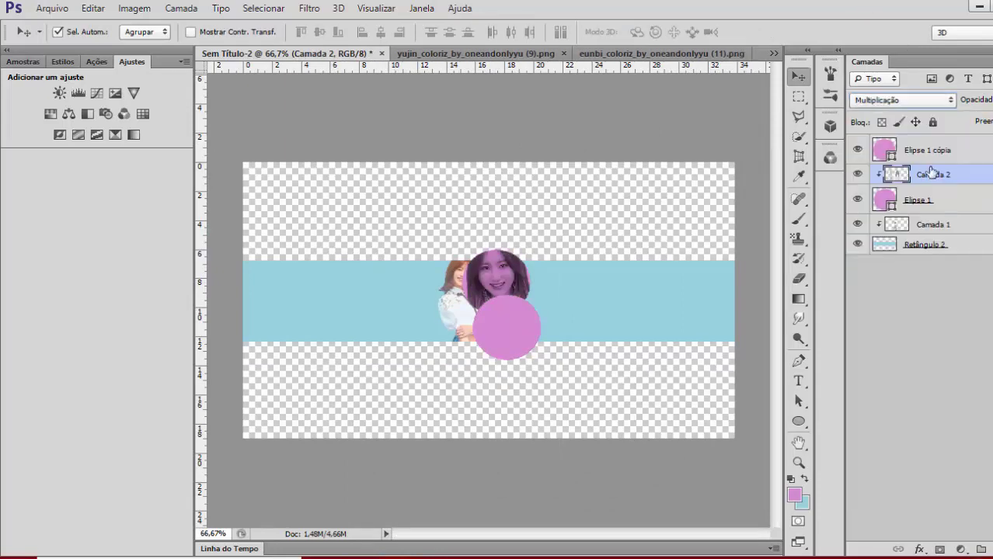
Open the close portrait with the pink beret from the nako_coloriz_by_oneandonlyyu folder
{"action": "right_click", "coordinate": [936, 154]}
{"action": "left_click", "coordinate": [806, 30]}
{"action": "key", "text": "ctrl+o"}
{"action": "left_click", "coordinate": [322, 41]}
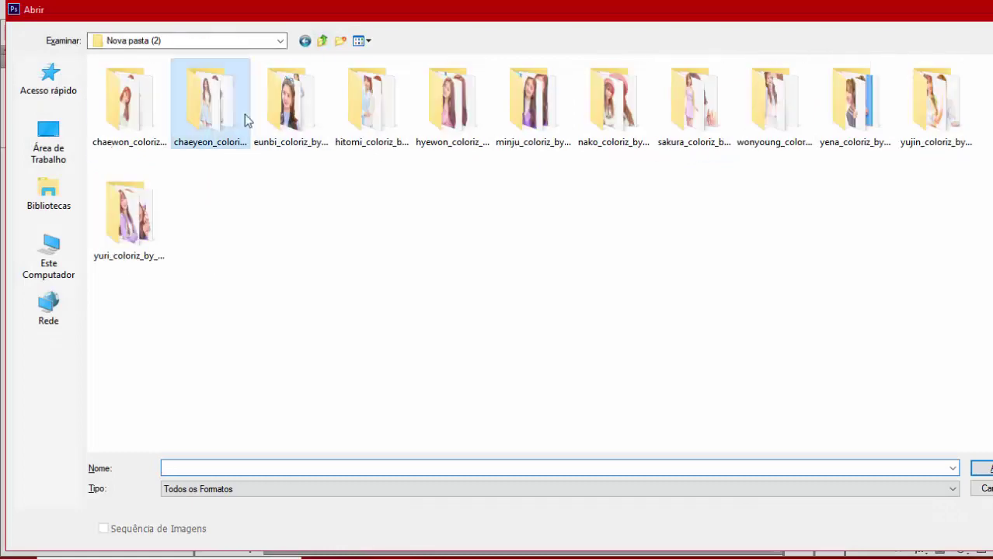
{"action": "double_click", "coordinate": [379, 101]}
{"action": "key", "text": "BackSpace"}
{"action": "double_click", "coordinate": [614, 100]}
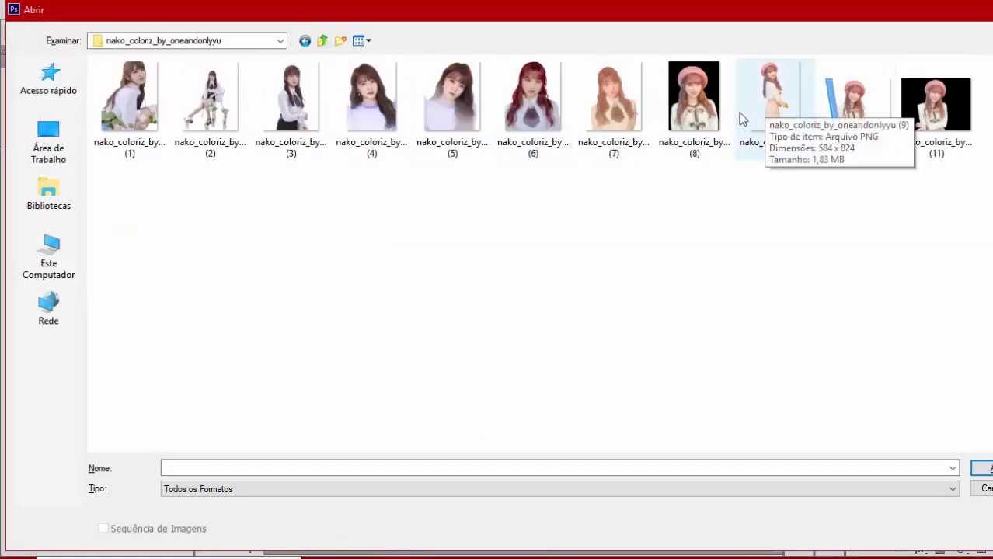
{"action": "double_click", "coordinate": [738, 117]}
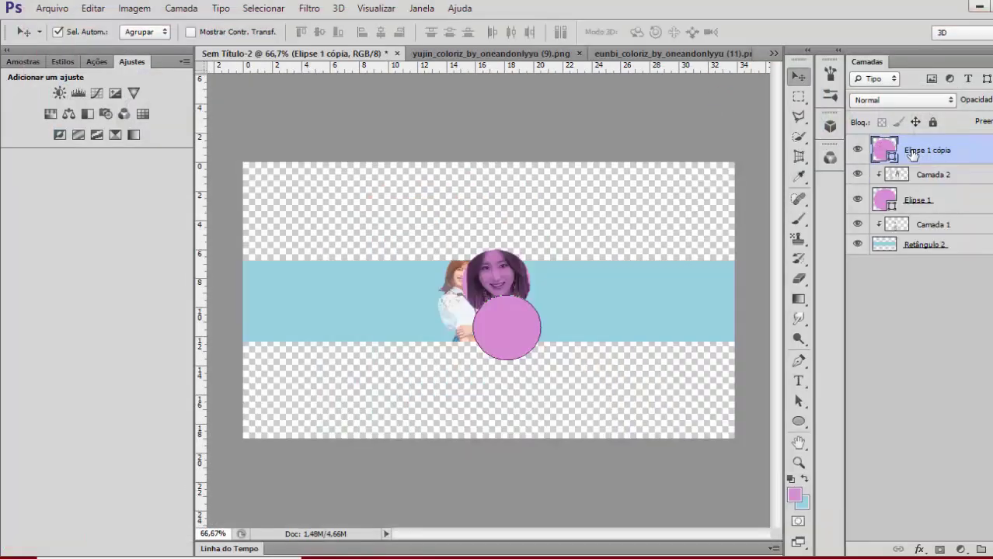
Paste the pink-beret portrait into the banner document above the Elipse 1 cópia layer
{"action": "left_click", "coordinate": [960, 204]}
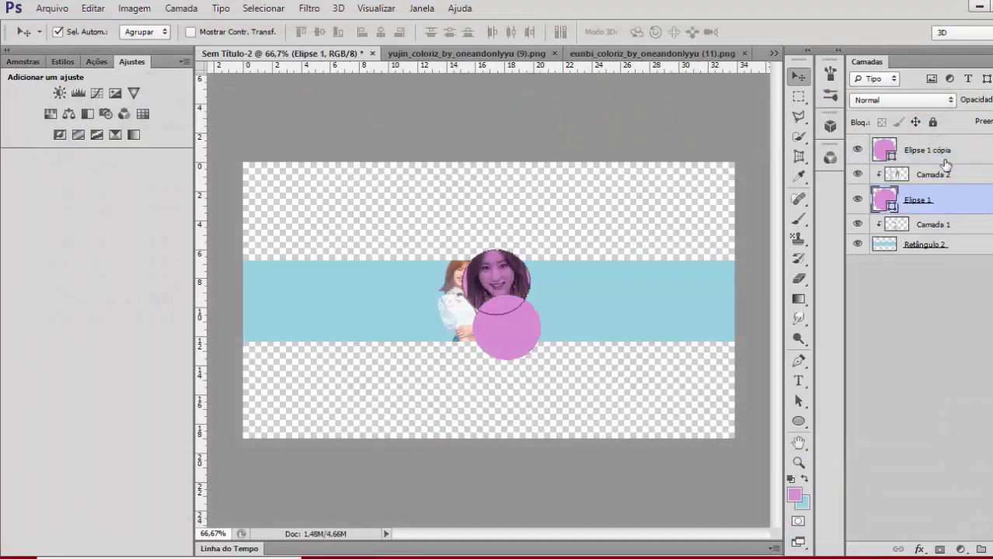
{"action": "left_click", "coordinate": [948, 150]}
{"action": "key", "text": "ctrl+v"}
Try a black-to-white Gradient Map over the pasted portrait with the black stop at 17%
{"action": "left_click", "coordinate": [134, 135]}
{"action": "left_click", "coordinate": [625, 179]}
{"action": "left_click", "coordinate": [608, 113]}
{"action": "left_click_drag", "start_coordinate": [550, 329], "coordinate": [600, 329]}
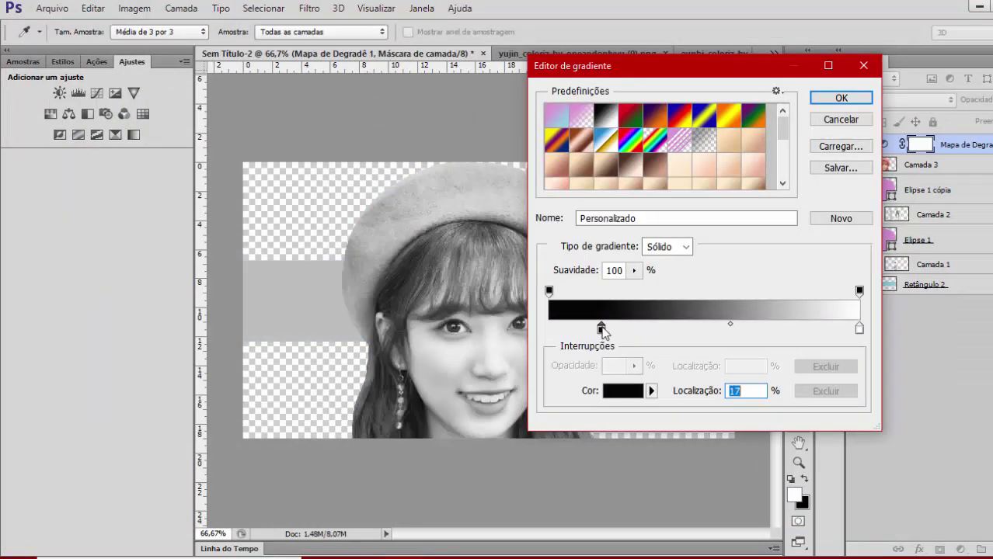
{"action": "left_click", "coordinate": [841, 96]}
Merge the gradient map with the full-size portrait and clip it to the lower circle
{"action": "left_click", "coordinate": [938, 165], "text": "ctrl"}
{"action": "key", "text": "ctrl+e"}
{"action": "right_click", "coordinate": [938, 144]}
{"action": "left_click", "coordinate": [643, 239]}
Try to shrink the clipped grey portrait and fit it inside the lower circle
{"action": "key", "text": "ctrl+t"}
{"action": "left_click_drag", "start_coordinate": [575, 127], "coordinate": [563, 124]}
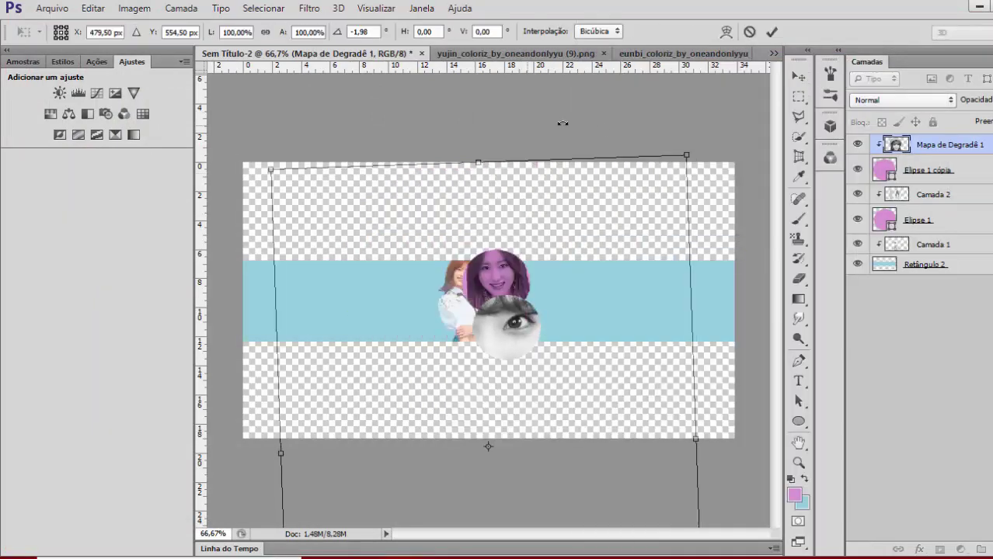
{"action": "key", "text": "ctrl+z"}
{"action": "left_click_drag", "start_coordinate": [695, 160], "coordinate": [381, 138]}
{"action": "left_click_drag", "start_coordinate": [478, 352], "coordinate": [501, 342]}
{"action": "key", "text": "Return"}
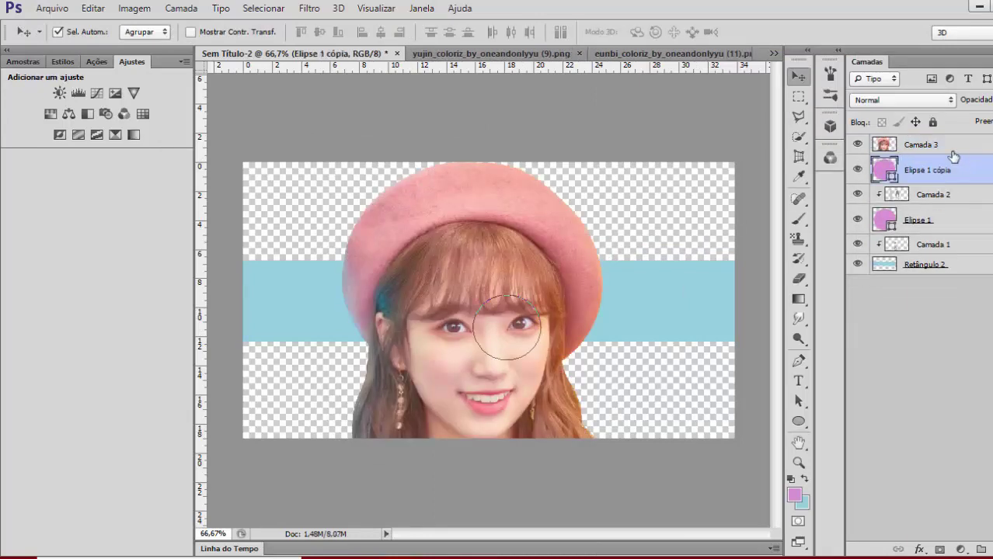
Scale the colour portrait Camada 3 proportionally to 34.40% and smaller, and position it over the lower circle
{"action": "left_click", "coordinate": [952, 146]}
{"action": "key", "text": "ctrl+t"}
{"action": "left_click_drag", "start_coordinate": [696, 160], "coordinate": [422, 103]}
{"action": "left_click_drag", "start_coordinate": [402, 407], "coordinate": [538, 359]}
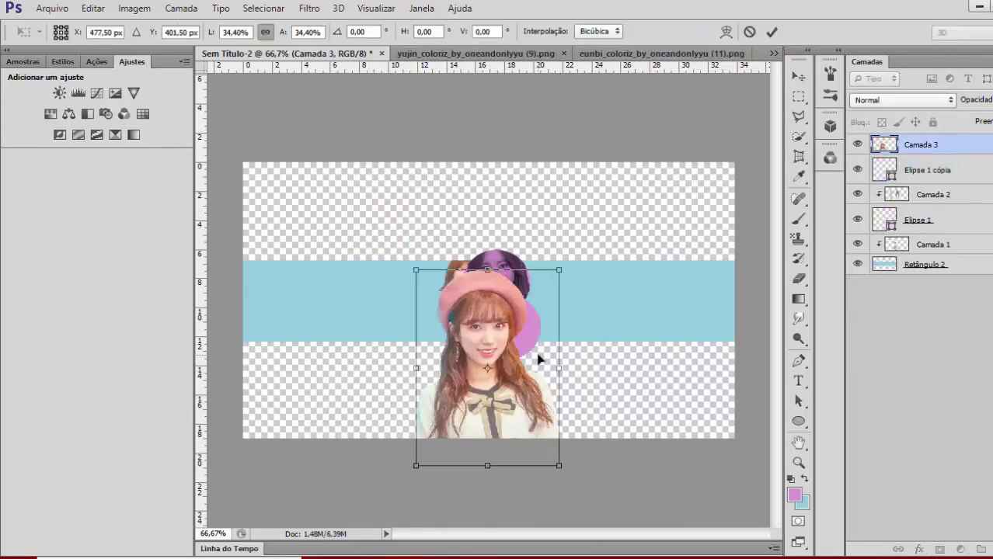
{"action": "left_click_drag", "start_coordinate": [559, 465], "coordinate": [493, 382]}
{"action": "left_click_drag", "start_coordinate": [476, 373], "coordinate": [520, 383]}
{"action": "key", "text": "Return"}
{"action": "key", "text": "ctrl+t"}
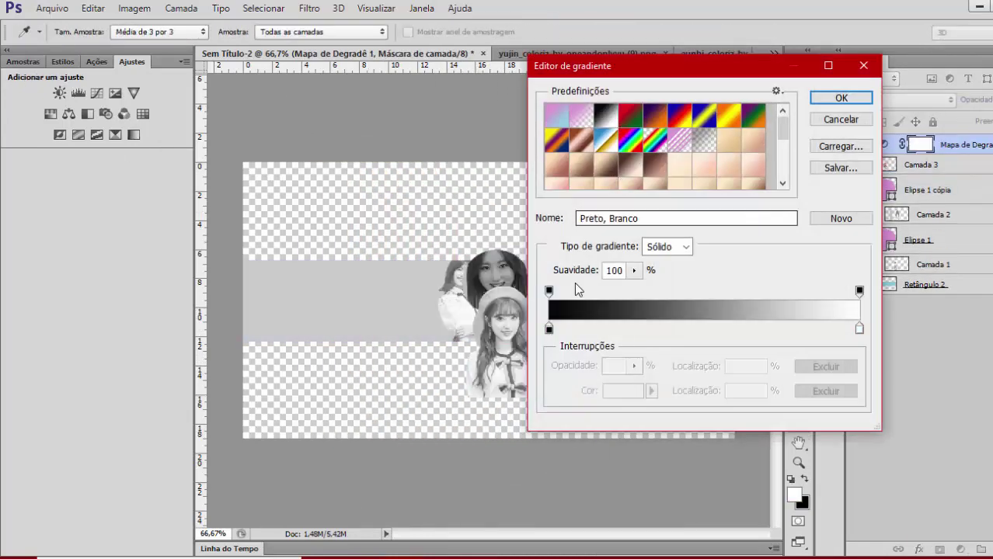
Apply a black-to-white Gradient Map with the black stop moved slightly inward and merge it with the beret portrait
{"action": "left_click", "coordinate": [574, 324]}
{"action": "left_click", "coordinate": [842, 96]}
{"action": "left_click", "coordinate": [949, 164]}
{"action": "key", "text": "ctrl+e"}
{"action": "left_click", "coordinate": [767, 117]}
Set the beret portrait's blend mode to Multiplicação and clip it to the lower circle
{"action": "left_click", "coordinate": [902, 100]}
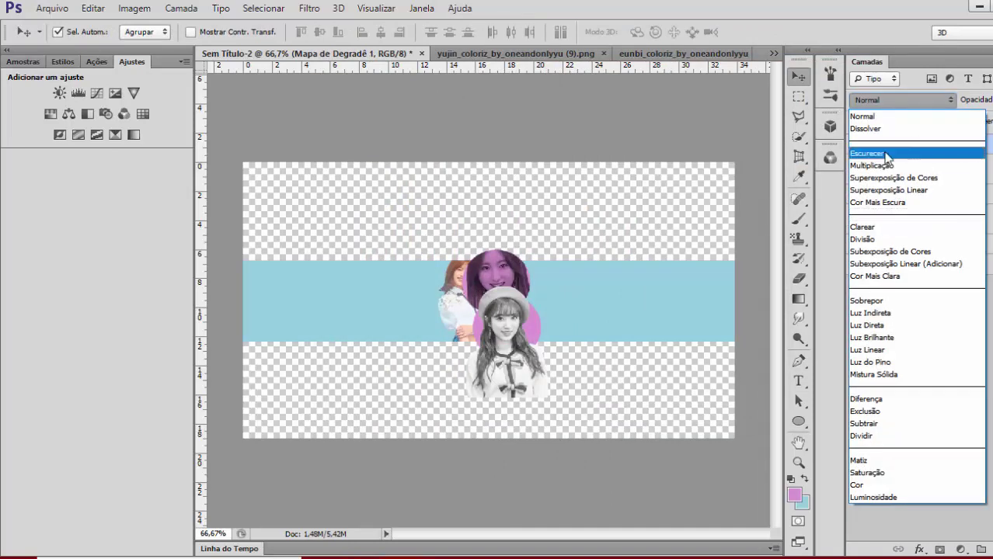
{"action": "left_click", "coordinate": [878, 166]}
{"action": "right_click", "coordinate": [932, 147]}
{"action": "left_click", "coordinate": [656, 242]}
Merge both circles and their portraits into one layer, clipped to the blue band beneath Camada 1
{"action": "left_click", "coordinate": [934, 223], "text": "shift"}
{"action": "key", "text": "ctrl+e"}
{"action": "key", "text": "ctrl+1"}
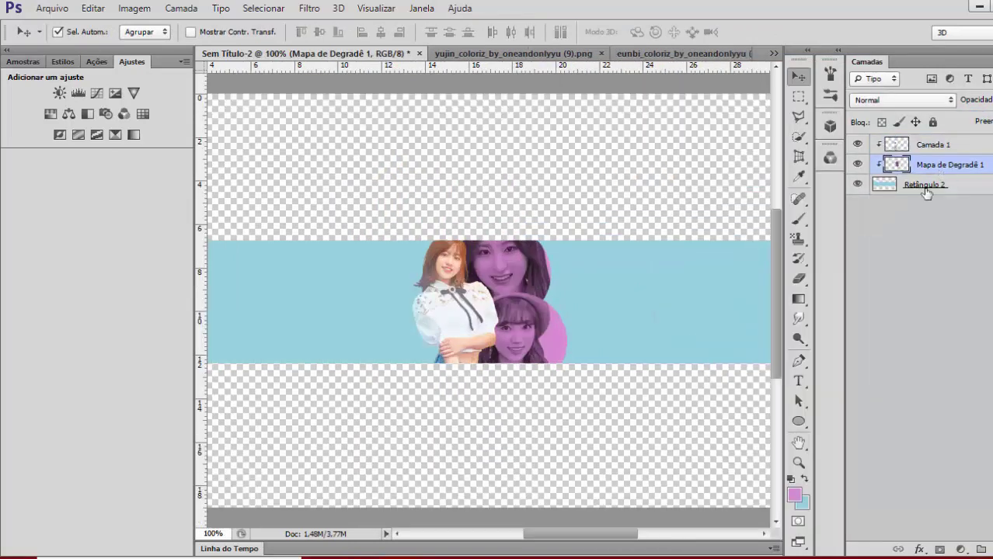
Apply a dashed white stroke style to the merged circles layer
{"action": "left_click", "coordinate": [62, 61]}
{"action": "scroll", "coordinate": [148, 311], "scroll_direction": "down", "scroll_amount": 10}
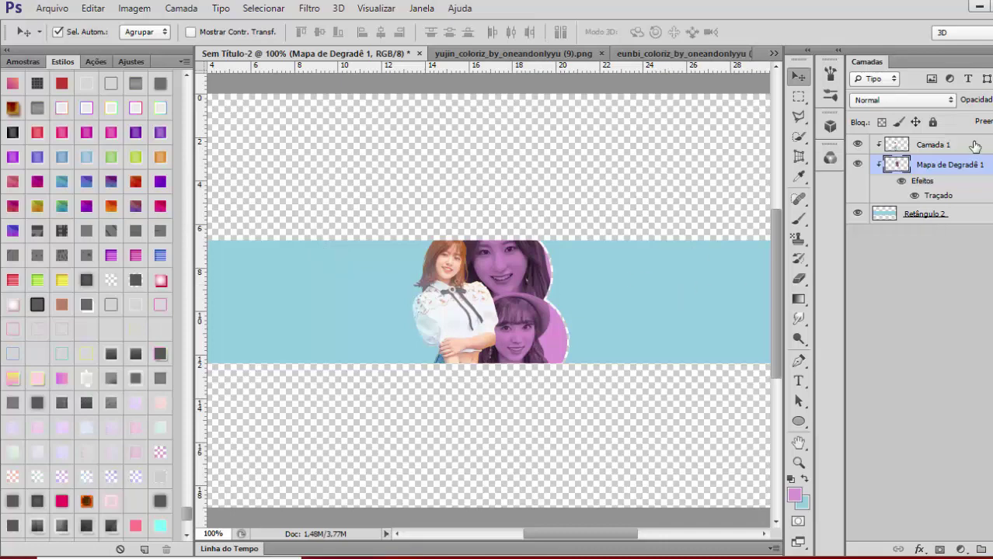
Try a preset layer style on the figure layer Camada 1 and undo it
{"action": "left_click", "coordinate": [974, 146]}
{"action": "left_click", "coordinate": [135, 280]}
{"action": "key", "text": "ctrl+z"}
Duplicate Camada 1 with the copy clipped to the band, and give the original a pattern-overlay style
{"action": "key", "text": "ctrl+j"}
{"action": "right_click", "coordinate": [928, 148]}
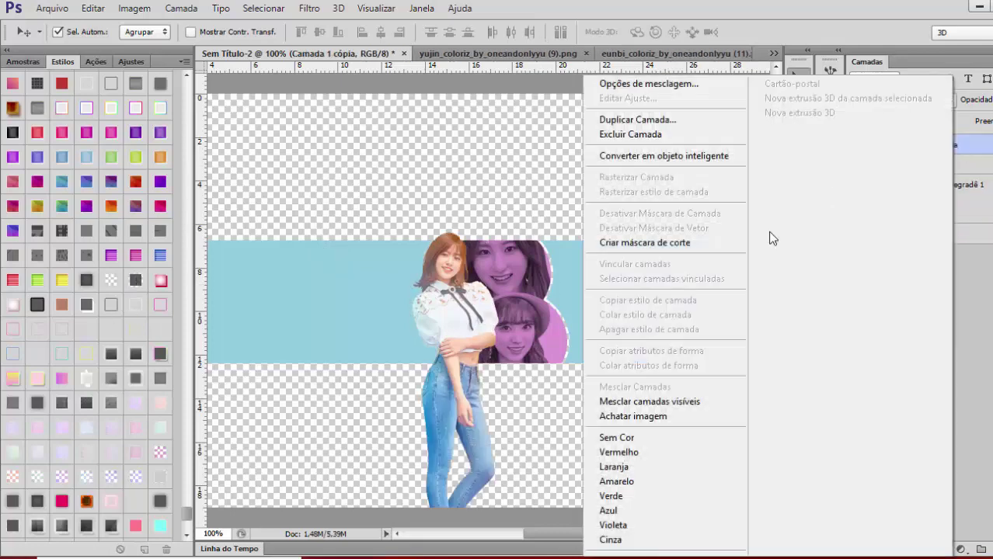
{"action": "left_click", "coordinate": [699, 241]}
{"action": "left_click", "coordinate": [982, 165]}
{"action": "left_click", "coordinate": [160, 230]}
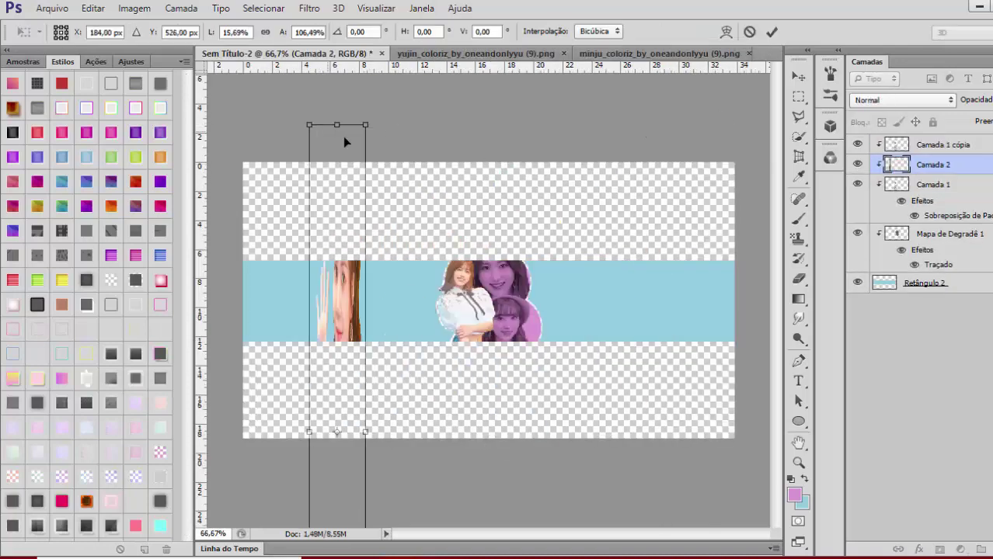
Scale the Camada 2 figure down proportionally and place it near the right end of the blue band
{"action": "left_click", "coordinate": [265, 32]}
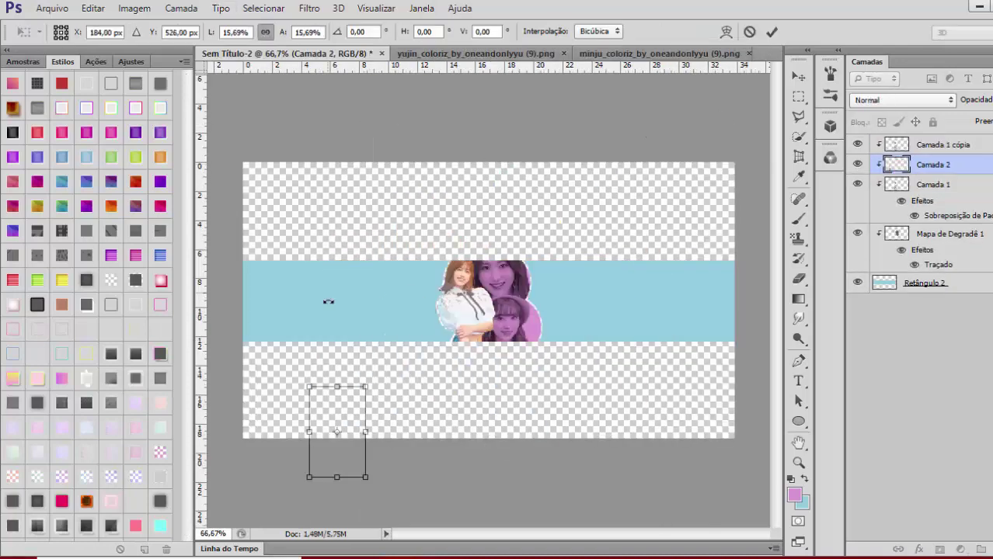
{"action": "left_click_drag", "start_coordinate": [366, 386], "coordinate": [425, 291]}
{"action": "left_click_drag", "start_coordinate": [391, 337], "coordinate": [348, 283]}
{"action": "left_click_drag", "start_coordinate": [379, 237], "coordinate": [370, 255]}
{"action": "left_click_drag", "start_coordinate": [349, 303], "coordinate": [672, 289]}
{"action": "key", "text": "Return"}
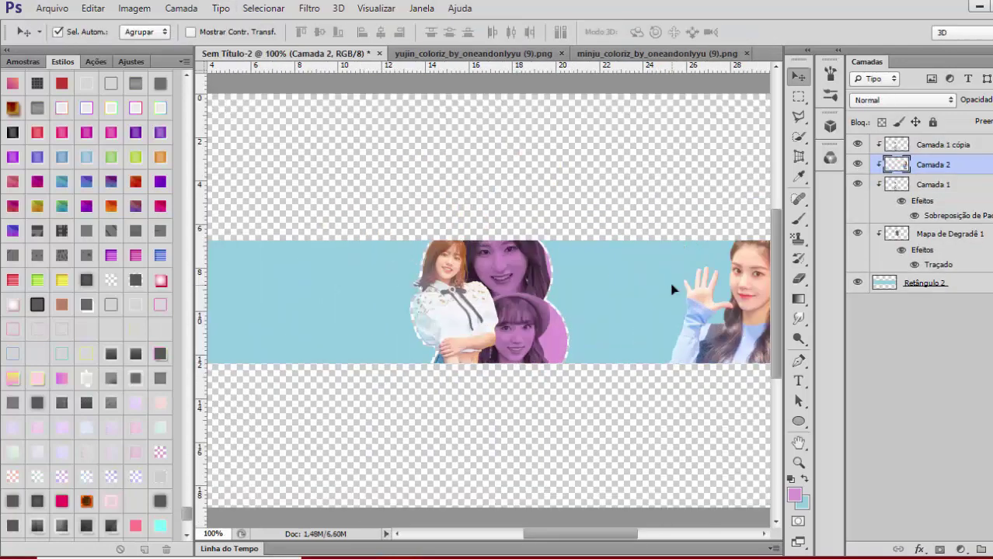
Try a pattern overlay style on the blue band layer Retângulo 2
{"action": "left_click", "coordinate": [798, 421]}
{"action": "left_click", "coordinate": [925, 282]}
{"action": "double_click", "coordinate": [967, 283]}
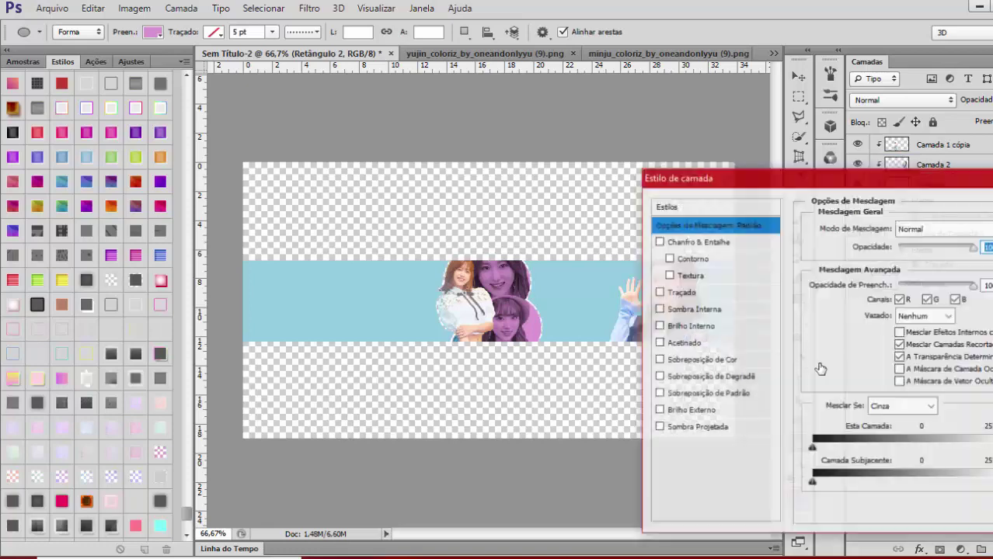
{"action": "left_click", "coordinate": [707, 394]}
{"action": "left_click", "coordinate": [922, 229]}
{"action": "left_click", "coordinate": [924, 56]}
{"action": "key", "text": "Down"}
{"action": "key", "text": "Down"}
{"action": "key", "text": "Down"}
{"action": "key", "text": "Escape"}
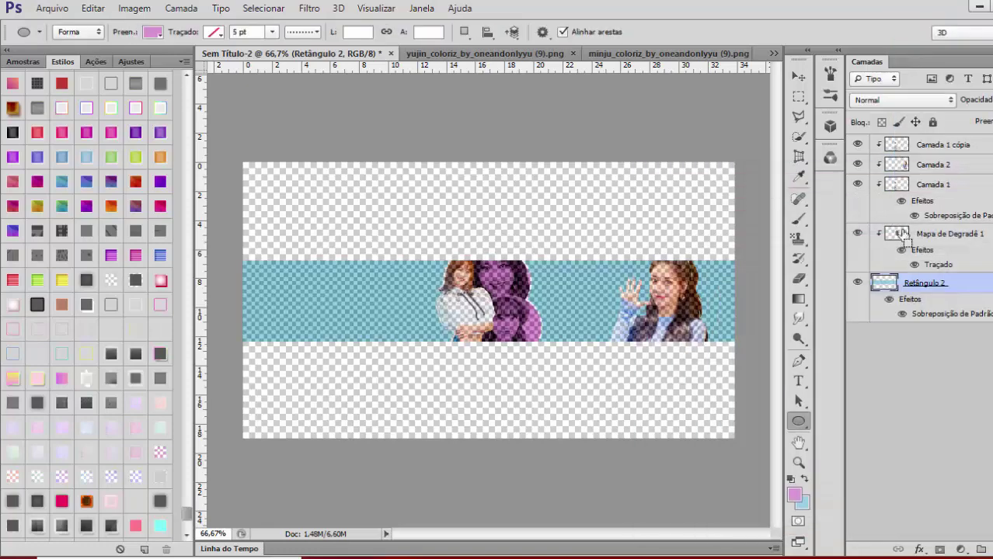
{"action": "key", "text": "ctrl+plus"}
{"action": "key", "text": "ctrl+minus"}
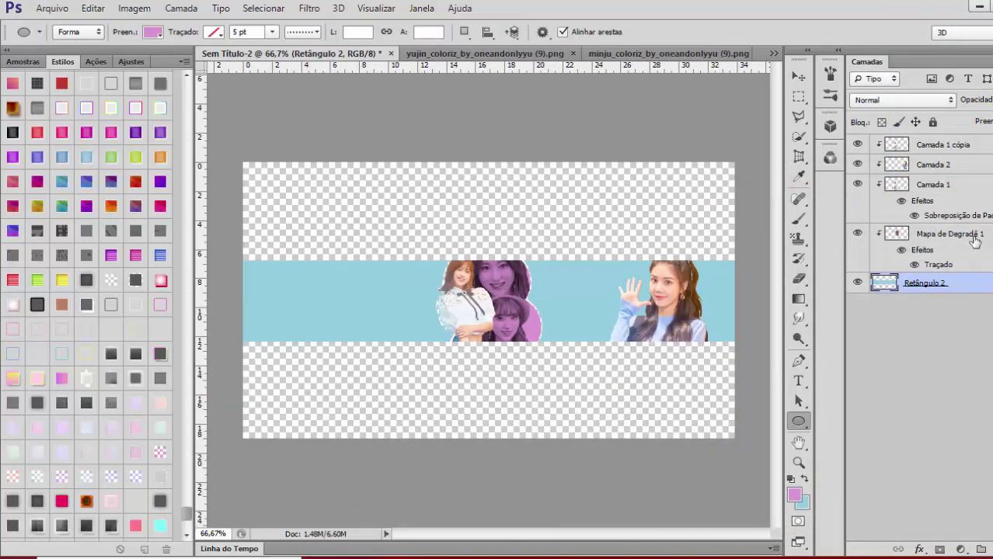
Move the Camada 2 figure along the band, closer to the pink circles
{"action": "key", "text": "ctrl+o"}
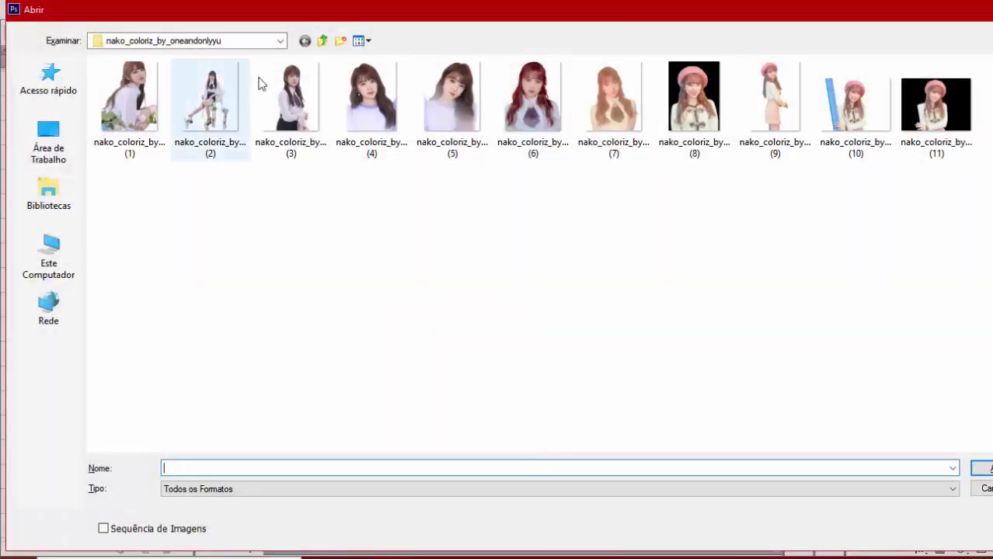
{"action": "left_click", "coordinate": [981, 487]}
{"action": "left_click", "coordinate": [928, 166]}
{"action": "key", "text": "ctrl+t"}
{"action": "left_click_drag", "start_coordinate": [636, 319], "coordinate": [586, 319]}
{"action": "key", "text": "Return"}
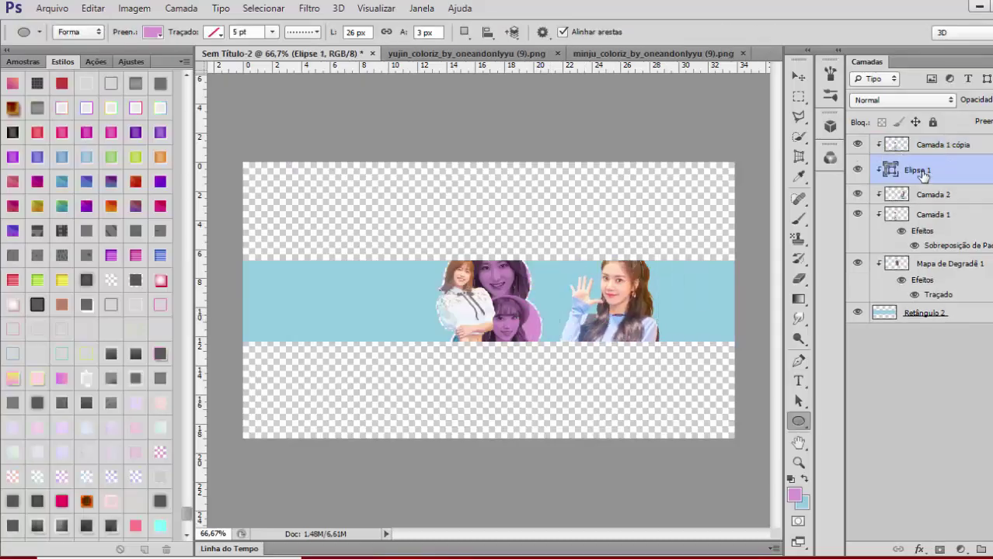
Add the text FAIRYIXING on the blue band at a size of 64 pt
{"action": "key", "text": "u"}
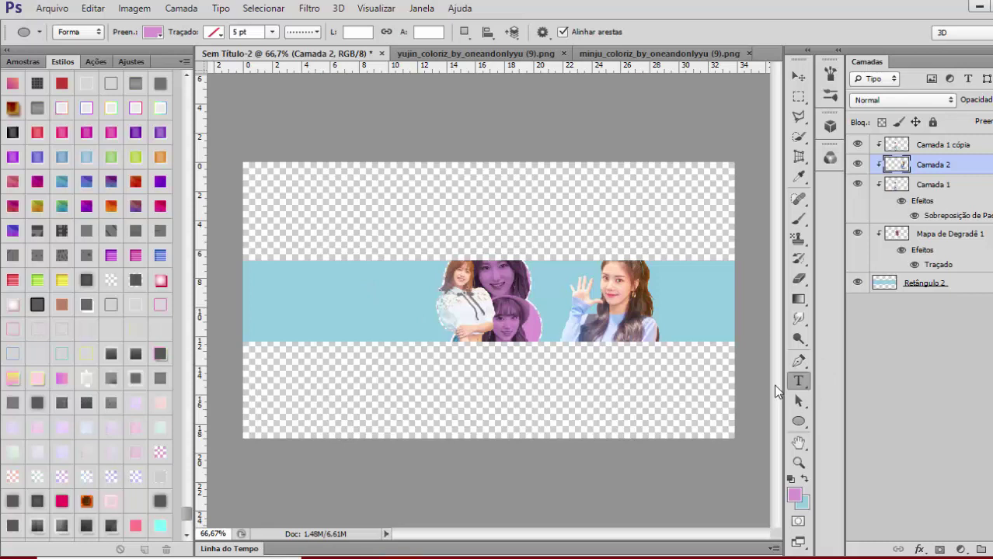
{"action": "left_click", "coordinate": [465, 297]}
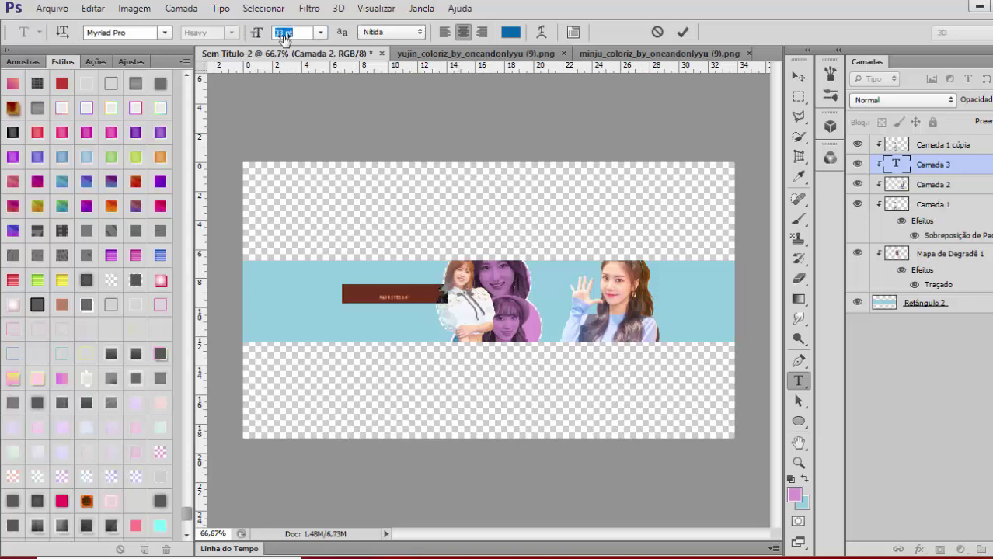
{"action": "left_click_drag", "start_coordinate": [262, 37], "coordinate": [372, 78]}
Show the Caractere settings and dock them together with the layer list
{"action": "left_click", "coordinate": [448, 8]}
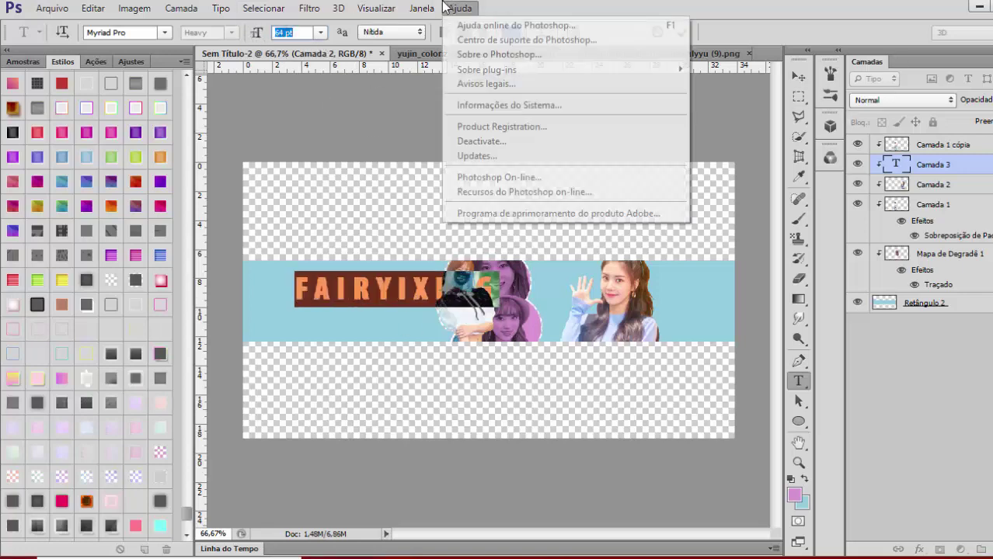
{"action": "mouse_move", "coordinate": [425, 8]}
{"action": "left_click", "coordinate": [460, 172]}
{"action": "left_click", "coordinate": [800, 117]}
{"action": "left_click", "coordinate": [901, 100]}
{"action": "left_click", "coordinate": [627, 113]}
{"action": "left_click_drag", "start_coordinate": [627, 116], "coordinate": [882, 222]}
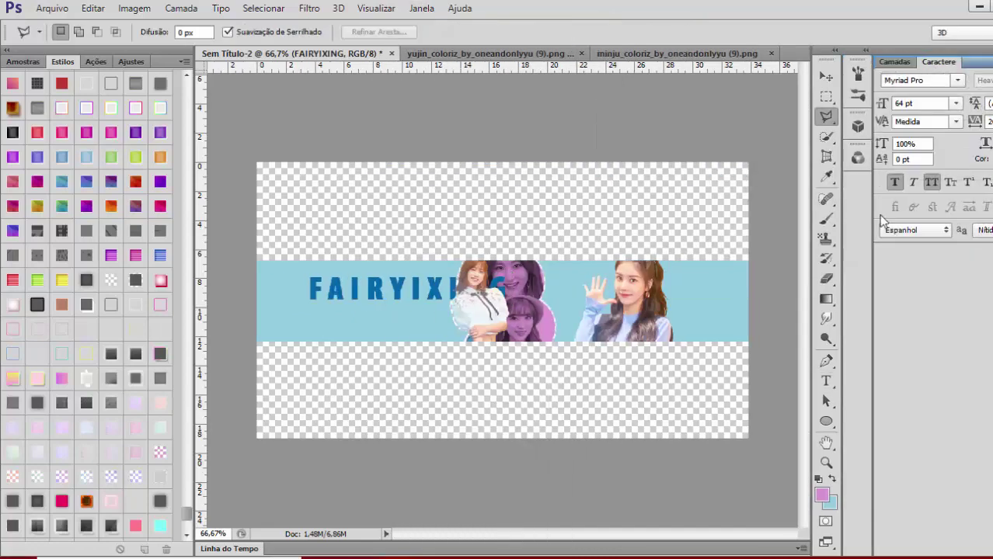
Set the tracking of the FAIRYIXING text to 0 and turn off its faux bold
{"action": "left_click", "coordinate": [826, 380]}
{"action": "double_click", "coordinate": [480, 281]}
{"action": "left_click", "coordinate": [991, 122]}
{"action": "left_click", "coordinate": [980, 247]}
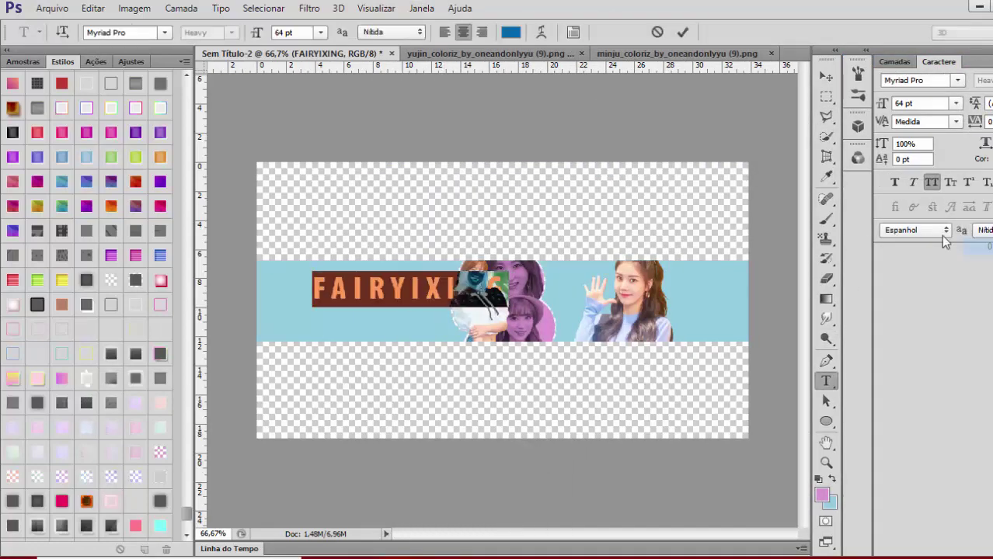
Set the text in the Naira font and rewrite it in lowercase as fairyixing
{"action": "left_click", "coordinate": [168, 33]}
{"action": "left_click", "coordinate": [121, 76]}
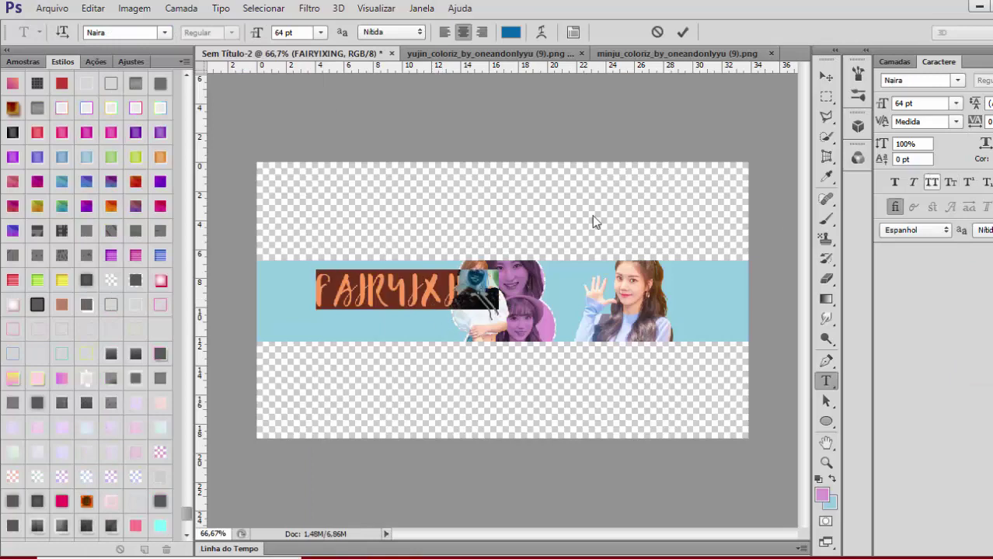
{"action": "left_click_drag", "start_coordinate": [580, 307], "coordinate": [210, 144]}
{"action": "type", "text": "FAOR"}
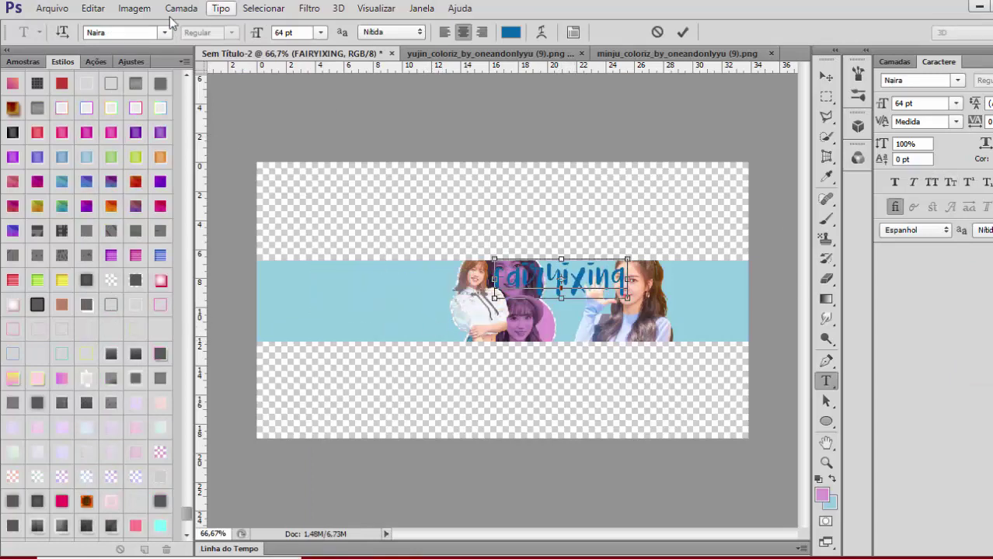
Change the fairyixing text to the October Twilight font at 98 pt
{"action": "left_click", "coordinate": [164, 32]}
{"action": "left_click", "coordinate": [124, 472]}
{"action": "left_click_drag", "start_coordinate": [648, 364], "coordinate": [508, 365]}
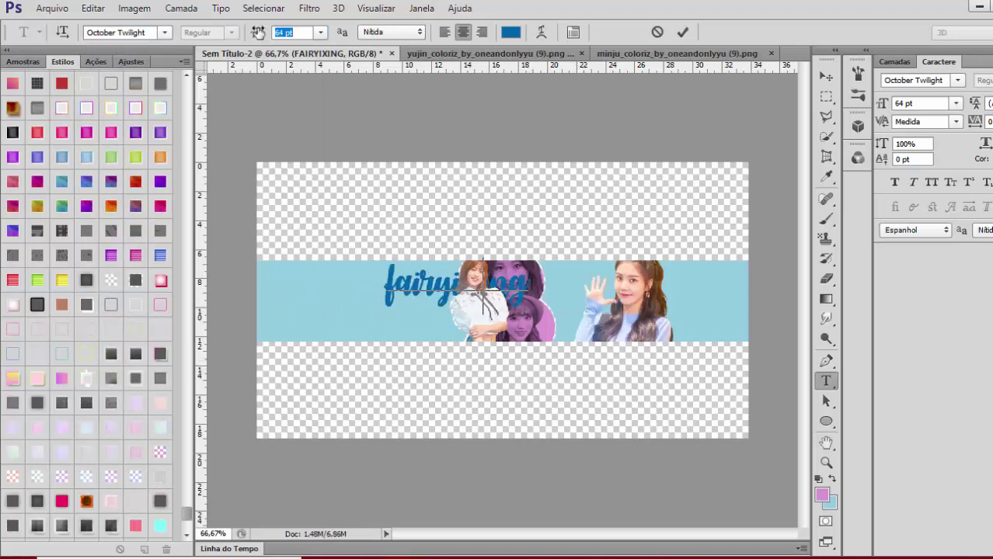
{"action": "left_click_drag", "start_coordinate": [258, 32], "coordinate": [256, 33]}
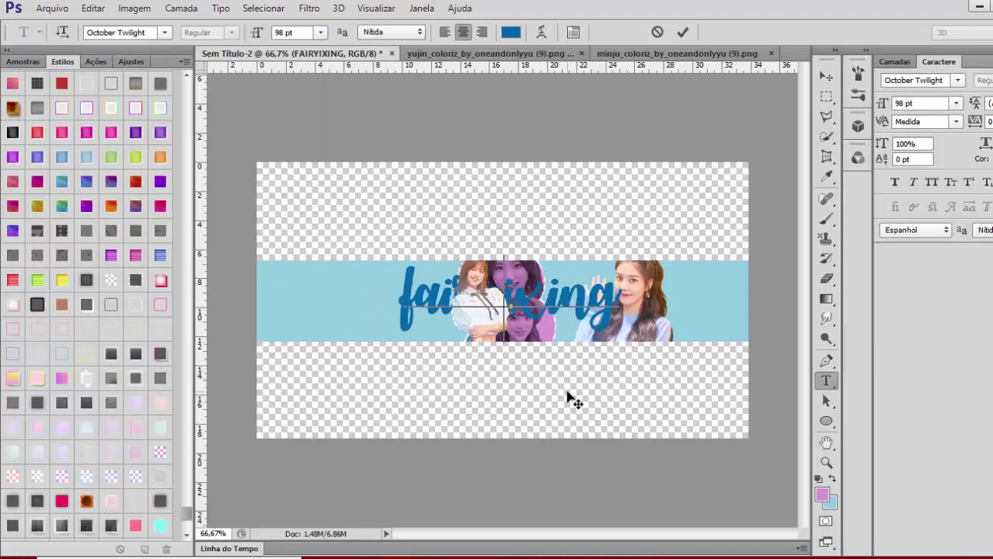
Color the whole fairyixing text with the pink foreground color dc97d4
{"action": "key", "text": "ctrl+a"}
{"action": "left_click", "coordinate": [823, 496]}
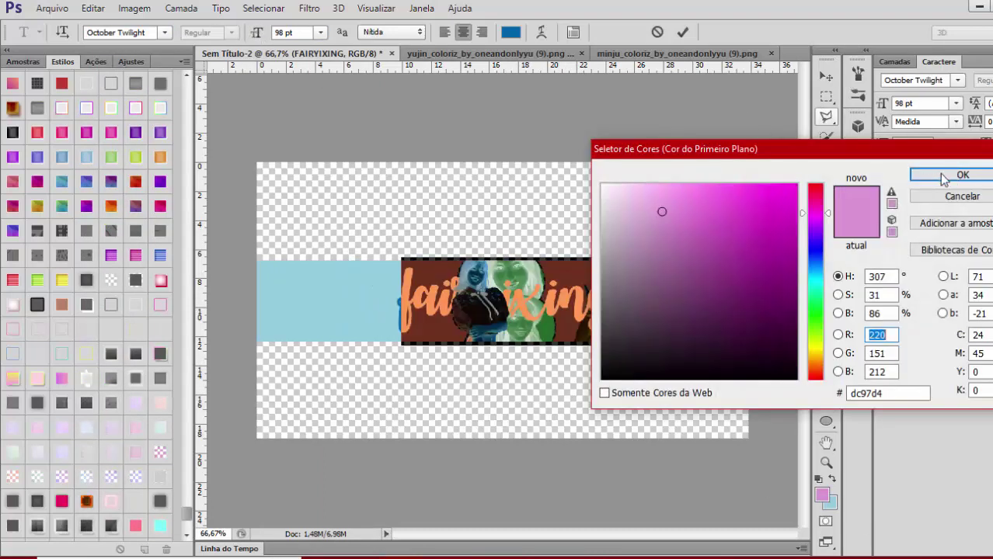
{"action": "key", "text": "Return"}
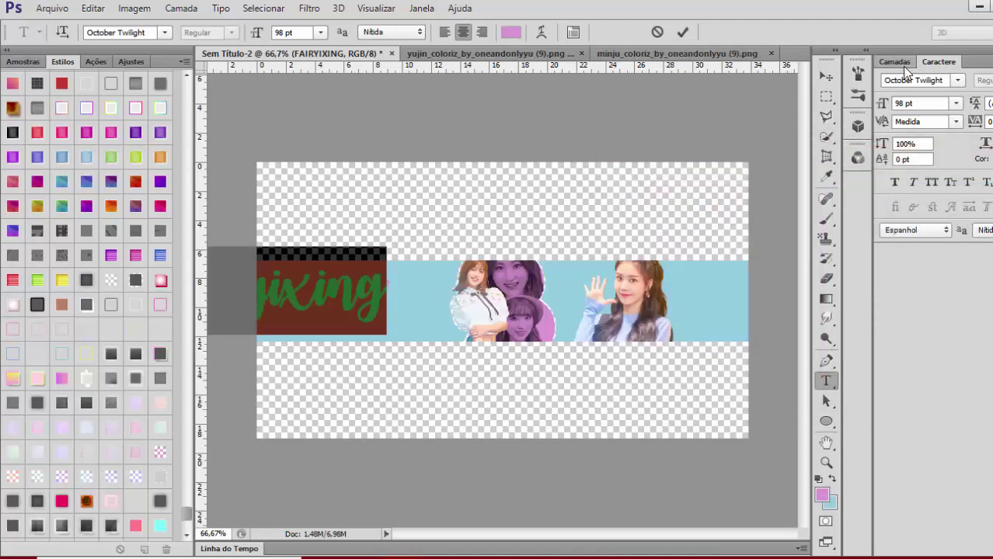
Place the fairyixing text beneath the circles layer, enlarge it to 113.67% and center it behind the figures
{"action": "left_click", "coordinate": [894, 63]}
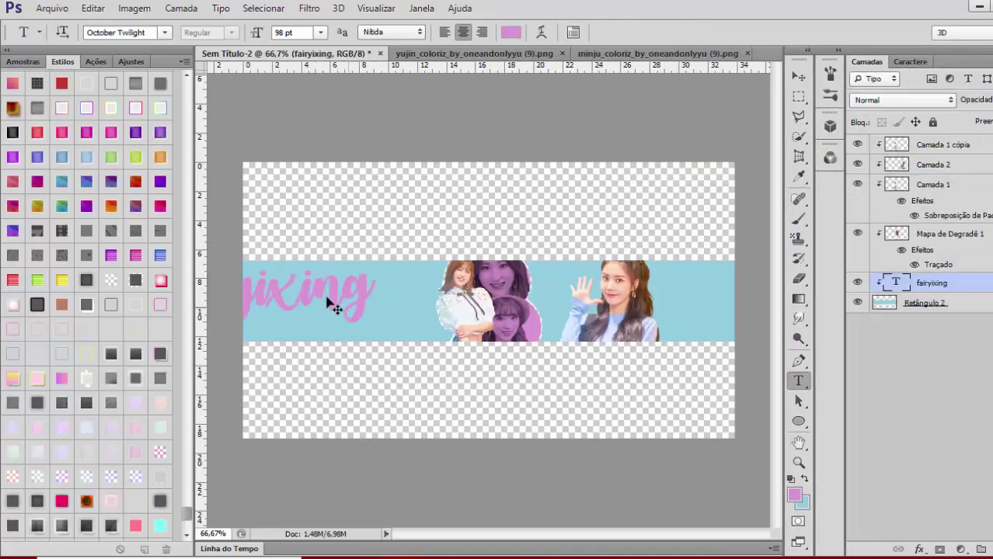
{"action": "key", "text": "ctrl+t"}
{"action": "left_click_drag", "start_coordinate": [328, 303], "coordinate": [546, 313]}
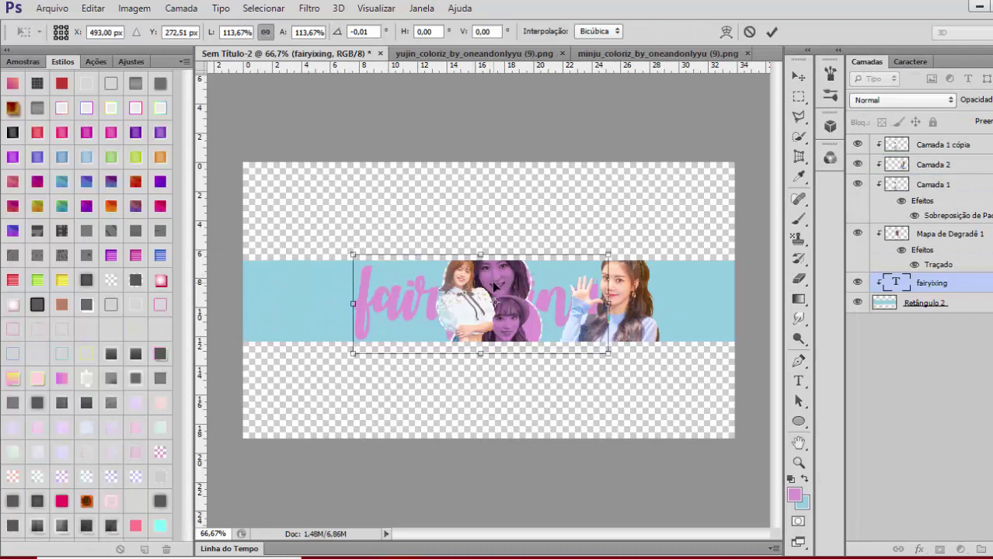
{"action": "key", "text": "Return"}
Duplicate the fairyixing text, move the copy beneath the original, and give the copy a pattern-overlay style
{"action": "left_click", "coordinate": [109, 280]}
{"action": "key", "text": "ctrl+z"}
{"action": "key", "text": "ctrl+j"}
{"action": "left_click_drag", "start_coordinate": [935, 287], "coordinate": [934, 312]}
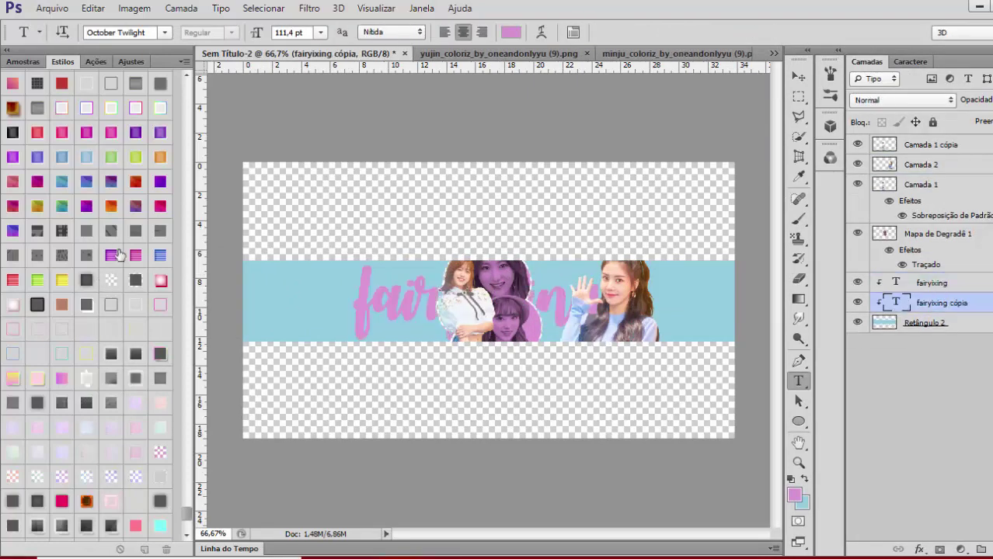
{"action": "left_click", "coordinate": [117, 255]}
Clip the layers from Camada 1 cópia down to Mapa de Degradê 1 to the blue band again
{"action": "left_click", "coordinate": [800, 77]}
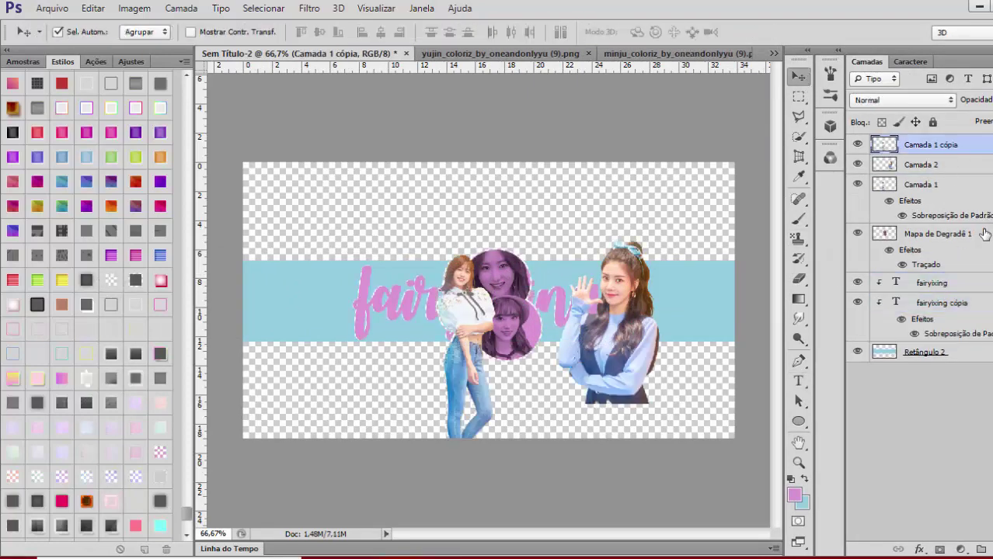
{"action": "left_click", "coordinate": [984, 234], "text": "shift"}
{"action": "right_click", "coordinate": [984, 234]}
{"action": "left_click", "coordinate": [708, 241]}
Move the Camada 2 figure out to the lower right end of the blue band
{"action": "left_click", "coordinate": [914, 163]}
{"action": "key", "text": "ctrl+t"}
{"action": "left_click_drag", "start_coordinate": [610, 288], "coordinate": [737, 338]}
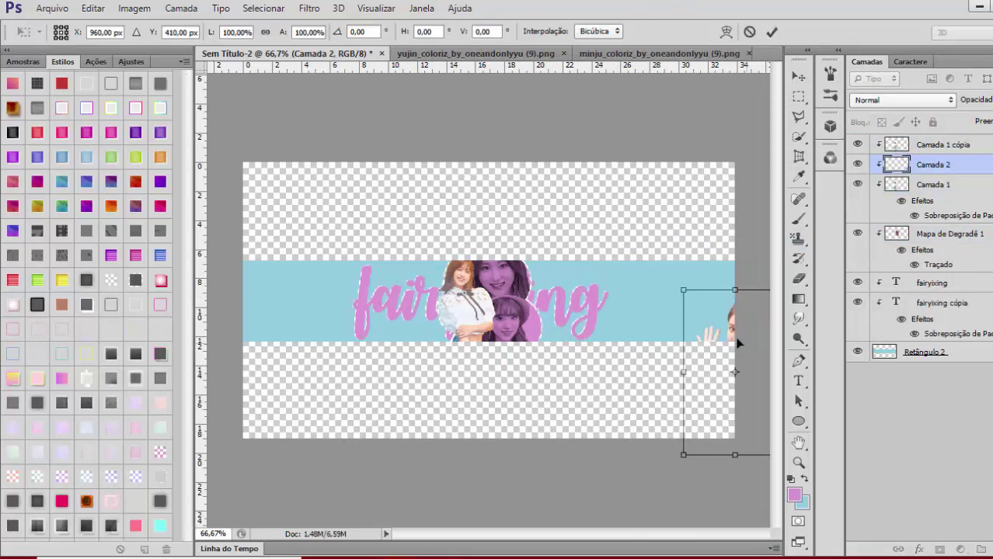
{"action": "key", "text": "Return"}
Shift both fairyixing text layers together slightly to the right along the band
{"action": "left_click", "coordinate": [980, 283]}
{"action": "left_click", "coordinate": [980, 303], "text": "shift"}
{"action": "key", "text": "ctrl+t"}
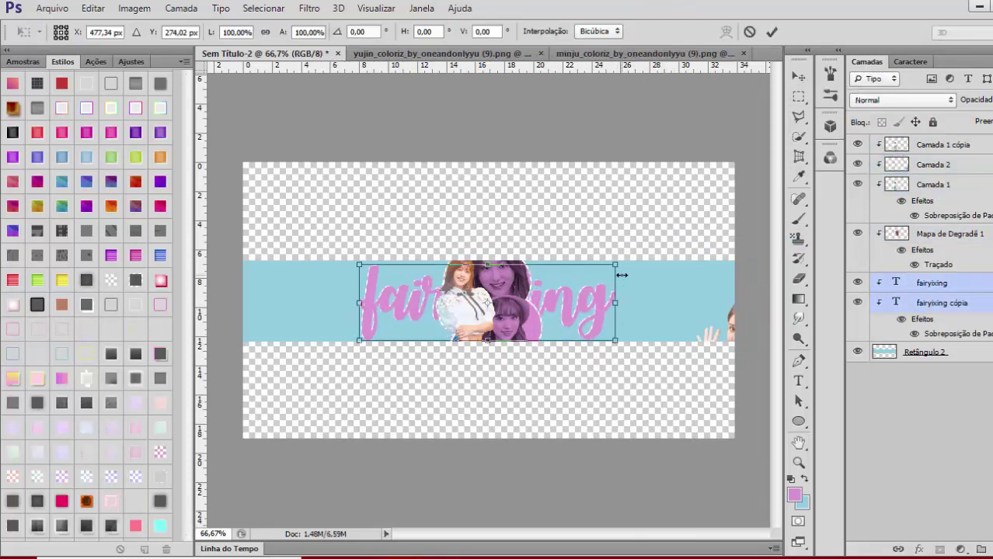
{"action": "left_click_drag", "start_coordinate": [619, 261], "coordinate": [626, 261]}
{"action": "key", "text": "Return"}
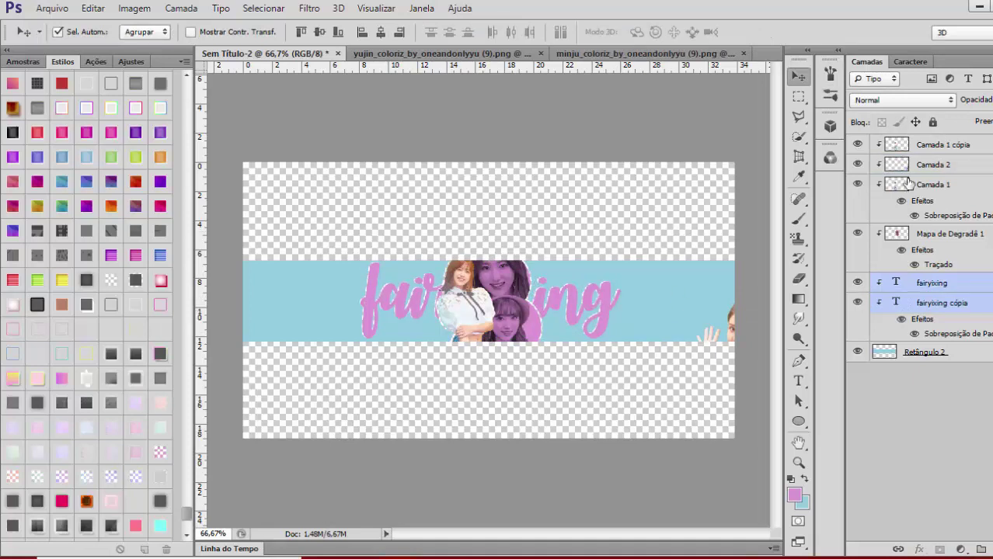
{"action": "key", "text": "shift+Right"}
{"action": "key", "text": "shift+Right"}
Rotate the Camada 2 figure about -4.3°, raise it at the band's right end, and blend it with Superexposição Linear
{"action": "left_click", "coordinate": [937, 180]}
{"action": "left_click", "coordinate": [948, 232]}
{"action": "left_click", "coordinate": [943, 165]}
{"action": "key", "text": "ctrl+t"}
{"action": "left_click_drag", "start_coordinate": [651, 322], "coordinate": [647, 328]}
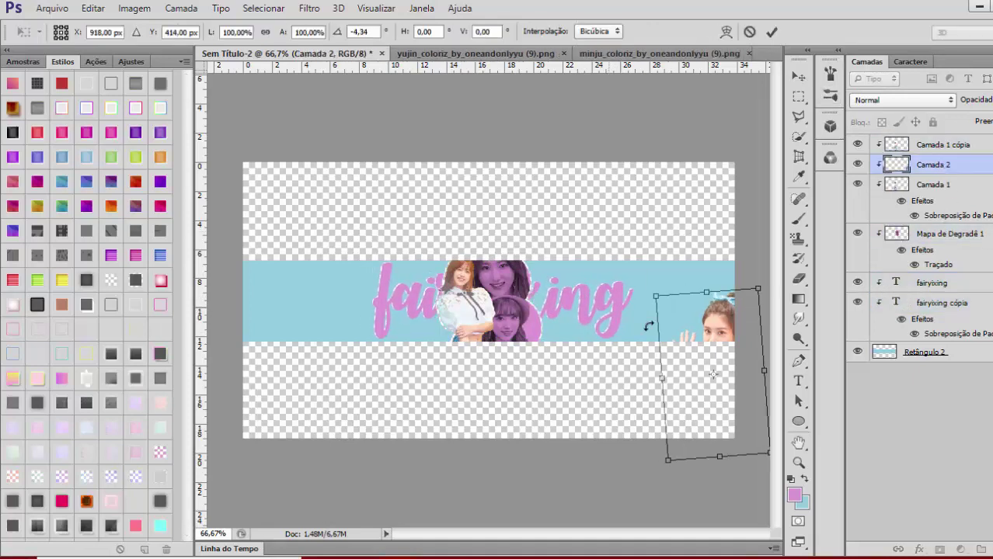
{"action": "left_click_drag", "start_coordinate": [755, 385], "coordinate": [722, 341]}
{"action": "key", "text": "Return"}
{"action": "left_click", "coordinate": [901, 99]}
{"action": "left_click", "coordinate": [889, 184]}
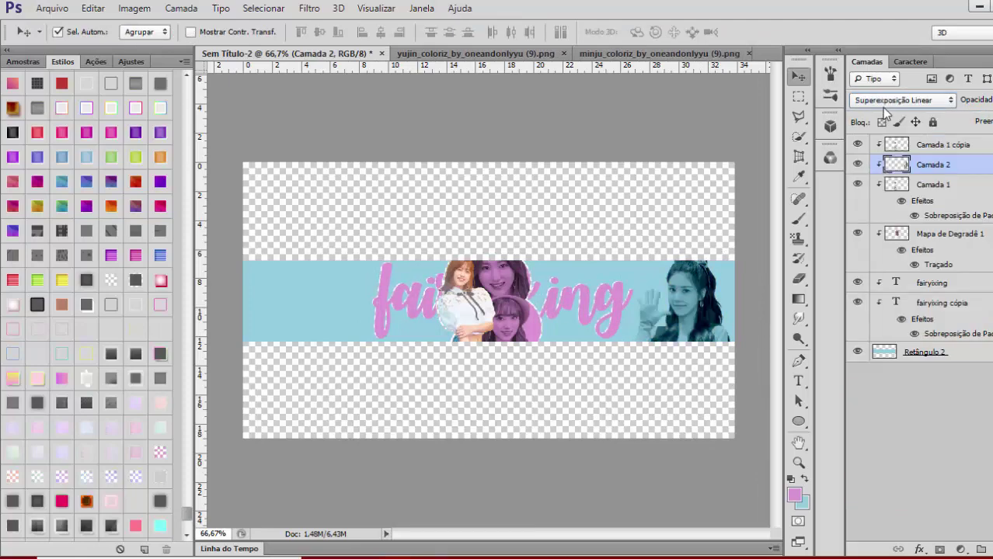
Open the multicolored paint-drip image and add it as a layer clipped directly above Retângulo 2
{"action": "key", "text": "ctrl+o"}
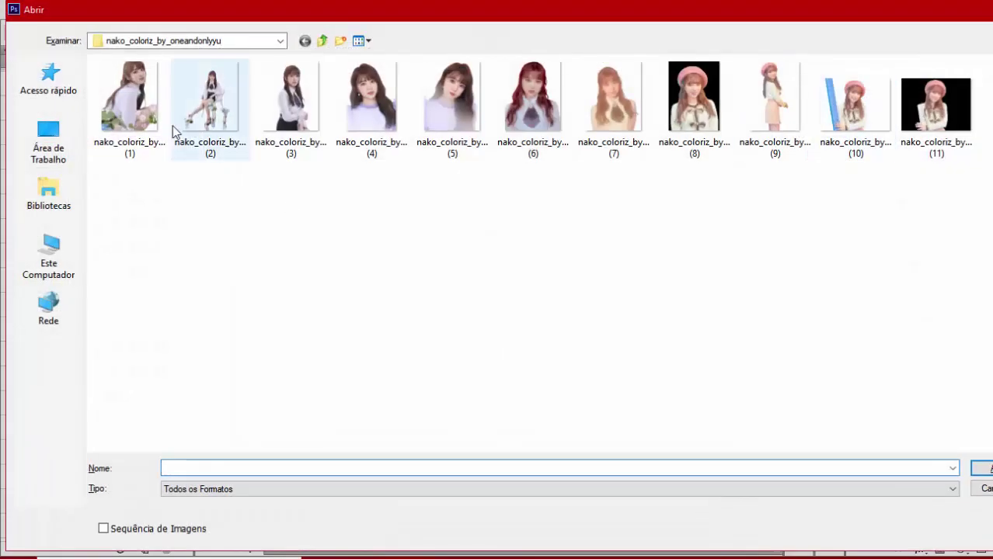
{"action": "left_click", "coordinate": [322, 41]}
{"action": "left_click", "coordinate": [321, 40]}
{"action": "double_click", "coordinate": [454, 99]}
{"action": "double_click", "coordinate": [773, 101]}
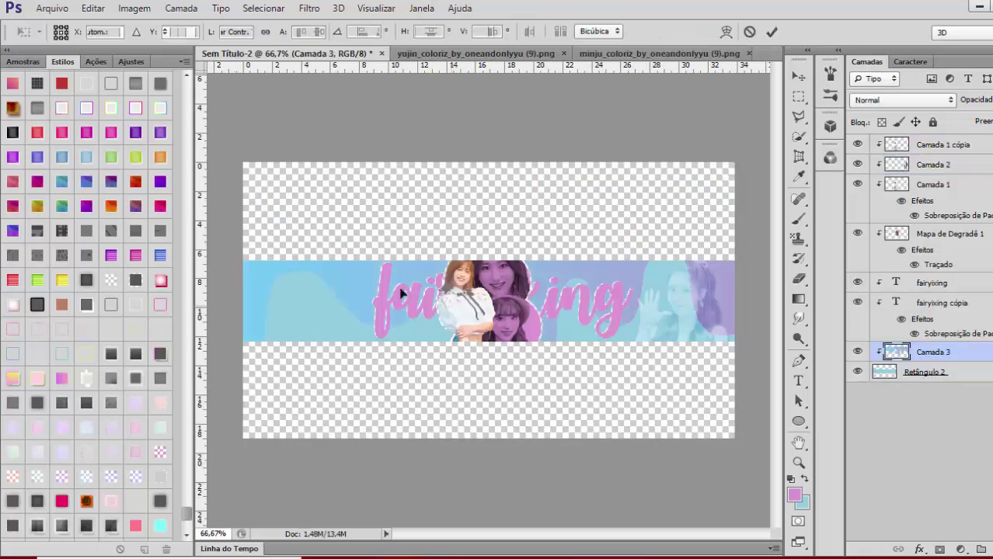
Scale the paint-drip layer proportionally to 30% and position the drips along the band's top edge
{"action": "key", "text": "ctrl+t"}
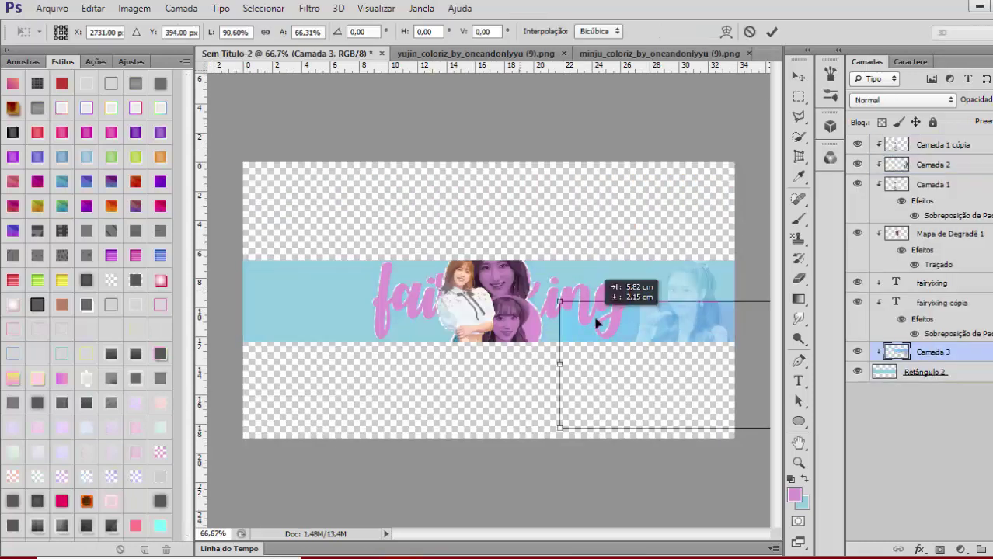
{"action": "left_click_drag", "start_coordinate": [643, 300], "coordinate": [664, 316]}
{"action": "left_click_drag", "start_coordinate": [730, 361], "coordinate": [230, 265]}
{"action": "left_click", "coordinate": [266, 32]}
{"action": "key", "text": "ctrl+minus"}
{"action": "key", "text": "ctrl+minus"}
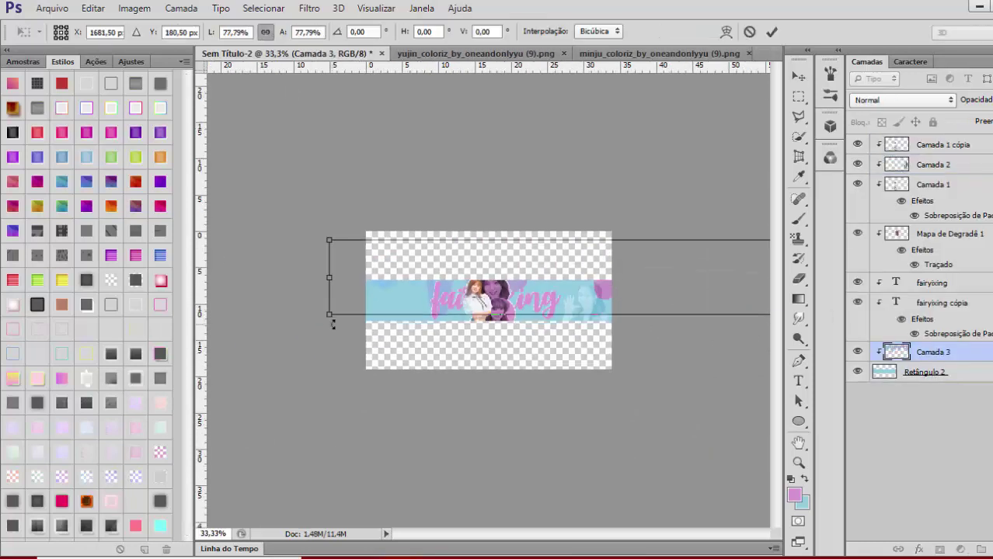
{"action": "left_click_drag", "start_coordinate": [334, 320], "coordinate": [651, 294]}
{"action": "left_click_drag", "start_coordinate": [685, 278], "coordinate": [323, 306]}
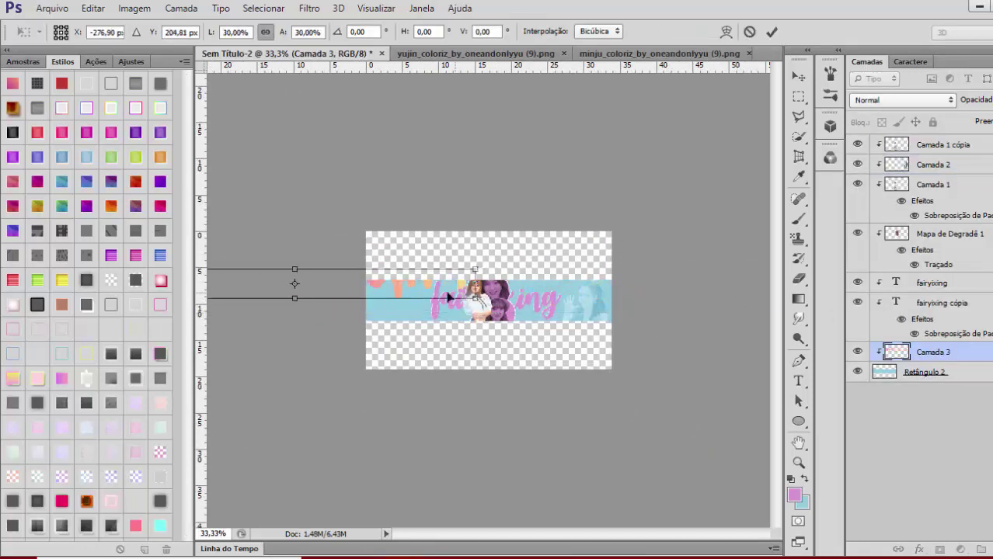
{"action": "left_click_drag", "start_coordinate": [449, 298], "coordinate": [617, 304]}
{"action": "key", "text": "Return"}
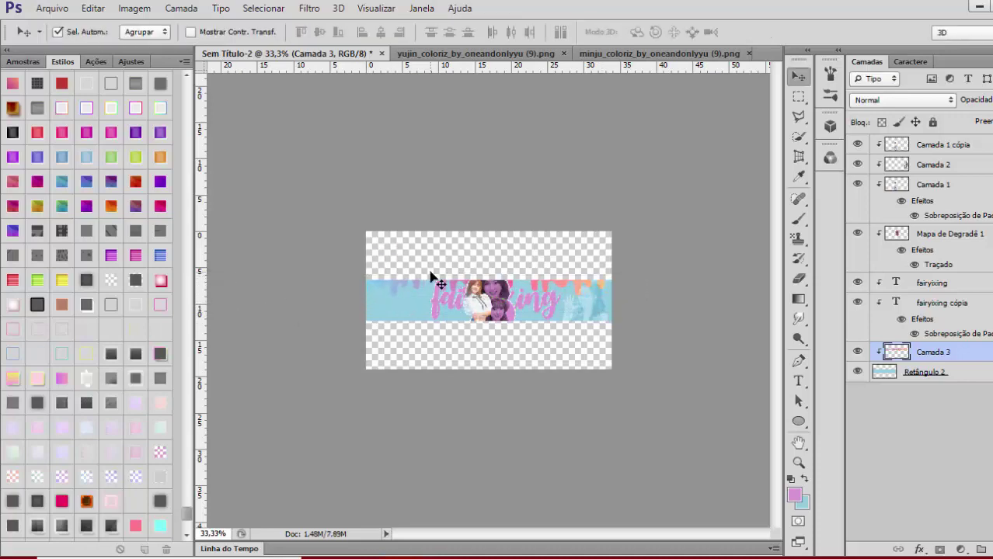
Recolor the paint drips on Camada 3 with a pink gradient overlay
{"action": "key", "text": "ctrl+plus"}
{"action": "double_click", "coordinate": [963, 352]}
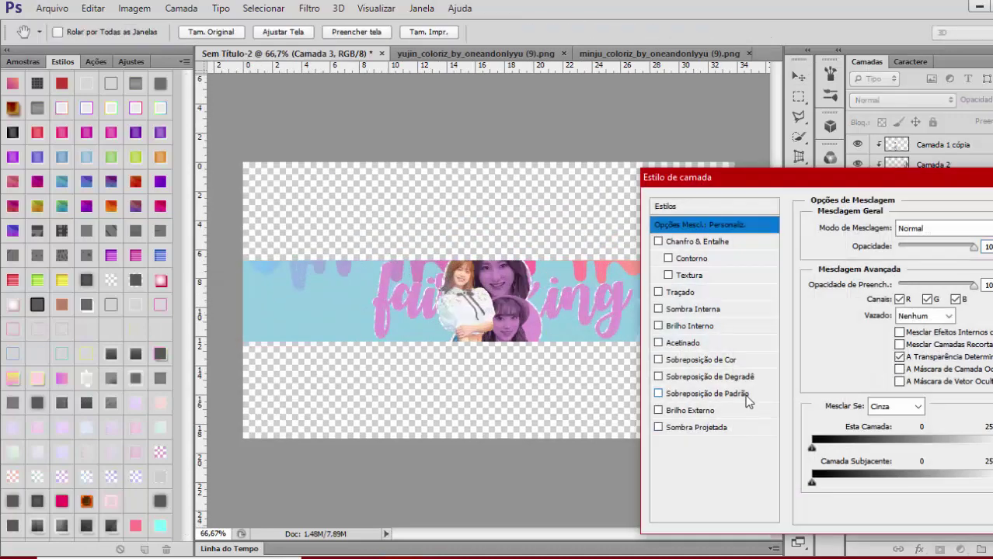
{"action": "left_click", "coordinate": [750, 377]}
{"action": "left_click", "coordinate": [925, 259]}
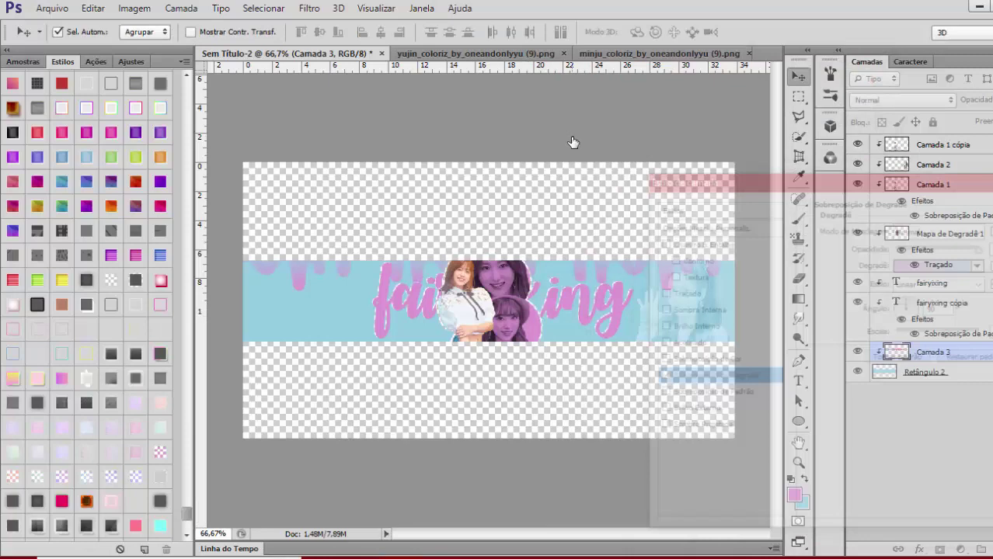
Rasterize the layer style of Camada 3 and place a duplicate of the layer directly beneath it
{"action": "right_click", "coordinate": [983, 352]}
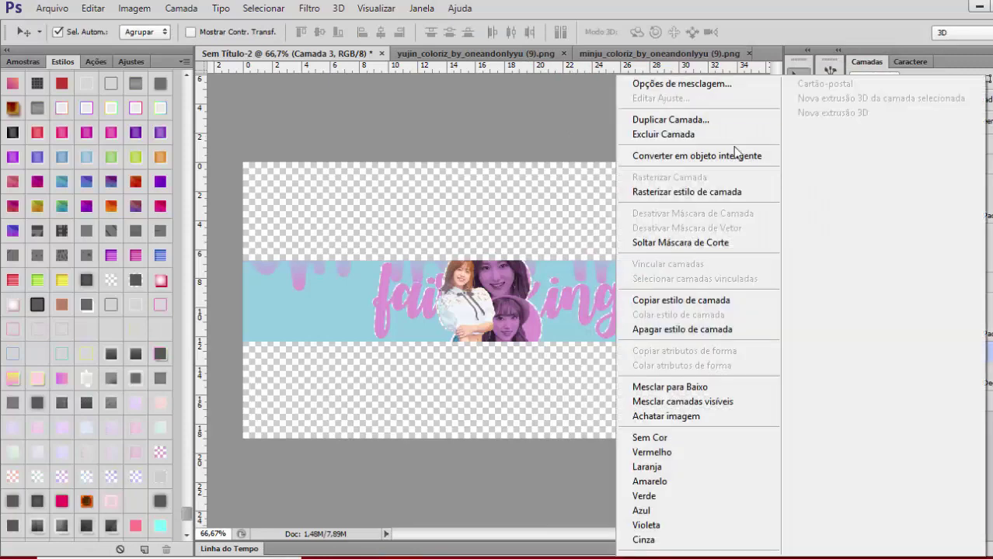
{"action": "left_click", "coordinate": [762, 196]}
{"action": "key", "text": "ctrl+j"}
{"action": "left_click_drag", "start_coordinate": [934, 352], "coordinate": [931, 376]}
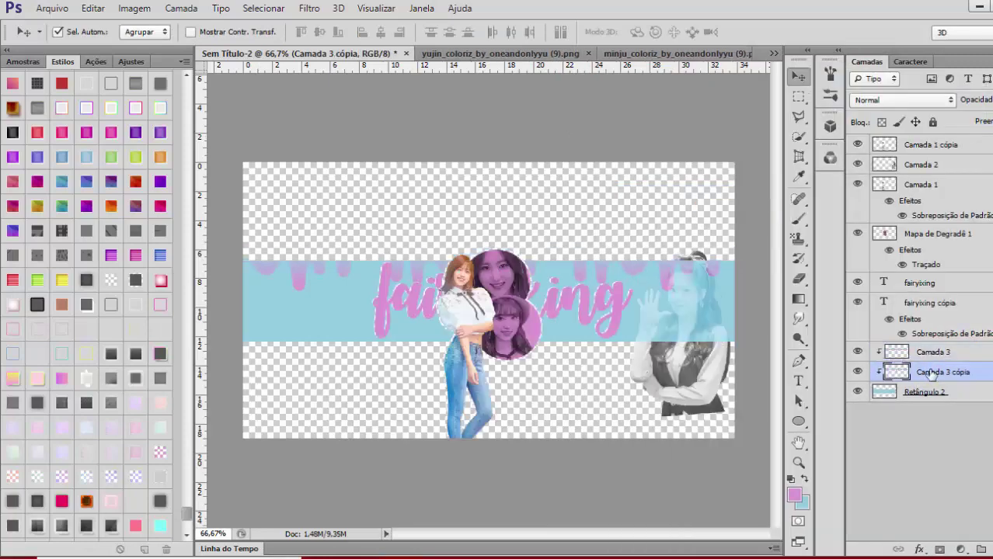
Clip all the layers from Camada 1 cópia down through the fairyixing text layers back to Retângulo 2
{"action": "left_click", "coordinate": [963, 145], "text": "shift"}
{"action": "right_click", "coordinate": [963, 145]}
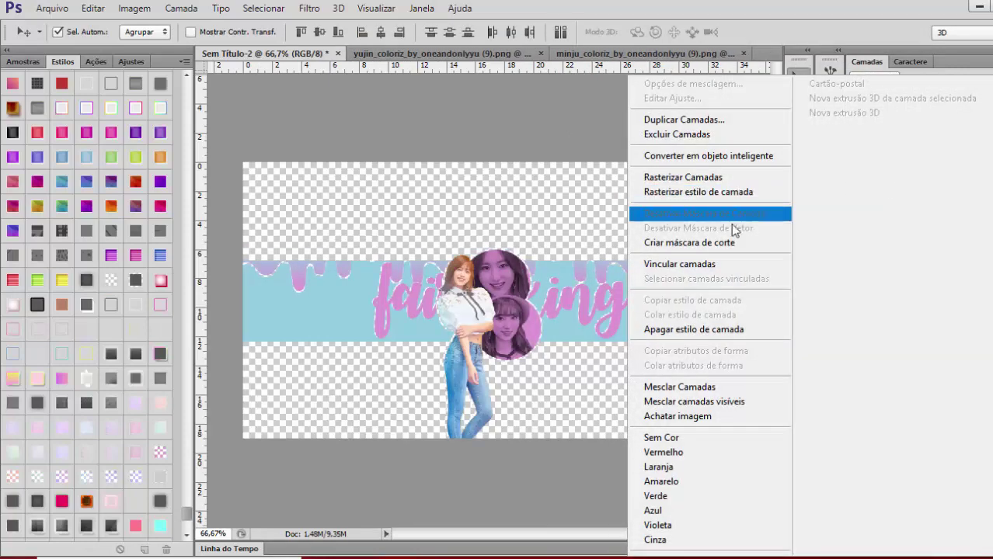
{"action": "left_click", "coordinate": [730, 241]}
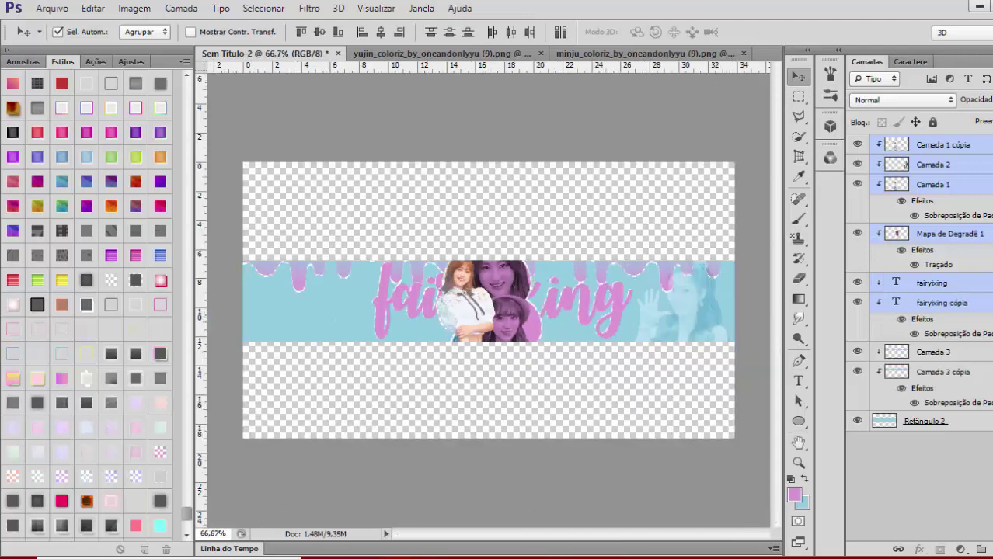
Draw a pink 711 × 368 px rectangle, place it beneath Retângulo 2, and enlarge it to cover the entire canvas
{"action": "right_click", "coordinate": [800, 425]}
{"action": "left_click", "coordinate": [723, 424]}
{"action": "left_click_drag", "start_coordinate": [233, 144], "coordinate": [596, 332]}
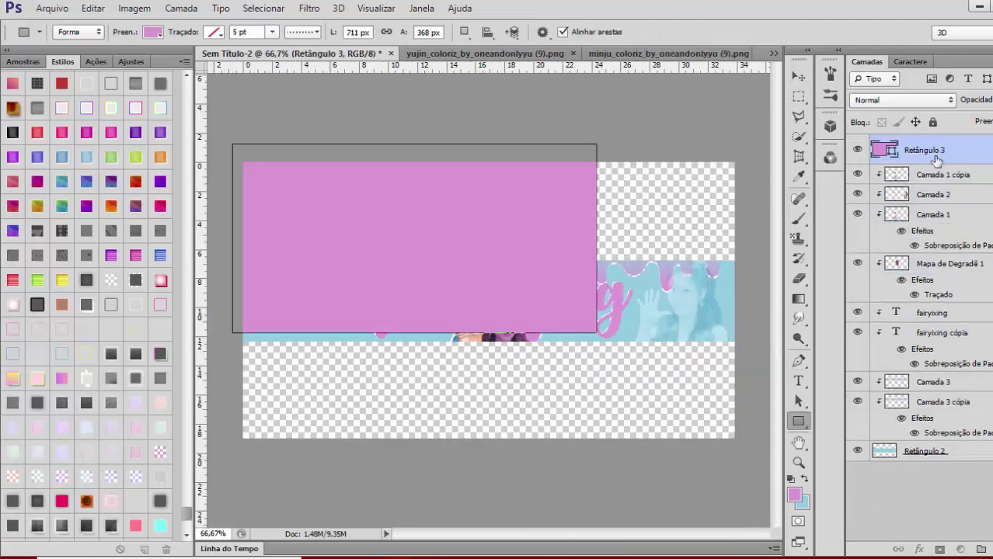
{"action": "left_click_drag", "start_coordinate": [935, 155], "coordinate": [935, 460]}
{"action": "key", "text": "ctrl+t"}
{"action": "mouse_move", "coordinate": [596, 333]}
{"action": "left_mouse_down"}
{"action": "mouse_move", "coordinate": [836, 525]}
{"action": "mouse_move", "coordinate": [845, 522]}
{"action": "left_mouse_up"}
{"action": "key", "text": "Return"}
{"action": "left_click", "coordinate": [798, 77]}
Browse the pixels folder and its balões and others subfolders for a decorative image
{"action": "key", "text": "ctrl+plus"}
{"action": "left_click_drag", "start_coordinate": [562, 534], "coordinate": [531, 536]}
{"action": "key", "text": "ctrl+o"}
{"action": "scroll", "coordinate": [619, 310], "scroll_direction": "down", "scroll_amount": 3}
{"action": "left_click", "coordinate": [696, 292]}
{"action": "left_click", "coordinate": [755, 300]}
{"action": "scroll", "coordinate": [755, 299], "scroll_direction": "up", "scroll_amount": 3}
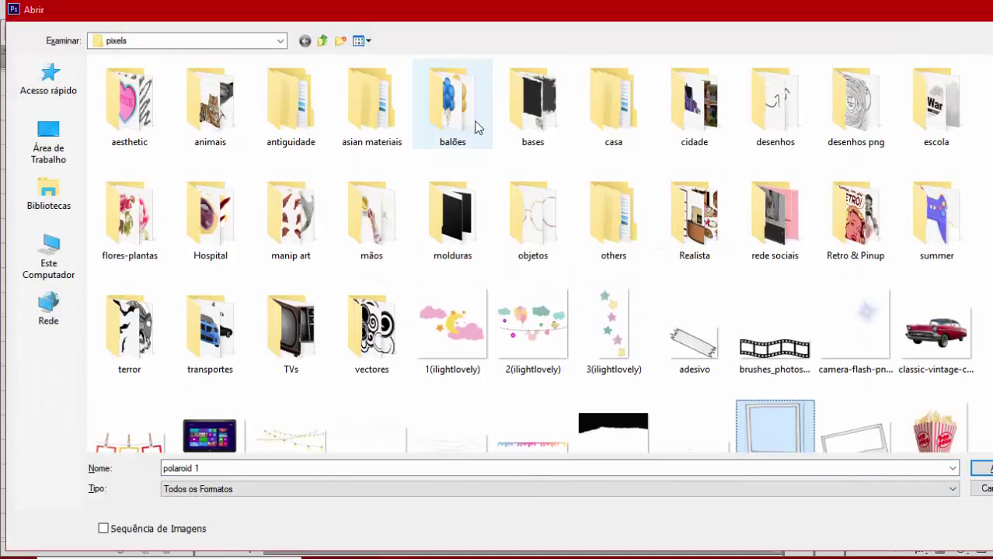
{"action": "double_click", "coordinate": [463, 116]}
{"action": "left_click", "coordinate": [322, 40]}
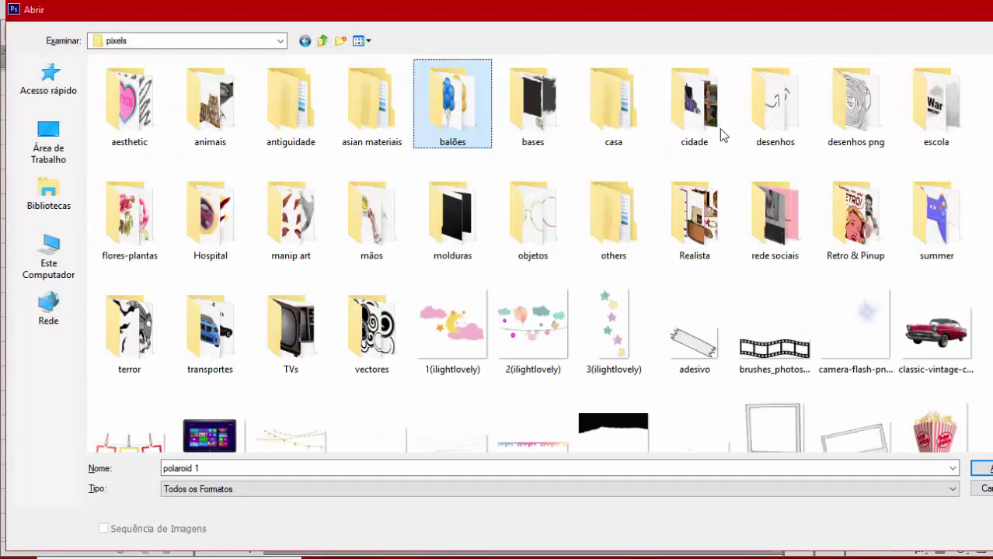
{"action": "double_click", "coordinate": [613, 213]}
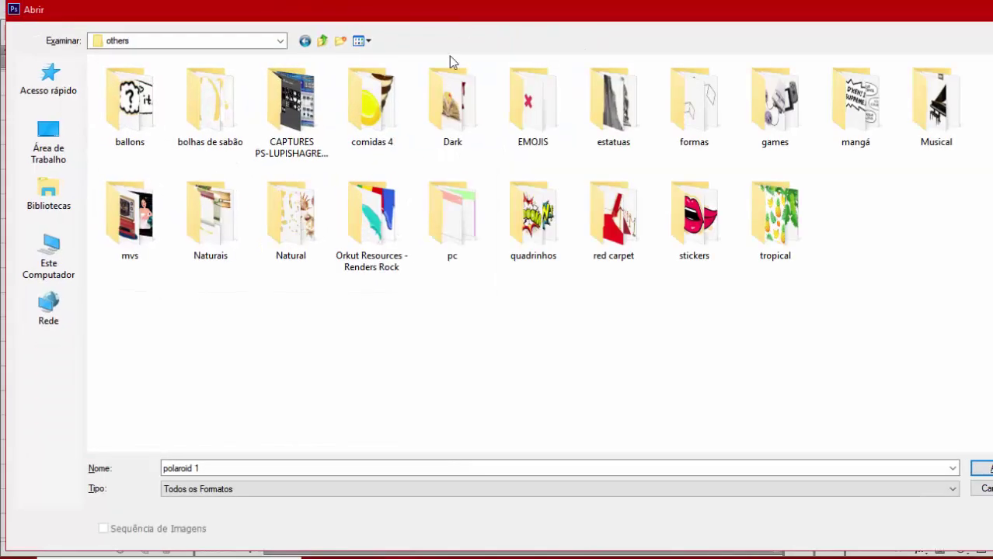
{"action": "left_click", "coordinate": [322, 40]}
Open a pink spring flower image from the flores-plantas folder and add it as a layer clipped above Mapa de Degradê 1
{"action": "double_click", "coordinate": [161, 243]}
{"action": "scroll", "coordinate": [435, 221], "scroll_direction": "down", "scroll_amount": 12}
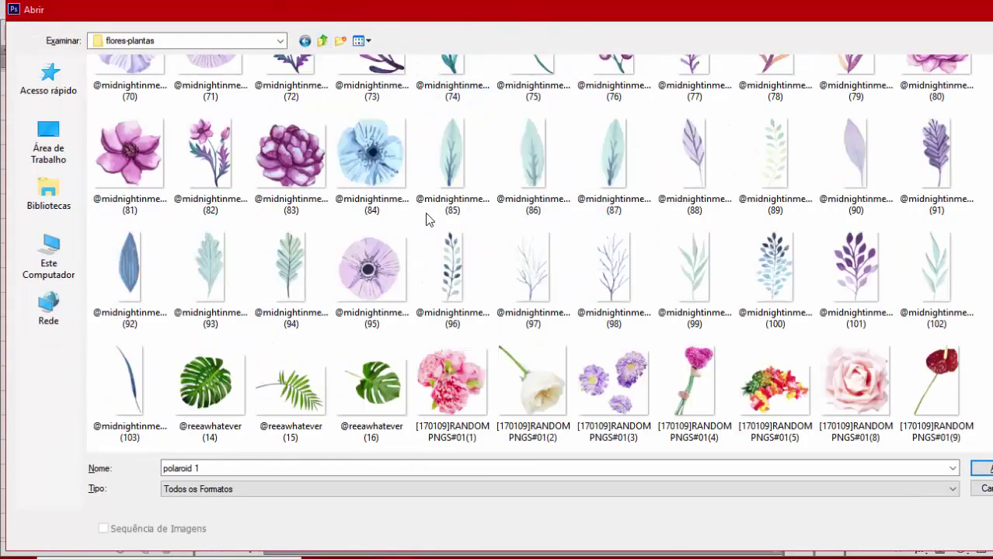
{"action": "scroll", "coordinate": [454, 222], "scroll_direction": "down", "scroll_amount": 15}
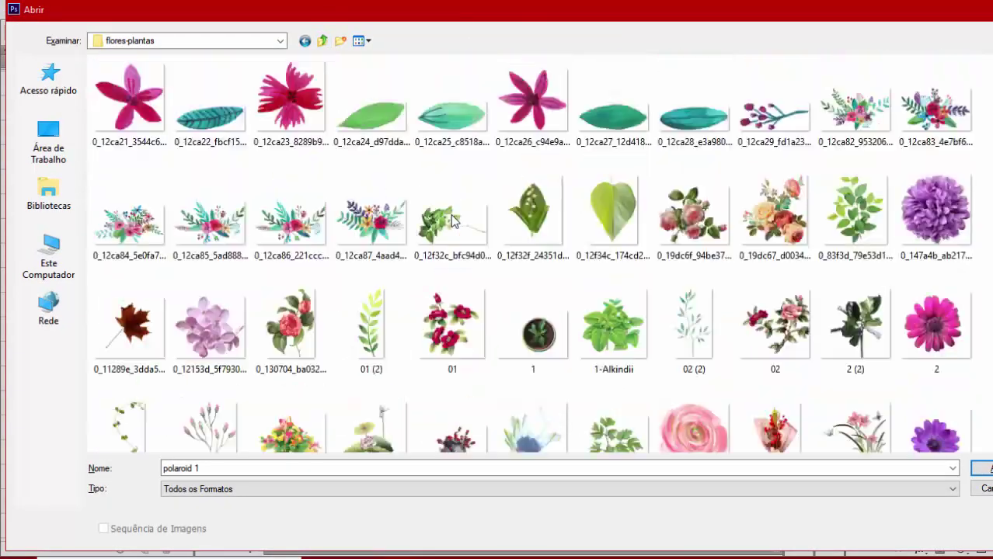
{"action": "scroll", "coordinate": [412, 313], "scroll_direction": "down", "scroll_amount": 20}
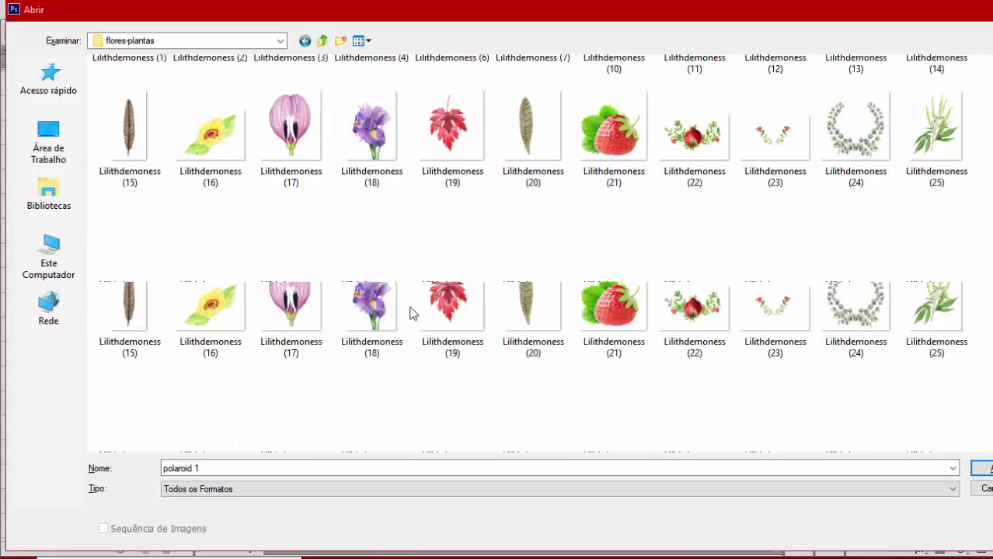
{"action": "scroll", "coordinate": [515, 211], "scroll_direction": "down", "scroll_amount": 20}
{"action": "scroll", "coordinate": [515, 210], "scroll_direction": "up", "scroll_amount": 8}
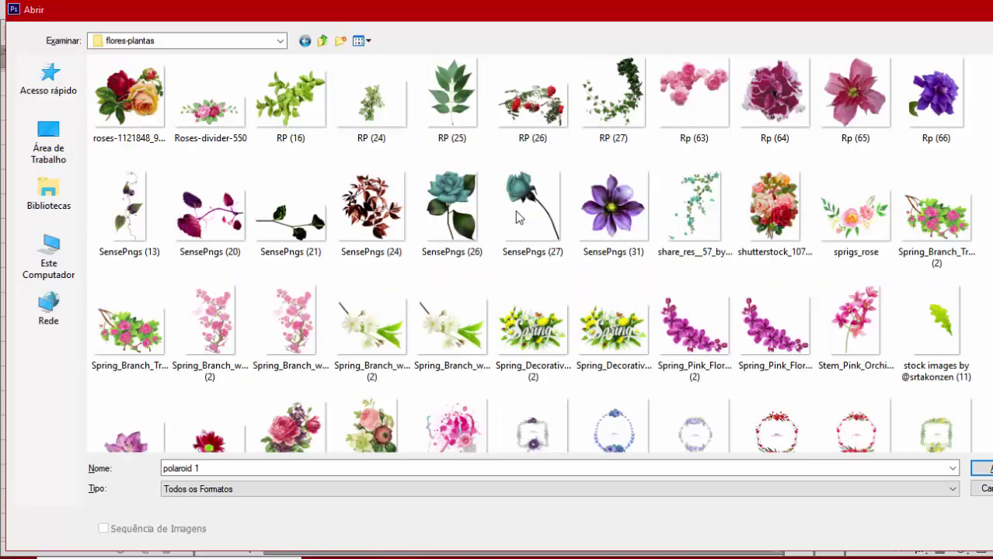
{"action": "double_click", "coordinate": [694, 330]}
{"action": "left_click", "coordinate": [773, 54]}
{"action": "left_click", "coordinate": [808, 67]}
{"action": "left_click", "coordinate": [949, 233]}
{"action": "key", "text": "ctrl+v"}
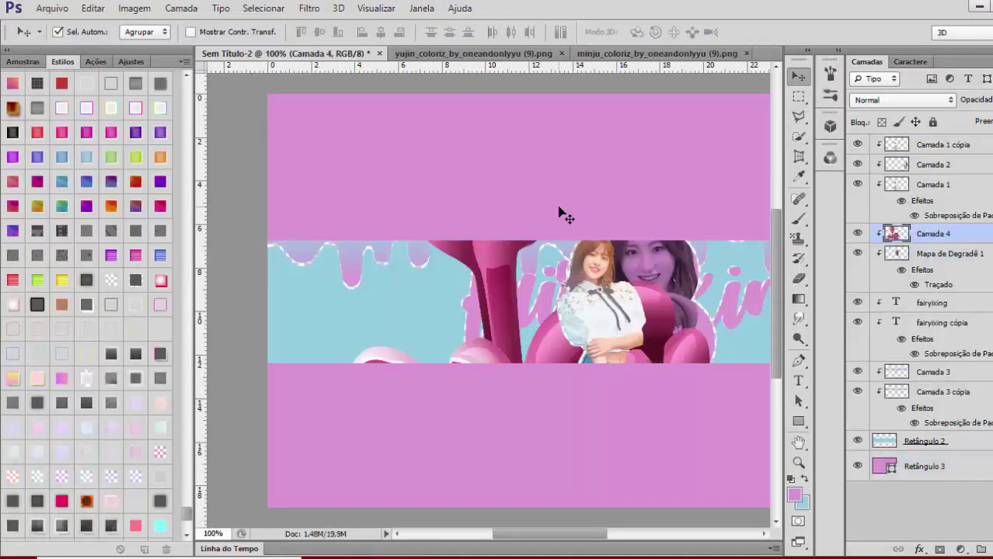
{"action": "key", "text": "ctrl+t"}
{"action": "left_click_drag", "start_coordinate": [504, 311], "coordinate": [730, 334]}
{"action": "key", "text": "Return"}
{"action": "left_click", "coordinate": [740, 429]}
{"action": "left_click", "coordinate": [932, 233]}
{"action": "left_click", "coordinate": [739, 427]}
{"action": "key", "text": "ctrl+minus"}
{"action": "key", "text": "ctrl+minus"}
{"action": "key", "text": "ctrl+minus"}
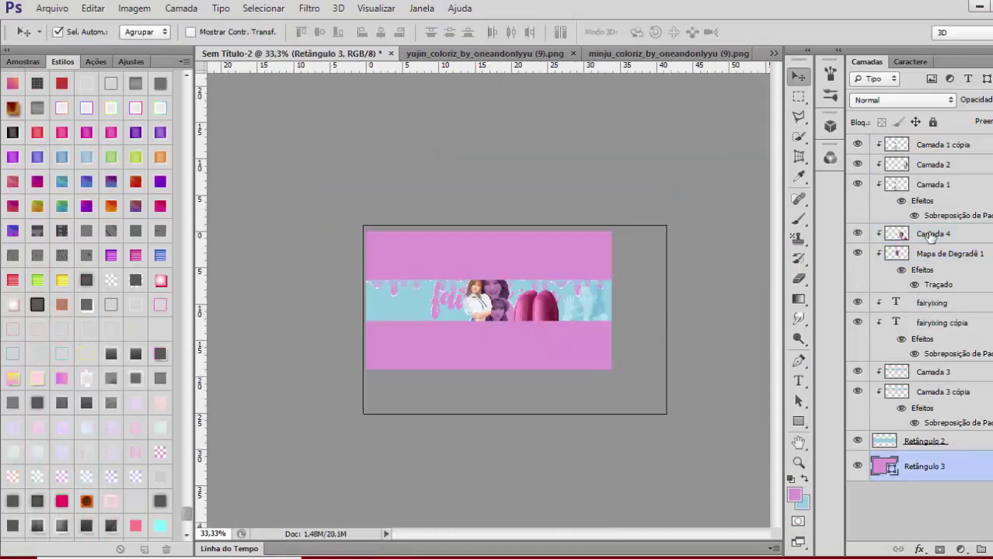
{"action": "key", "text": "ctrl+t"}
{"action": "key", "text": "Escape"}
Shrink the flowers on Camada 4 and rotate them into a crown on the head of the lower circular portrait
{"action": "left_click", "coordinate": [932, 234]}
{"action": "key", "text": "ctrl+t"}
{"action": "left_click_drag", "start_coordinate": [470, 291], "coordinate": [562, 326]}
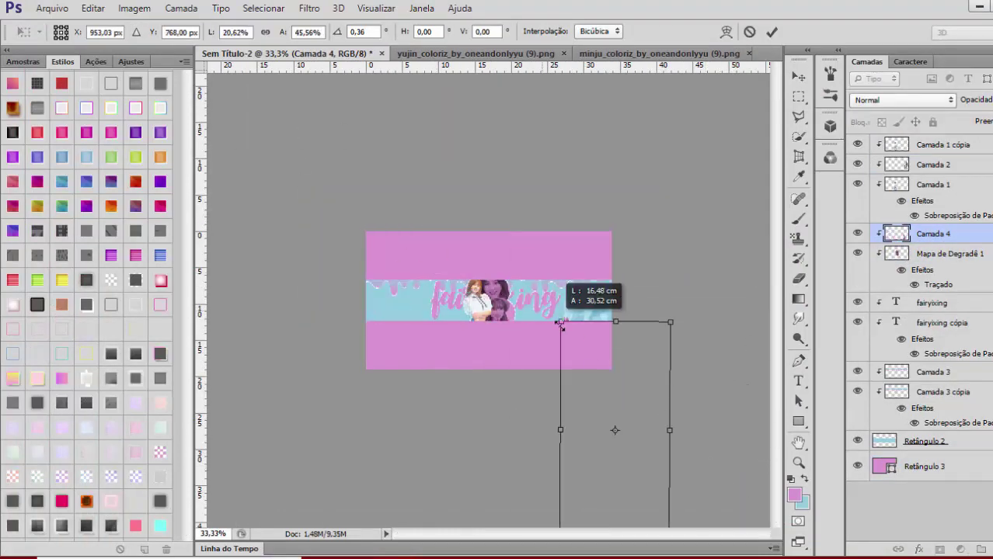
{"action": "key", "text": "ctrl+plus"}
{"action": "key", "text": "ctrl+plus"}
{"action": "key", "text": "ctrl+plus"}
{"action": "left_click_drag", "start_coordinate": [511, 183], "coordinate": [472, 364]}
{"action": "left_click_drag", "start_coordinate": [611, 439], "coordinate": [534, 375]}
{"action": "left_click_drag", "start_coordinate": [553, 380], "coordinate": [510, 372]}
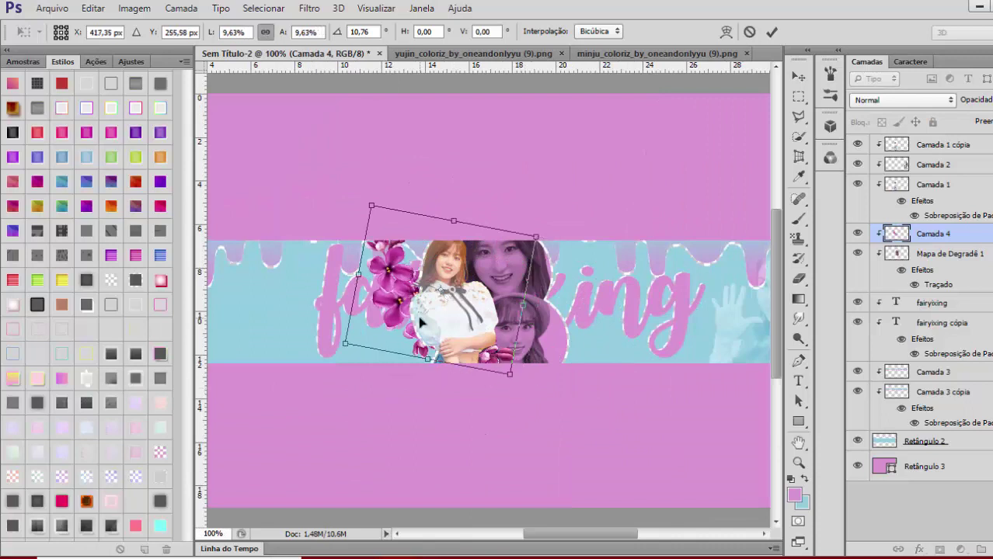
{"action": "left_click_drag", "start_coordinate": [421, 323], "coordinate": [523, 329]}
{"action": "left_click_drag", "start_coordinate": [612, 378], "coordinate": [576, 353]}
{"action": "key", "text": "Return"}
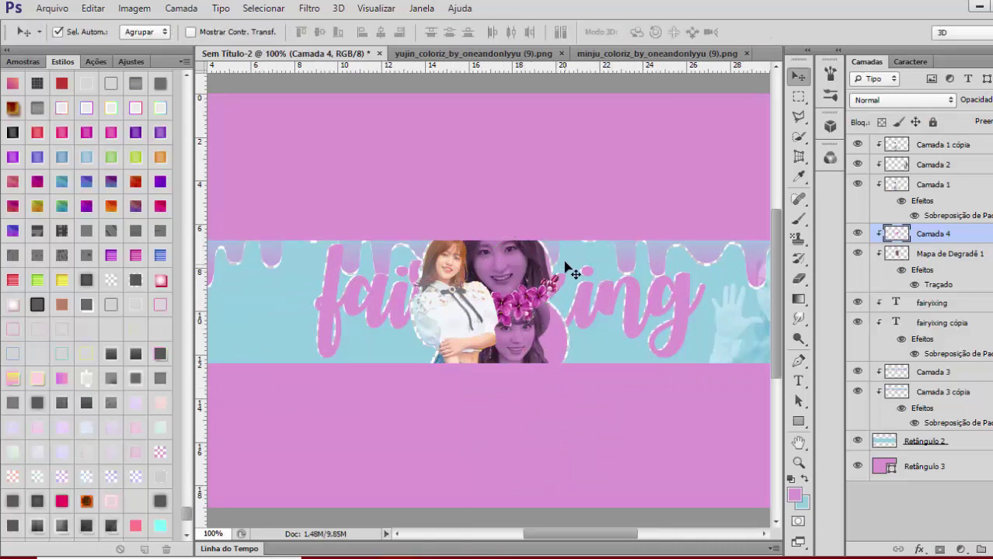
Browse the psd, arquivos em psd and EXO - PNGS folders for further collage material
{"action": "key", "text": "ctrl+minus"}
{"action": "key", "text": "ctrl+minus"}
{"action": "key", "text": "ctrl+o"}
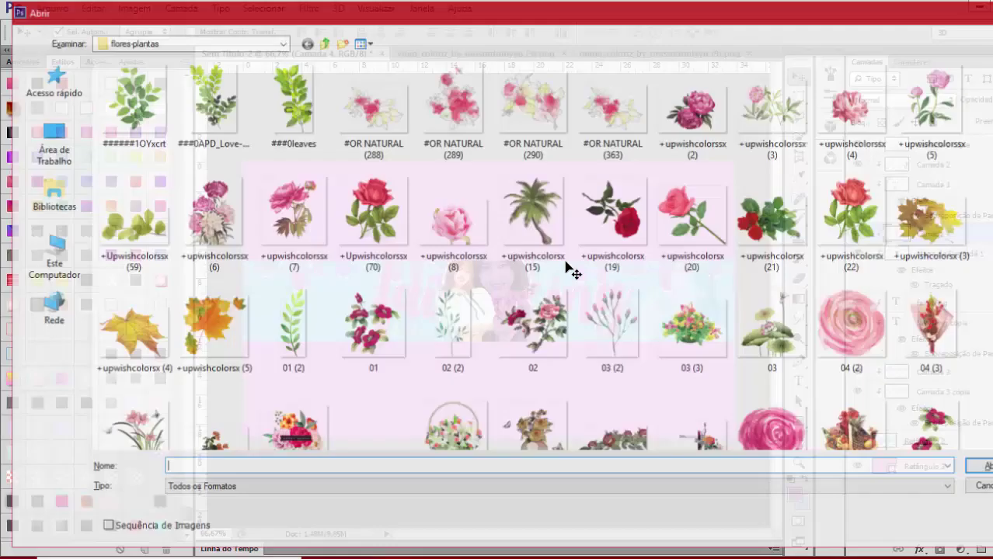
{"action": "left_click", "coordinate": [322, 40]}
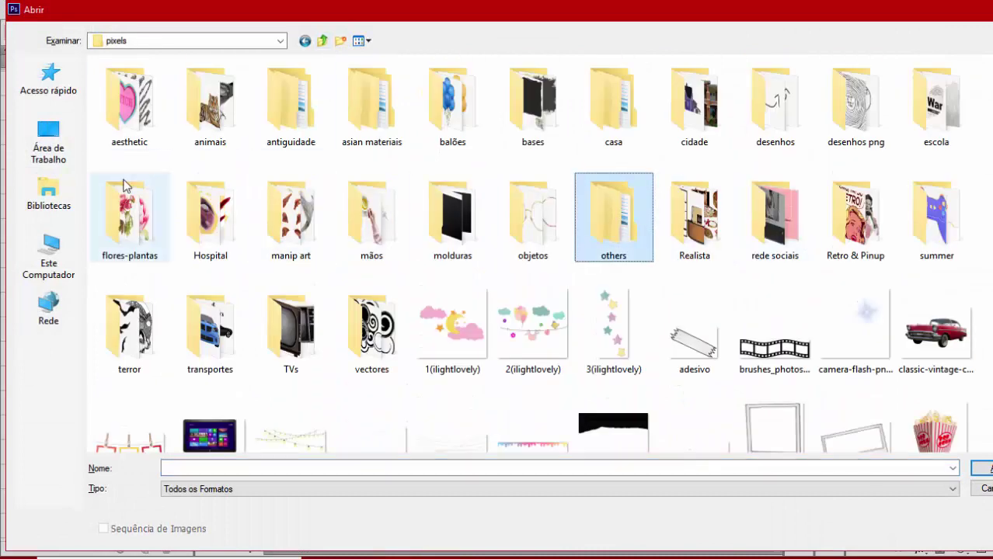
{"action": "key", "text": "BackSpace"}
{"action": "double_click", "coordinate": [829, 108]}
{"action": "double_click", "coordinate": [170, 98]}
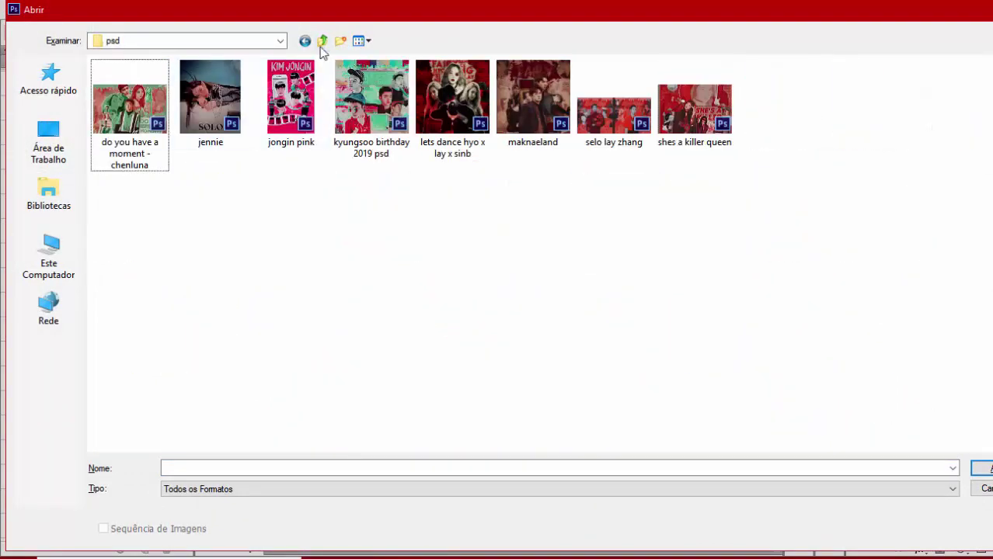
{"action": "left_click", "coordinate": [321, 42]}
{"action": "left_click", "coordinate": [322, 41]}
{"action": "double_click", "coordinate": [594, 118]}
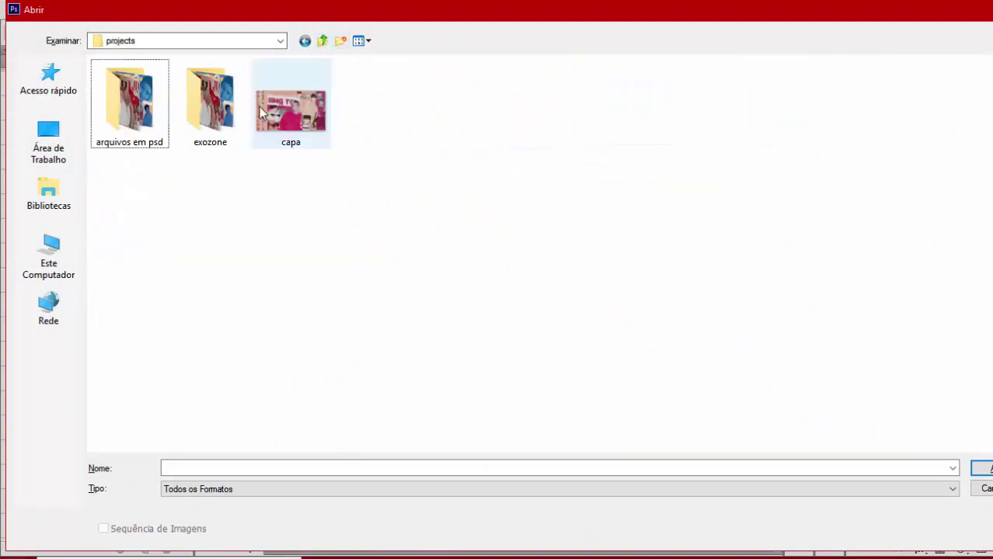
{"action": "double_click", "coordinate": [129, 100]}
{"action": "scroll", "coordinate": [412, 373], "scroll_direction": "down", "scroll_amount": 5}
{"action": "scroll", "coordinate": [411, 373], "scroll_direction": "up", "scroll_amount": 3}
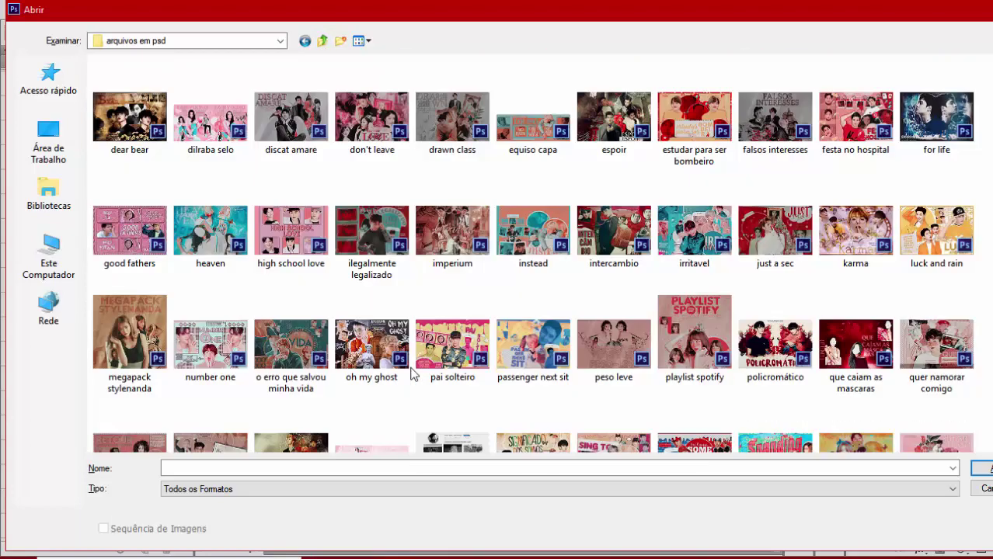
{"action": "left_click", "coordinate": [48, 194]}
{"action": "double_click", "coordinate": [148, 74]}
{"action": "double_click", "coordinate": [292, 101]}
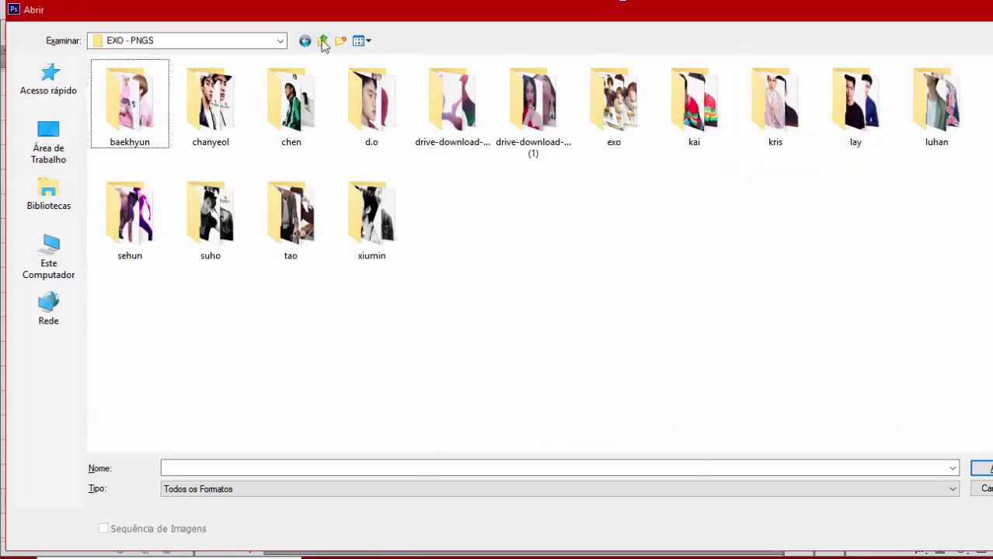
{"action": "left_click", "coordinate": [321, 41]}
Open the image of a hand holding a smartphone from the mãos folder and add it as a layer above Camada 4
{"action": "double_click", "coordinate": [454, 103]}
{"action": "double_click", "coordinate": [767, 101]}
{"action": "double_click", "coordinate": [211, 219]}
{"action": "left_click", "coordinate": [322, 42]}
{"action": "double_click", "coordinate": [358, 229]}
{"action": "scroll", "coordinate": [357, 229], "scroll_direction": "down", "scroll_amount": 15}
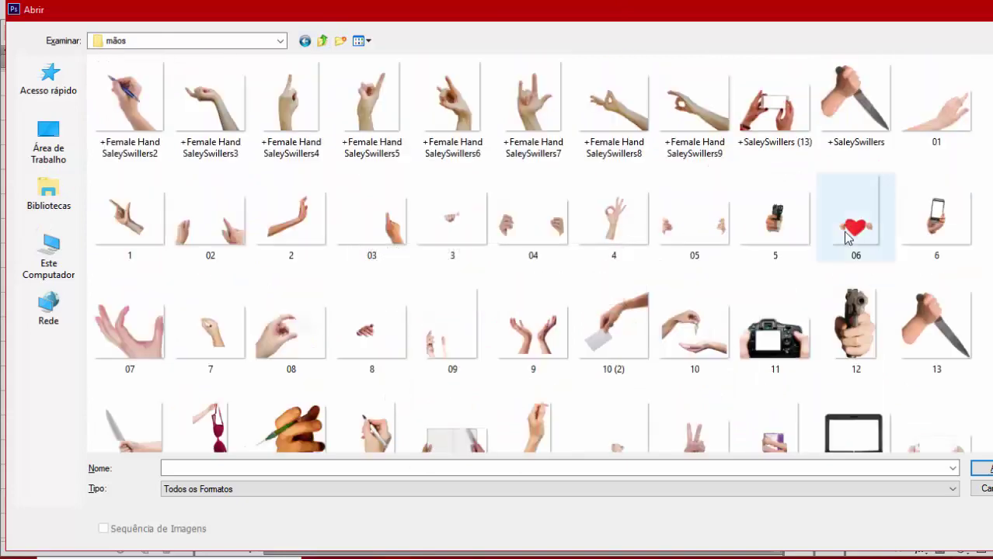
{"action": "scroll", "coordinate": [368, 241], "scroll_direction": "down", "scroll_amount": 5}
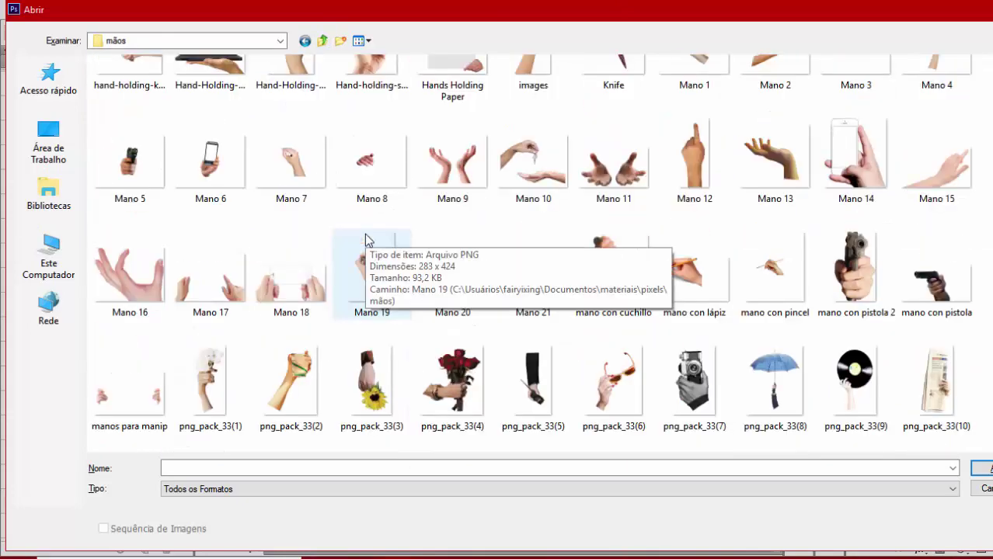
{"action": "left_click", "coordinate": [711, 396]}
{"action": "double_click", "coordinate": [715, 394]}
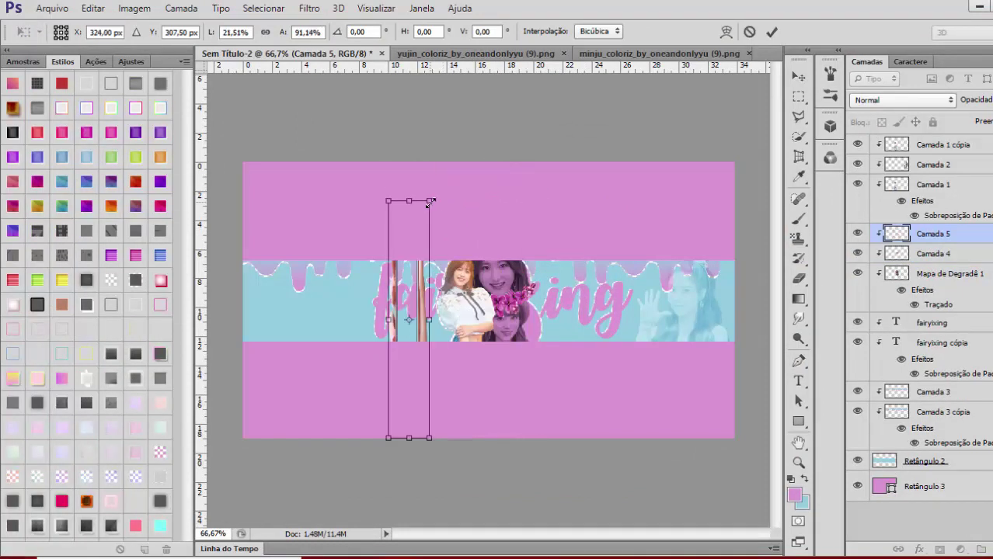
Move Camada 5 to the top of the layer stack and shift the phone to the left of the standing singer
{"action": "key", "text": "Return"}
{"action": "left_click", "coordinate": [927, 257]}
{"action": "key", "text": "ctrl+t"}
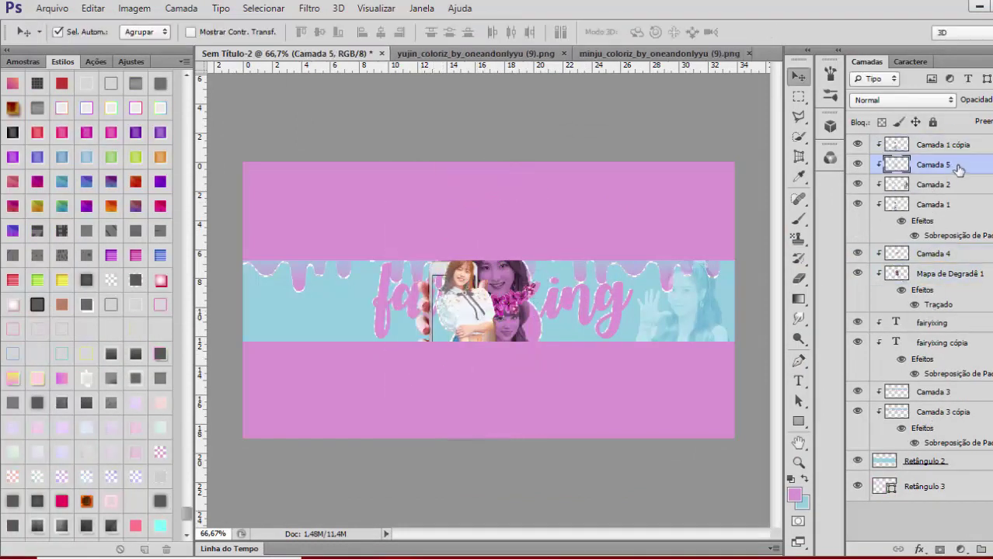
{"action": "key", "text": "Return"}
{"action": "key", "text": "ctrl+plus"}
{"action": "left_click_drag", "start_coordinate": [480, 317], "coordinate": [349, 305]}
Scale the phone layer proportionally to 71.60%, rotate it 3.70°, and place it at the band's left end
{"action": "key", "text": "ctrl+t"}
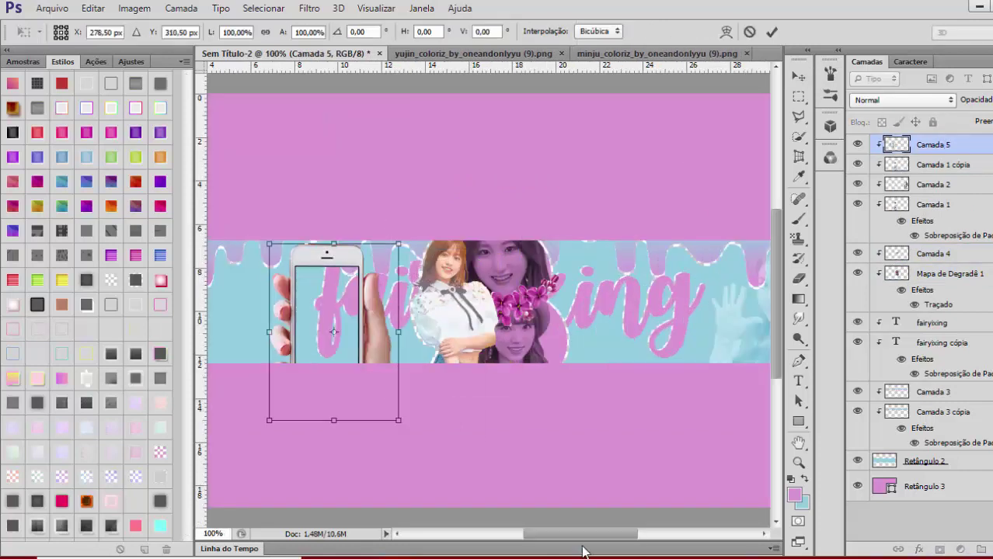
{"action": "left_click_drag", "start_coordinate": [582, 534], "coordinate": [552, 535]}
{"action": "left_click_drag", "start_coordinate": [516, 393], "coordinate": [434, 366]}
{"action": "left_click_drag", "start_coordinate": [398, 283], "coordinate": [306, 319]}
{"action": "left_click_drag", "start_coordinate": [440, 292], "coordinate": [442, 296]}
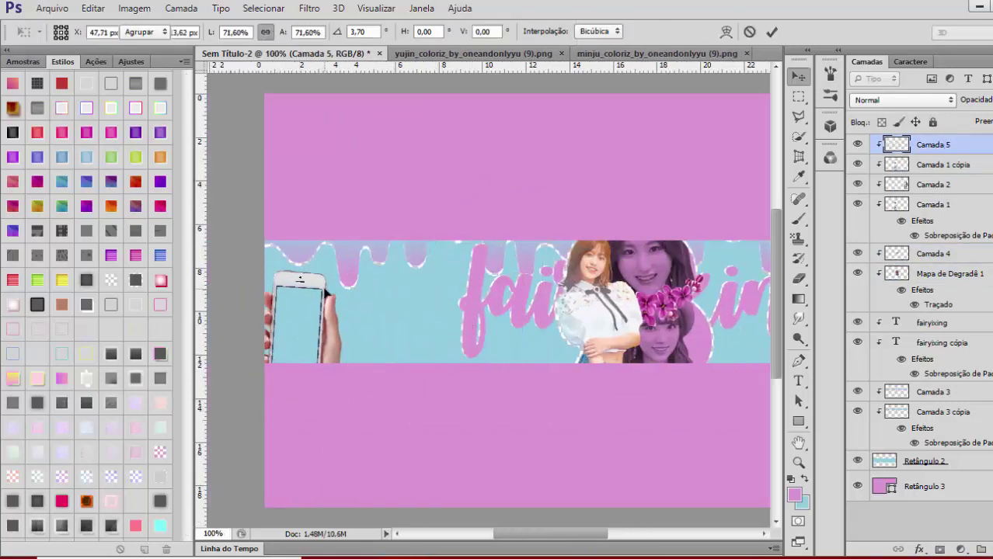
Open photo number 8 from the minju_coloriz_by_oneandonlyyu folder
{"action": "key", "text": "ctrl+o"}
{"action": "left_click", "coordinate": [324, 42]}
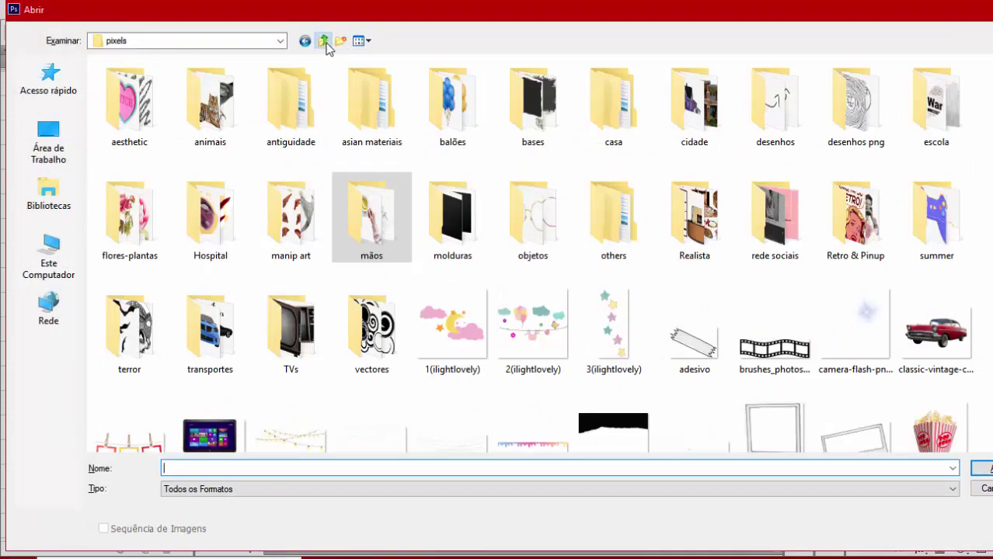
{"action": "left_click", "coordinate": [325, 44]}
{"action": "double_click", "coordinate": [694, 99]}
{"action": "double_click", "coordinate": [532, 99]}
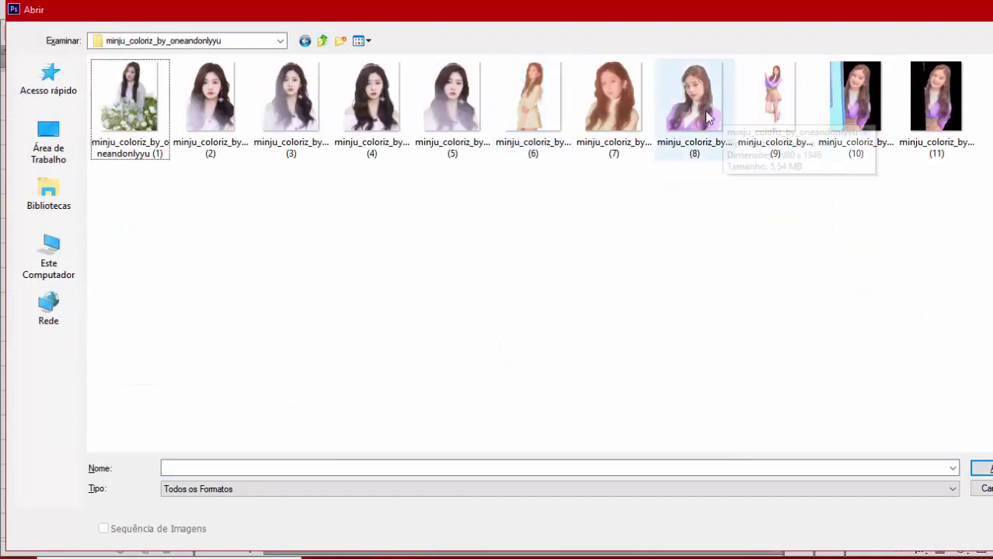
{"action": "double_click", "coordinate": [705, 110]}
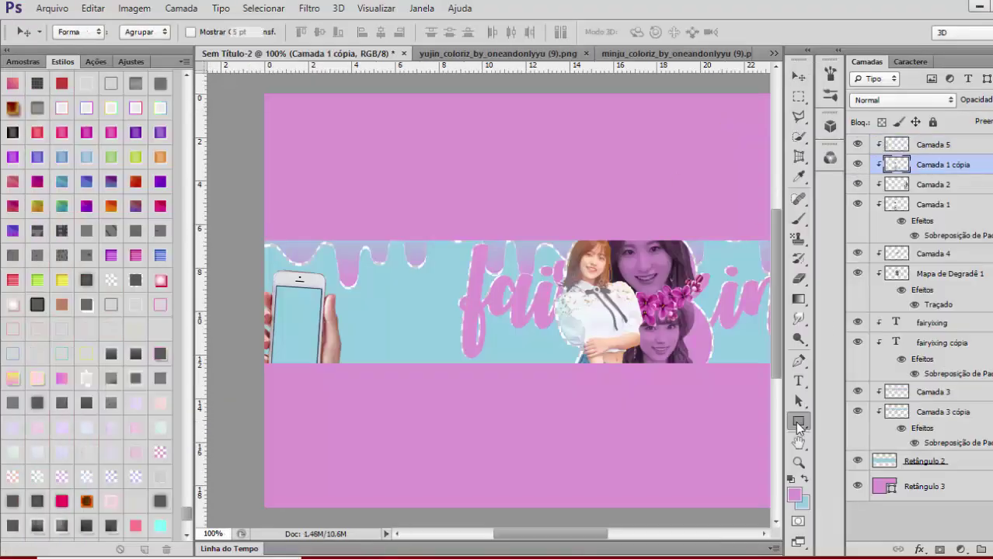
Draw a pink rectangle between Camada 5 and Camada 1 cópia and fit it to the tilted phone screen, about 72 × 137 px
{"action": "left_click", "coordinate": [799, 423]}
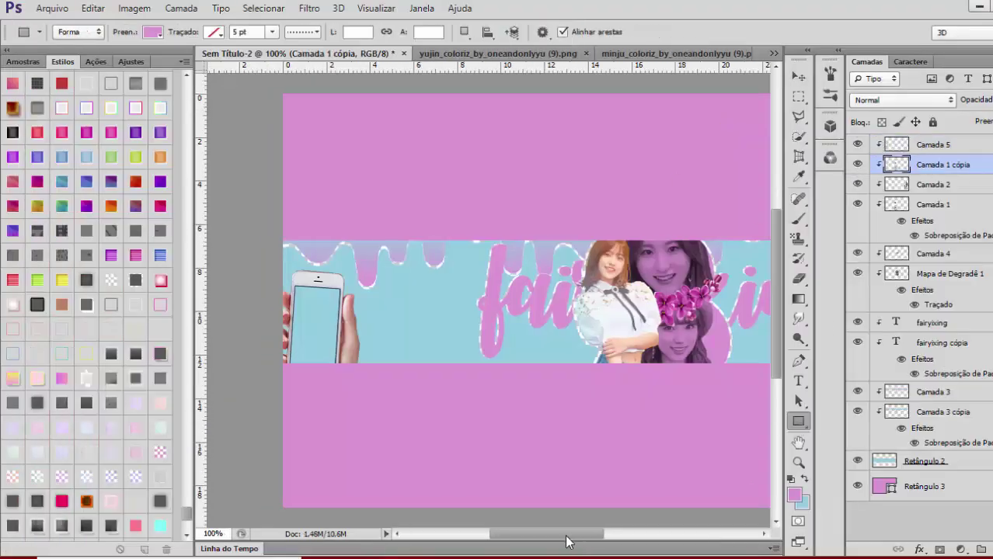
{"action": "left_click", "coordinate": [925, 146]}
{"action": "left_click_drag", "start_coordinate": [363, 356], "coordinate": [370, 381]}
{"action": "key", "text": "ctrl+t"}
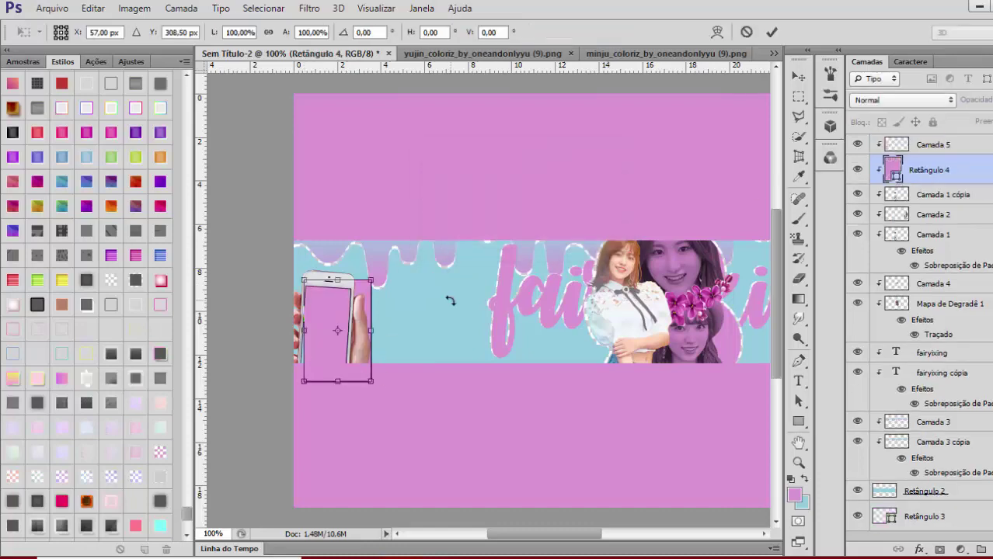
{"action": "key", "text": "Return"}
Rasterize Retângulo 4 and give it a checkered Pattern Overlay with the Superexposição de Cores blend mode
{"action": "right_click", "coordinate": [971, 170]}
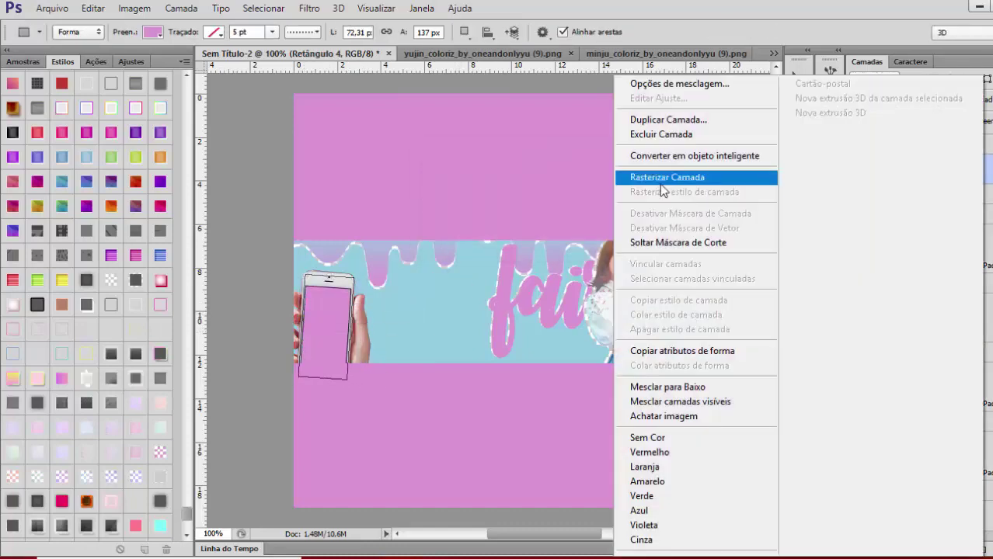
{"action": "left_click", "coordinate": [663, 178]}
{"action": "double_click", "coordinate": [963, 164]}
{"action": "left_click", "coordinate": [741, 393]}
{"action": "left_click", "coordinate": [928, 227]}
{"action": "left_click", "coordinate": [925, 226]}
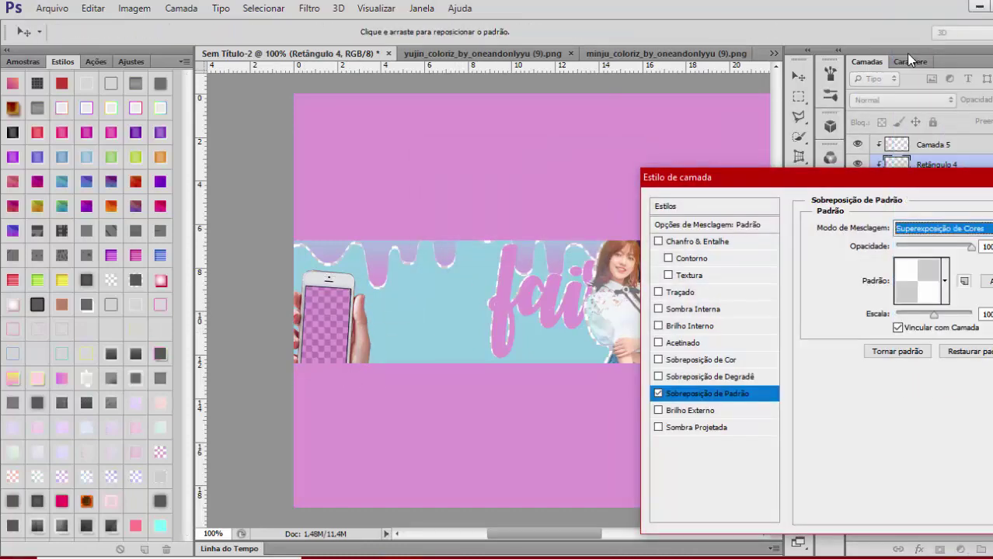
{"action": "key", "text": "Return"}
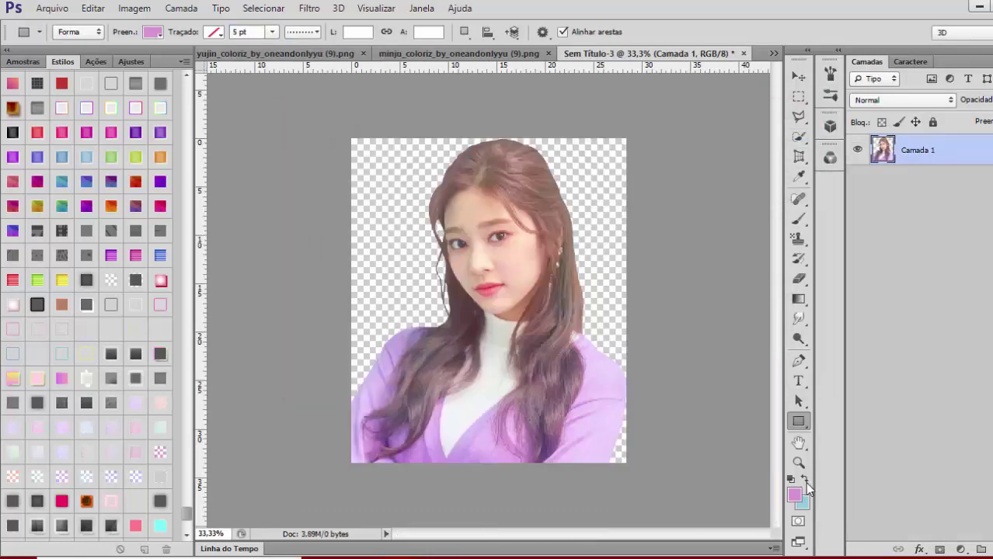
Convert the Sem Título-3 portrait to black and white with a Gradient Map, shift its black stop inward, and merge the layers
{"action": "left_click", "coordinate": [805, 478]}
{"action": "left_click", "coordinate": [132, 61]}
{"action": "left_click", "coordinate": [135, 135]}
{"action": "left_click", "coordinate": [583, 183]}
{"action": "left_click", "coordinate": [607, 115]}
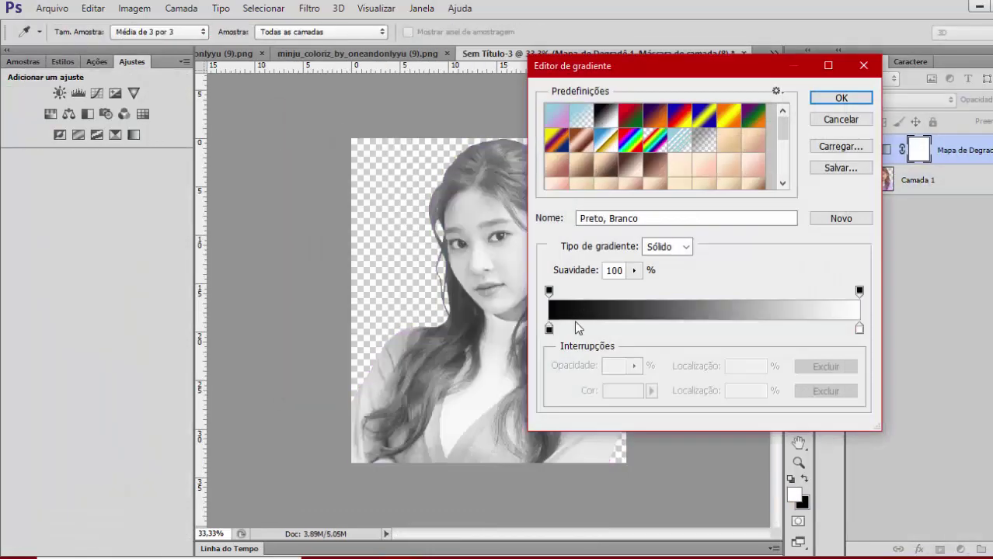
{"action": "left_click_drag", "start_coordinate": [550, 328], "coordinate": [610, 331]}
{"action": "key", "text": "Return"}
{"action": "key", "text": "Return"}
{"action": "left_click", "coordinate": [958, 180], "text": "ctrl"}
{"action": "key", "text": "ctrl+e"}
Cover the grey portrait with a light blue rectangle, about 1392 × 1486 px, and clip it to the portrait layer
{"action": "left_click", "coordinate": [767, 116]}
{"action": "left_click_drag", "start_coordinate": [329, 120], "coordinate": [686, 501]}
{"action": "right_click", "coordinate": [951, 151]}
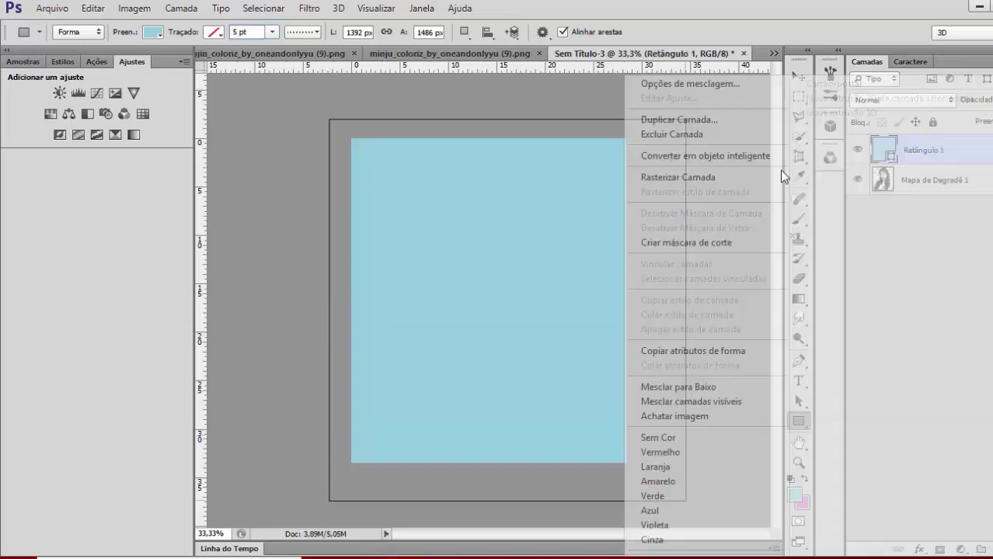
{"action": "left_click", "coordinate": [693, 241]}
Try blending modes including Luz Linear on the blue rectangle to tint the portrait, and merge it into the portrait layer
{"action": "left_click", "coordinate": [901, 100]}
{"action": "left_click", "coordinate": [880, 166]}
{"action": "left_click", "coordinate": [882, 101]}
{"action": "left_click", "coordinate": [882, 305]}
{"action": "key", "text": "Down"}
{"action": "key", "text": "Down"}
{"action": "key", "text": "Down"}
{"action": "left_click", "coordinate": [893, 103]}
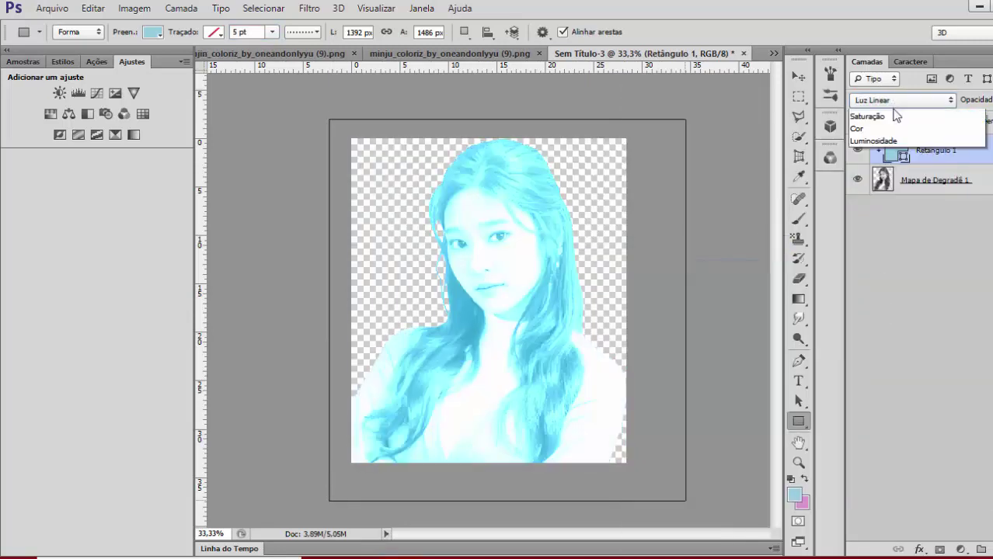
{"action": "left_click", "coordinate": [889, 164]}
{"action": "key", "text": "Down"}
{"action": "key", "text": "Down"}
{"action": "key", "text": "Down"}
{"action": "key", "text": "Up"}
{"action": "key", "text": "Up"}
{"action": "key", "text": "Up"}
{"action": "key", "text": "ctrl+e"}
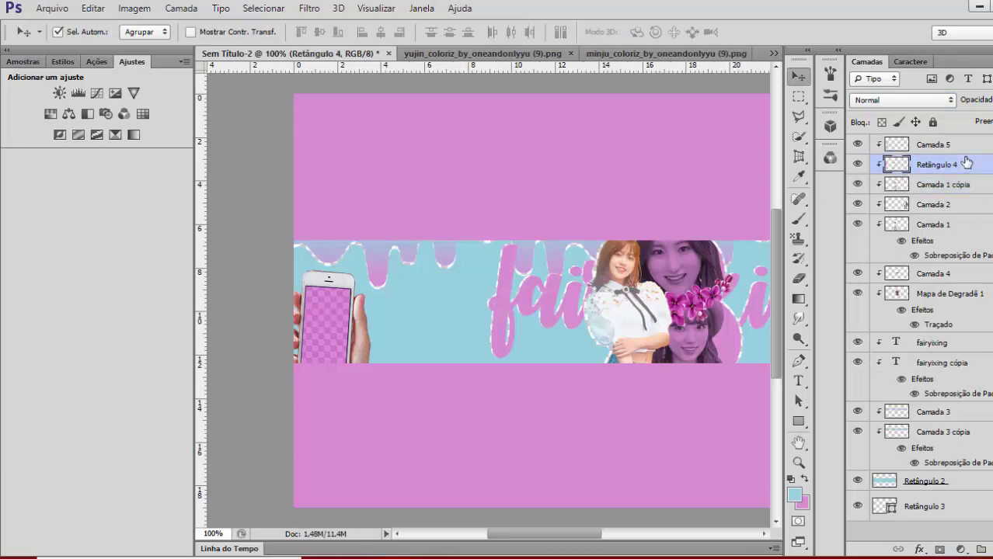
{"action": "key", "text": "ctrl+v"}
{"action": "key", "text": "ctrl+t"}
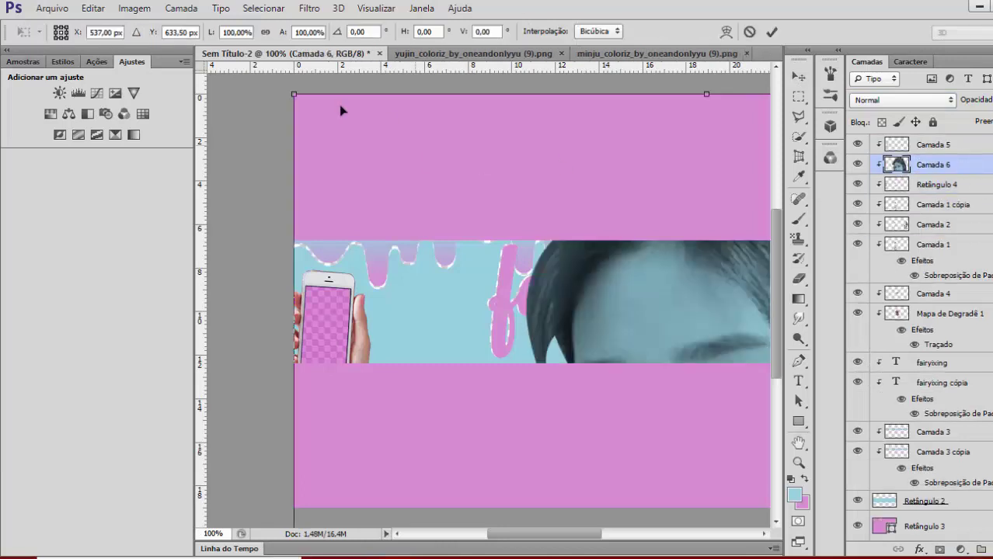
{"action": "left_click_drag", "start_coordinate": [294, 95], "coordinate": [702, 349]}
{"action": "left_click_drag", "start_coordinate": [749, 439], "coordinate": [303, 237]}
{"action": "left_click_drag", "start_coordinate": [257, 150], "coordinate": [442, 258]}
{"action": "left_click_drag", "start_coordinate": [535, 349], "coordinate": [357, 209]}
{"action": "key", "text": "ctrl+minus"}
{"action": "left_click_drag", "start_coordinate": [388, 177], "coordinate": [293, 164]}
{"action": "key", "text": "Return"}
{"action": "left_click", "coordinate": [295, 175]}
{"action": "key", "text": "Delete"}
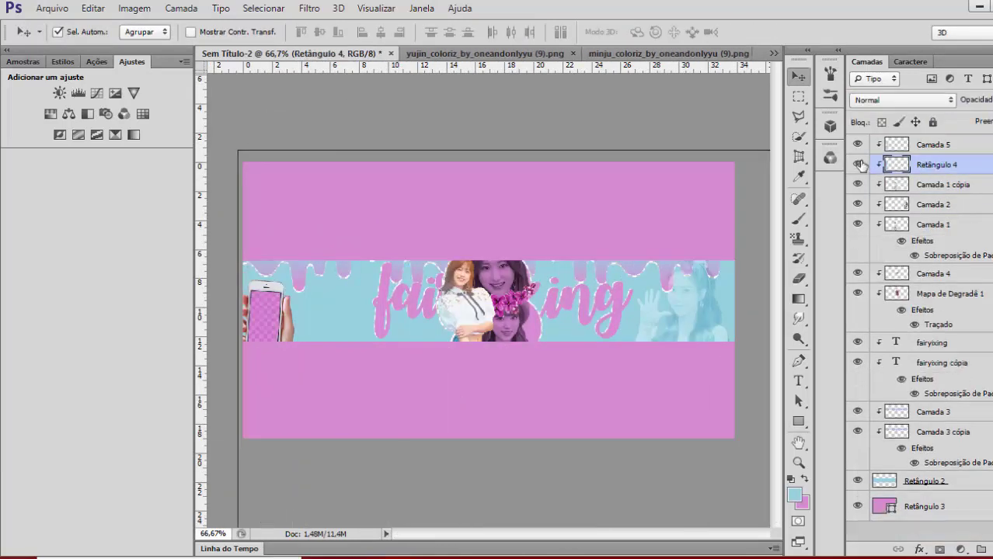
Paste the blue-tinted portrait above Retângulo 4 and rasterize the pink background layer Retângulo 3
{"action": "key", "text": "ctrl+v"}
{"action": "key", "text": "ctrl+minus"}
{"action": "key", "text": "ctrl+minus"}
{"action": "key", "text": "ctrl+minus"}
{"action": "right_click", "coordinate": [947, 525]}
{"action": "left_click", "coordinate": [969, 170]}
{"action": "left_click", "coordinate": [959, 165]}
{"action": "key", "text": "ctrl+t"}
{"action": "left_click_drag", "start_coordinate": [603, 249], "coordinate": [543, 244]}
{"action": "left_click_drag", "start_coordinate": [482, 224], "coordinate": [449, 223]}
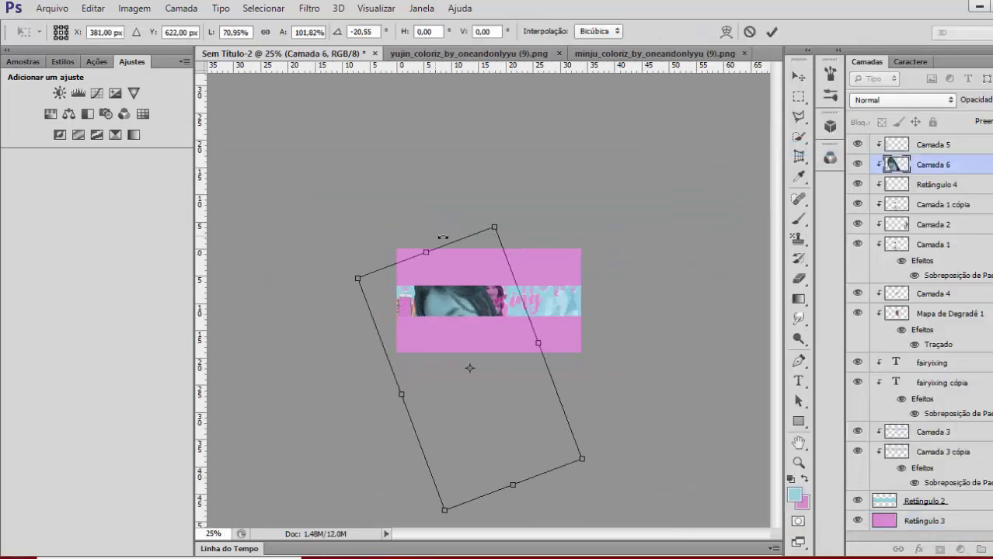
{"action": "key", "text": "Escape"}
Scale the blue-tinted portrait proportionally to 9.67% and fit it inside the phone screen
{"action": "key", "text": "ctrl+t"}
{"action": "key", "text": "ctrl+plus"}
{"action": "key", "text": "ctrl+plus"}
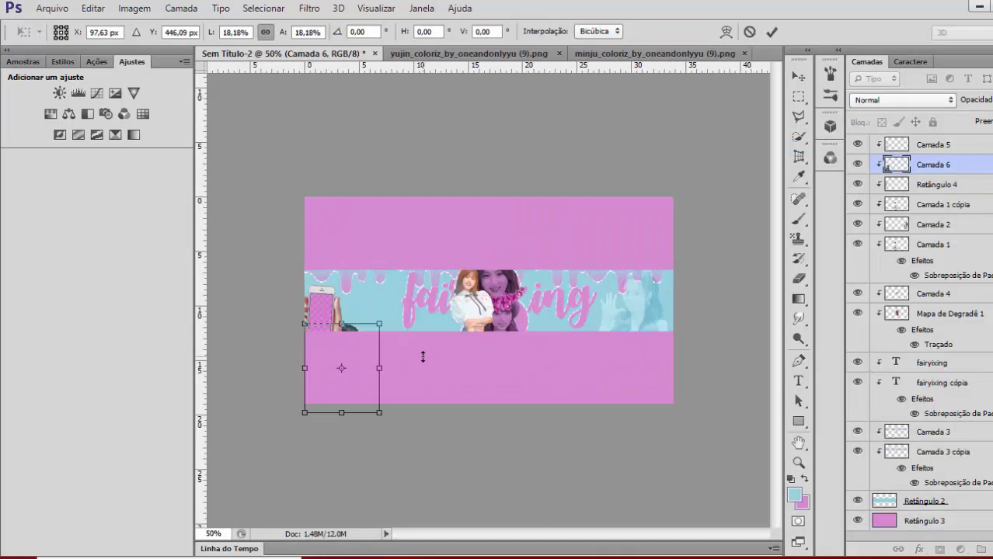
{"action": "key", "text": "ctrl+plus"}
{"action": "key", "text": "ctrl+plus"}
{"action": "key", "text": "ctrl+plus"}
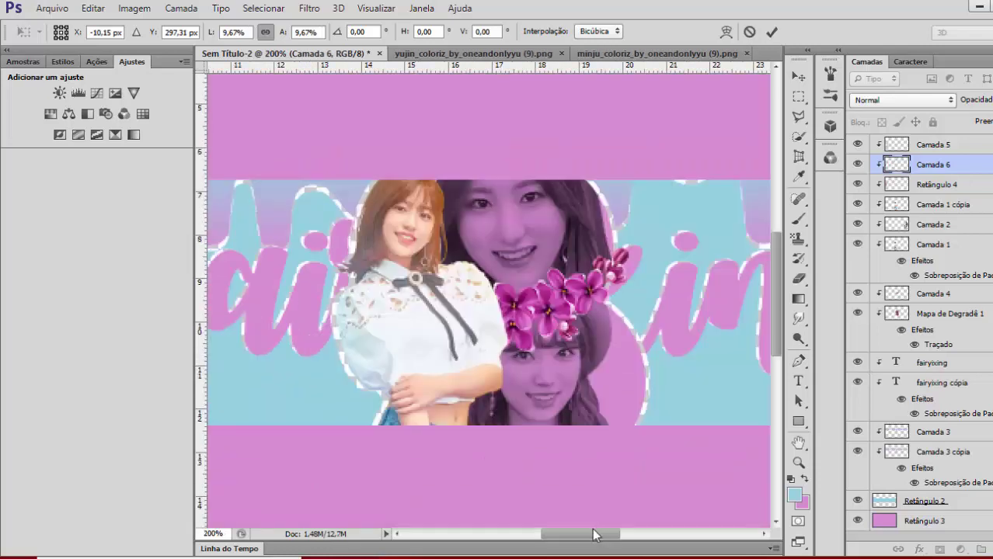
{"action": "left_click_drag", "start_coordinate": [594, 534], "coordinate": [500, 534]}
{"action": "left_click_drag", "start_coordinate": [398, 299], "coordinate": [510, 307]}
{"action": "key", "text": "Return"}
Apply the checkered white stroke style preset to the portrait in the phone, Camada 6
{"action": "left_click", "coordinate": [63, 62]}
{"action": "left_click", "coordinate": [135, 282]}
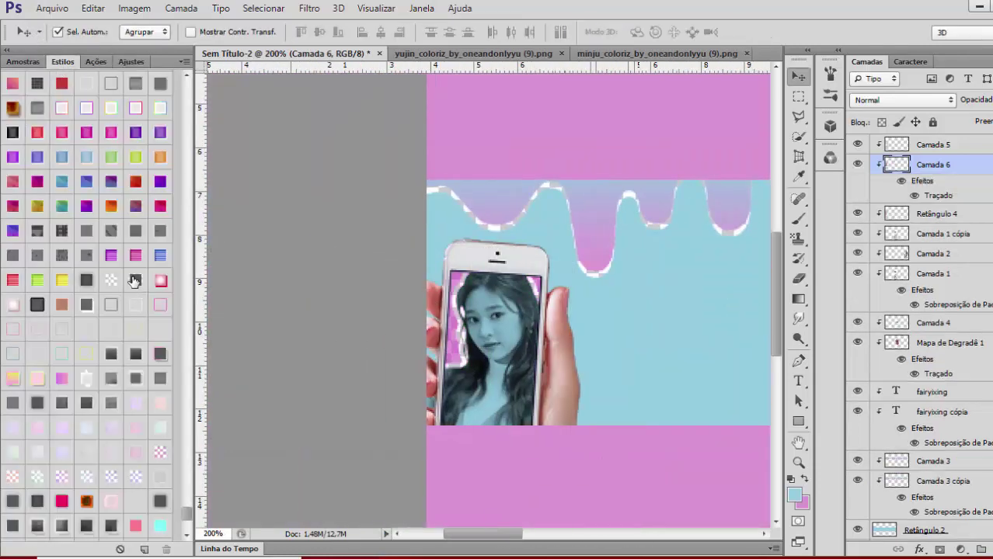
{"action": "key", "text": "ctrl+minus"}
{"action": "key", "text": "ctrl+minus"}
{"action": "key", "text": "ctrl+plus"}
{"action": "left_click_drag", "start_coordinate": [548, 533], "coordinate": [474, 537]}
Open a white space doodle image from the pixels folder inside materiais, copy it, and close the file
{"action": "key", "text": "ctrl+o"}
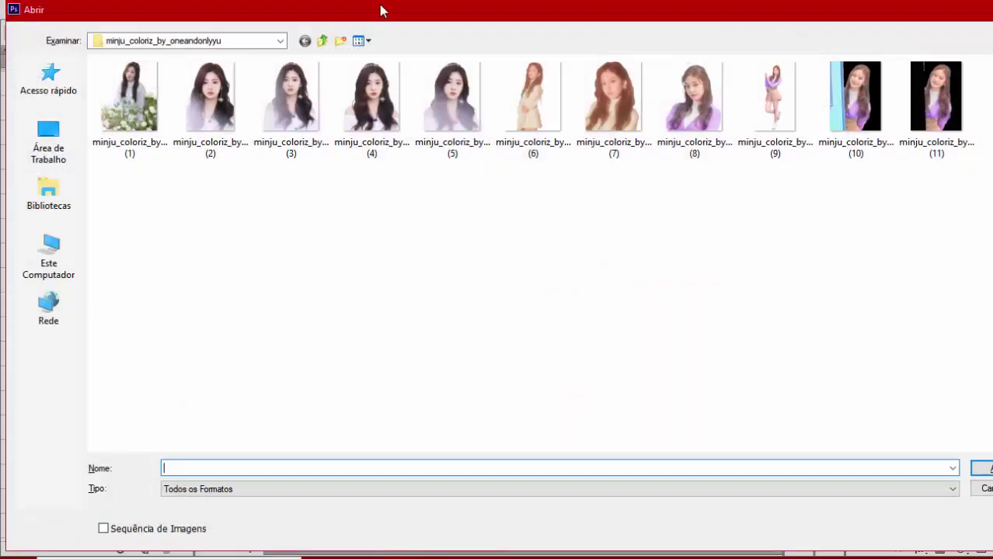
{"action": "left_click", "coordinate": [322, 42]}
{"action": "left_click", "coordinate": [49, 194]}
{"action": "double_click", "coordinate": [194, 71]}
{"action": "double_click", "coordinate": [488, 109]}
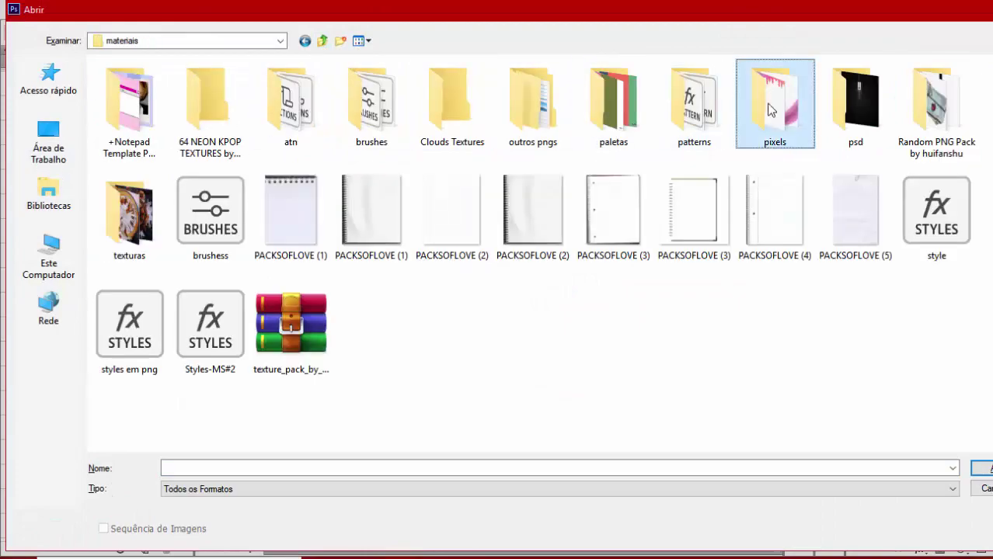
{"action": "double_click", "coordinate": [771, 92]}
{"action": "double_click", "coordinate": [779, 100]}
{"action": "scroll", "coordinate": [454, 295], "scroll_direction": "down", "scroll_amount": 2}
{"action": "double_click", "coordinate": [370, 286]}
{"action": "left_click", "coordinate": [743, 54]}
Paste the space doodles directly above Retângulo 2, shrink them, and place them between the phone and the title
{"action": "left_click", "coordinate": [955, 509]}
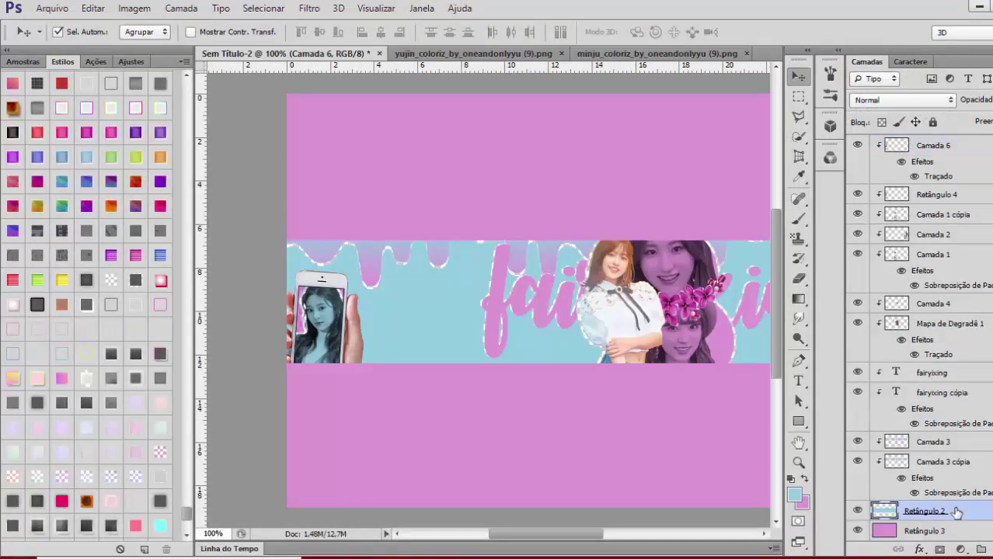
{"action": "key", "text": "ctrl+v"}
{"action": "key", "text": "ctrl+t"}
{"action": "left_click_drag", "start_coordinate": [292, 153], "coordinate": [460, 241]}
{"action": "left_click_drag", "start_coordinate": [603, 308], "coordinate": [423, 272]}
{"action": "key", "text": "Return"}
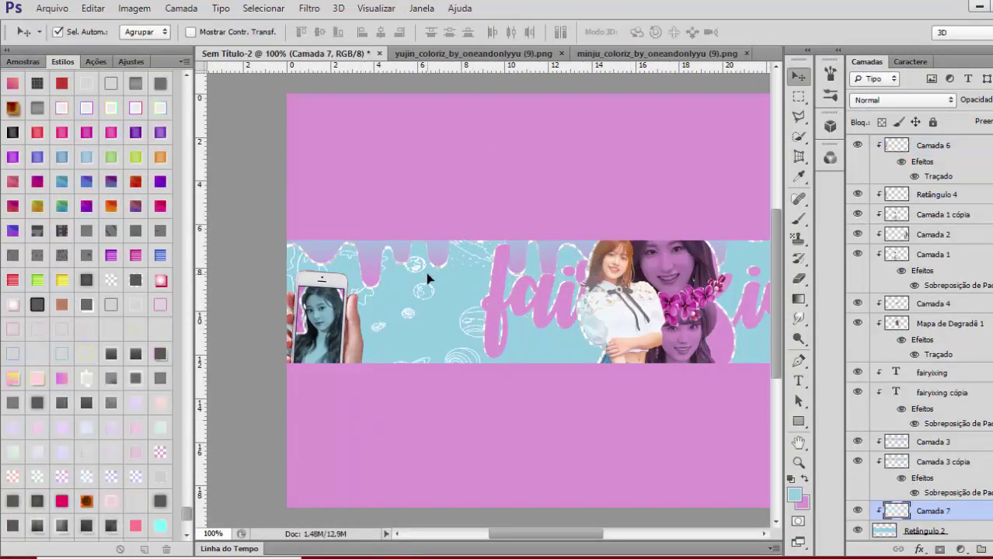
Copy another white doodle image from the same folder, close its file, and paste it into the banner
{"action": "key", "text": "ctrl+o"}
{"action": "left_click", "coordinate": [854, 323]}
{"action": "double_click", "coordinate": [778, 323]}
{"action": "key", "text": "ctrl+a"}
{"action": "key", "text": "ctrl+c"}
{"action": "left_click", "coordinate": [743, 54]}
{"action": "key", "text": "ctrl+v"}
Scale the Camada 8 doodles proportionally to 13.95%, rotate them 11.20°, and place them at the band's right end
{"action": "left_click_drag", "start_coordinate": [571, 537], "coordinate": [638, 537]}
{"action": "key", "text": "ctrl+t"}
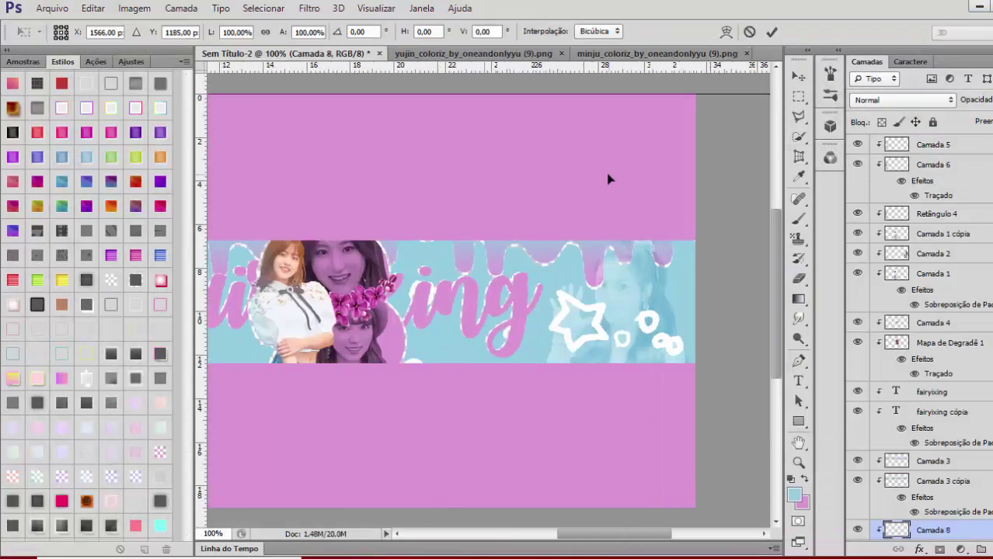
{"action": "key", "text": "ctrl+minus"}
{"action": "key", "text": "ctrl+minus"}
{"action": "left_click_drag", "start_coordinate": [398, 251], "coordinate": [606, 266]}
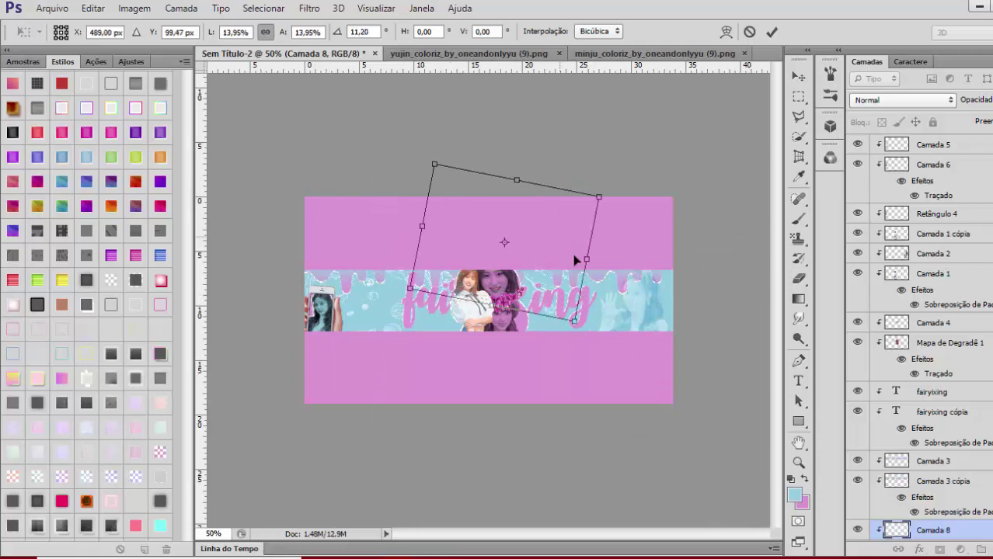
{"action": "left_click_drag", "start_coordinate": [575, 260], "coordinate": [669, 321]}
{"action": "key", "text": "Return"}
{"action": "left_click", "coordinate": [658, 290]}
Open S P A C E (14).png, copy its whole artwork, and close the file
{"action": "key", "text": "ctrl+plus"}
{"action": "key", "text": "ctrl+o"}
{"action": "double_click", "coordinate": [214, 429]}
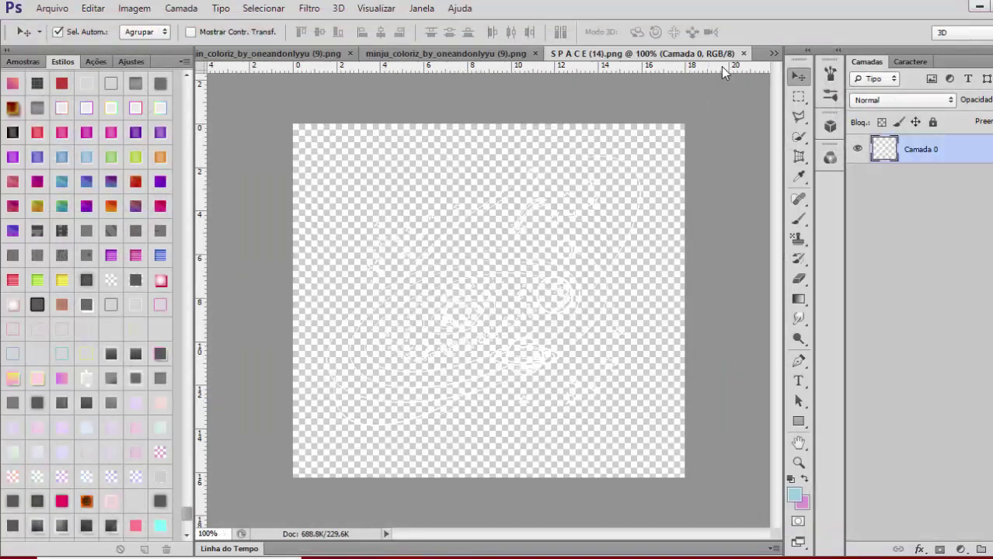
{"action": "key", "text": "ctrl+a"}
{"action": "key", "text": "ctrl+c"}
{"action": "key", "text": "ctrl+w"}
{"action": "key", "text": "ctrl+v"}
{"action": "key", "text": "ctrl+t"}
{"action": "left_click_drag", "start_coordinate": [490, 239], "coordinate": [431, 246]}
{"action": "key", "text": "Return"}
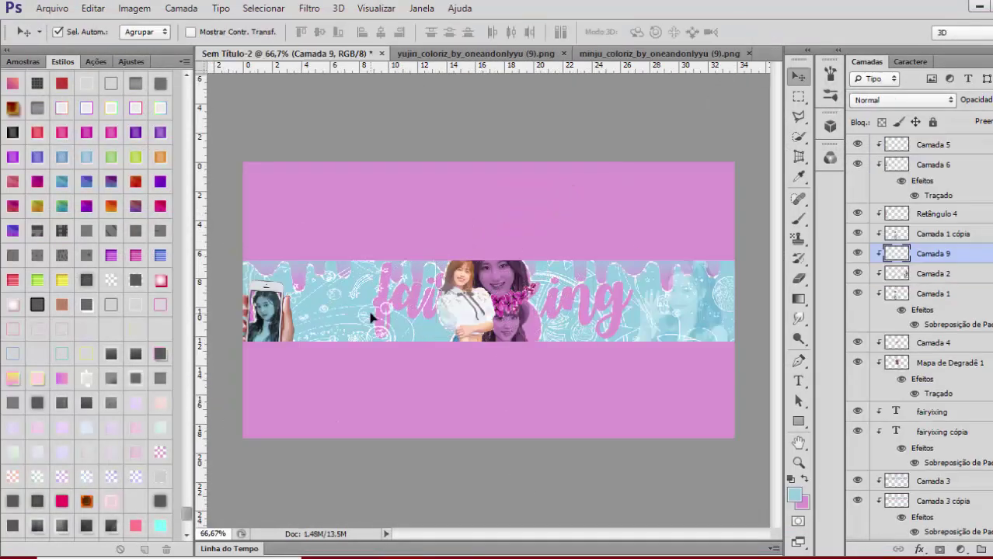
{"action": "key", "text": "Delete"}
Paste the copied doodles above Retângulo 2, scale them to 25.12% behind the title, and merge the doodle layers into one
{"action": "scroll", "coordinate": [946, 283], "scroll_direction": "down", "scroll_amount": 3}
{"action": "left_click", "coordinate": [928, 510]}
{"action": "key", "text": "ctrl+v"}
{"action": "key", "text": "ctrl+t"}
{"action": "left_click_drag", "start_coordinate": [384, 211], "coordinate": [541, 308]}
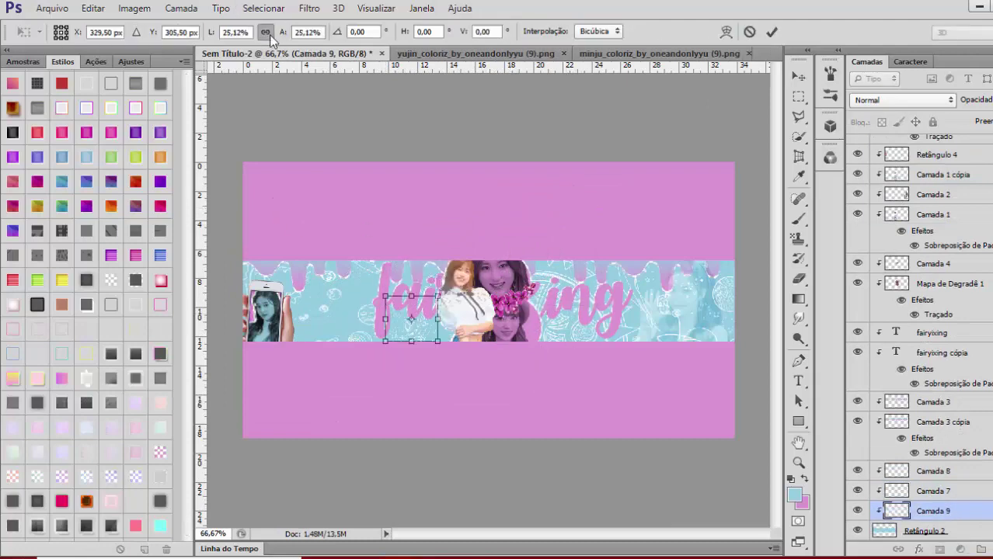
{"action": "key", "text": "ctrl+e"}
Apply a Color Overlay in the pink foreground colour #dc97d4 to the merged doodle layer, Camada 8
{"action": "left_click", "coordinate": [805, 479]}
{"action": "left_click", "coordinate": [794, 495]}
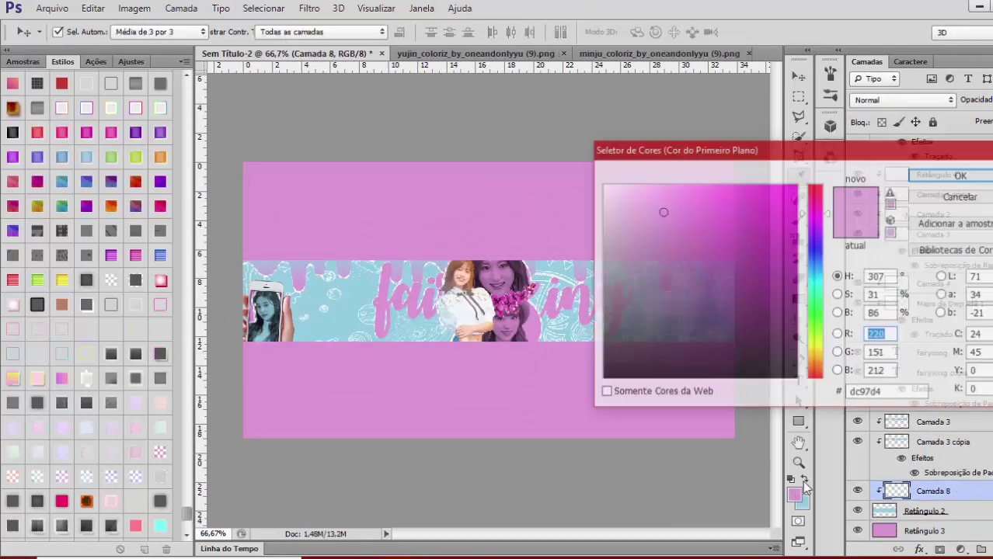
{"action": "double_click", "coordinate": [874, 393]}
{"action": "key", "text": "Return"}
{"action": "double_click", "coordinate": [971, 490]}
{"action": "left_click", "coordinate": [758, 359]}
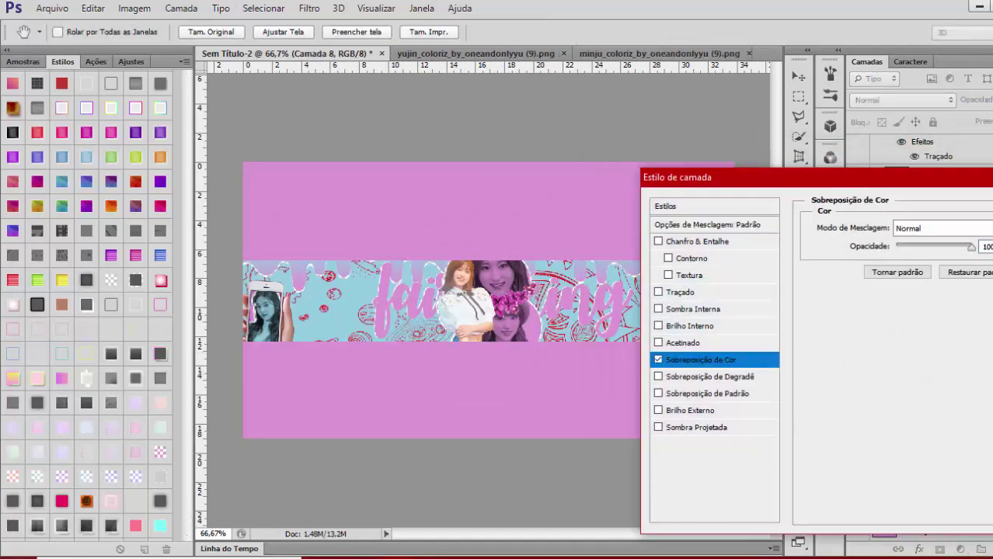
{"action": "left_click", "coordinate": [990, 228]}
{"action": "double_click", "coordinate": [892, 393]}
{"action": "key", "text": "ctrl+v"}
{"action": "key", "text": "Return"}
{"action": "key", "text": "Return"}
Rasterize the doodle layer's style and lower its opacity so the pink doodles blend into the blue band
{"action": "right_click", "coordinate": [952, 491]}
{"action": "left_click", "coordinate": [768, 128]}
{"action": "left_click", "coordinate": [991, 100]}
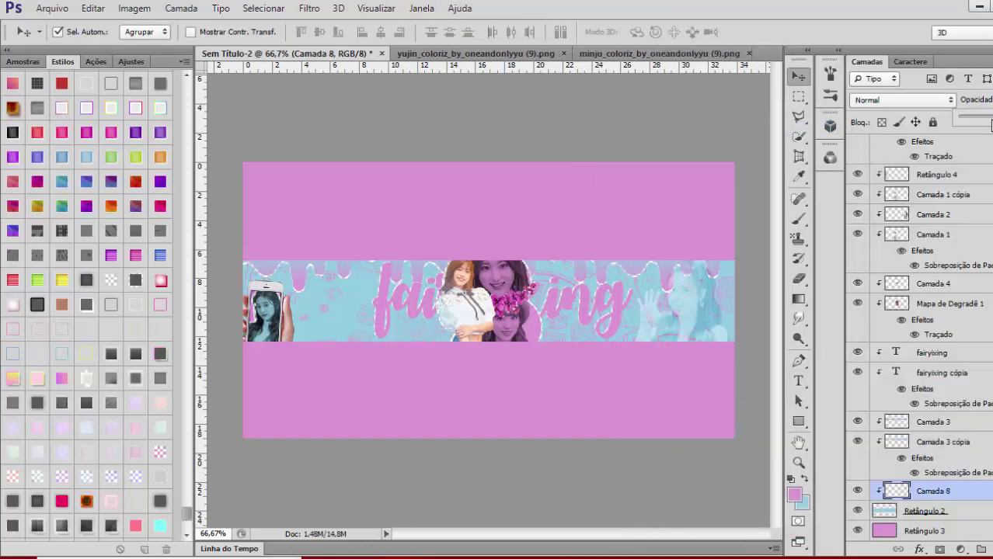
{"action": "key", "text": "ctrl+plus"}
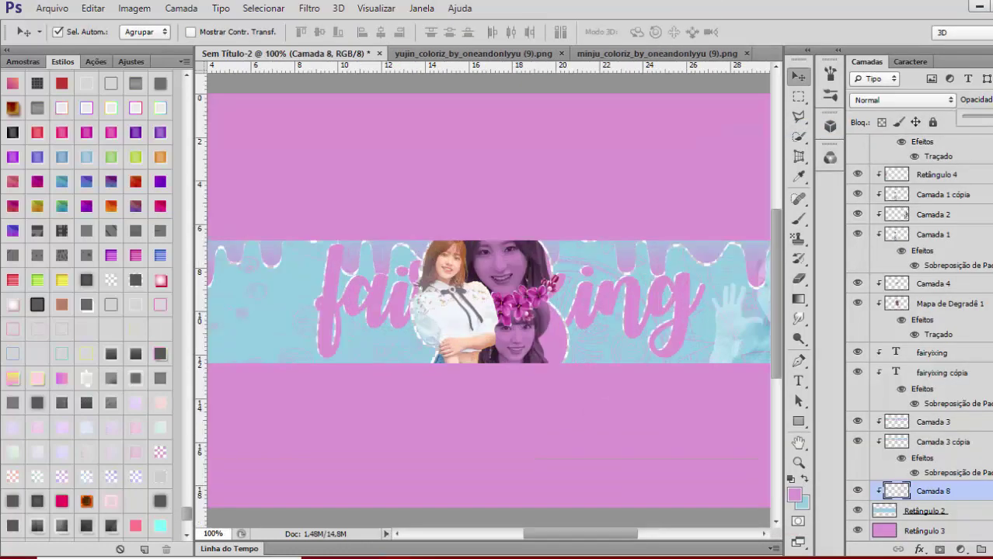
{"action": "key", "text": "ctrl+minus"}
Touch up the doodle layer using the Eraser with a 116 px brush
{"action": "left_click", "coordinate": [62, 35]}
{"action": "left_click", "coordinate": [309, 210]}
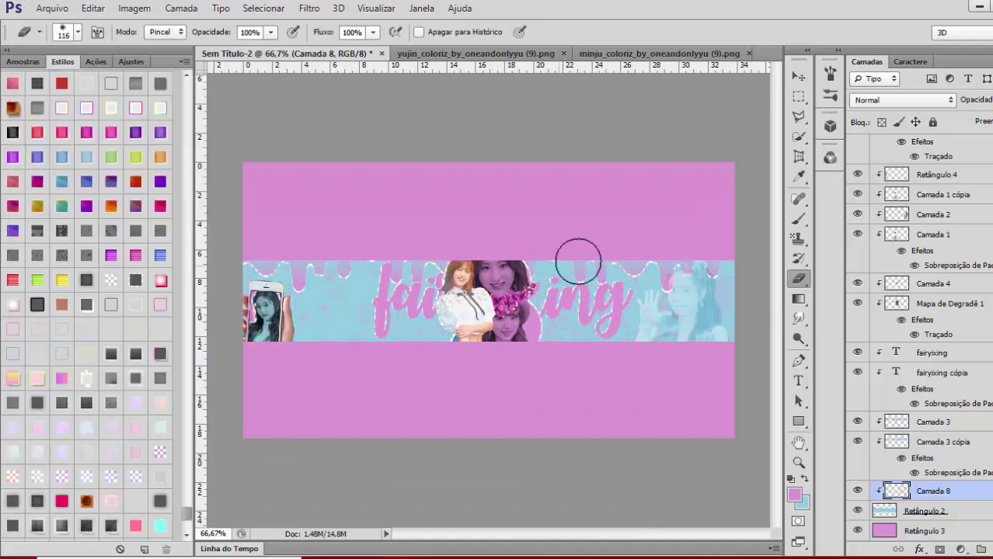
{"action": "key", "text": "ctrl+plus"}
{"action": "left_click", "coordinate": [798, 76]}
Draw a pink ellipse between the phone and the title, scale it to 118.18% × 169.57% into a circle, and rasterize it
{"action": "left_click_drag", "start_coordinate": [580, 535], "coordinate": [554, 545]}
{"action": "right_click", "coordinate": [799, 422]}
{"action": "left_click", "coordinate": [849, 449]}
{"action": "mouse_move", "coordinate": [354, 266]}
{"action": "left_mouse_down"}
{"action": "mouse_move", "coordinate": [405, 302]}
{"action": "mouse_move", "coordinate": [381, 325]}
{"action": "left_mouse_up"}
{"action": "key", "text": "ctrl+t"}
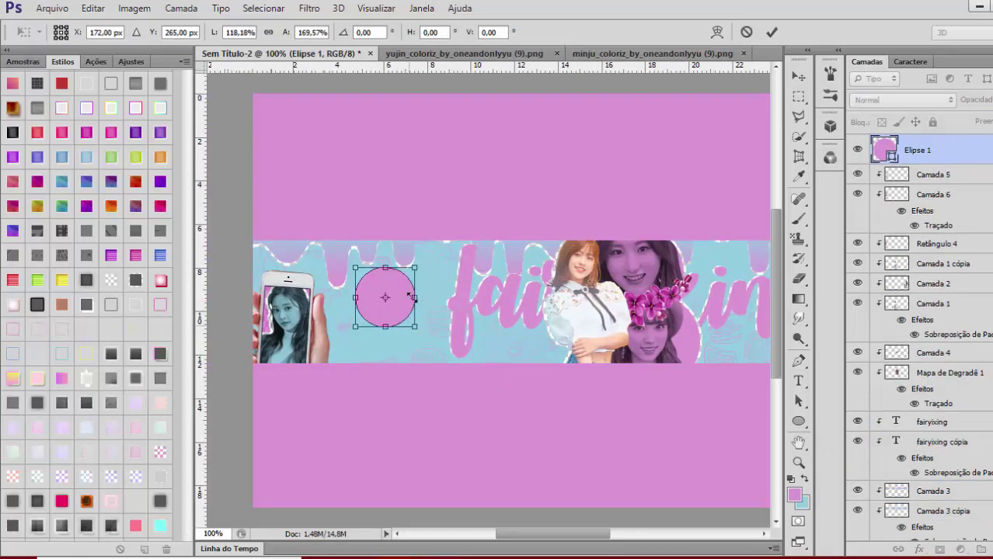
{"action": "right_click", "coordinate": [981, 160]}
{"action": "left_click", "coordinate": [715, 178]}
Duplicate the circle, offset the copy diagonally downward to the right, and apply the checkered pattern style to the circles
{"action": "key", "text": "ctrl+j"}
{"action": "key", "text": "ctrl+t"}
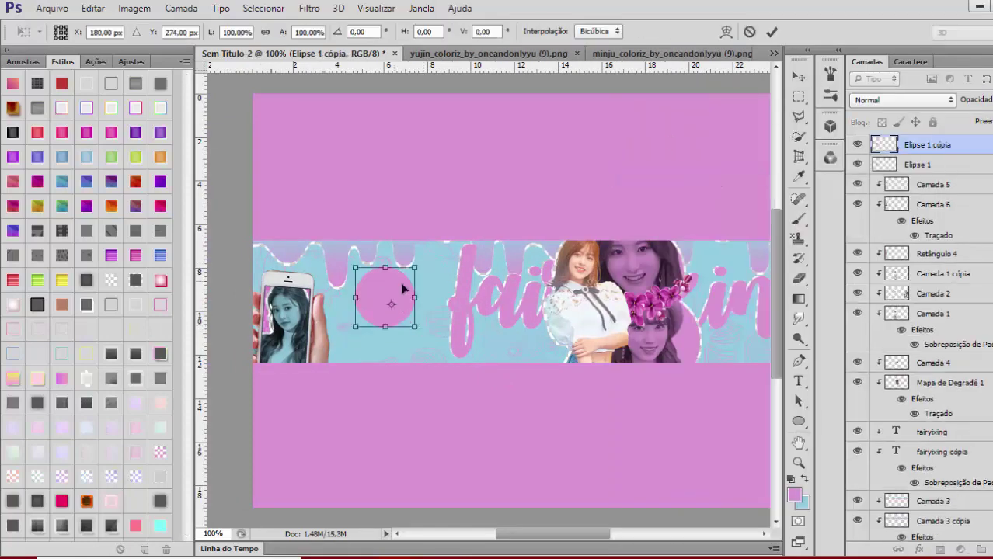
{"action": "left_click_drag", "start_coordinate": [400, 282], "coordinate": [429, 312]}
{"action": "key", "text": "Return"}
{"action": "left_click", "coordinate": [111, 280]}
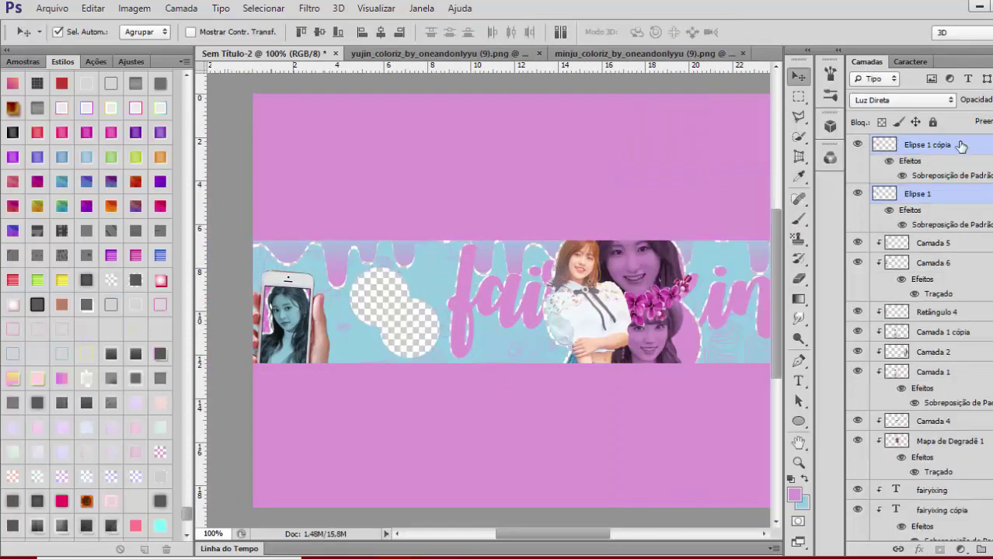
Open an image from a subfolder of Nova pasta (2) in Documentos
{"action": "key", "text": "ctrl+o"}
{"action": "left_click", "coordinate": [321, 40]}
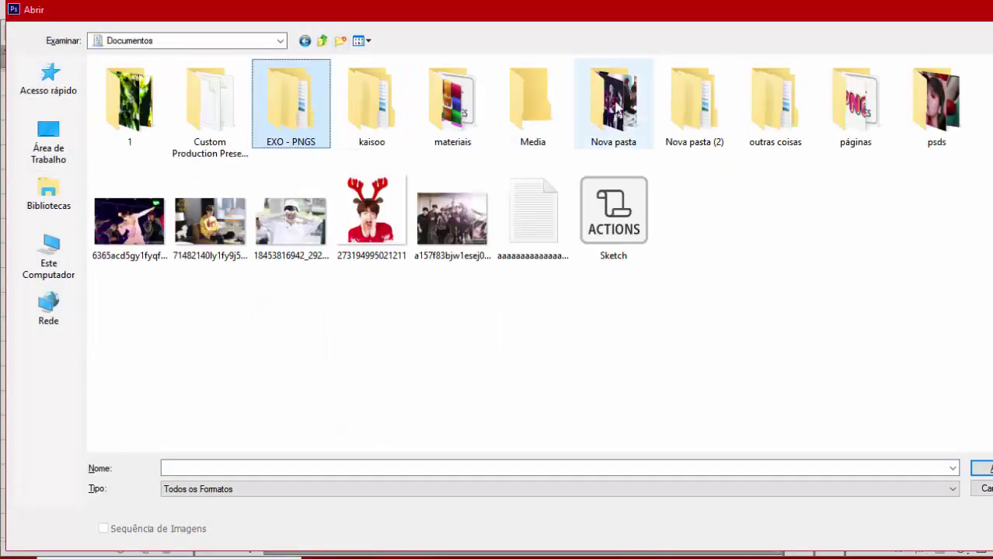
{"action": "double_click", "coordinate": [694, 101]}
{"action": "double_click", "coordinate": [769, 109]}
{"action": "double_click", "coordinate": [701, 123]}
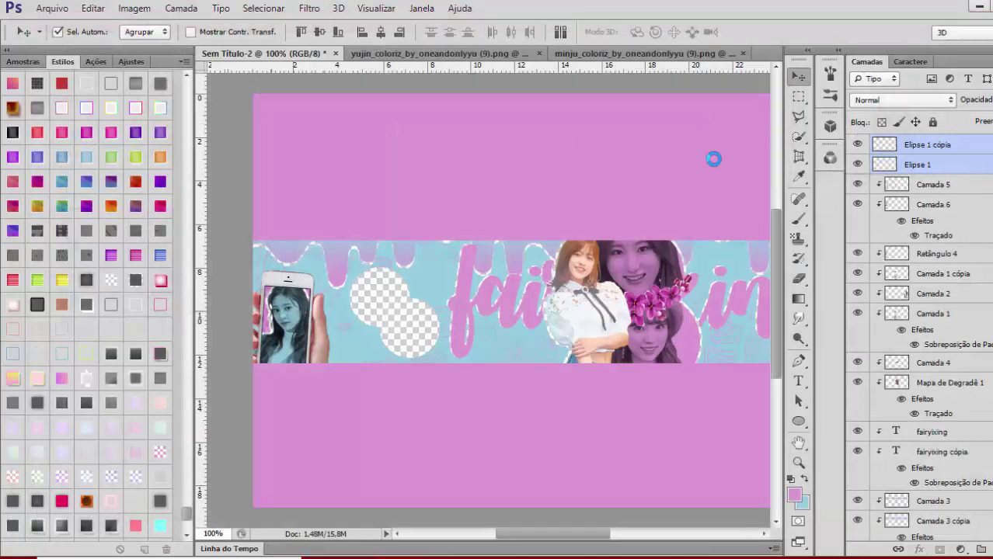
Open the chaewon_coloriz_by_oneandonlyyu (7) picture, close it after taking the cut-out, and return to the banner document
{"action": "key", "text": "ctrl+o"}
{"action": "left_click", "coordinate": [322, 41]}
{"action": "double_click", "coordinate": [214, 105]}
{"action": "left_click", "coordinate": [321, 42]}
{"action": "double_click", "coordinate": [131, 102]}
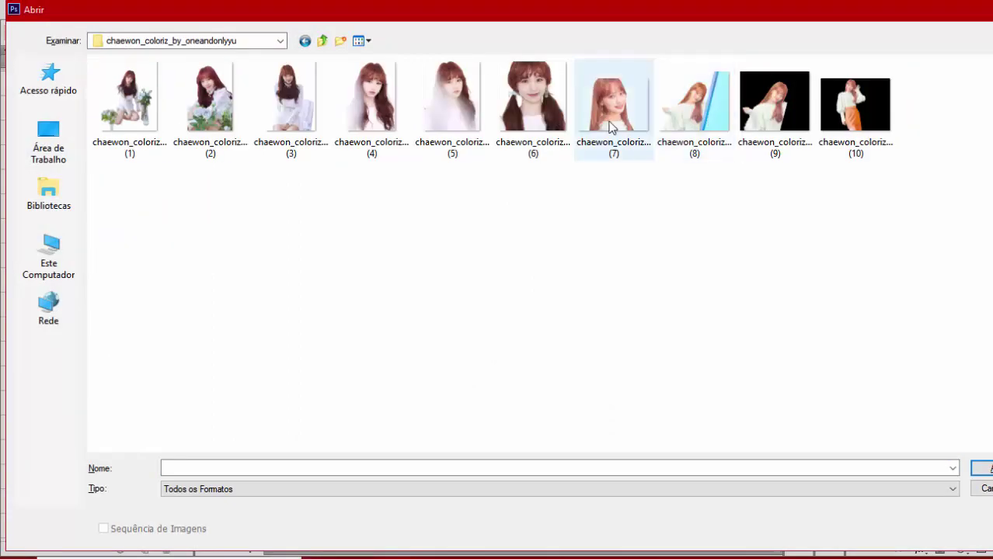
{"action": "double_click", "coordinate": [611, 123]}
{"action": "left_click", "coordinate": [346, 53]}
{"action": "left_click", "coordinate": [214, 53]}
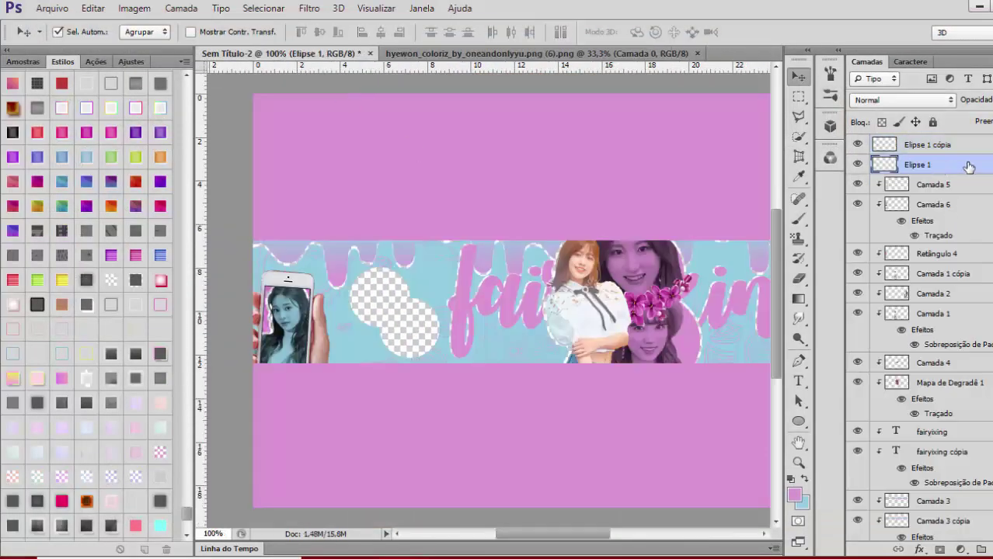
Paste the singer cut-out above the first checkered circle's layer and scale it down proportionally to cover that circle
{"action": "key", "text": "ctrl+v"}
{"action": "left_click_drag", "start_coordinate": [379, 154], "coordinate": [582, 271]}
{"action": "left_click_drag", "start_coordinate": [457, 210], "coordinate": [696, 346]}
{"action": "key", "text": "ctrl+minus"}
{"action": "left_click_drag", "start_coordinate": [625, 356], "coordinate": [395, 215]}
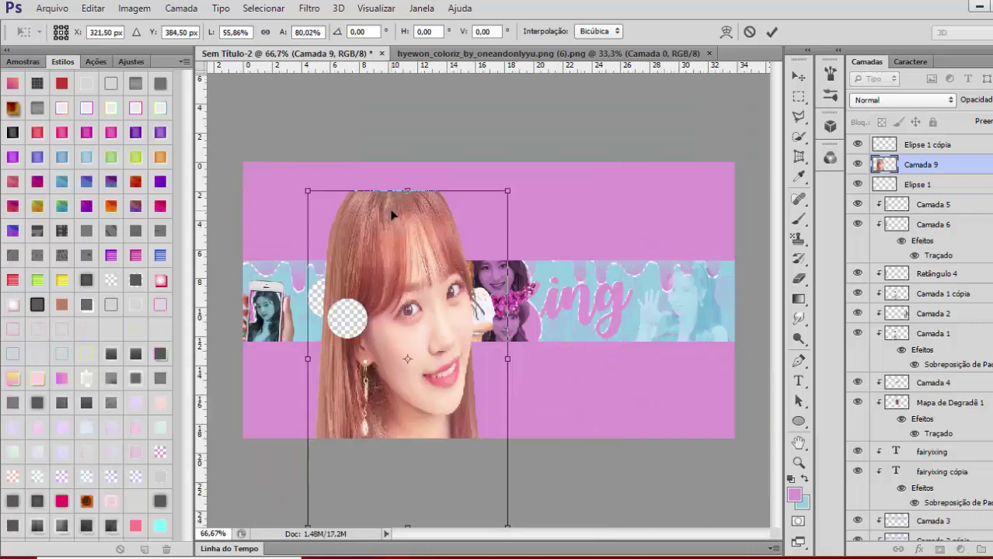
{"action": "left_click", "coordinate": [265, 32]}
{"action": "left_click_drag", "start_coordinate": [509, 476], "coordinate": [345, 329]}
{"action": "key", "text": "Return"}
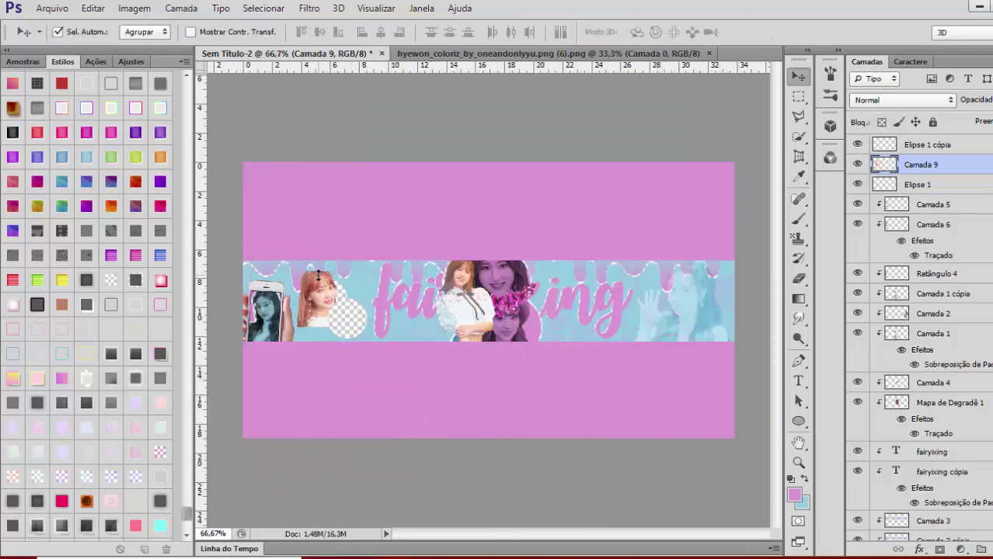
Add a black-to-white gradient map with the black stop at 27% and merge it with the pasted portrait
{"action": "key", "text": "ctrl+plus"}
{"action": "left_click", "coordinate": [131, 61]}
{"action": "left_click", "coordinate": [133, 134]}
{"action": "left_click", "coordinate": [680, 181]}
{"action": "left_click", "coordinate": [605, 116]}
{"action": "left_click_drag", "start_coordinate": [549, 329], "coordinate": [632, 330]}
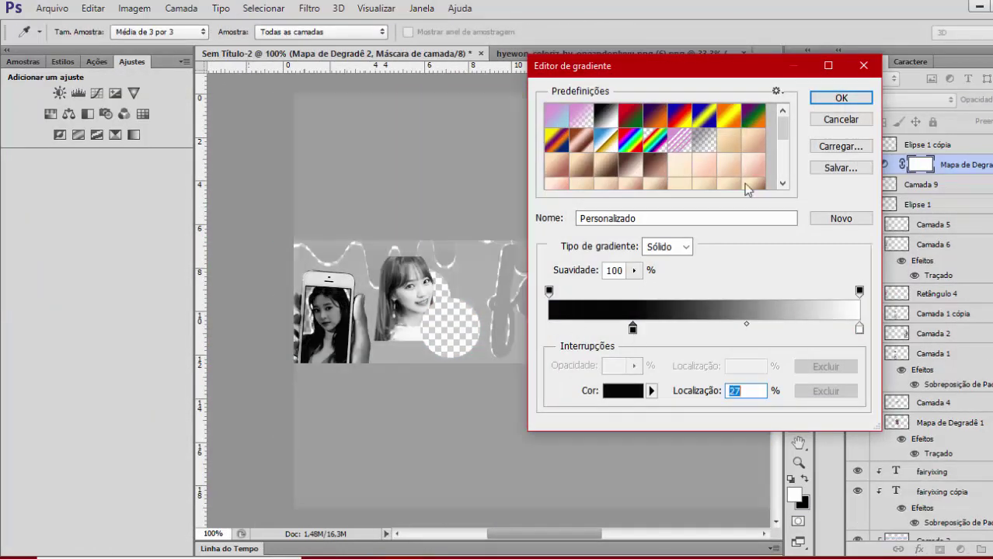
{"action": "left_click", "coordinate": [842, 98]}
{"action": "left_click", "coordinate": [957, 184], "text": "ctrl"}
{"action": "key", "text": "ctrl+e"}
Tint the portrait by clipping a blue ellipse of about 182 × 171 px to it with Multiplicação blending, and merge both layers
{"action": "left_click", "coordinate": [798, 421]}
{"action": "left_click_drag", "start_coordinate": [470, 334], "coordinate": [499, 368]}
{"action": "right_click", "coordinate": [951, 168]}
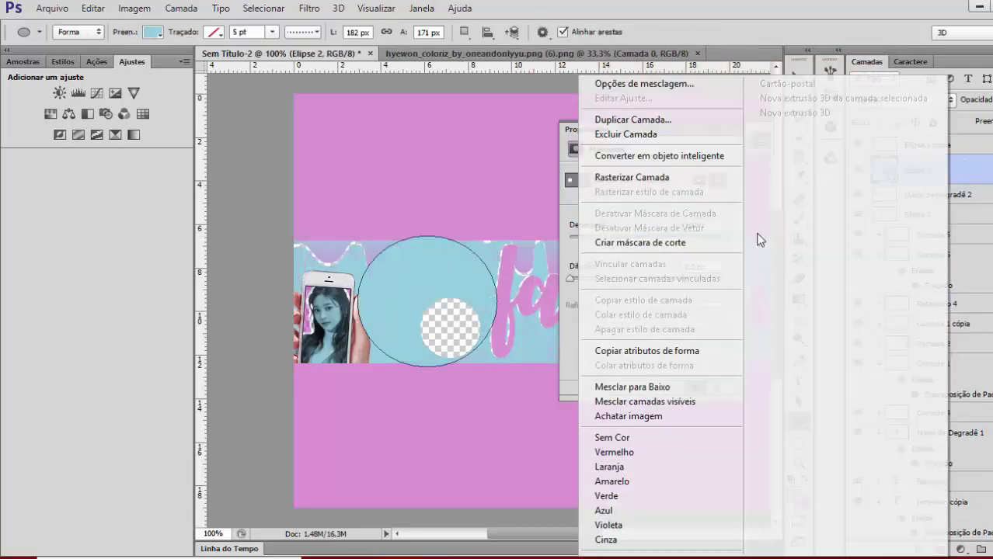
{"action": "left_click", "coordinate": [756, 241]}
{"action": "left_click", "coordinate": [903, 101]}
{"action": "left_click", "coordinate": [893, 166]}
{"action": "left_click", "coordinate": [767, 117]}
{"action": "left_click", "coordinate": [979, 198], "text": "ctrl"}
Clip the tinted portrait to the first circle, duplicate it beneath, and apply a stroke style to the copy
{"action": "key", "text": "v"}
{"action": "right_click", "coordinate": [940, 194]}
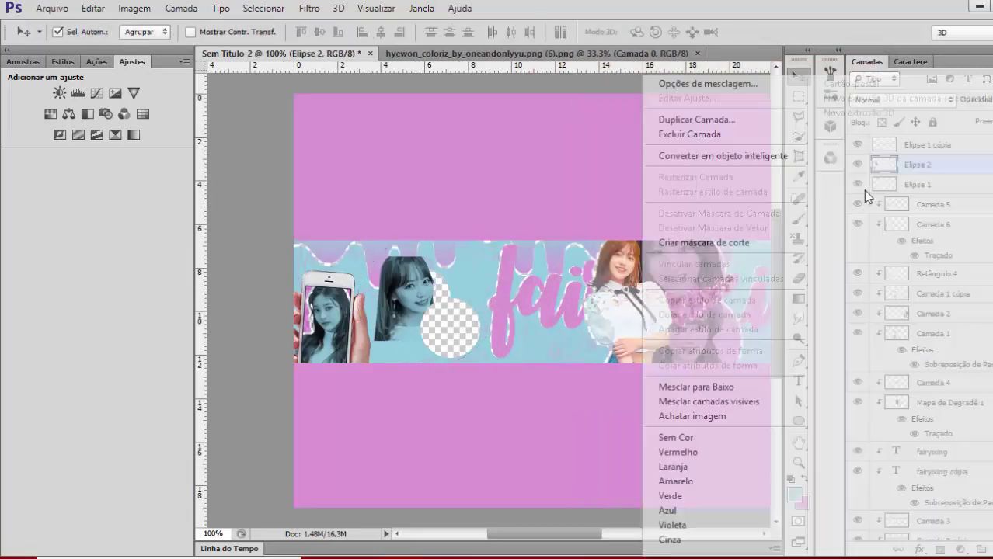
{"action": "left_click", "coordinate": [807, 118]}
{"action": "left_click", "coordinate": [62, 62]}
{"action": "key", "text": "ctrl+j"}
{"action": "key", "text": "ctrl+bracketleft"}
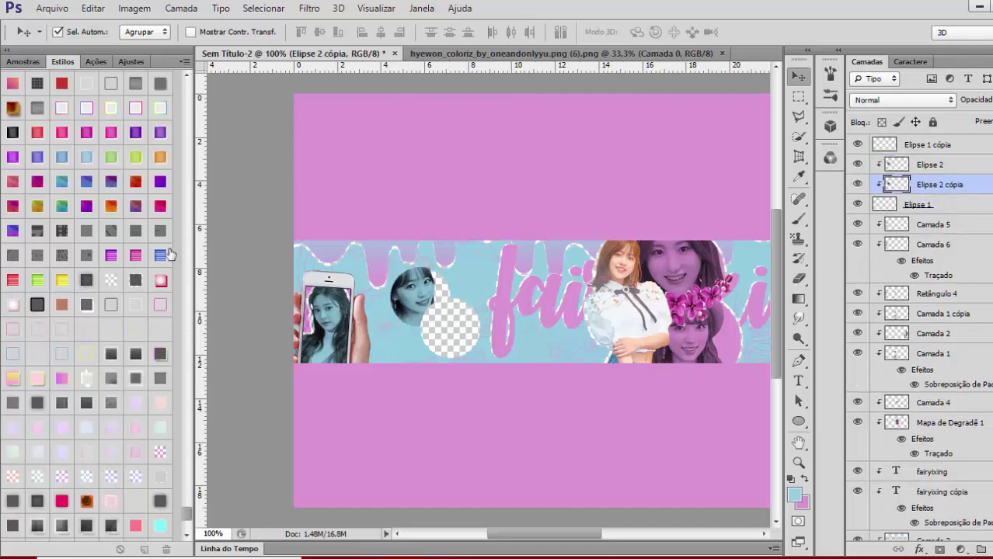
{"action": "left_click", "coordinate": [113, 302]}
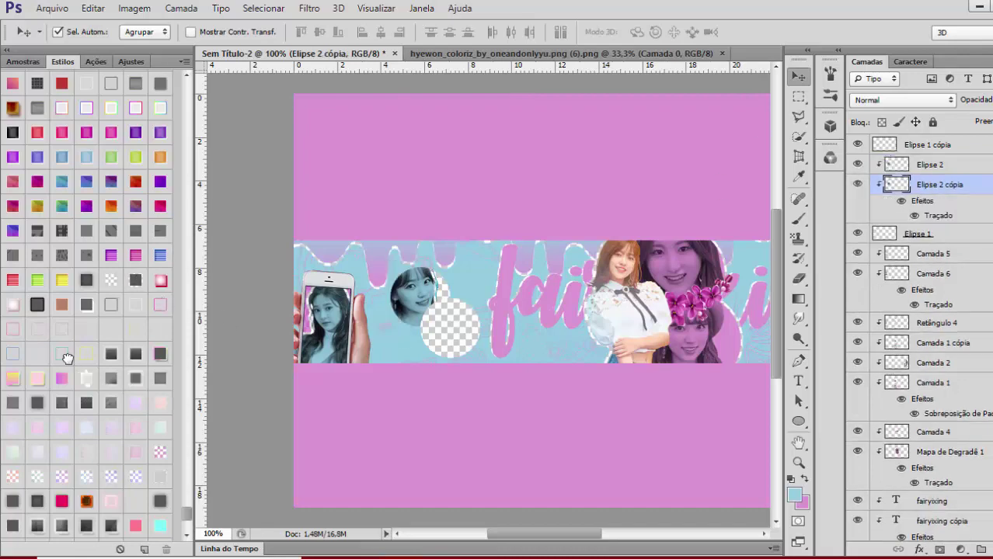
Add a black-to-white gradient map to the hyewon portrait document, shifting the black stop inward
{"action": "left_click", "coordinate": [511, 55]}
{"action": "left_click", "coordinate": [131, 61]}
{"action": "left_click", "coordinate": [256, 55]}
{"action": "key", "text": "ctrl+minus"}
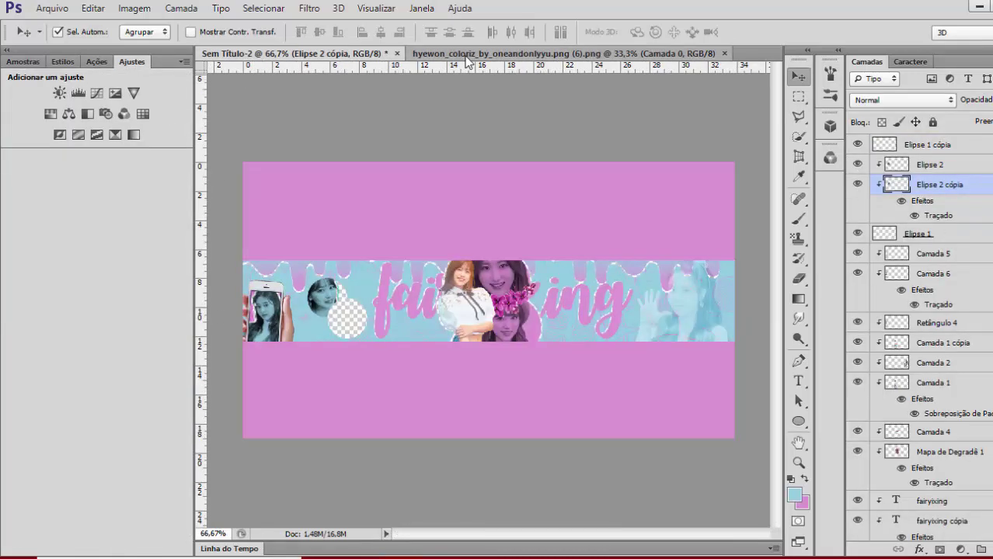
{"action": "left_click", "coordinate": [498, 54]}
{"action": "left_click", "coordinate": [134, 135]}
{"action": "left_click", "coordinate": [642, 179]}
{"action": "left_click", "coordinate": [608, 115]}
{"action": "left_click_drag", "start_coordinate": [551, 329], "coordinate": [596, 329]}
{"action": "left_click", "coordinate": [841, 98]}
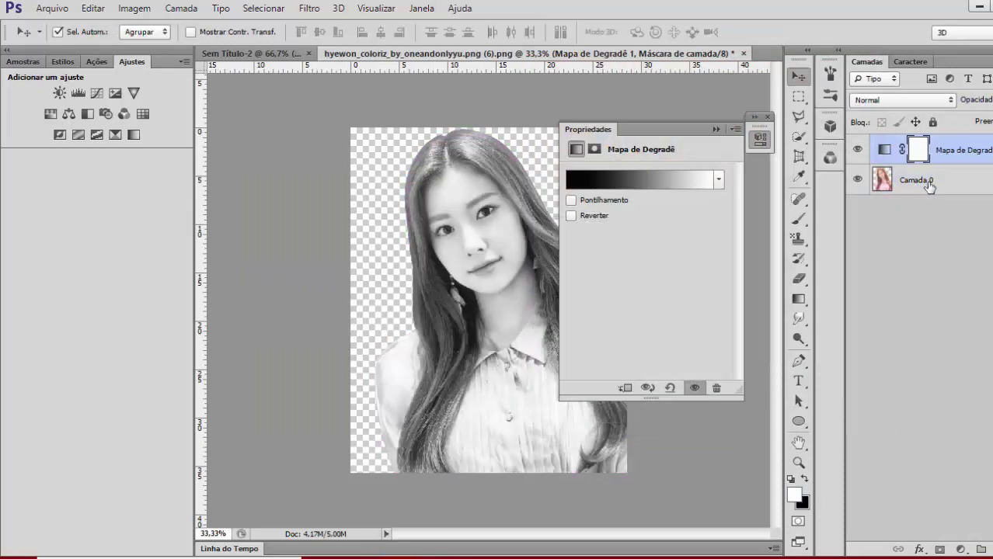
Merge the gradient map into the hyewon portrait, clip a blue 2046 × 1842 px ellipse over it in Multiplicação, and close the document
{"action": "left_click", "coordinate": [929, 184], "text": "shift"}
{"action": "key", "text": "ctrl+e"}
{"action": "left_click", "coordinate": [768, 117]}
{"action": "left_click", "coordinate": [800, 421]}
{"action": "left_click_drag", "start_coordinate": [304, 115], "coordinate": [824, 558]}
{"action": "right_click", "coordinate": [931, 150]}
{"action": "left_click", "coordinate": [653, 241]}
{"action": "left_click", "coordinate": [894, 100]}
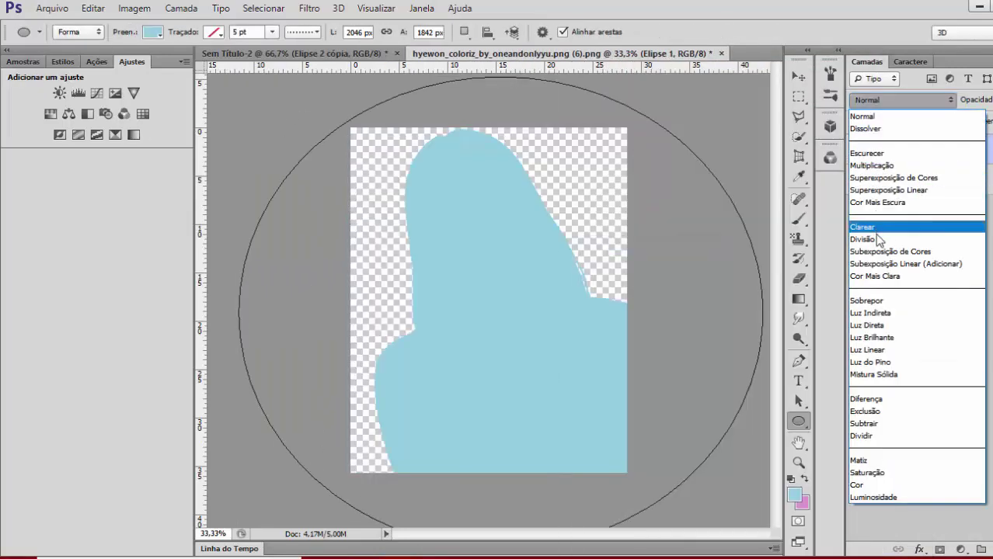
{"action": "left_click", "coordinate": [921, 166]}
{"action": "left_click", "coordinate": [722, 54]}
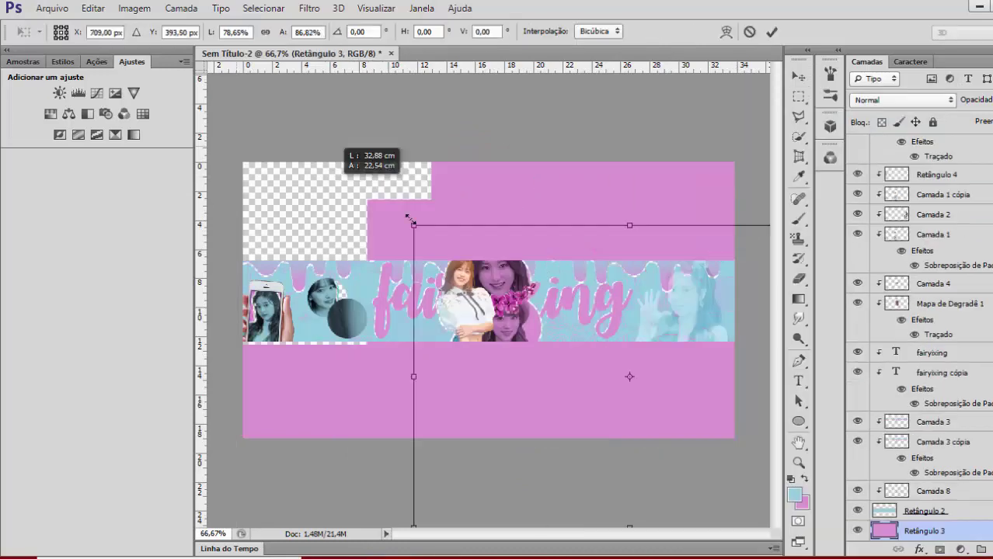
Scale the blue hyewon portrait proportionally to 9.23% and place it over the second circle
{"action": "key", "text": "Escape"}
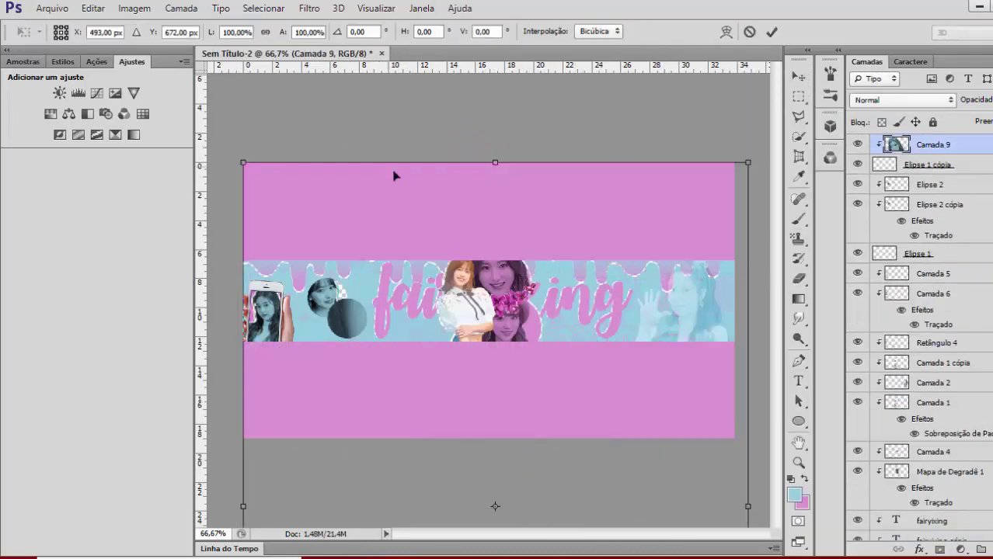
{"action": "left_click", "coordinate": [265, 31]}
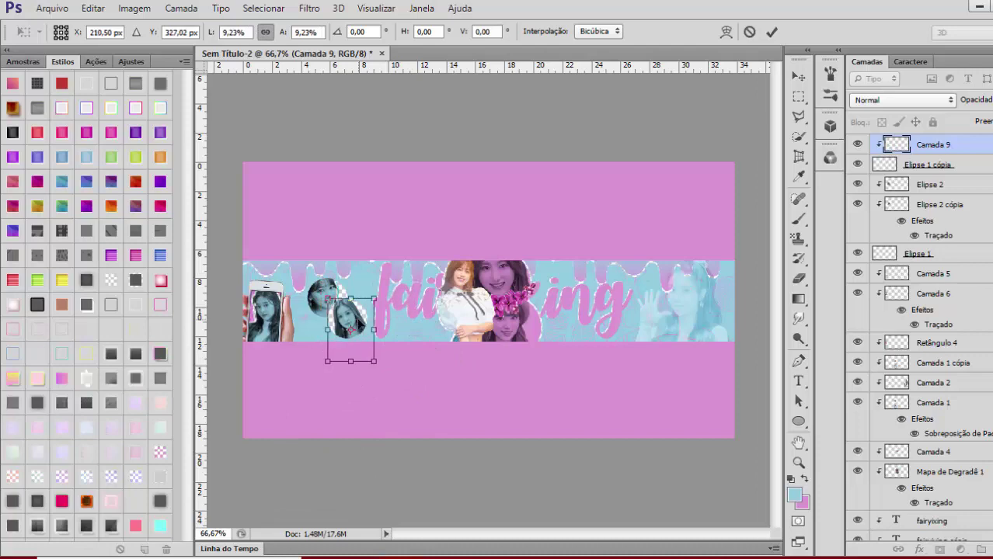
{"action": "key", "text": "Return"}
{"action": "key", "text": "ctrl+plus"}
Duplicate the second circle's portrait, move the copy beneath it, apply a stroke style to the copy, and dismiss the battery warning
{"action": "key", "text": "ctrl+j"}
{"action": "left_click_drag", "start_coordinate": [936, 145], "coordinate": [936, 173]}
{"action": "left_click", "coordinate": [67, 354]}
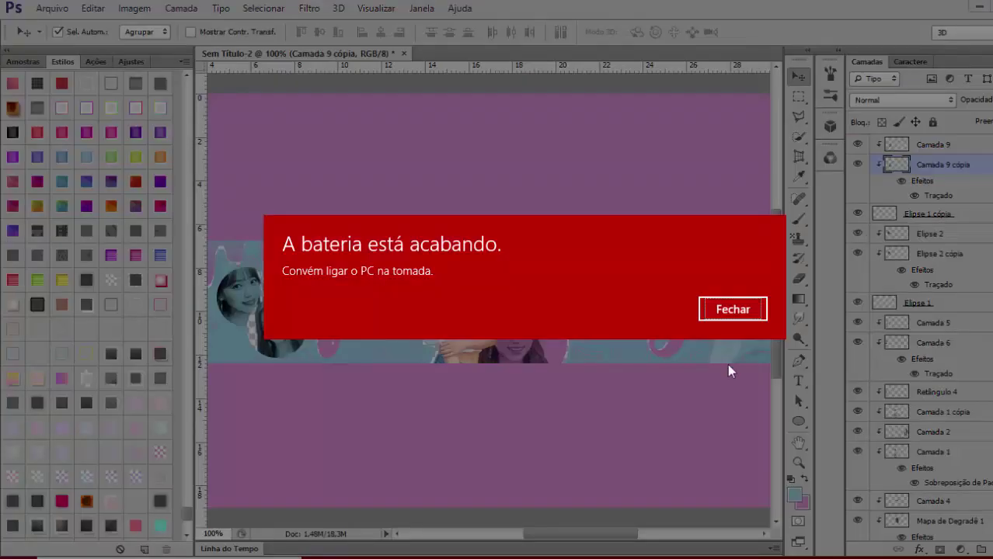
{"action": "left_click", "coordinate": [736, 308]}
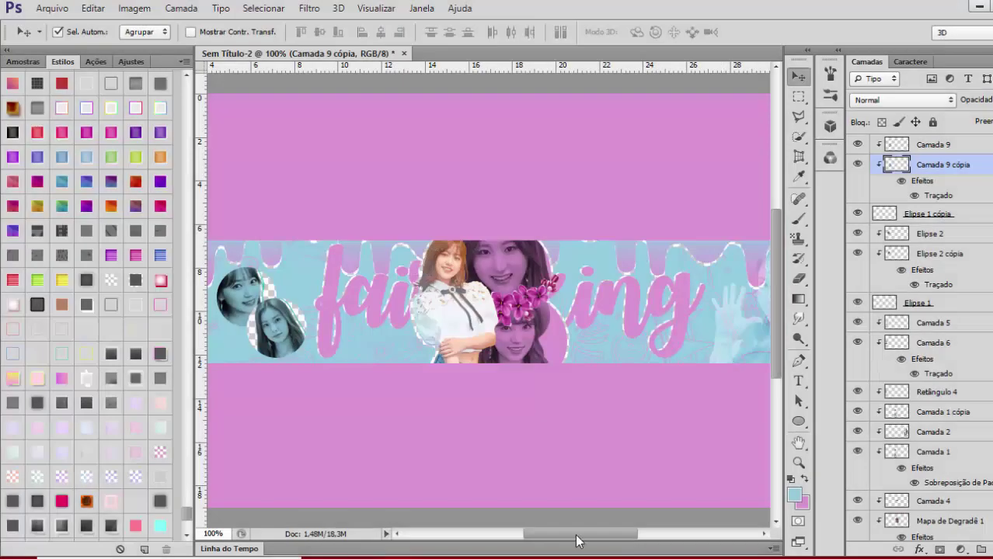
{"action": "left_click_drag", "start_coordinate": [576, 536], "coordinate": [556, 536]}
{"action": "left_click", "coordinate": [954, 303]}
{"action": "left_click", "coordinate": [954, 145], "text": "shift"}
{"action": "key", "text": "ctrl+e"}
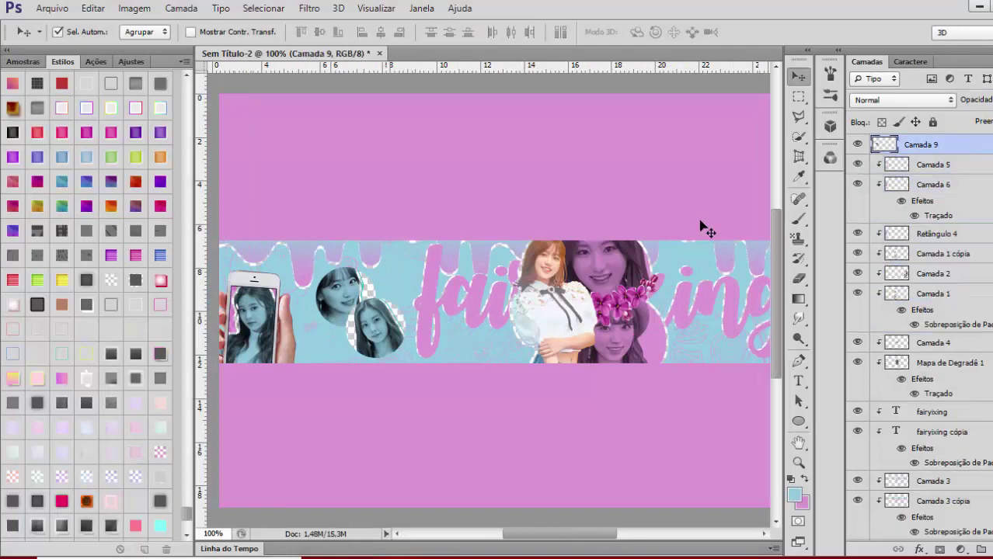
{"action": "key", "text": "ctrl+z"}
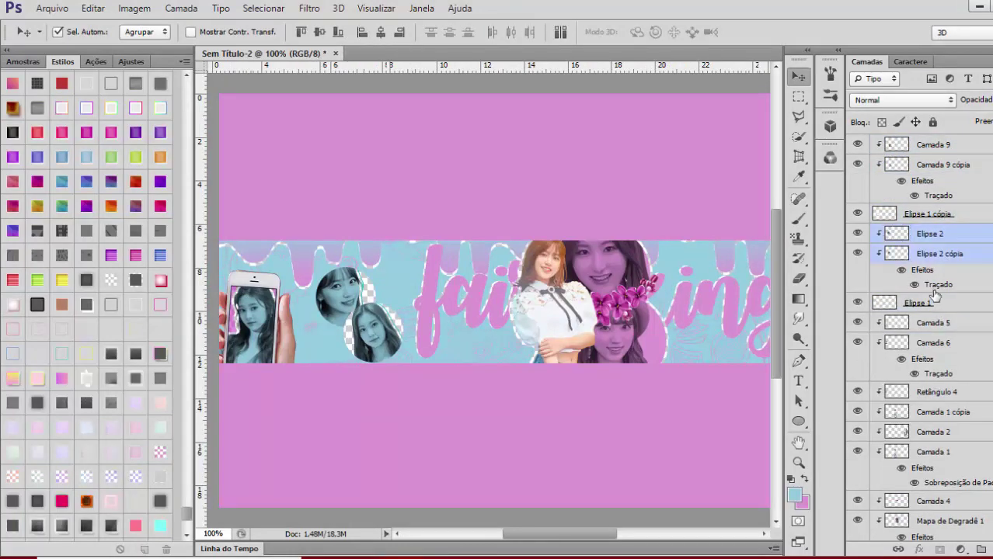
Merge both checkered circles and their clipped portraits into one layer
{"action": "double_click", "coordinate": [953, 303]}
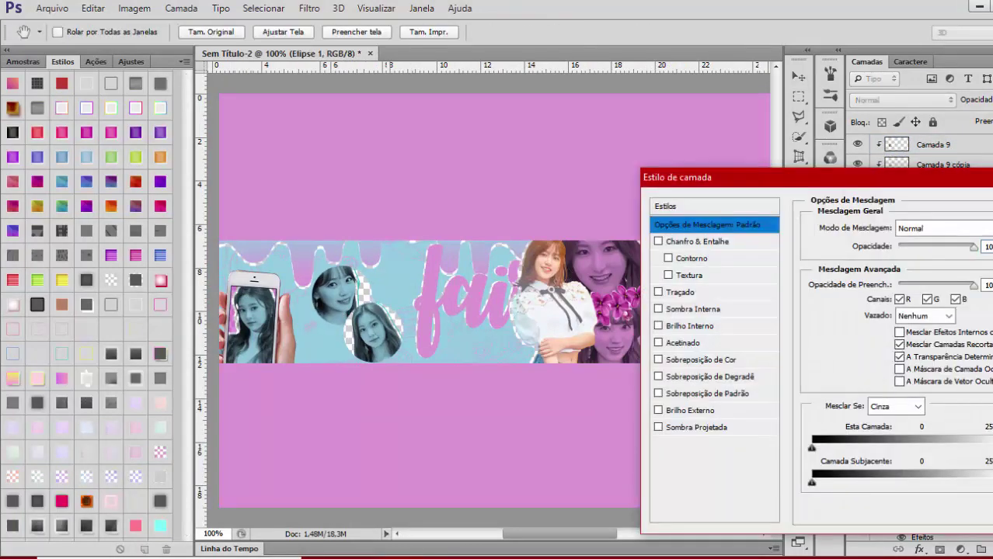
{"action": "key", "text": "Escape"}
{"action": "left_click", "coordinate": [953, 145], "text": "shift"}
{"action": "key", "text": "ctrl+e"}
Duplicate the merged circles, move the copy beneath the original, and apply a magenta stroke style to it
{"action": "key", "text": "ctrl+j"}
{"action": "left_click", "coordinate": [114, 158]}
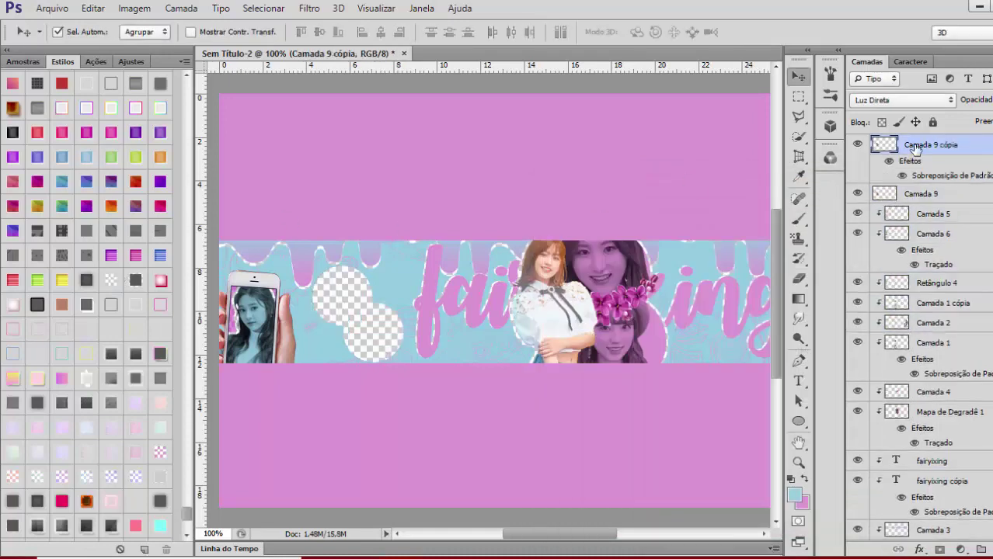
{"action": "key", "text": "ctrl+bracketleft"}
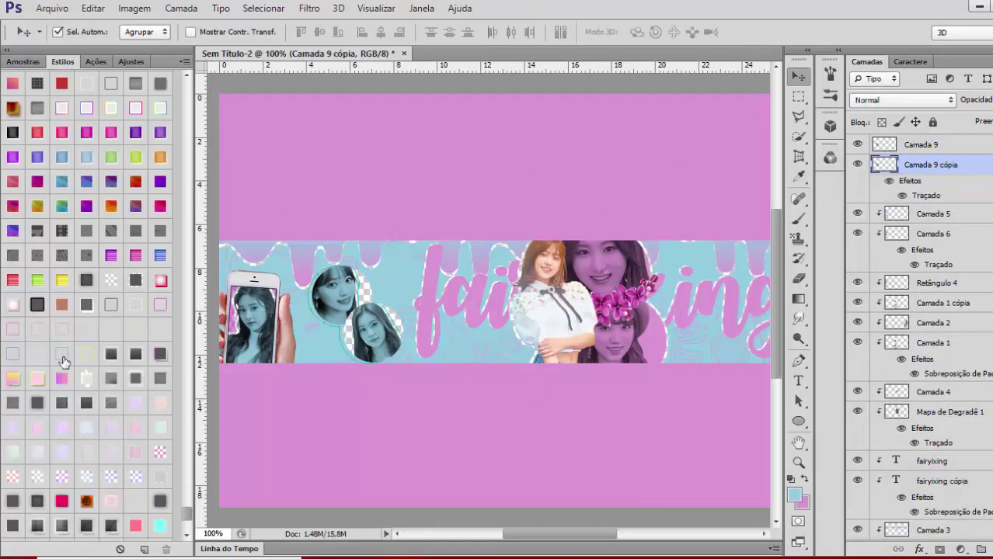
{"action": "key", "text": "ctrl+minus"}
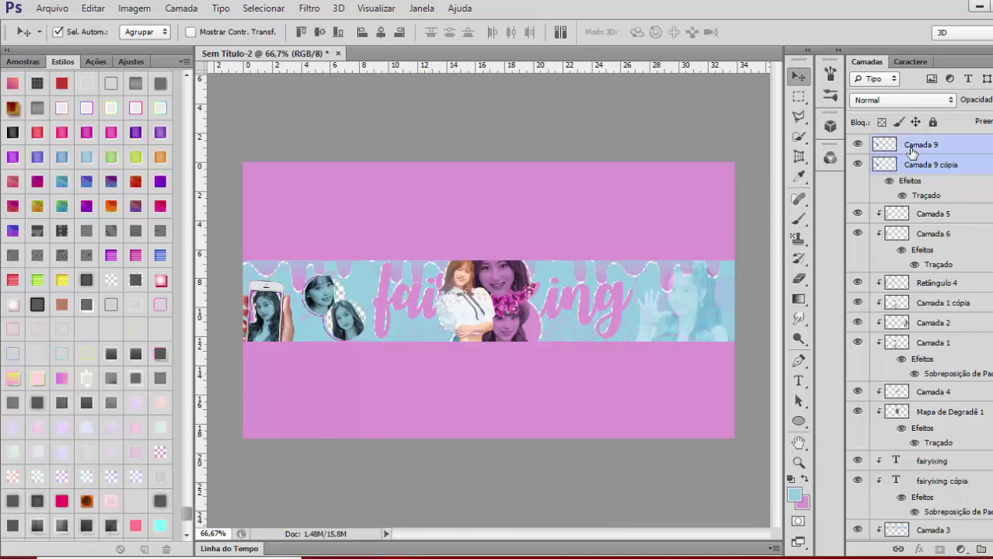
{"action": "key", "text": "ctrl+plus"}
{"action": "left_click_drag", "start_coordinate": [653, 535], "coordinate": [626, 542]}
{"action": "key", "text": "ctrl+minus"}
{"action": "key", "text": "ctrl+o"}
{"action": "left_click", "coordinate": [321, 41]}
{"action": "double_click", "coordinate": [354, 101]}
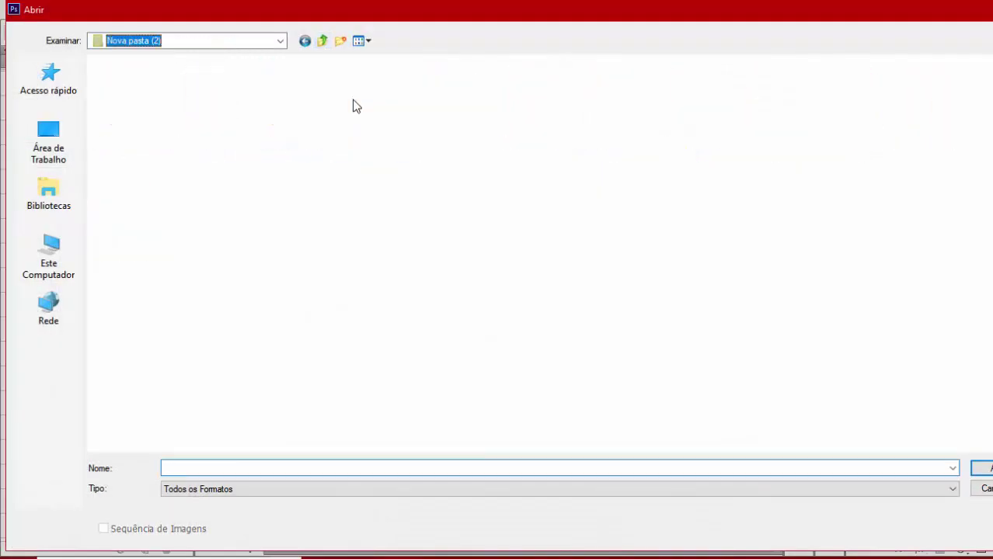
{"action": "double_click", "coordinate": [788, 92]}
{"action": "left_click", "coordinate": [640, 53]}
Open yena_coloriz_by_oneandonlyyu (9).png, bring its cut-out into the banner, and scale it down
{"action": "key", "text": "ctrl+o"}
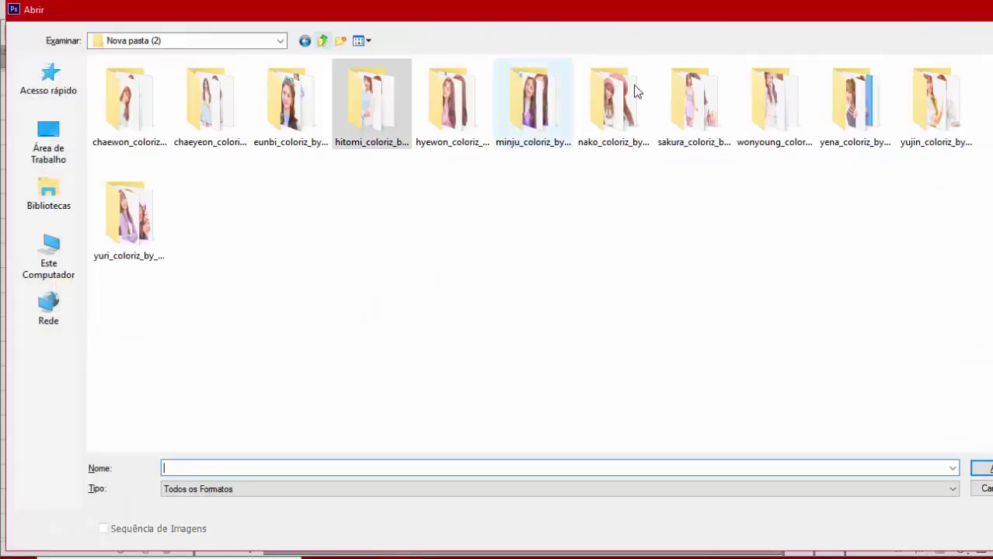
{"action": "double_click", "coordinate": [855, 99]}
{"action": "double_click", "coordinate": [752, 109]}
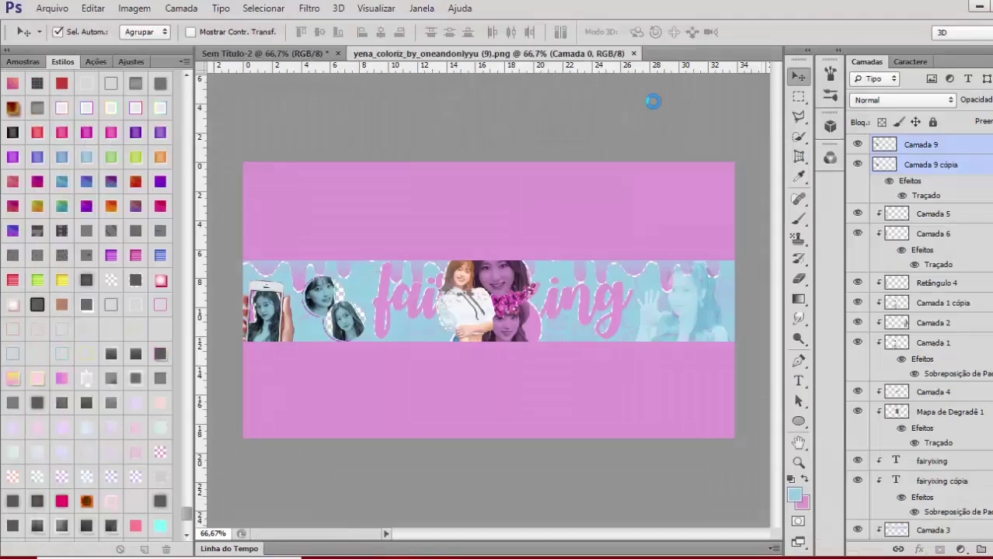
{"action": "left_click_drag", "start_coordinate": [602, 107], "coordinate": [449, 327]}
{"action": "left_click_drag", "start_coordinate": [549, 534], "coordinate": [511, 535]}
{"action": "key", "text": "Return"}
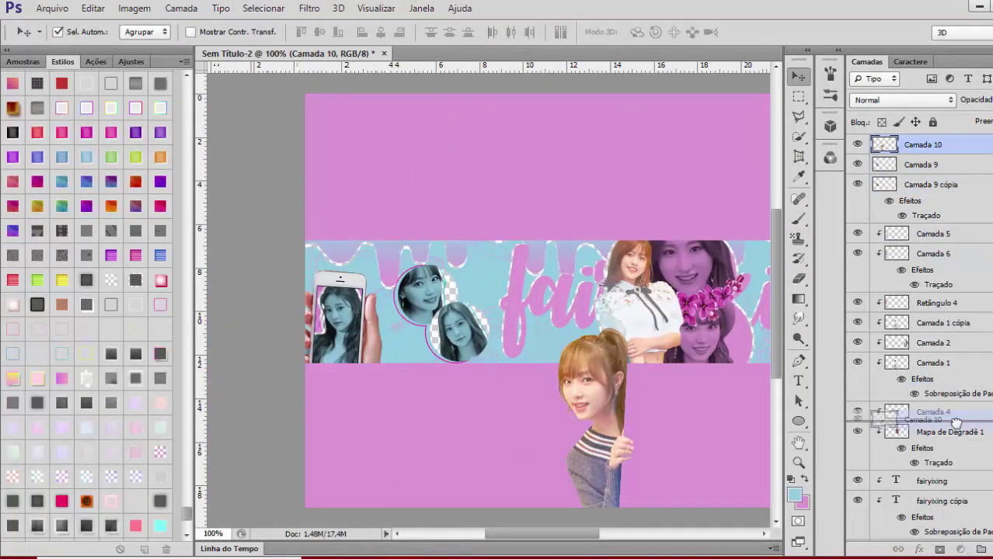
Move the yena cut-out's layer directly above the fairyixing text, position it behind the circles beside the phone, and flip it horizontally
{"action": "left_click_drag", "start_coordinate": [956, 423], "coordinate": [949, 472]}
{"action": "scroll", "coordinate": [933, 408], "scroll_direction": "down", "scroll_amount": 4}
{"action": "key", "text": "ctrl+t"}
{"action": "left_click_drag", "start_coordinate": [615, 371], "coordinate": [421, 278]}
{"action": "key", "text": "Return"}
{"action": "left_click", "coordinate": [92, 9]}
{"action": "left_click", "coordinate": [384, 463]}
Scale the yena cut-out down further and place it between the phone and the portrait circles
{"action": "key", "text": "ctrl+t"}
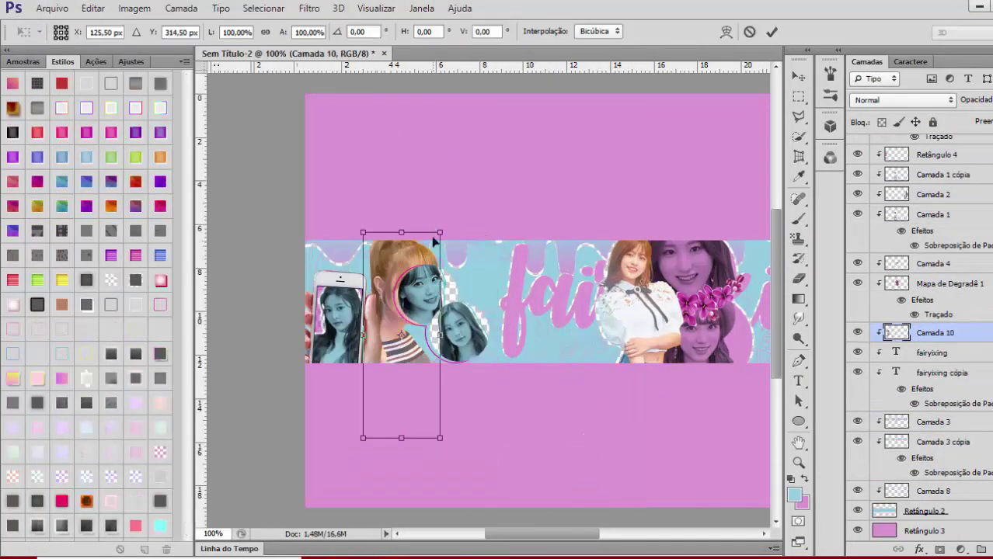
{"action": "key", "text": "Return"}
{"action": "key", "text": "ctrl+t"}
{"action": "left_click_drag", "start_coordinate": [395, 345], "coordinate": [407, 312]}
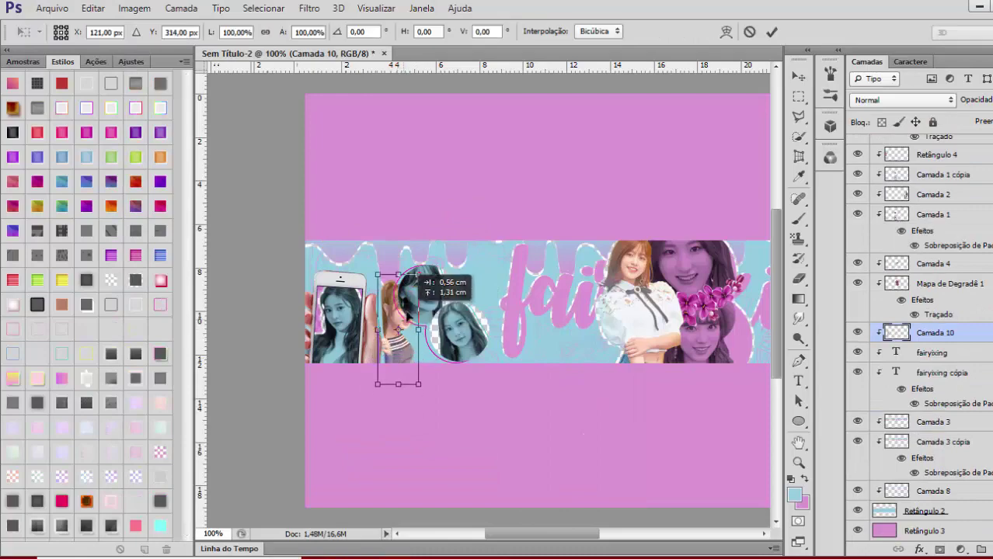
{"action": "key", "text": "Return"}
{"action": "key", "text": "ctrl+minus"}
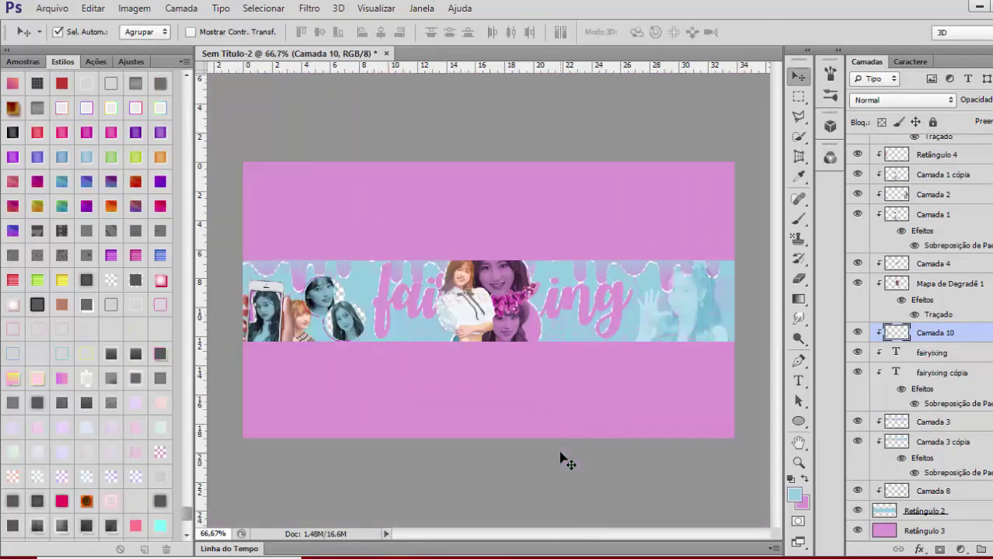
Browse the singer folders in Nova pasta (2) and open the yuri_coloriz_by_oneandonlyyu (8) image
{"action": "key", "text": "ctrl+o"}
{"action": "left_click", "coordinate": [324, 42]}
{"action": "left_click", "coordinate": [324, 42]}
{"action": "double_click", "coordinate": [695, 109]}
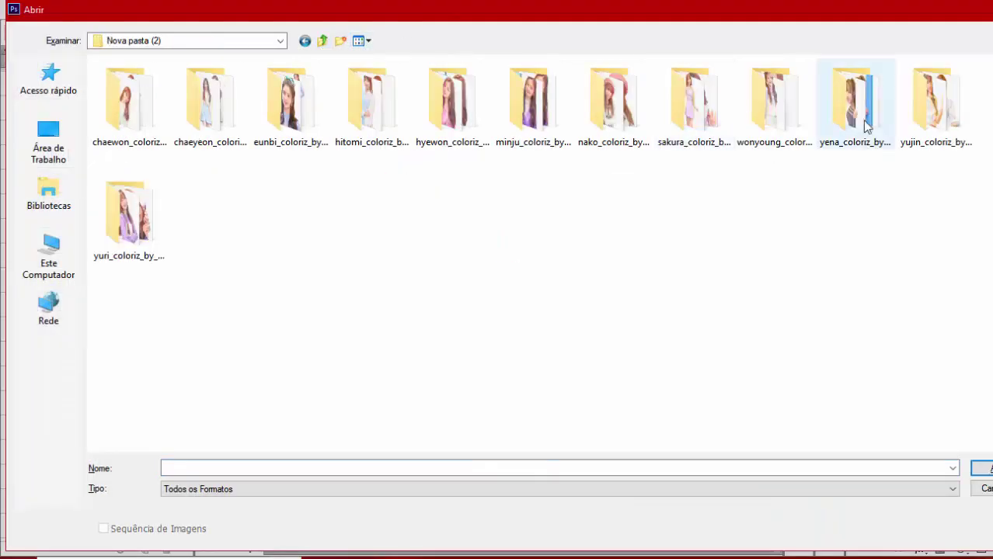
{"action": "double_click", "coordinate": [932, 116]}
{"action": "left_click", "coordinate": [323, 41]}
{"action": "double_click", "coordinate": [160, 209]}
{"action": "left_click", "coordinate": [706, 111]}
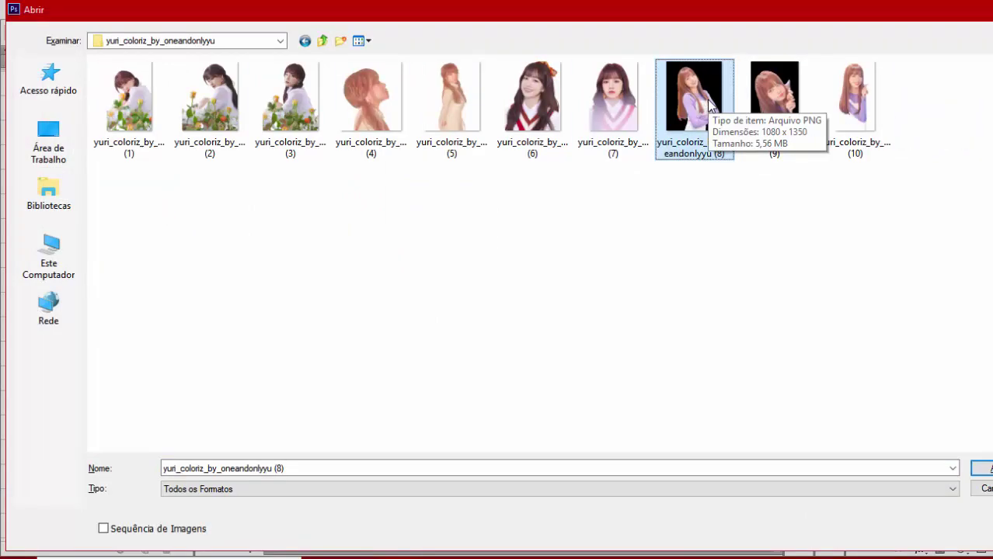
{"action": "double_click", "coordinate": [707, 99]}
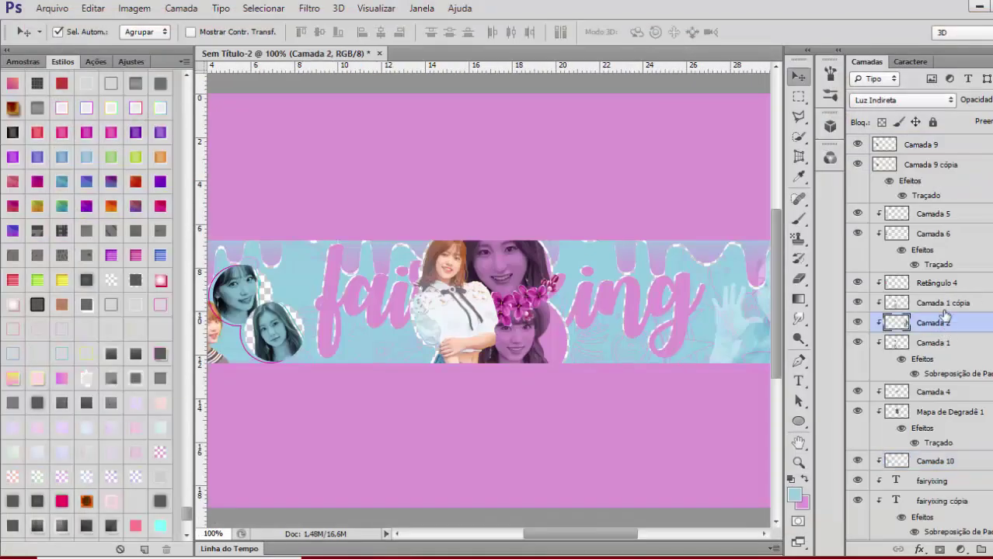
Paste the yuri cut-out above the Camada 1 cópia layer and flip it horizontally
{"action": "left_click", "coordinate": [944, 307]}
{"action": "key", "text": "ctrl+v"}
{"action": "key", "text": "ctrl+t"}
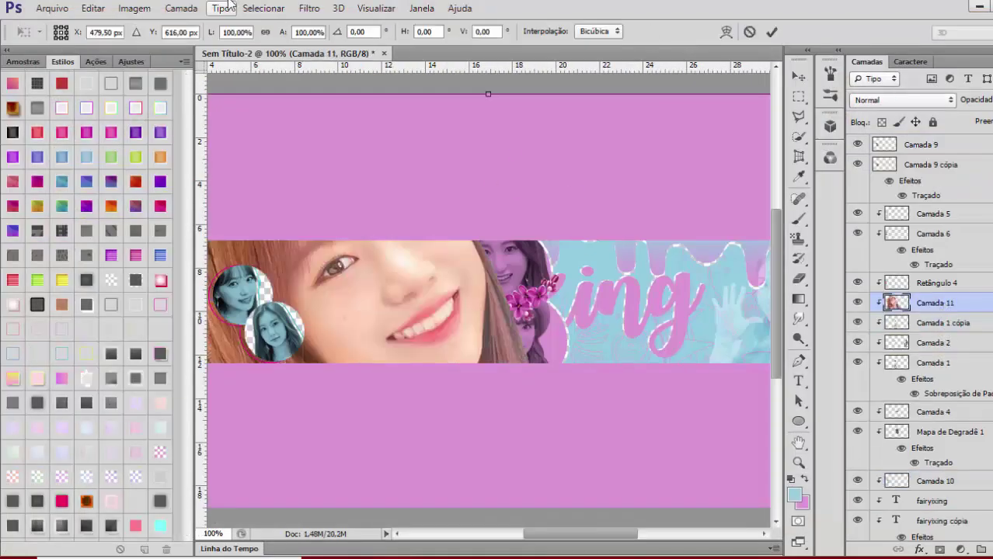
{"action": "key", "text": "Escape"}
{"action": "left_click", "coordinate": [92, 10]}
{"action": "left_click", "coordinate": [392, 461]}
Scale the yuri cut-out down to the banner's height and place it over the title beside the woman in white
{"action": "key", "text": "ctrl+minus"}
{"action": "key", "text": "ctrl+t"}
{"action": "left_click_drag", "start_coordinate": [697, 162], "coordinate": [365, 114]}
{"action": "left_click", "coordinate": [264, 33]}
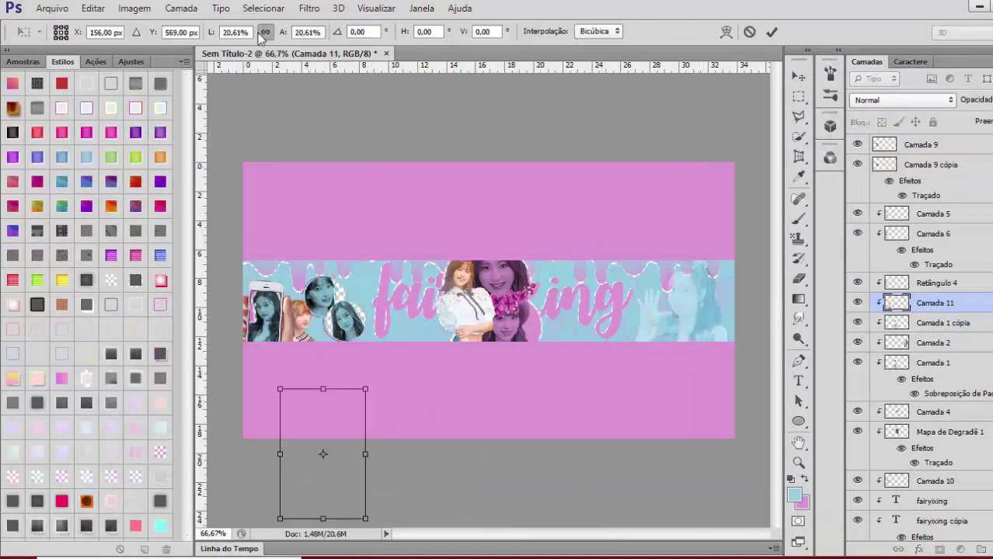
{"action": "key", "text": "ctrl+plus"}
{"action": "left_click_drag", "start_coordinate": [415, 283], "coordinate": [420, 318]}
{"action": "key", "text": "Return"}
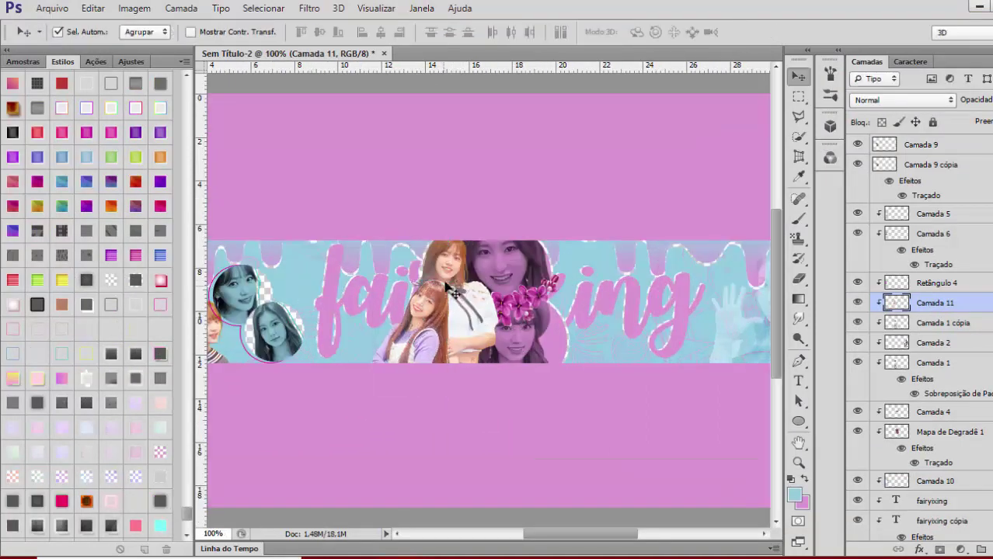
Move the yuri cut-out to the other side of the purple flower-crown portrait, over the ing letters
{"action": "key", "text": "ctrl+t"}
{"action": "left_click_drag", "start_coordinate": [449, 280], "coordinate": [440, 284]}
{"action": "left_click_drag", "start_coordinate": [437, 343], "coordinate": [585, 346]}
{"action": "key", "text": "Escape"}
{"action": "key", "text": "ctrl+t"}
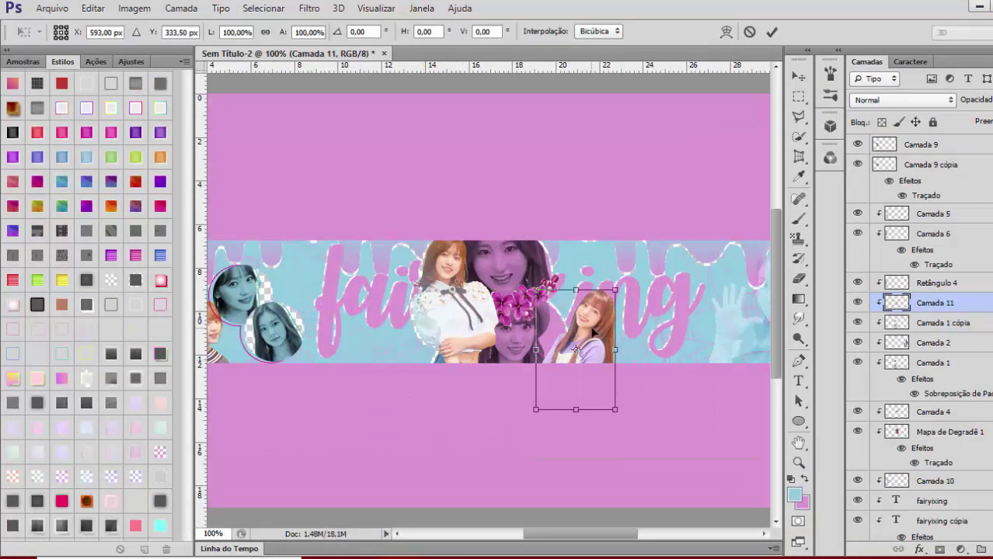
{"action": "key", "text": "Return"}
Flip the yuri cut-out horizontally and position it against the flower-crown portrait
{"action": "left_click", "coordinate": [93, 10]}
{"action": "left_click", "coordinate": [391, 461]}
{"action": "key", "text": "ctrl+t"}
{"action": "key", "text": "Return"}
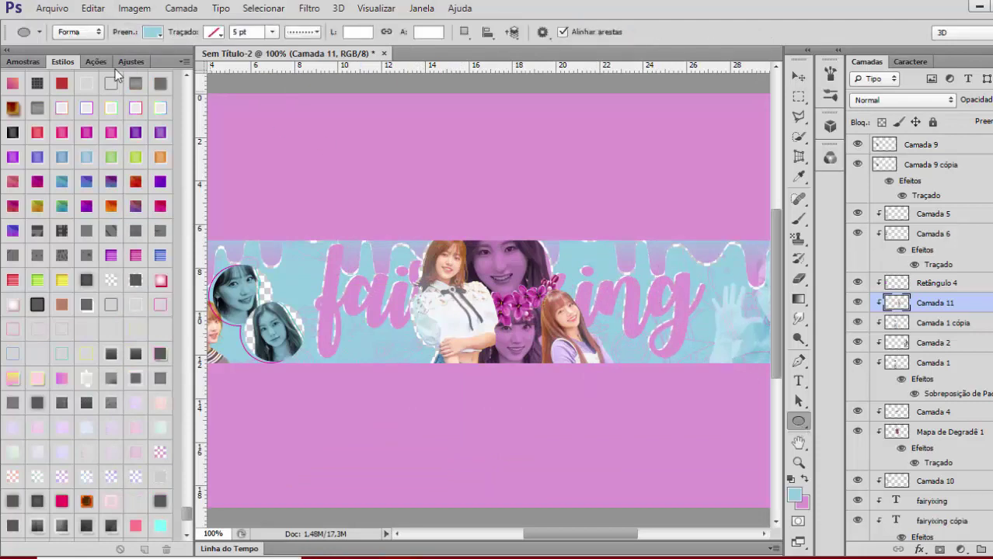
Add a black-and-white gradient map above the yuri cut-out and merge it into that layer
{"action": "left_click", "coordinate": [130, 63]}
{"action": "left_click", "coordinate": [133, 135]}
{"action": "left_click", "coordinate": [639, 173]}
{"action": "left_click", "coordinate": [604, 112]}
{"action": "left_click_drag", "start_coordinate": [550, 329], "coordinate": [574, 328]}
{"action": "left_click", "coordinate": [841, 97]}
{"action": "left_click", "coordinate": [982, 323], "text": "shift"}
{"action": "key", "text": "ctrl+e"}
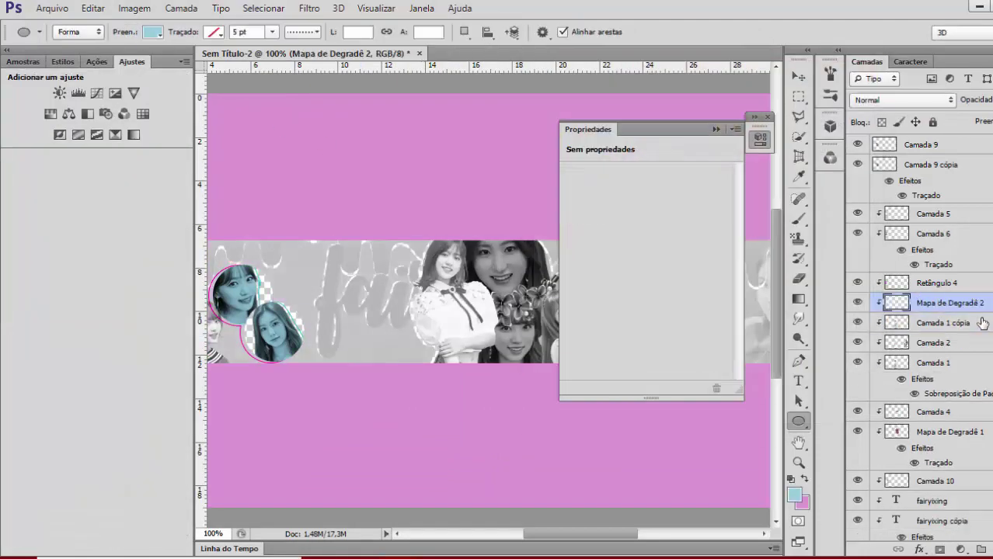
Swap the foreground and background colours and look up the pink foreground's colour code
{"action": "left_click", "coordinate": [767, 117]}
{"action": "left_click", "coordinate": [806, 479]}
{"action": "left_click", "coordinate": [794, 495]}
{"action": "left_click", "coordinate": [961, 175]}
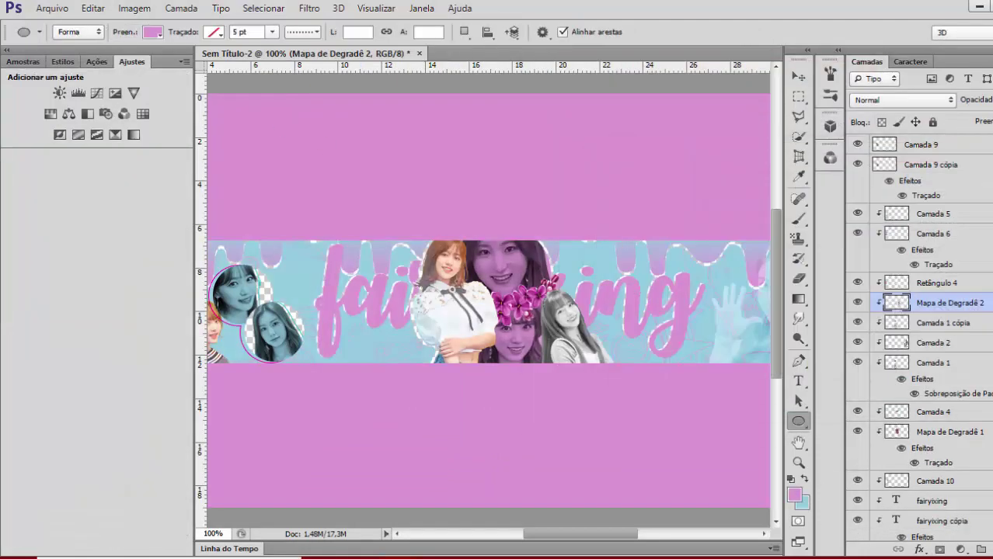
Give the greyscale yuri cut-out a colour overlay of dc97d4 with the Multiplicação blend mode
{"action": "double_click", "coordinate": [949, 303]}
{"action": "left_click", "coordinate": [598, 365]}
{"action": "left_click_drag", "start_coordinate": [668, 181], "coordinate": [747, 315]}
{"action": "left_click", "coordinate": [991, 366]}
{"action": "type", "text": "dc97d4"}
{"action": "key", "text": "Return"}
{"action": "left_click", "coordinate": [924, 366]}
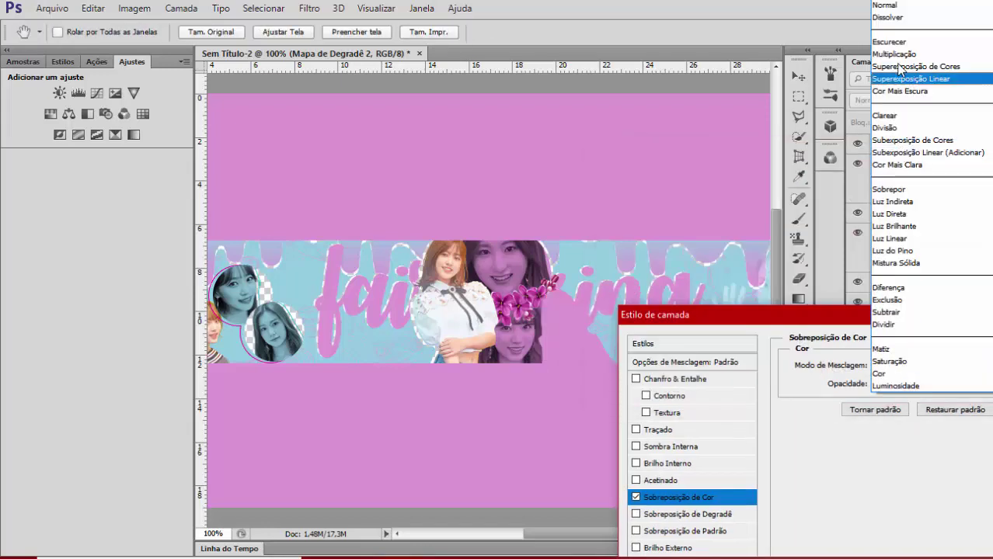
{"action": "left_click", "coordinate": [902, 55]}
{"action": "key", "text": "Return"}
Rasterize the yuri cut-out's layer style, duplicate the layer, and clip the copy to the banner
{"action": "left_click", "coordinate": [952, 303]}
{"action": "right_click", "coordinate": [953, 303]}
{"action": "left_click", "coordinate": [738, 192]}
{"action": "key", "text": "ctrl+j"}
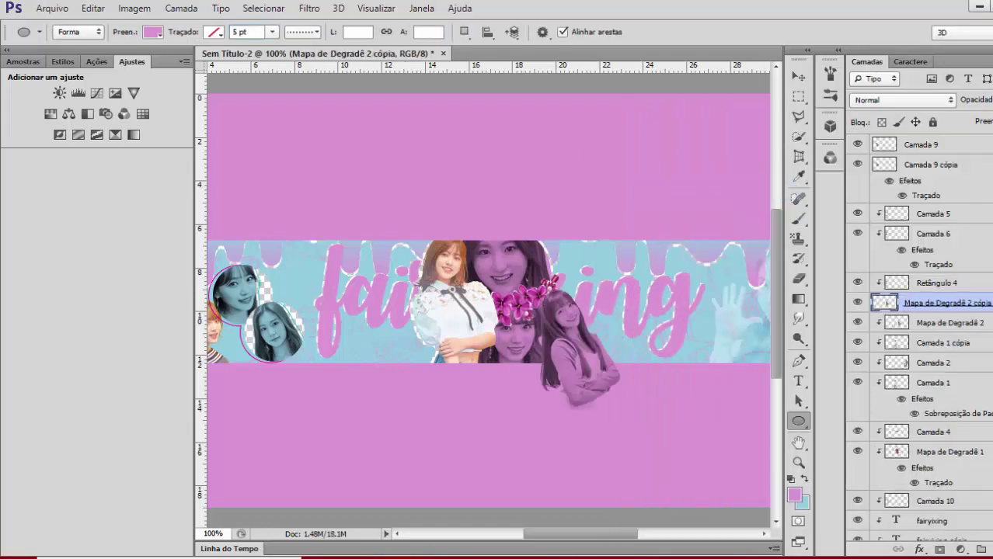
{"action": "right_click", "coordinate": [956, 303]}
{"action": "left_click", "coordinate": [723, 242]}
Apply the checkered pattern style to the original Mapa de Degradê 2 layer beneath its copy
{"action": "left_click", "coordinate": [950, 323]}
{"action": "left_click", "coordinate": [63, 63]}
{"action": "left_click", "coordinate": [120, 282]}
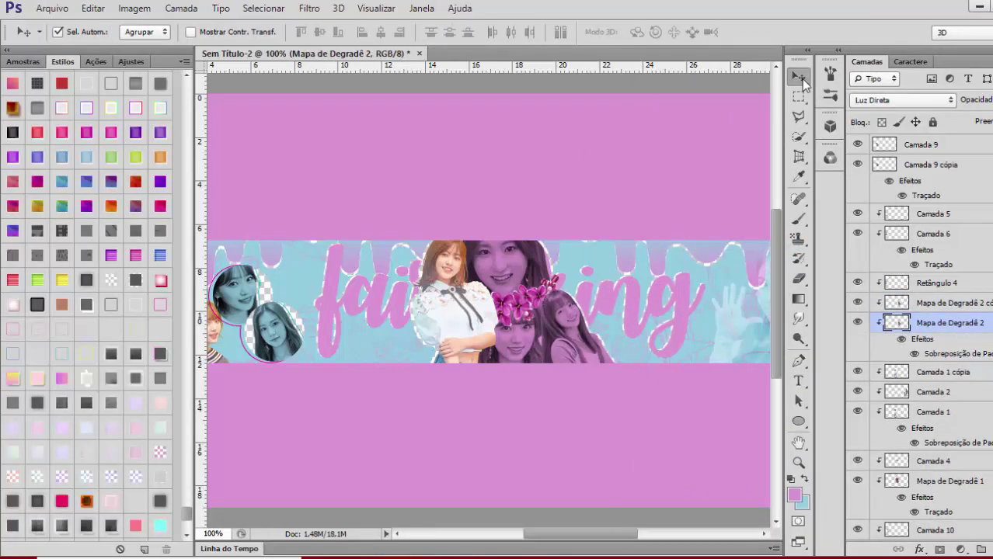
Browse the singer images in Nova pasta (2), including the nako and wonyoung folders
{"action": "key", "text": "ctrl+minus"}
{"action": "key", "text": "ctrl+o"}
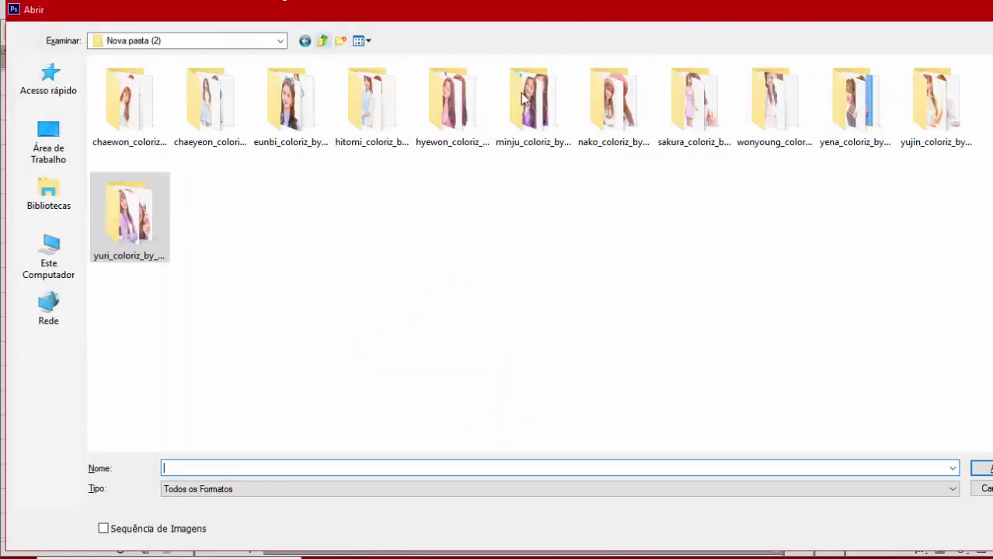
{"action": "double_click", "coordinate": [622, 97]}
{"action": "double_click", "coordinate": [718, 96]}
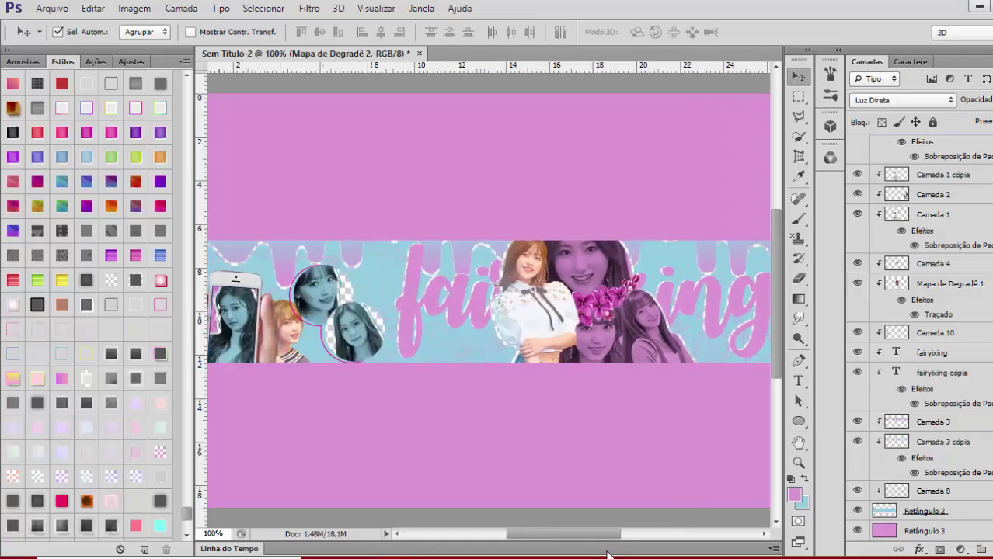
{"action": "key", "text": "ctrl+o"}
{"action": "key", "text": "BackSpace"}
{"action": "key", "text": "BackSpace"}
{"action": "double_click", "coordinate": [204, 62]}
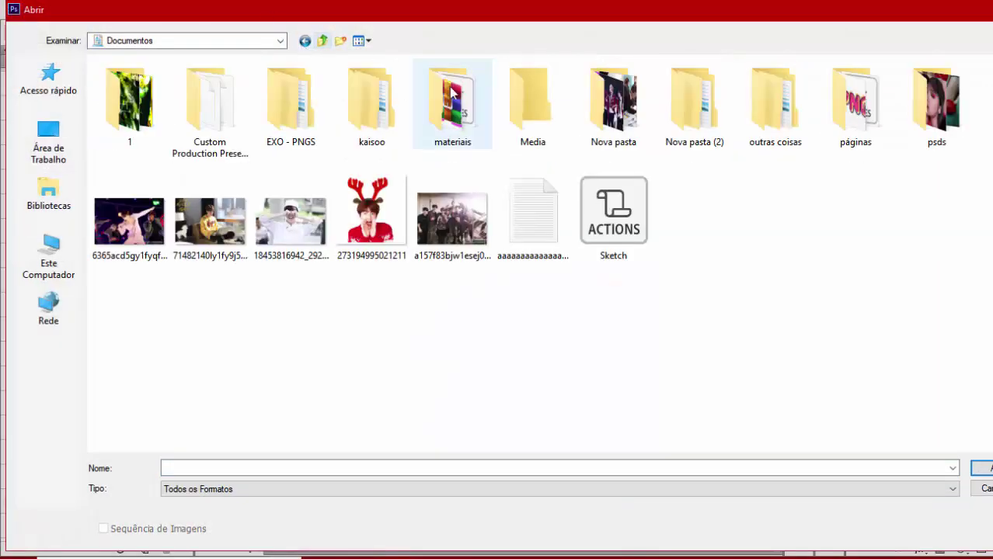
{"action": "double_click", "coordinate": [702, 97]}
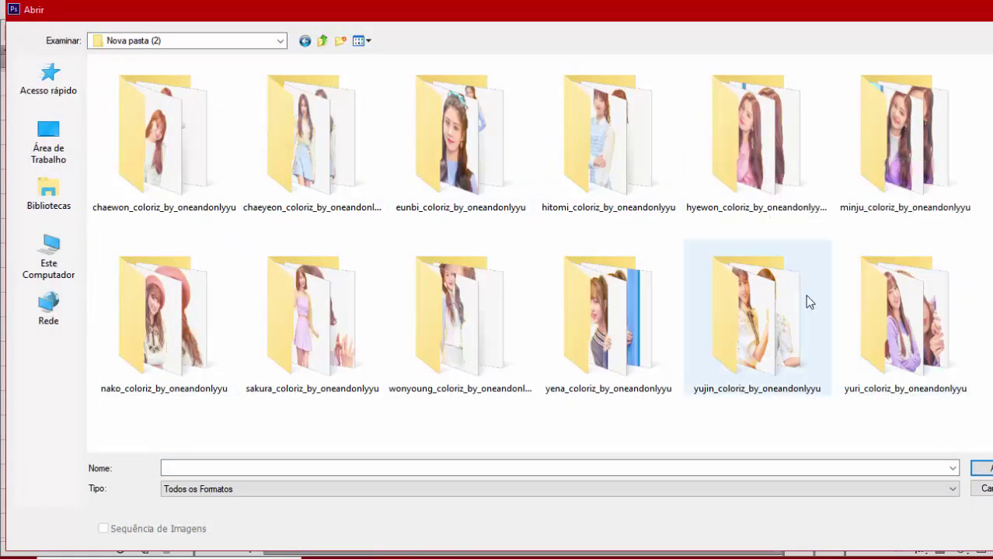
{"action": "double_click", "coordinate": [493, 281]}
{"action": "left_click", "coordinate": [366, 42]}
{"action": "left_click", "coordinate": [400, 74]}
{"action": "left_click", "coordinate": [322, 41]}
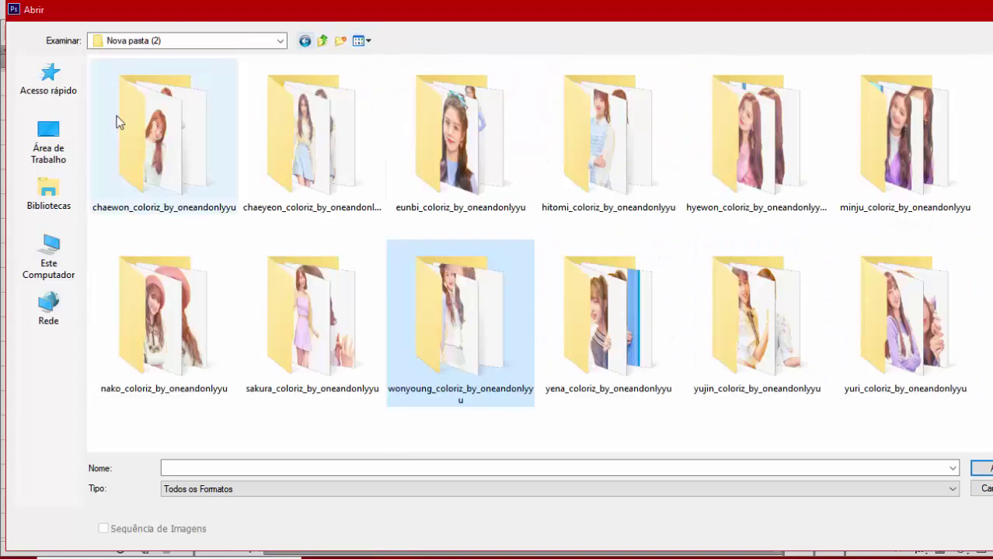
{"action": "left_click", "coordinate": [322, 41]}
Find the stickers folder inside materiais, pixels, others, and select the reeawhatever (11) image
{"action": "double_click", "coordinate": [461, 117]}
{"action": "double_click", "coordinate": [772, 107]}
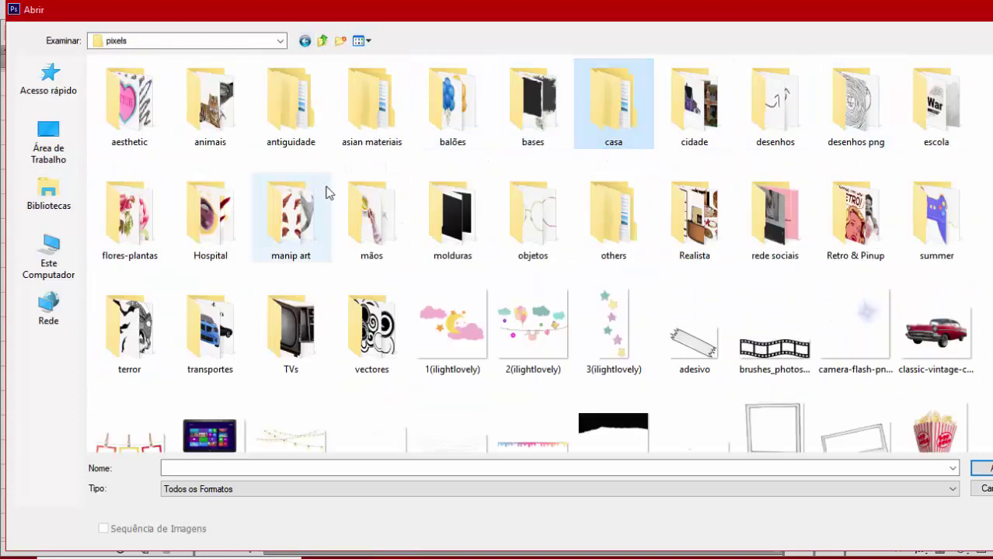
{"action": "double_click", "coordinate": [610, 214]}
{"action": "double_click", "coordinate": [694, 211]}
{"action": "scroll", "coordinate": [632, 295], "scroll_direction": "down", "scroll_amount": 3}
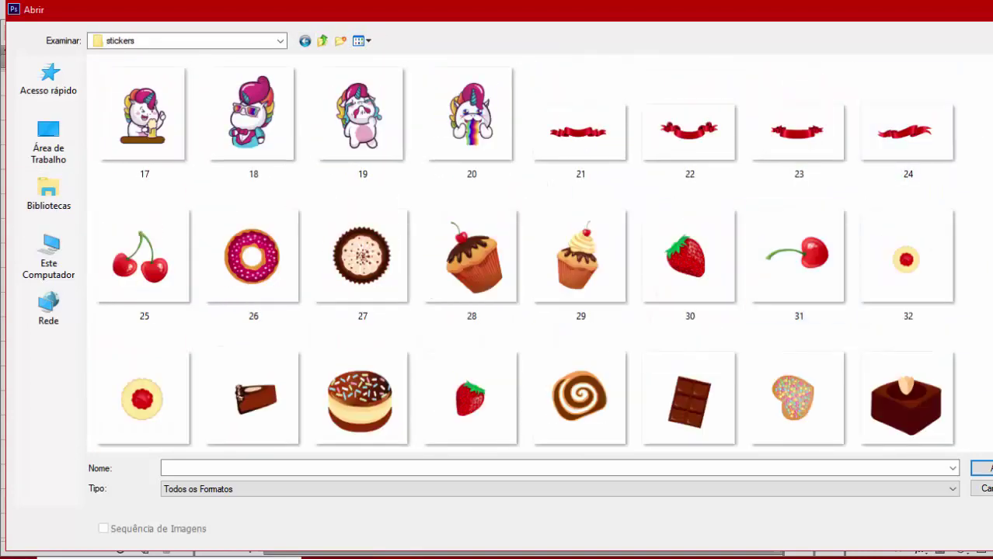
{"action": "scroll", "coordinate": [621, 289], "scroll_direction": "down", "scroll_amount": 15}
{"action": "scroll", "coordinate": [621, 289], "scroll_direction": "up", "scroll_amount": 10}
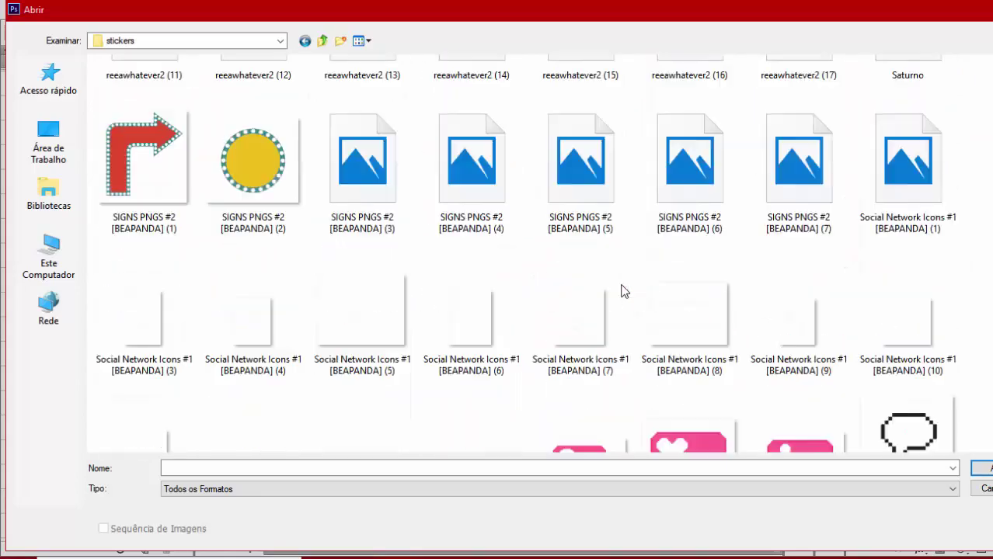
{"action": "scroll", "coordinate": [621, 289], "scroll_direction": "up", "scroll_amount": 6}
{"action": "left_click", "coordinate": [498, 369]}
Add the ice-cream sticker beapanda@da-stickers4 (3) to the selection and open both images
{"action": "scroll", "coordinate": [652, 297], "scroll_direction": "down", "scroll_amount": 10}
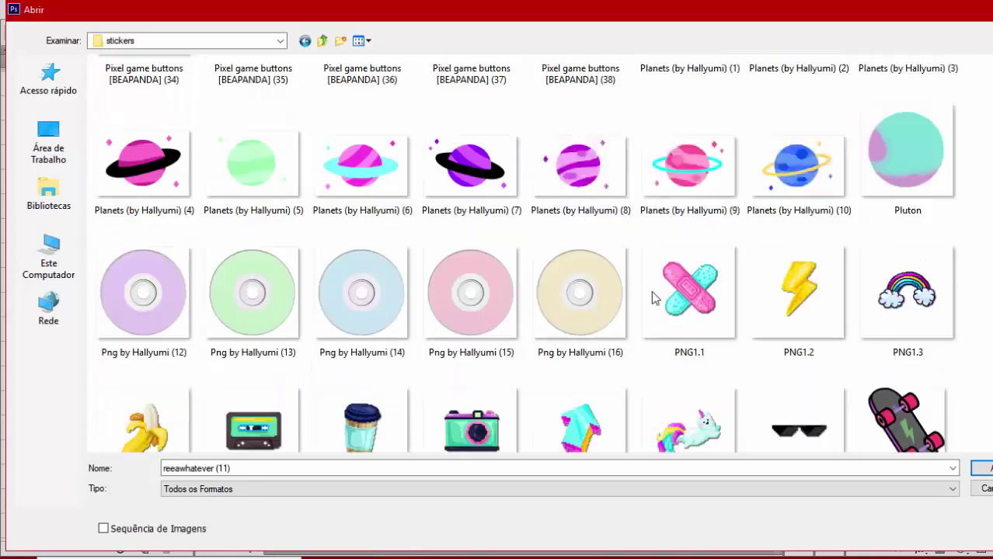
{"action": "scroll", "coordinate": [651, 291], "scroll_direction": "up", "scroll_amount": 15}
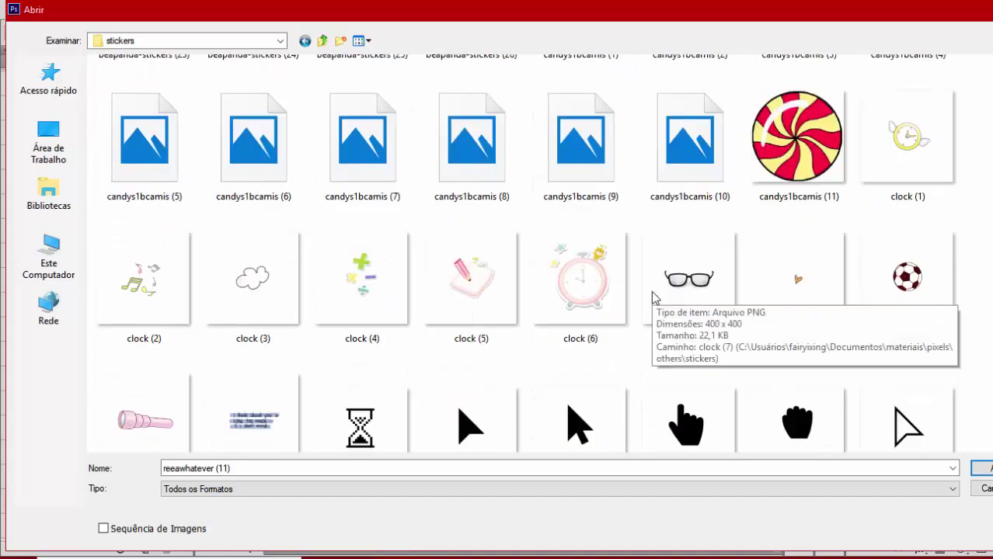
{"action": "scroll", "coordinate": [651, 291], "scroll_direction": "up", "scroll_amount": 15}
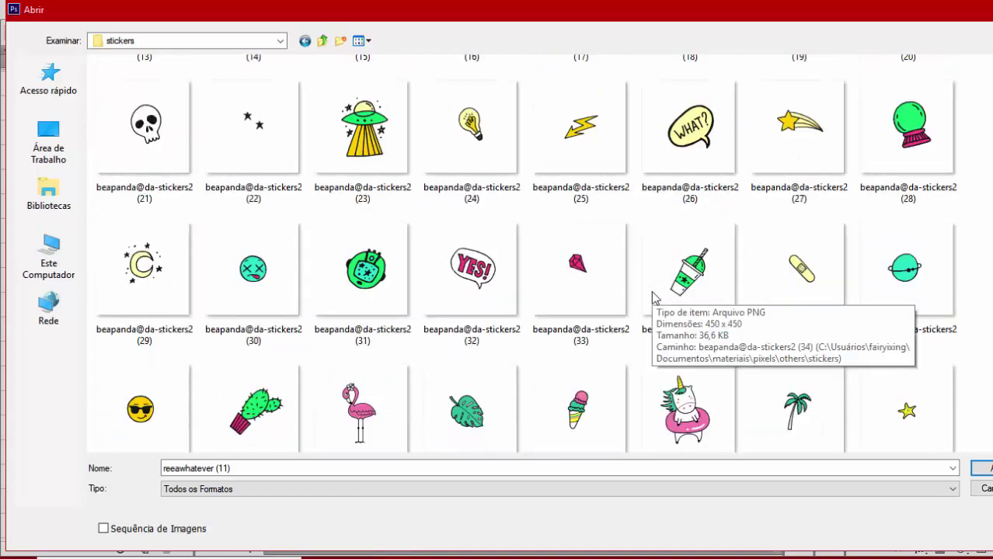
{"action": "left_click", "coordinate": [579, 408], "text": "ctrl"}
{"action": "scroll", "coordinate": [391, 250], "scroll_direction": "up", "scroll_amount": 10}
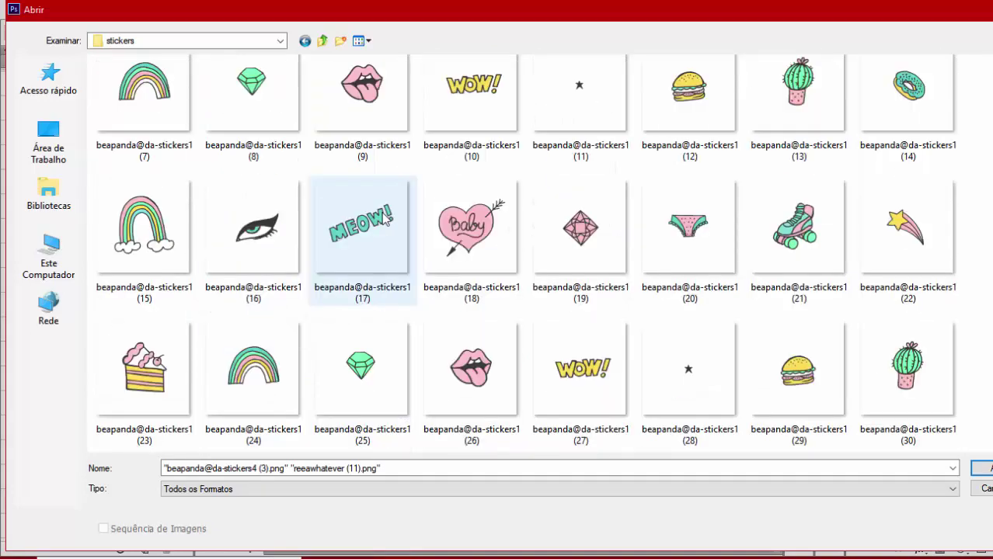
{"action": "scroll", "coordinate": [386, 220], "scroll_direction": "up", "scroll_amount": 15}
{"action": "key", "text": "Return"}
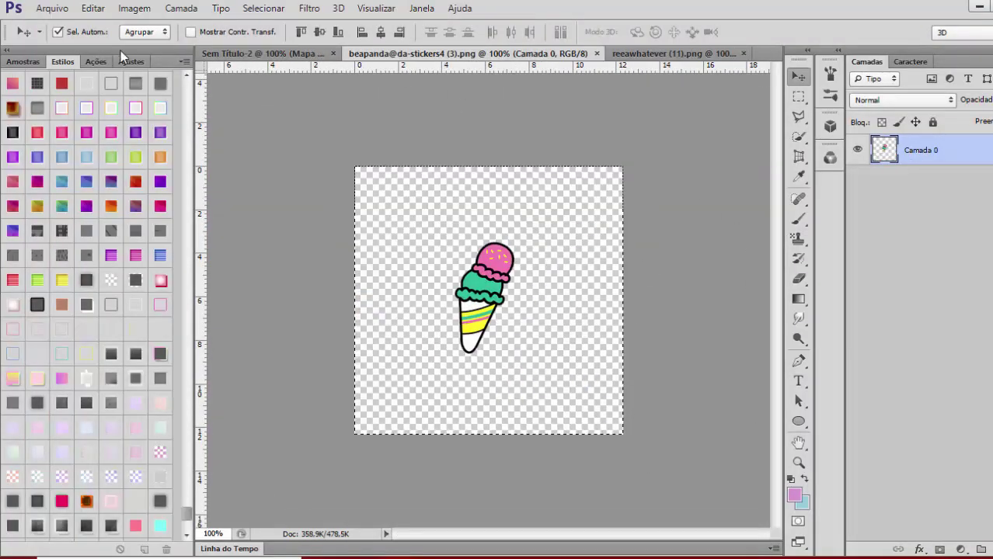
Run the Sketch Light action on the ice-cream sticker
{"action": "left_click", "coordinate": [96, 61]}
{"action": "left_click", "coordinate": [41, 338]}
{"action": "left_click", "coordinate": [84, 354]}
{"action": "left_click", "coordinate": [100, 549]}
{"action": "key", "text": "Return"}
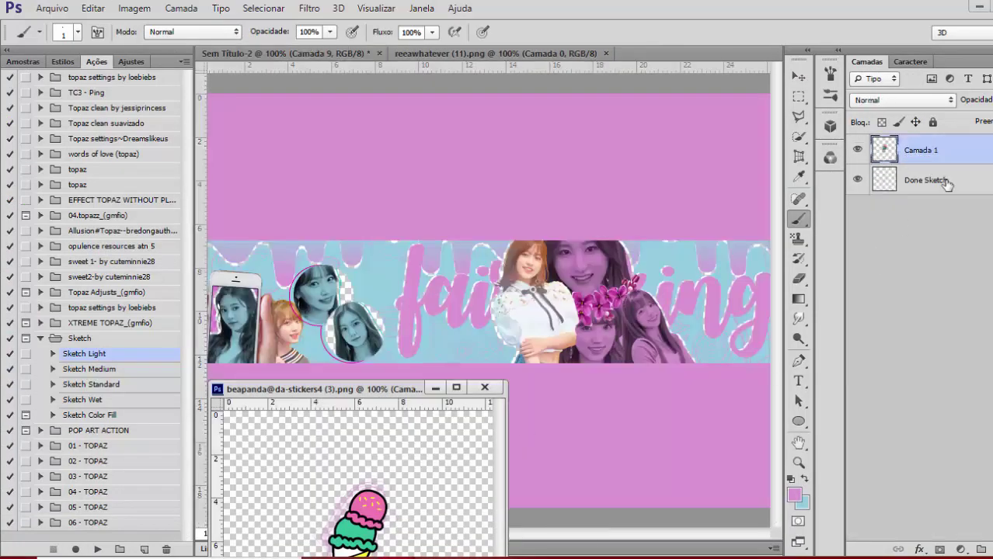
Copy the ice-cream and Done Sketch layers into the banner document and close the sticker file without saving
{"action": "left_click", "coordinate": [515, 225]}
{"action": "left_click", "coordinate": [515, 225]}
{"action": "left_click", "coordinate": [798, 76]}
{"action": "left_click", "coordinate": [492, 387]}
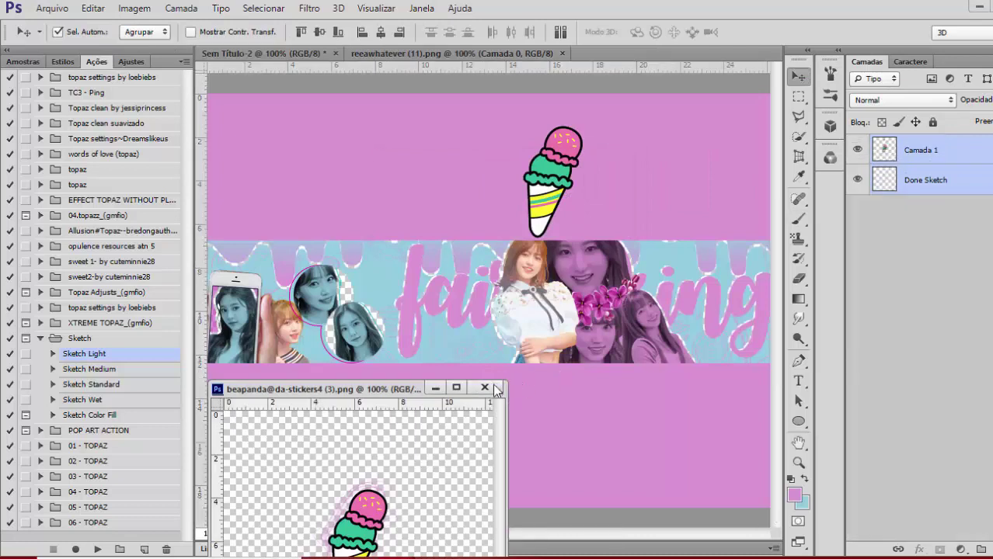
{"action": "left_click", "coordinate": [522, 226]}
Shrink and rotate the sketched ice cream, place it between the two portrait circles, and duplicate its Done Sketch layer
{"action": "key", "text": "ctrl+t"}
{"action": "left_click_drag", "start_coordinate": [538, 176], "coordinate": [366, 300]}
{"action": "left_click_drag", "start_coordinate": [422, 237], "coordinate": [358, 309]}
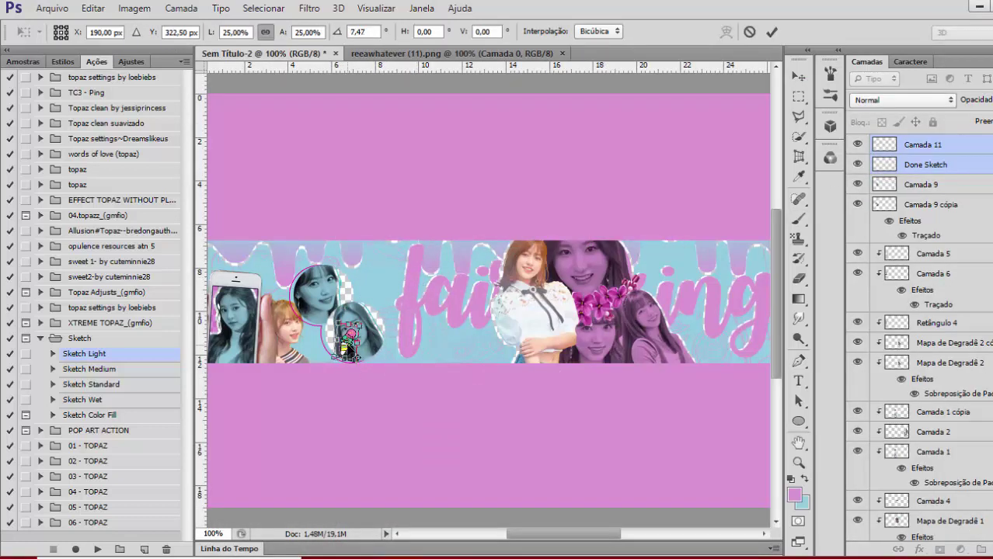
{"action": "key", "text": "Return"}
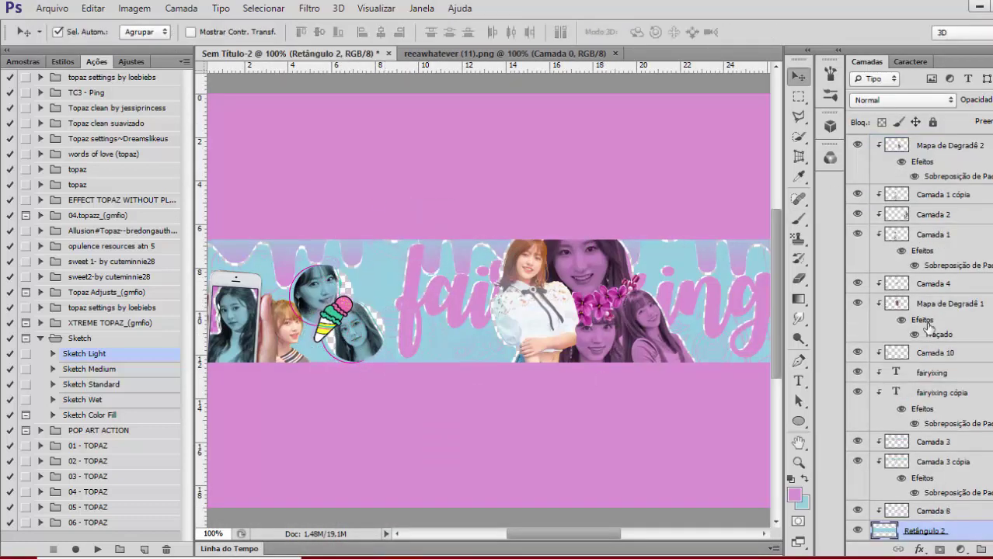
{"action": "key", "text": "ctrl+t"}
{"action": "key", "text": "Return"}
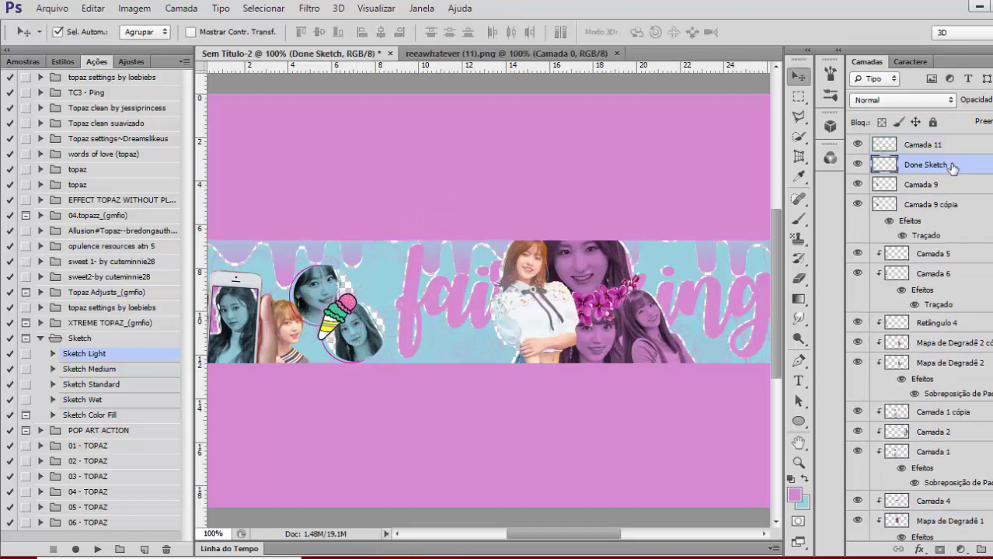
{"action": "key", "text": "ctrl+j"}
{"action": "key", "text": "ctrl+minus"}
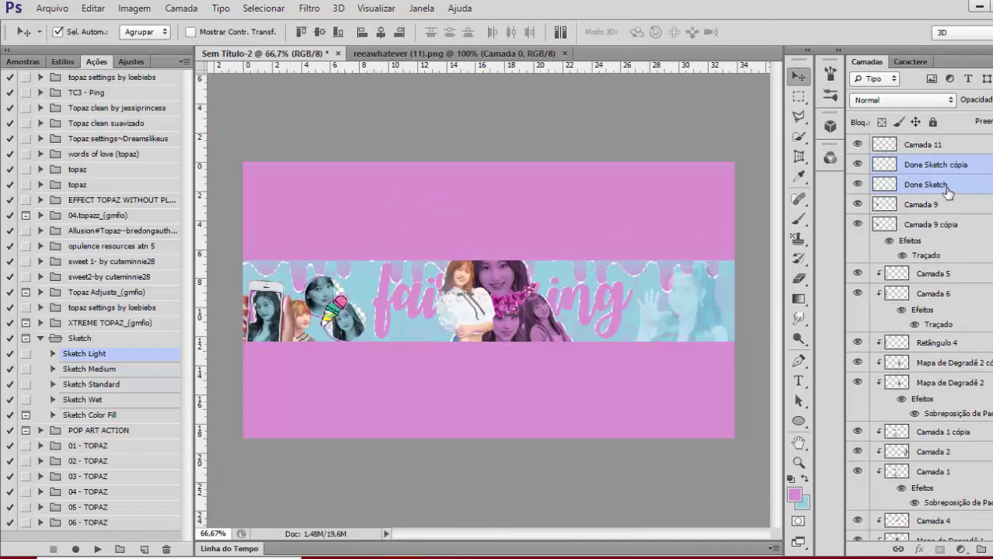
Draw a pink rectangle about 81 × 79 px over the raised hand of the faded blue woman
{"action": "key", "text": "ctrl+plus"}
{"action": "key", "text": "ctrl+plus"}
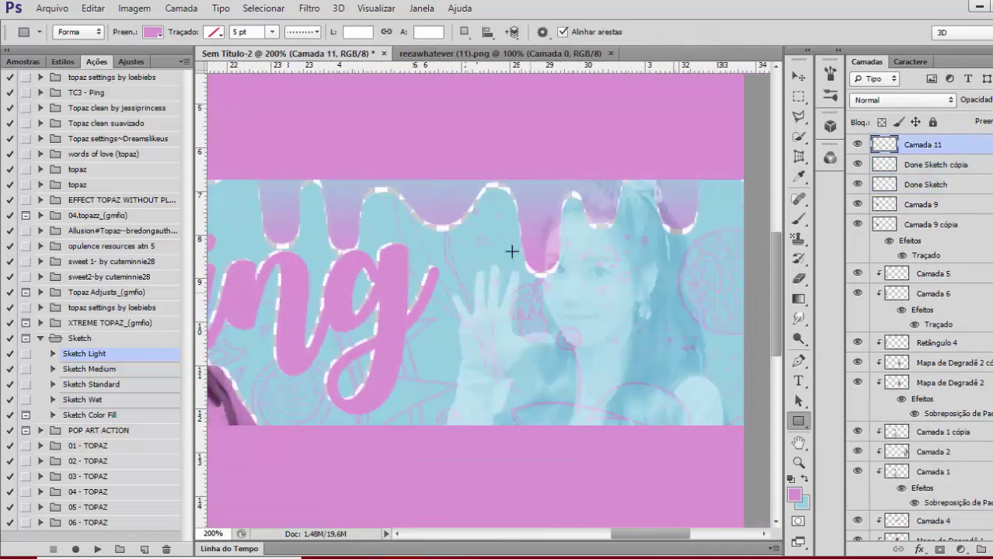
{"action": "left_click_drag", "start_coordinate": [584, 318], "coordinate": [589, 325]}
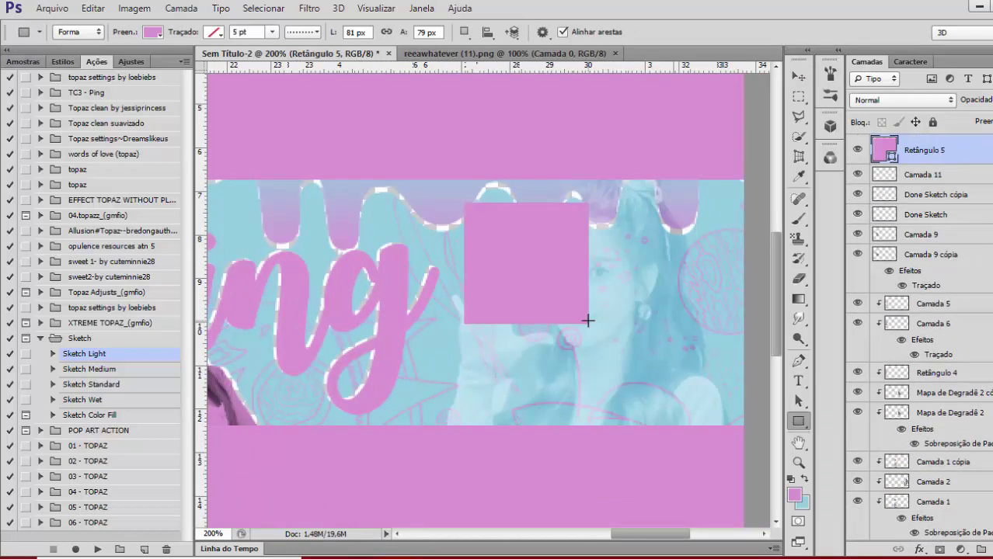
Duplicate the pink rectangle and place the copy diagonally below it, overlapping its lower corner
{"action": "key", "text": "ctrl+j"}
{"action": "key", "text": "ctrl+t"}
{"action": "left_click_drag", "start_coordinate": [553, 262], "coordinate": [668, 352]}
{"action": "key", "text": "Return"}
{"action": "key", "text": "ctrl+minus"}
{"action": "key", "text": "ctrl+minus"}
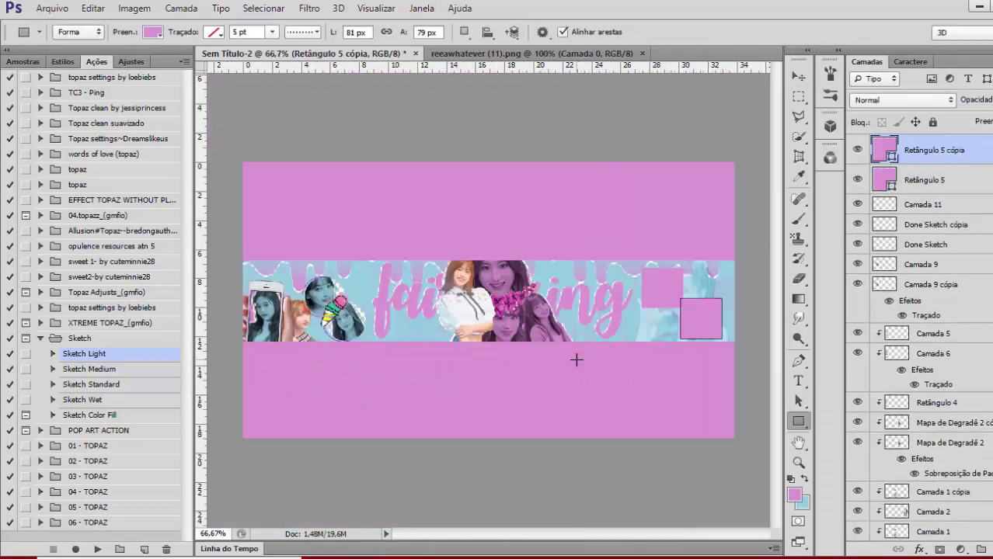
{"action": "key", "text": "ctrl+plus"}
{"action": "left_click_drag", "start_coordinate": [609, 536], "coordinate": [641, 541]}
{"action": "key", "text": "ctrl+t"}
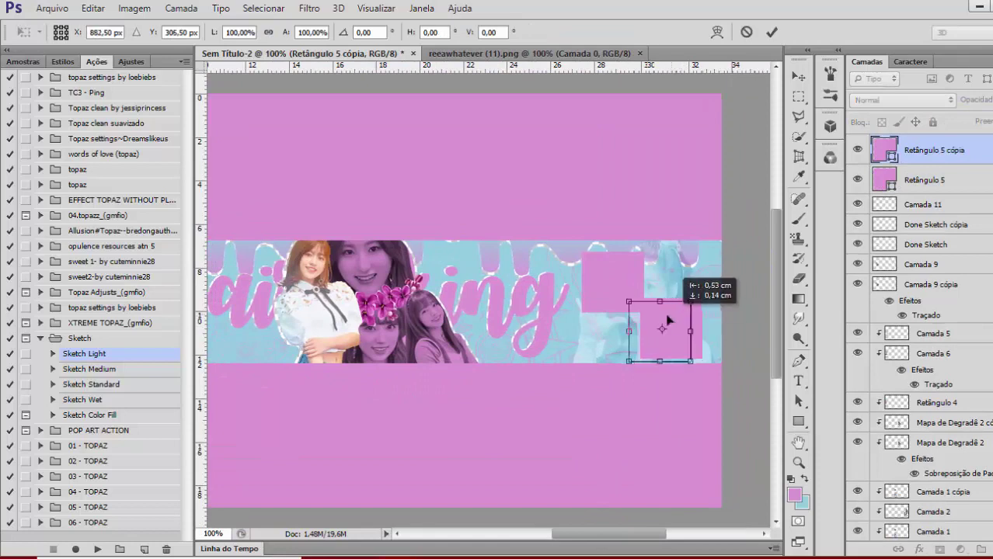
{"action": "left_click_drag", "start_coordinate": [667, 319], "coordinate": [676, 319]}
{"action": "key", "text": "Return"}
Apply the checkered pattern style to both pink squares and set the duplicated squares' blend mode to Superexposição de Cores
{"action": "left_click", "coordinate": [799, 77]}
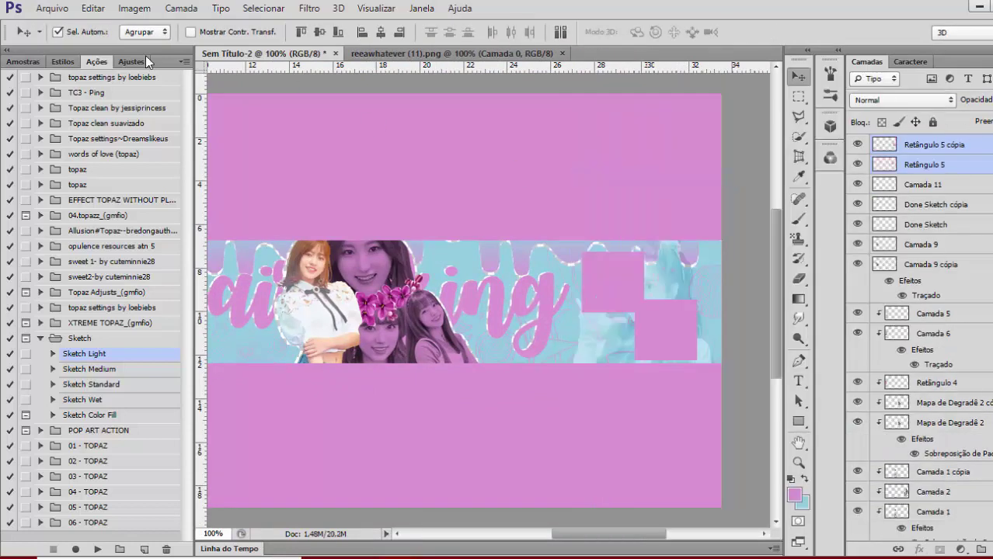
{"action": "left_click", "coordinate": [62, 61]}
{"action": "left_click", "coordinate": [111, 282]}
{"action": "left_click", "coordinate": [901, 99]}
{"action": "left_click", "coordinate": [876, 161]}
{"action": "key", "text": "Down"}
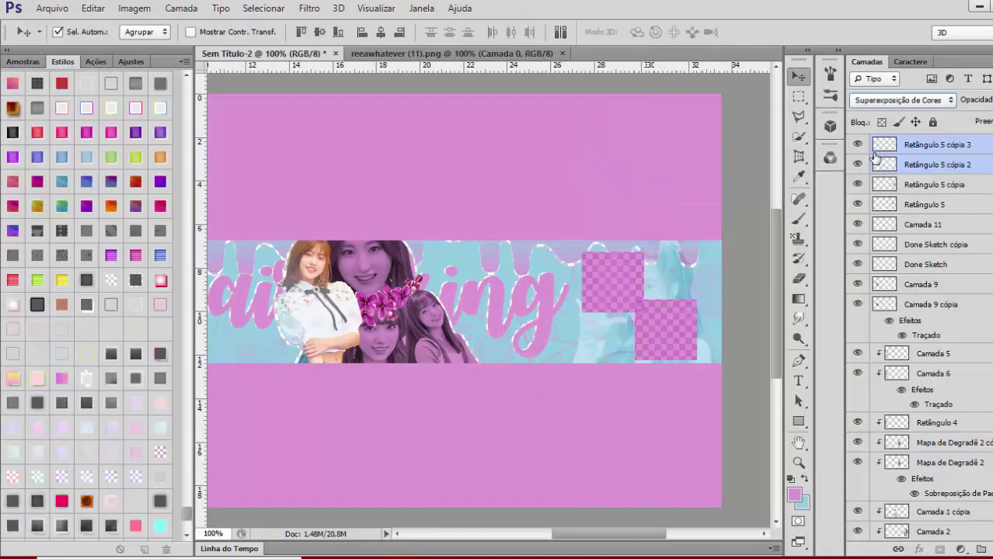
Merge all the checkered square layers into a single layer
{"action": "left_click", "coordinate": [929, 202], "text": "shift"}
{"action": "key", "text": "ctrl+e"}
{"action": "key", "text": "ctrl+e"}
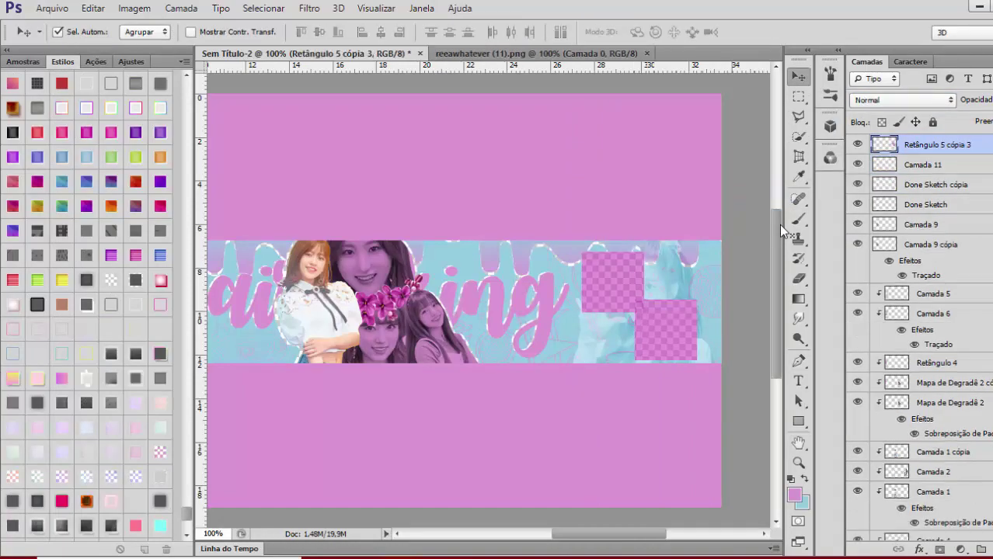
Open nako_coloriz_by_oneandonlyyu (8) from the Nova pasta (2) folder inside Documentos
{"action": "key", "text": "ctrl+o"}
{"action": "left_click", "coordinate": [49, 195]}
{"action": "double_click", "coordinate": [151, 76]}
{"action": "double_click", "coordinate": [311, 99]}
{"action": "left_click", "coordinate": [322, 40]}
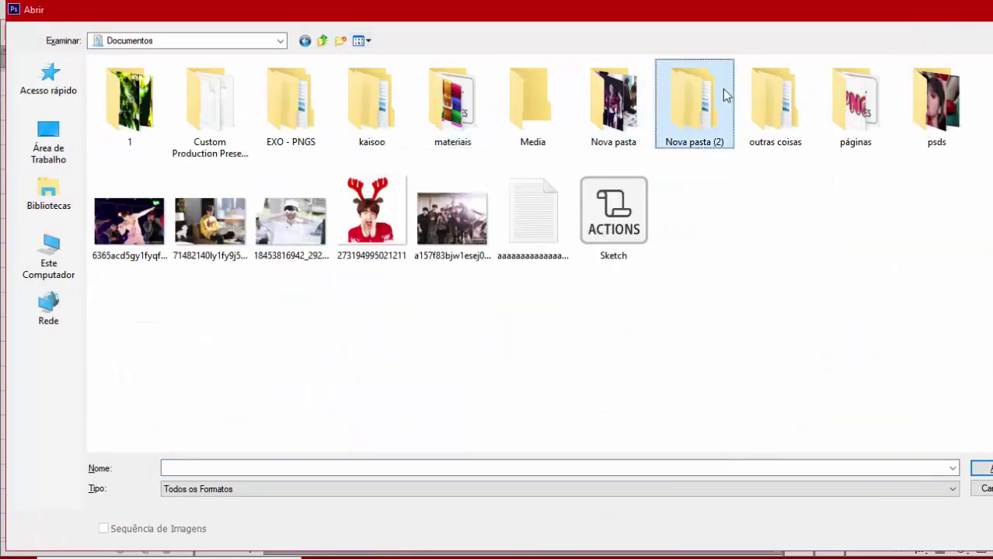
{"action": "double_click", "coordinate": [718, 90]}
{"action": "double_click", "coordinate": [515, 313]}
{"action": "double_click", "coordinate": [536, 134]}
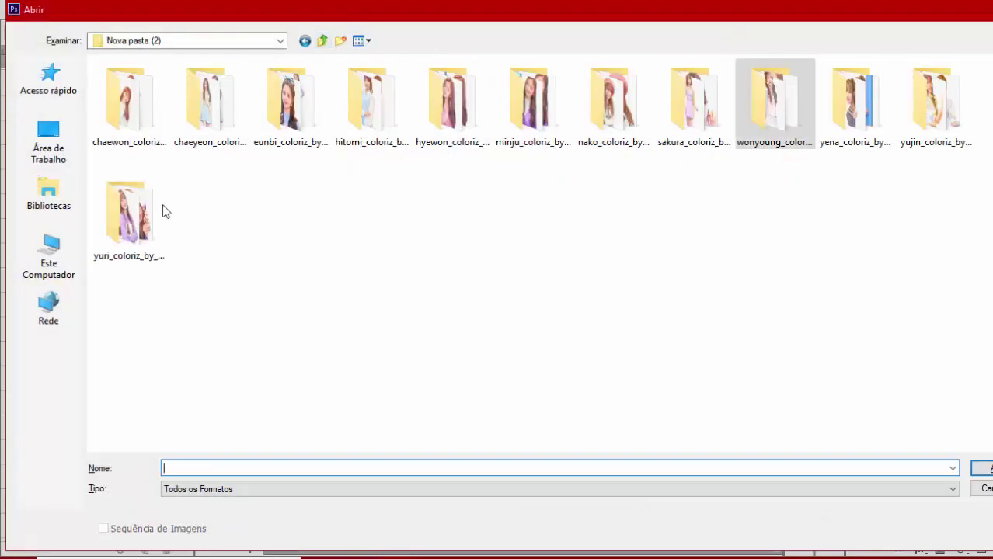
{"action": "double_click", "coordinate": [645, 105]}
{"action": "double_click", "coordinate": [684, 105]}
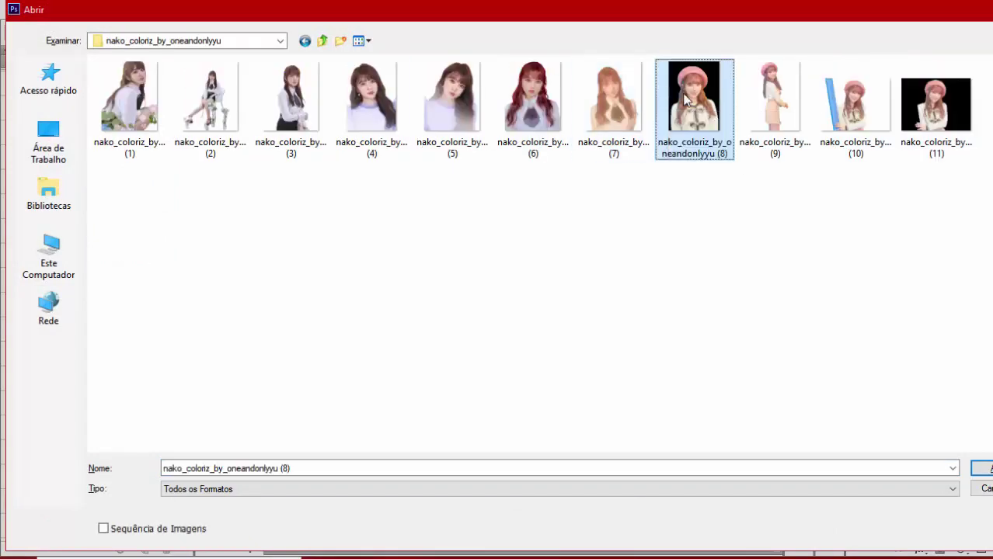
Open the sakura_coloriz_by_oneandonlyyu images (7), (8) and (9)
{"action": "key", "text": "ctrl+o"}
{"action": "left_click", "coordinate": [322, 40]}
{"action": "type", "text": "s"}
{"action": "double_click", "coordinate": [725, 112]}
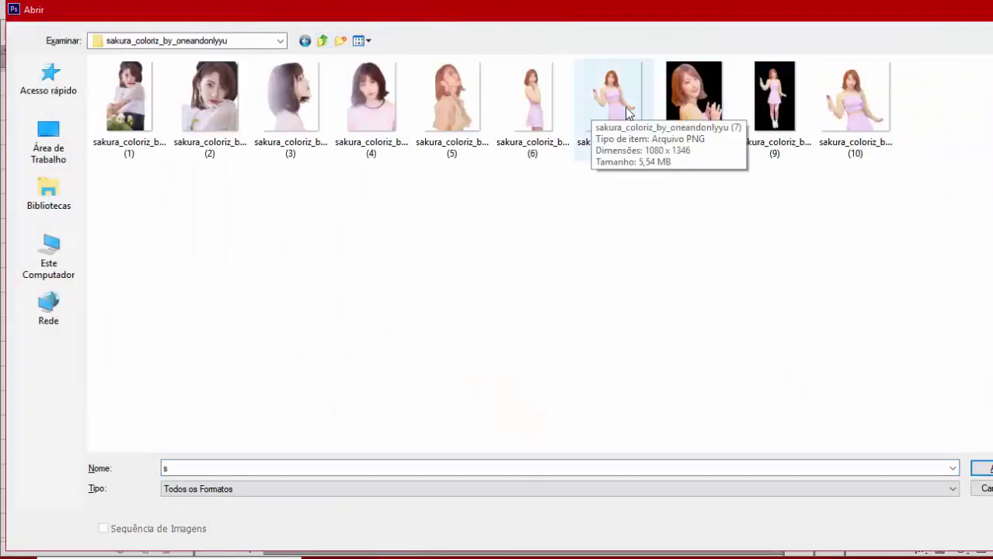
{"action": "double_click", "coordinate": [665, 107]}
{"action": "key", "text": "ctrl+o"}
{"action": "double_click", "coordinate": [780, 86]}
Open the image eunbi_coloriz_by_oneandonlyyu (11)
{"action": "key", "text": "ctrl+o"}
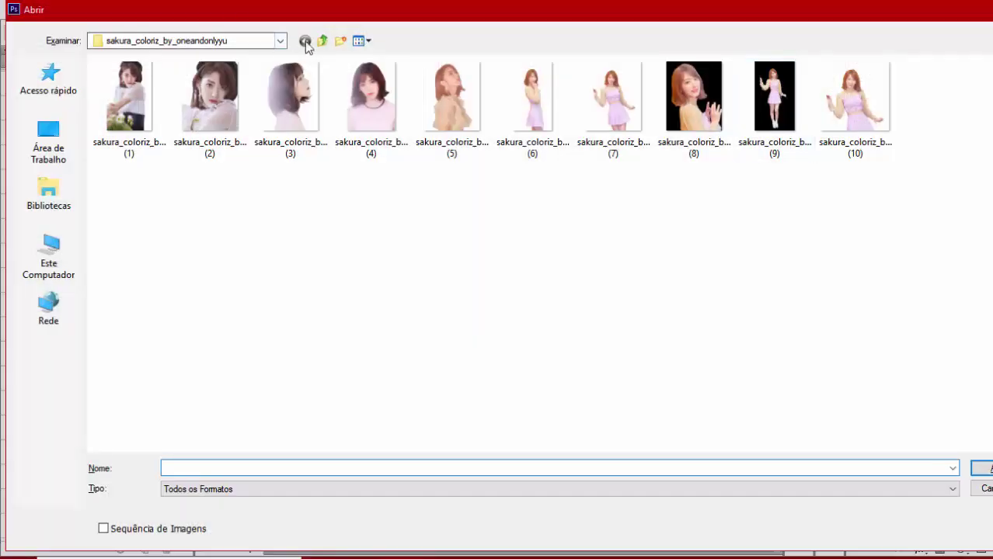
{"action": "left_click", "coordinate": [306, 41]}
{"action": "double_click", "coordinate": [311, 97]}
{"action": "double_click", "coordinate": [930, 100]}
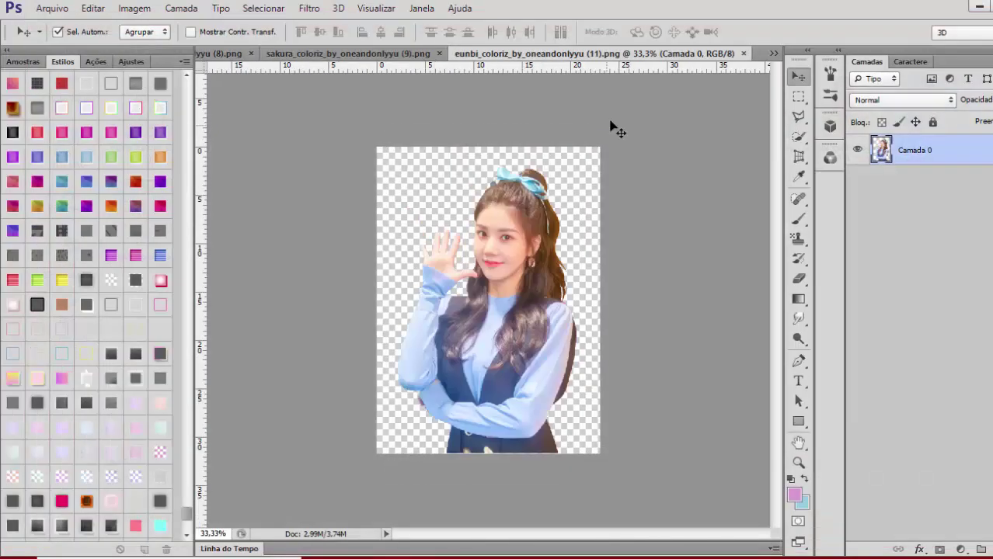
Turn the braided-hair portrait in its own document black and white with a gradient map
{"action": "left_click", "coordinate": [774, 54]}
{"action": "left_click", "coordinate": [814, 92]}
{"action": "left_click", "coordinate": [507, 54]}
{"action": "left_click", "coordinate": [774, 54]}
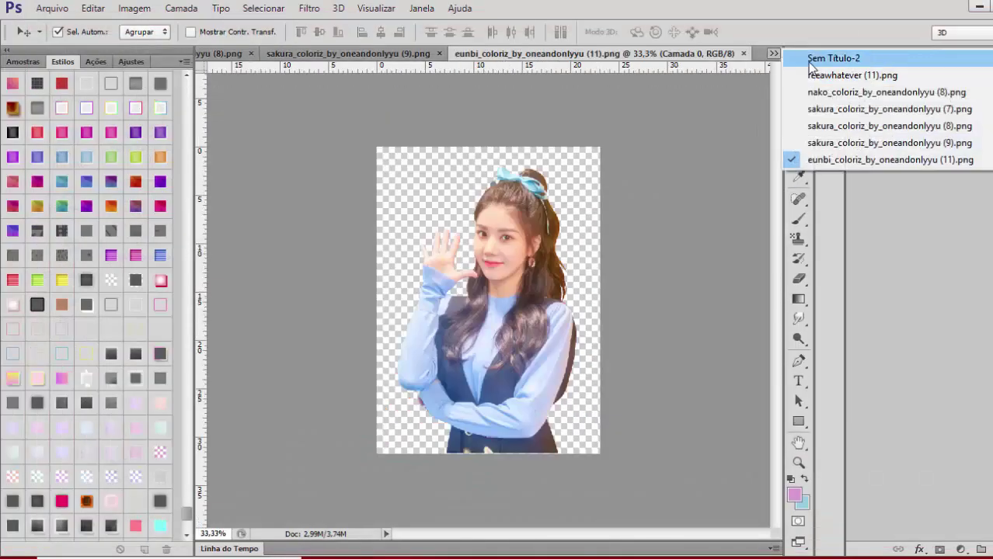
{"action": "left_click", "coordinate": [831, 58]}
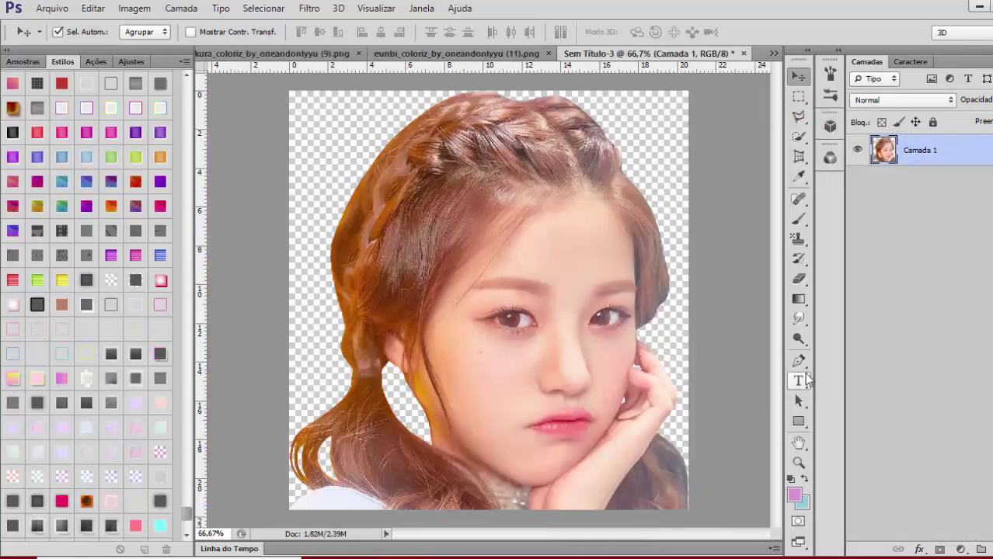
{"action": "left_click", "coordinate": [130, 62]}
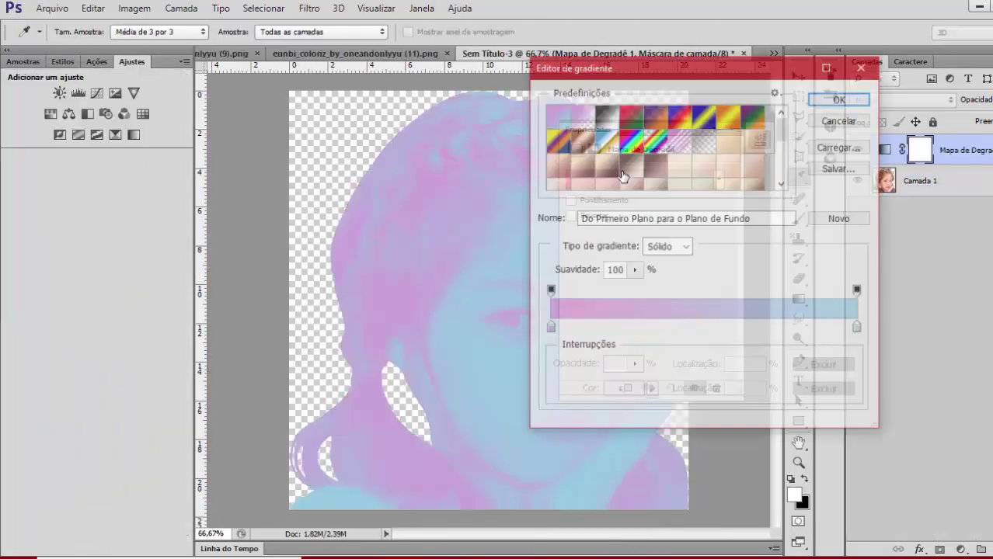
{"action": "left_click", "coordinate": [605, 115]}
{"action": "left_click", "coordinate": [549, 329]}
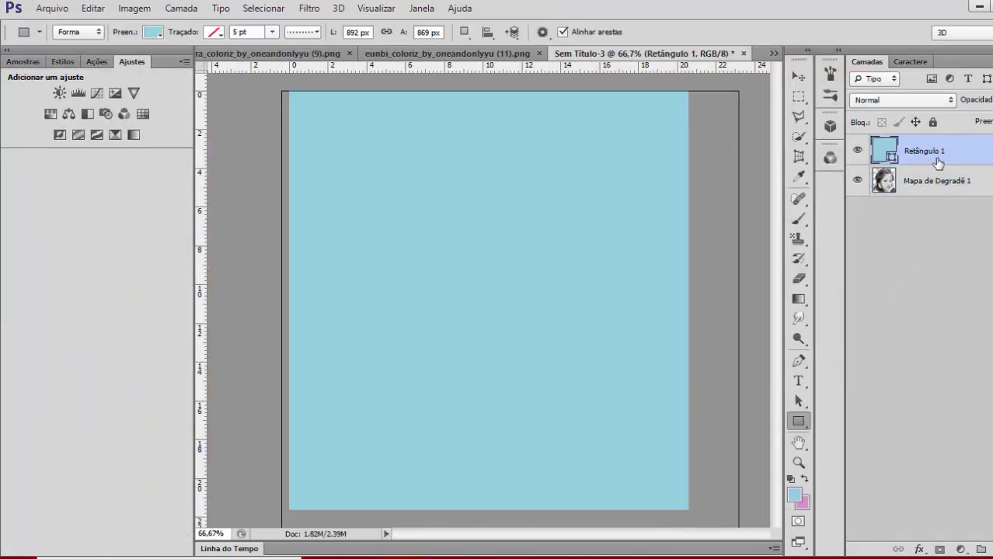
Clip the blue rectangle to the black-and-white portrait, blend it as a tint, merge the layers and select the whole image
{"action": "left_click", "coordinate": [878, 165], "text": "alt"}
{"action": "left_click", "coordinate": [901, 99]}
{"action": "left_click", "coordinate": [876, 163]}
{"action": "key", "text": "ctrl+e"}
{"action": "key", "text": "ctrl+a"}
Close the portrait document without saving, paste the tinted portrait into the banner and clip it to the checkered squares
{"action": "left_click", "coordinate": [743, 54]}
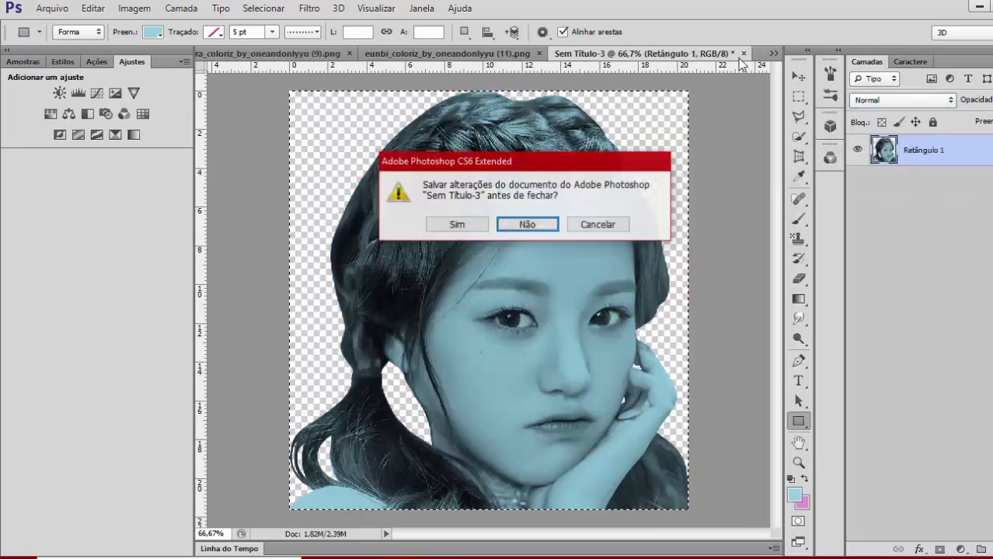
{"action": "left_click", "coordinate": [528, 223]}
{"action": "key", "text": "ctrl+v"}
{"action": "left_click", "coordinate": [799, 76]}
{"action": "key", "text": "ctrl+v"}
{"action": "left_click", "coordinate": [963, 154], "text": "alt"}
Scale the pasted blue portrait down and place it inside the upper checkered square
{"action": "key", "text": "ctrl+minus"}
{"action": "key", "text": "ctrl+t"}
{"action": "left_click_drag", "start_coordinate": [611, 232], "coordinate": [532, 216]}
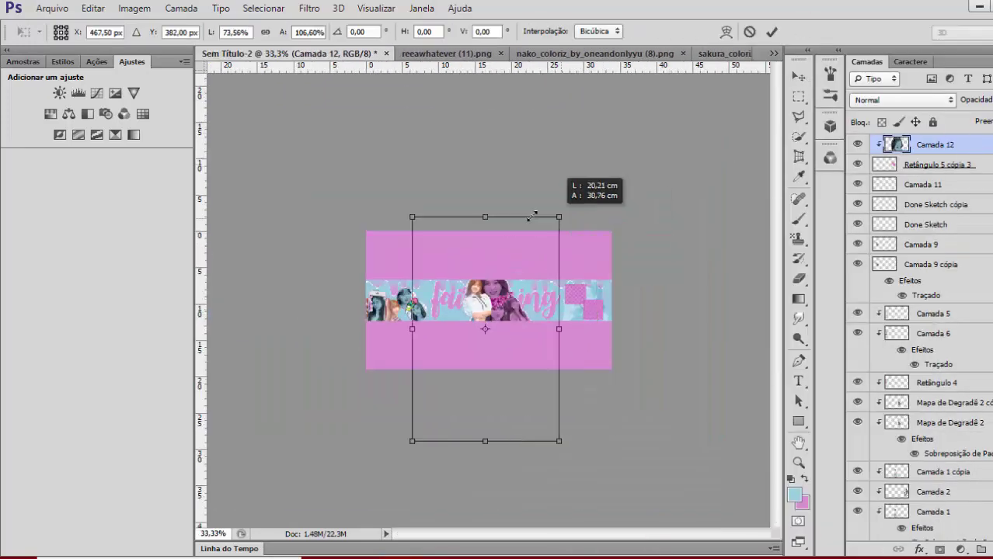
{"action": "left_click_drag", "start_coordinate": [439, 327], "coordinate": [664, 284]}
{"action": "key", "text": "ctrl+plus"}
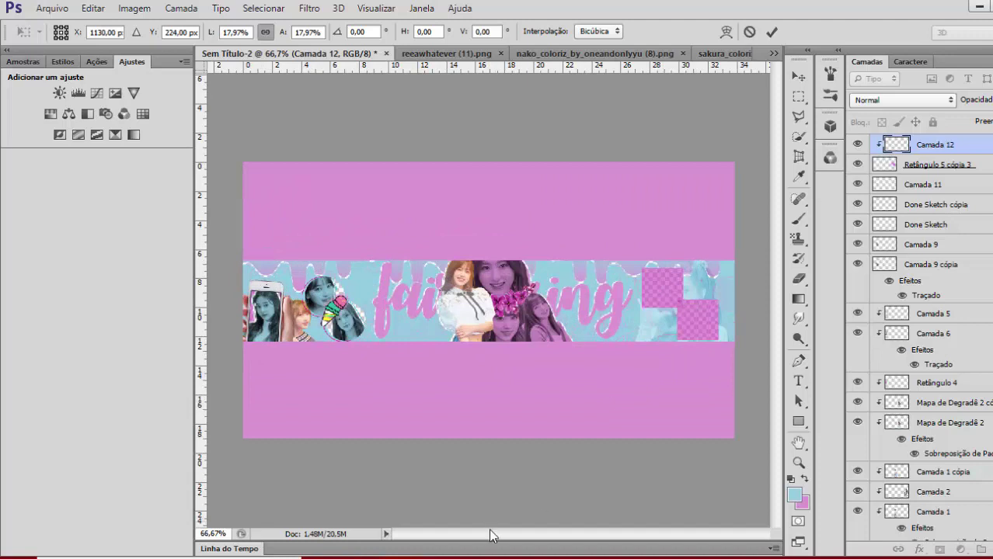
{"action": "key", "text": "ctrl+minus"}
{"action": "left_click_drag", "start_coordinate": [728, 276], "coordinate": [648, 276]}
{"action": "key", "text": "ctrl+plus"}
{"action": "key", "text": "ctrl+plus"}
{"action": "left_click_drag", "start_coordinate": [596, 535], "coordinate": [631, 535]}
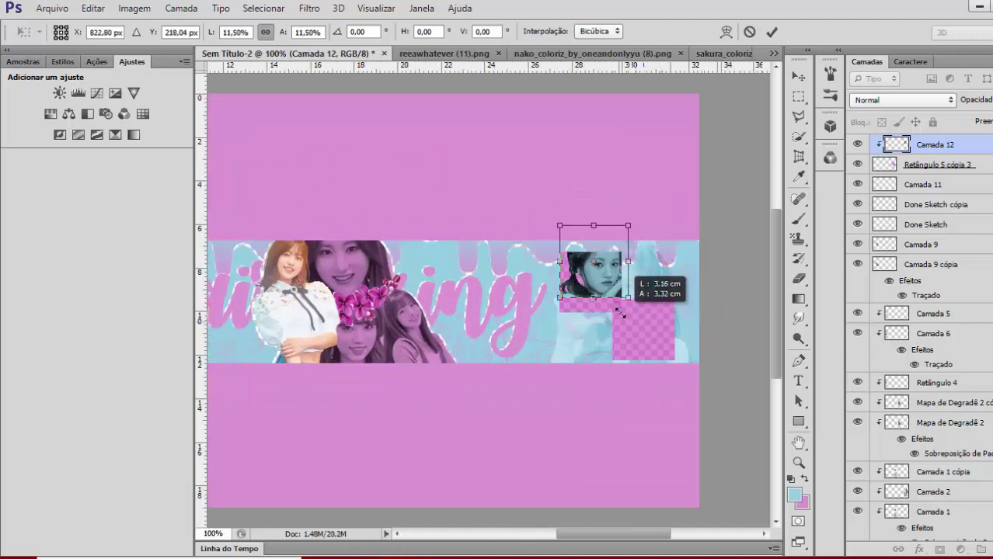
{"action": "key", "text": "Return"}
Select the lower checkered square's area and erase the part of the blue portrait that overlaps it
{"action": "key", "text": "m"}
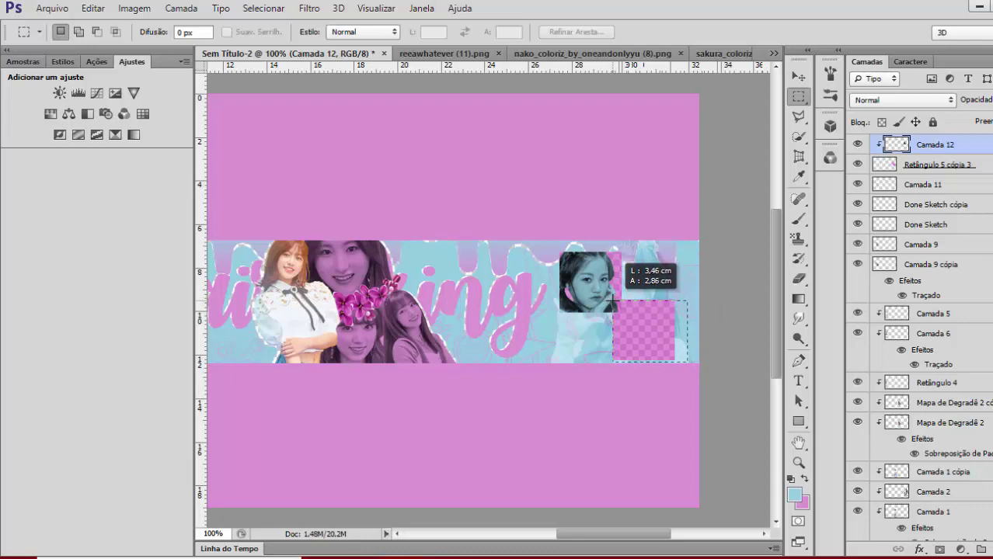
{"action": "key", "text": "ctrl+plus"}
{"action": "key", "text": "ctrl+plus"}
{"action": "key", "text": "ctrl+plus"}
{"action": "left_click_drag", "start_coordinate": [647, 535], "coordinate": [711, 543]}
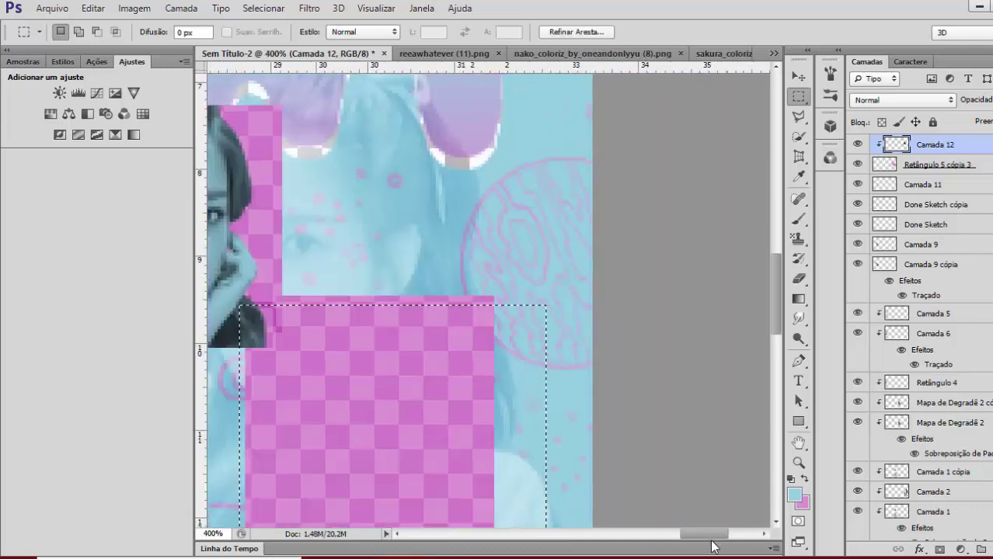
{"action": "scroll", "coordinate": [515, 463], "scroll_direction": "down", "scroll_amount": 3}
{"action": "left_click", "coordinate": [515, 463]}
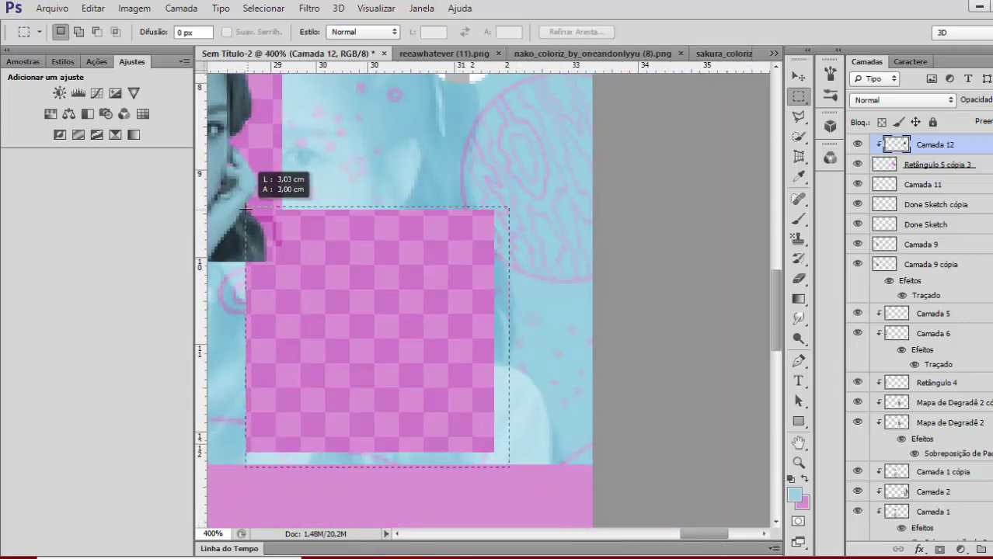
{"action": "left_click_drag", "start_coordinate": [245, 210], "coordinate": [246, 207]}
{"action": "key", "text": "ctrl+d"}
{"action": "left_click_drag", "start_coordinate": [703, 534], "coordinate": [677, 534]}
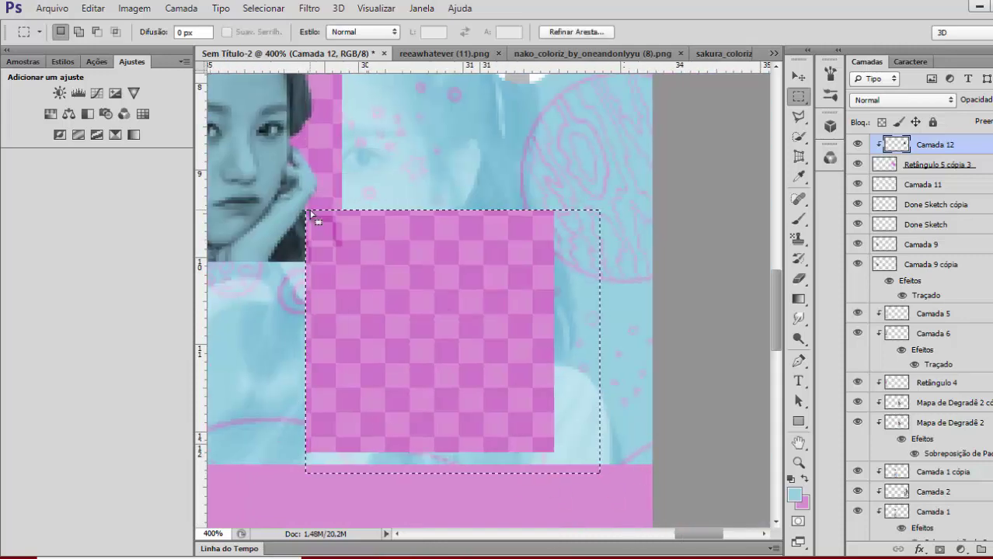
Switch to the nako (8) image with the pink beret and flip it horizontally
{"action": "key", "text": "ctrl+minus"}
{"action": "key", "text": "ctrl+minus"}
{"action": "left_click", "coordinate": [448, 53]}
{"action": "left_click", "coordinate": [557, 51]}
{"action": "left_click", "coordinate": [674, 53]}
{"action": "left_click", "coordinate": [412, 51]}
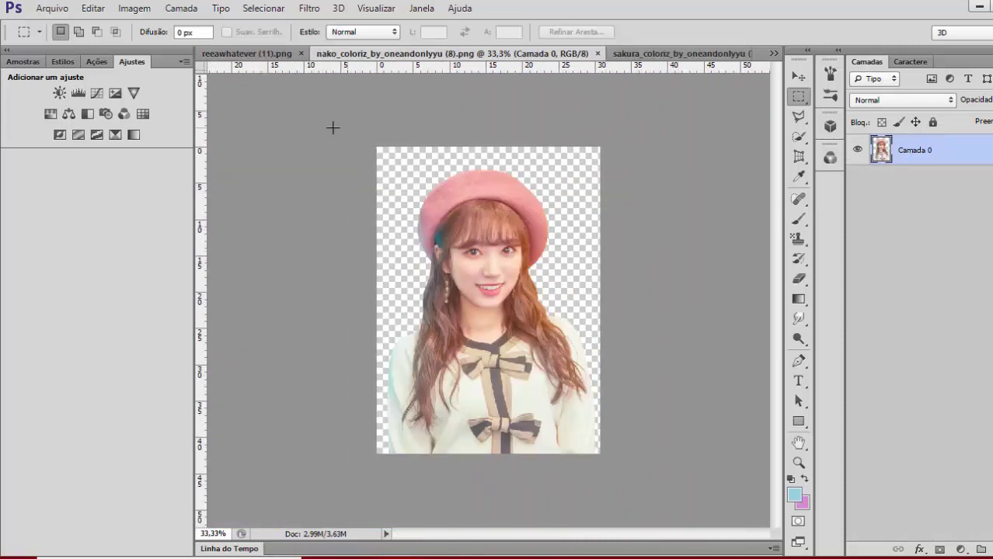
{"action": "left_click", "coordinate": [92, 7]}
{"action": "left_click", "coordinate": [394, 327]}
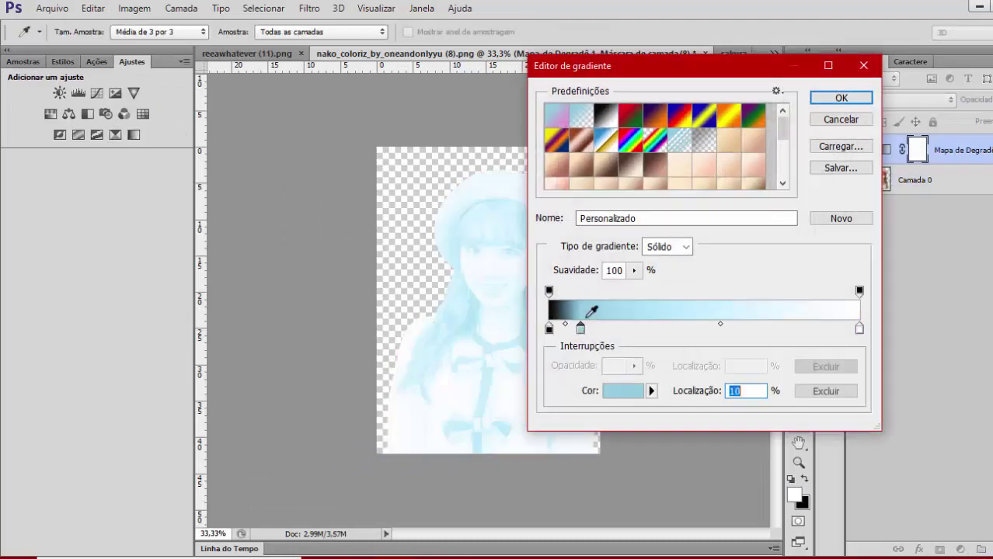
Tint the beret portrait with a gradient map and a clipped blue rectangle, merge the layers and select the whole image
{"action": "left_click_drag", "start_coordinate": [580, 327], "coordinate": [649, 326]}
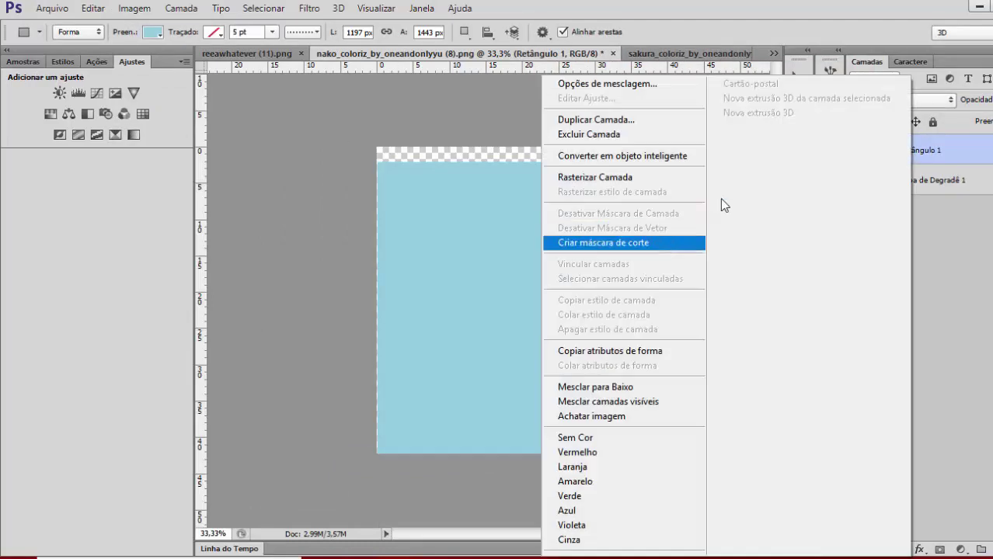
{"action": "left_click", "coordinate": [581, 241]}
{"action": "key", "text": "ctrl+e"}
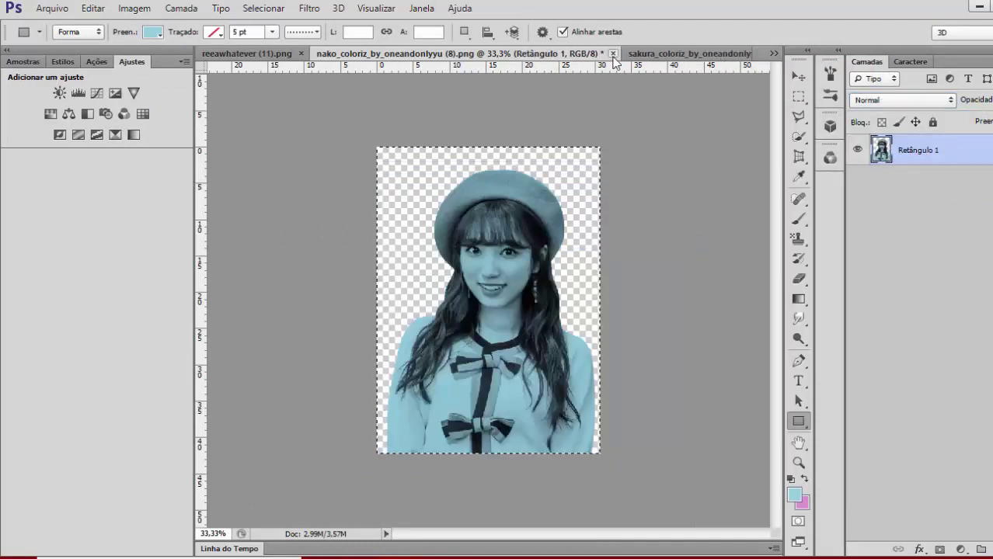
{"action": "key", "text": "v"}
{"action": "key", "text": "ctrl+a"}
{"action": "key", "text": "ctrl+s"}
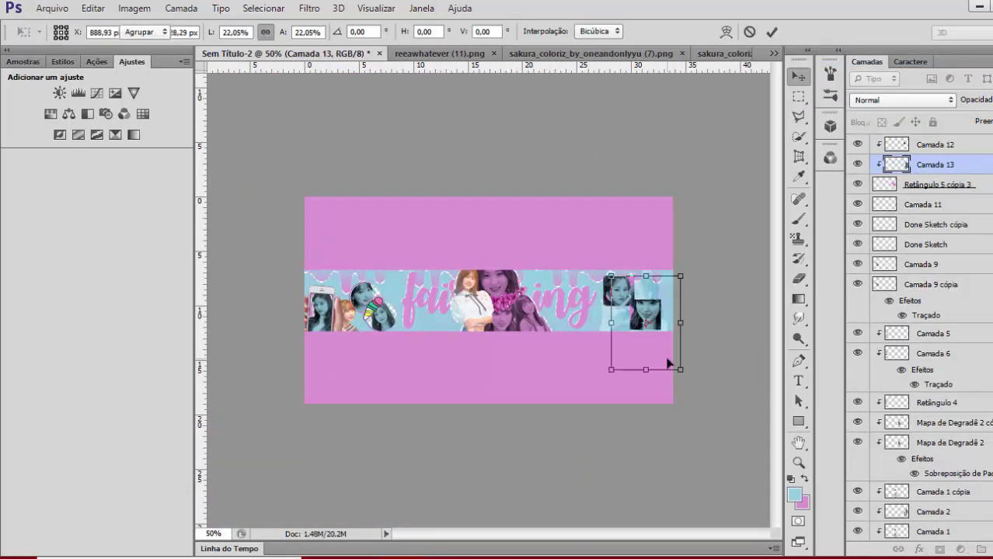
Scale the pasted beret portrait down and fit it inside the lower checkered square
{"action": "key", "text": "Return"}
{"action": "key", "text": "ctrl+plus"}
{"action": "key", "text": "ctrl+plus"}
{"action": "left_click_drag", "start_coordinate": [535, 536], "coordinate": [569, 536]}
{"action": "key", "text": "ctrl+t"}
{"action": "left_click_drag", "start_coordinate": [710, 253], "coordinate": [677, 277]}
{"action": "left_click_drag", "start_coordinate": [633, 334], "coordinate": [675, 290]}
{"action": "key", "text": "Return"}
{"action": "key", "text": "ctrl+t"}
{"action": "key", "text": "Return"}
{"action": "key", "text": "ctrl+plus"}
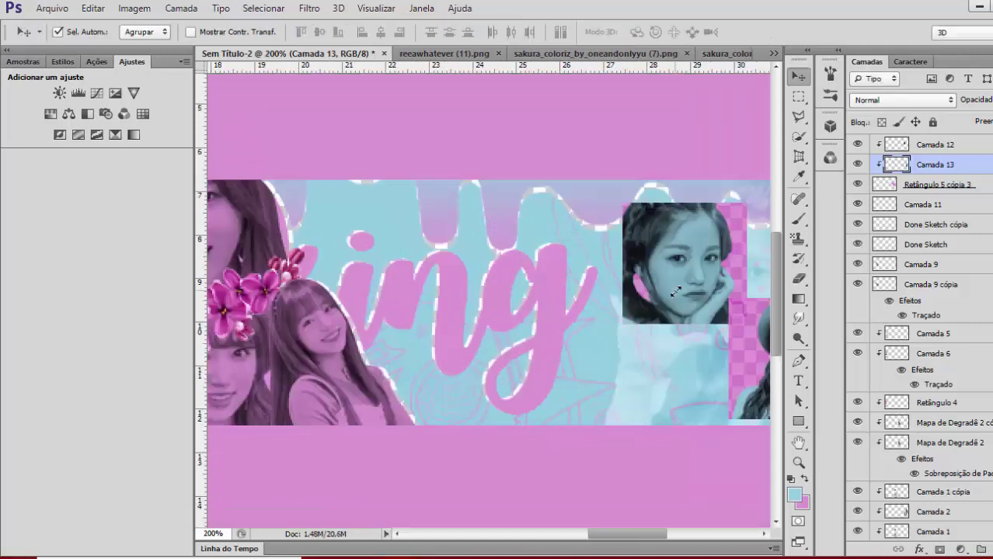
Merge both blue portraits with the checkered squares into a single layer
{"action": "left_click_drag", "start_coordinate": [611, 536], "coordinate": [646, 536]}
{"action": "left_click", "coordinate": [934, 146]}
{"action": "left_click", "coordinate": [930, 191], "text": "shift"}
{"action": "key", "text": "ctrl+e"}
Try backing the merged squares with a slightly offset duplicate carrying the white checkered pattern style
{"action": "key", "text": "ctrl+j"}
{"action": "left_click", "coordinate": [64, 62]}
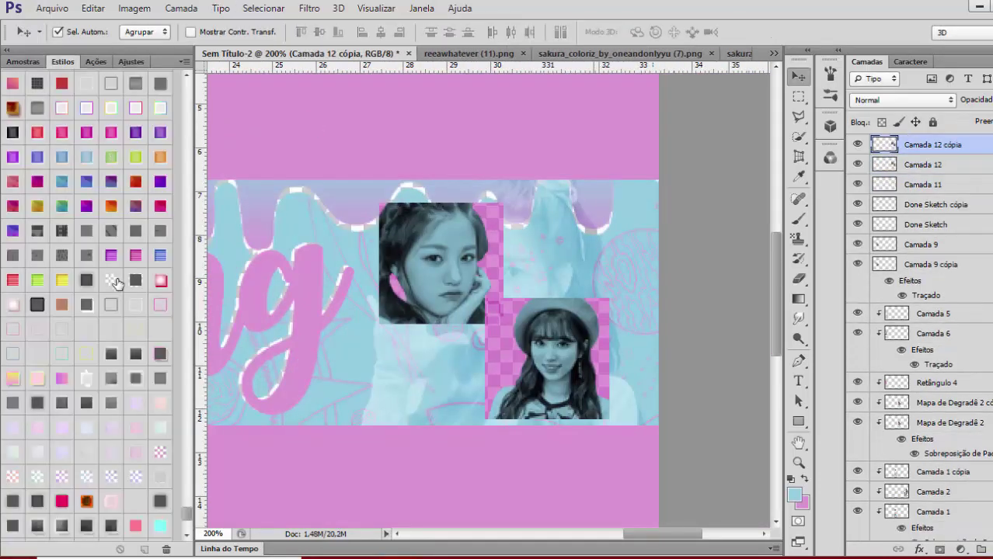
{"action": "left_click", "coordinate": [113, 279]}
{"action": "key", "text": "Down"}
{"action": "left_click", "coordinate": [959, 195]}
{"action": "left_click_drag", "start_coordinate": [963, 146], "coordinate": [977, 201]}
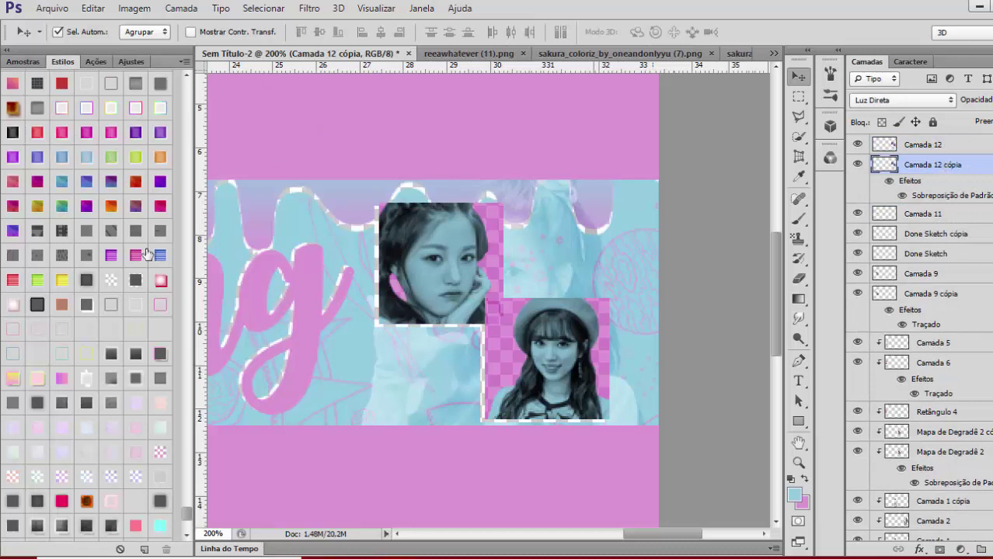
{"action": "key", "text": "Delete"}
Duplicate the merged squares layer and apply the white checkered style to the lower one
{"action": "left_click", "coordinate": [973, 148]}
{"action": "key", "text": "ctrl+j"}
{"action": "left_click", "coordinate": [971, 165]}
{"action": "left_click", "coordinate": [115, 282]}
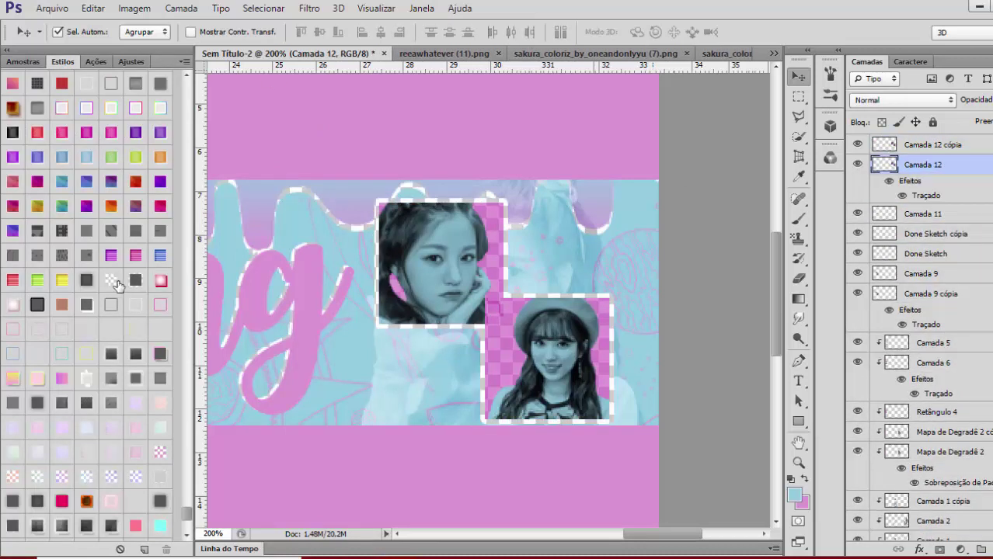
Move both squares layers down the stack to just above Camada 8, beneath the paint drips
{"action": "left_click", "coordinate": [970, 150], "text": "shift"}
{"action": "left_click_drag", "start_coordinate": [969, 150], "coordinate": [951, 250]}
{"action": "scroll", "coordinate": [977, 435], "scroll_direction": "down", "scroll_amount": 5}
{"action": "scroll", "coordinate": [963, 288], "scroll_direction": "down", "scroll_amount": 1}
{"action": "left_click_drag", "start_coordinate": [962, 165], "coordinate": [950, 367]}
{"action": "scroll", "coordinate": [952, 358], "scroll_direction": "down", "scroll_amount": 1}
{"action": "left_click_drag", "start_coordinate": [963, 270], "coordinate": [940, 473]}
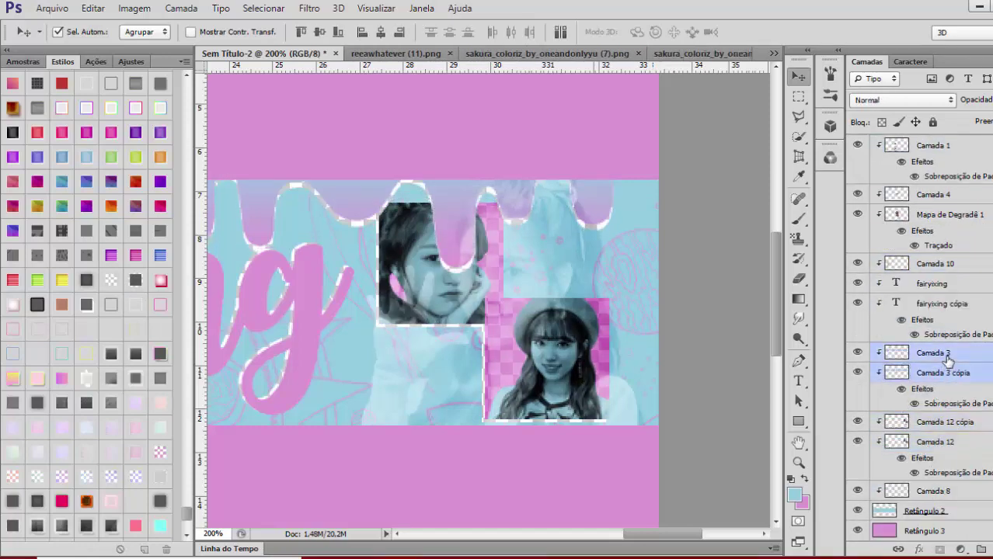
Shift the two paint-drip layers up by about 20 px
{"action": "key", "text": "shift+Up"}
{"action": "key", "text": "shift+Up"}
{"action": "key", "text": "ctrl+minus"}
{"action": "key", "text": "ctrl+minus"}
{"action": "key", "text": "ctrl+plus"}
{"action": "left_click_drag", "start_coordinate": [611, 535], "coordinate": [634, 535]}
Delete the faded blue woman behind the portrait squares
{"action": "left_click", "coordinate": [943, 216]}
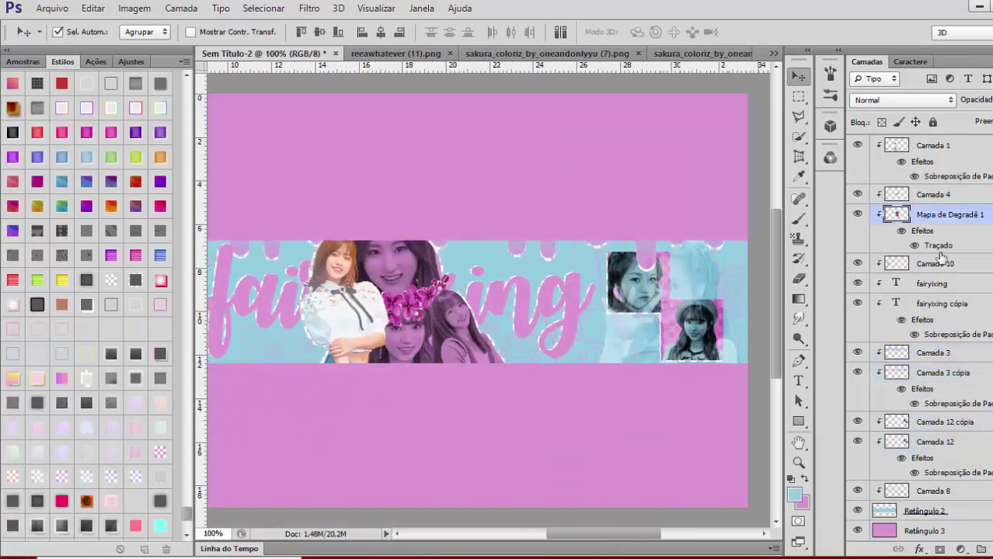
{"action": "scroll", "coordinate": [940, 253], "scroll_direction": "up", "scroll_amount": 2}
{"action": "left_click", "coordinate": [940, 169]}
{"action": "key", "text": "Delete"}
Look through the open singer cut-outs to choose images for the banner's free area
{"action": "left_click", "coordinate": [592, 58]}
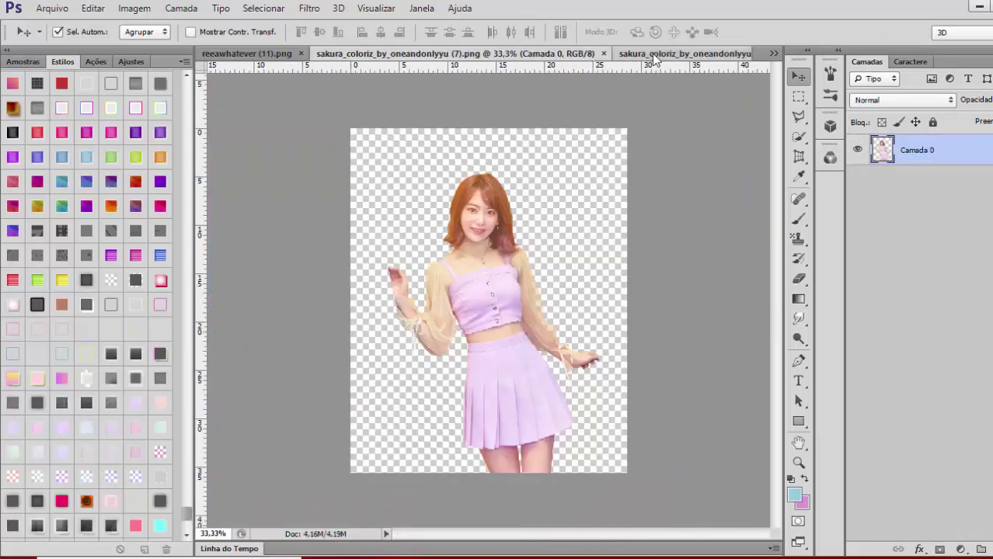
{"action": "left_click", "coordinate": [653, 56]}
{"action": "left_click", "coordinate": [368, 56]}
{"action": "left_click", "coordinate": [643, 56]}
{"action": "left_click", "coordinate": [774, 54]}
{"action": "left_click", "coordinate": [846, 142]}
{"action": "left_click", "coordinate": [220, 54]}
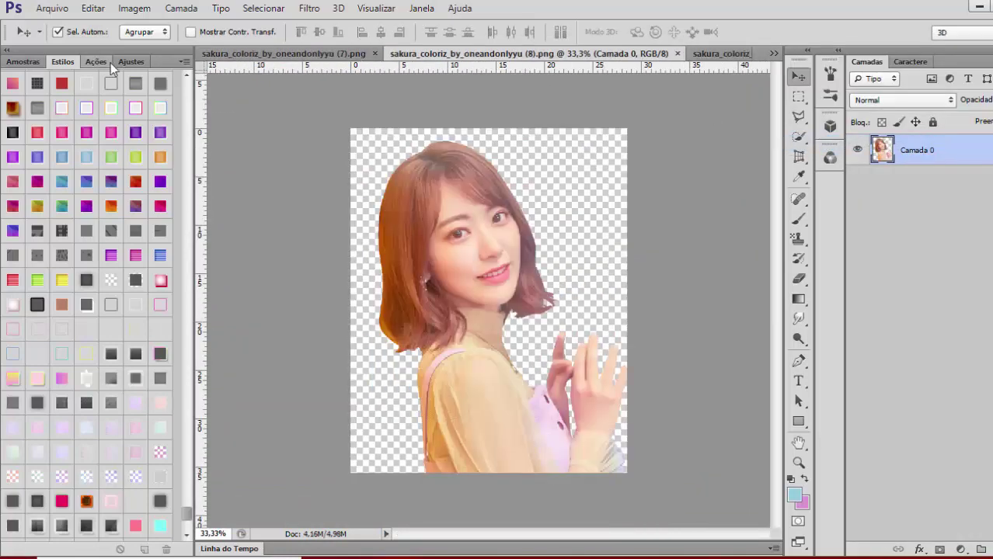
{"action": "left_click", "coordinate": [233, 55]}
{"action": "left_click", "coordinate": [217, 55]}
Paste the waving woman in blue above Camada 8, scale her down and place her at the banner's end behind the squares
{"action": "left_click_drag", "start_coordinate": [592, 534], "coordinate": [613, 534]}
{"action": "scroll", "coordinate": [945, 404], "scroll_direction": "down", "scroll_amount": 3}
{"action": "left_click", "coordinate": [945, 450]}
{"action": "scroll", "coordinate": [945, 451], "scroll_direction": "down", "scroll_amount": 3}
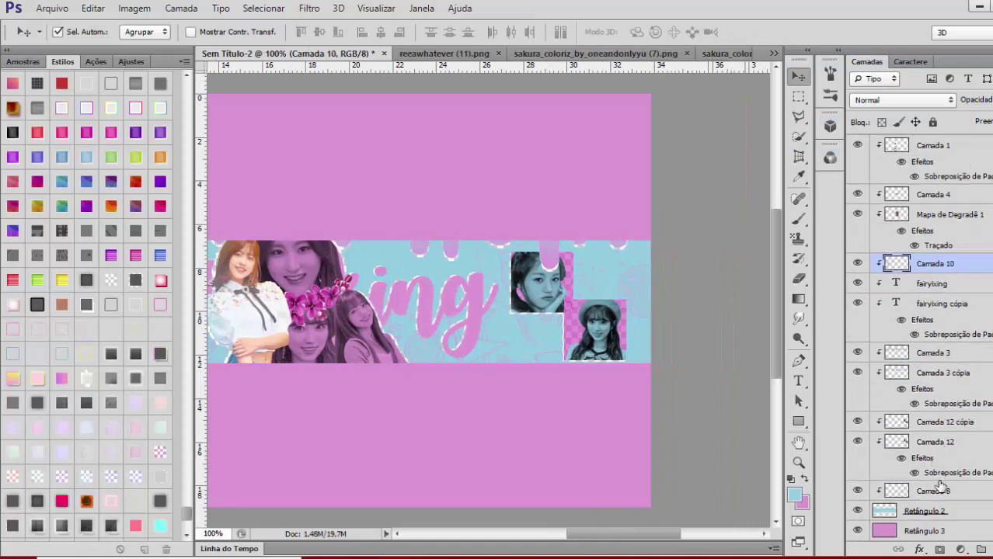
{"action": "left_click", "coordinate": [940, 488]}
{"action": "key", "text": "ctrl+v"}
{"action": "key", "text": "ctrl+t"}
{"action": "left_click_drag", "start_coordinate": [653, 93], "coordinate": [526, 296]}
{"action": "left_click_drag", "start_coordinate": [469, 417], "coordinate": [651, 234]}
{"action": "left_click_drag", "start_coordinate": [686, 211], "coordinate": [596, 361]}
{"action": "left_click_drag", "start_coordinate": [576, 386], "coordinate": [644, 250]}
{"action": "key", "text": "Return"}
Copy the whole sakura (7) cut-out in the lavender outfit and return to the banner document
{"action": "left_click", "coordinate": [721, 55]}
{"action": "left_click", "coordinate": [366, 56]}
{"action": "key", "text": "ctrl+a"}
{"action": "key", "text": "ctrl+c"}
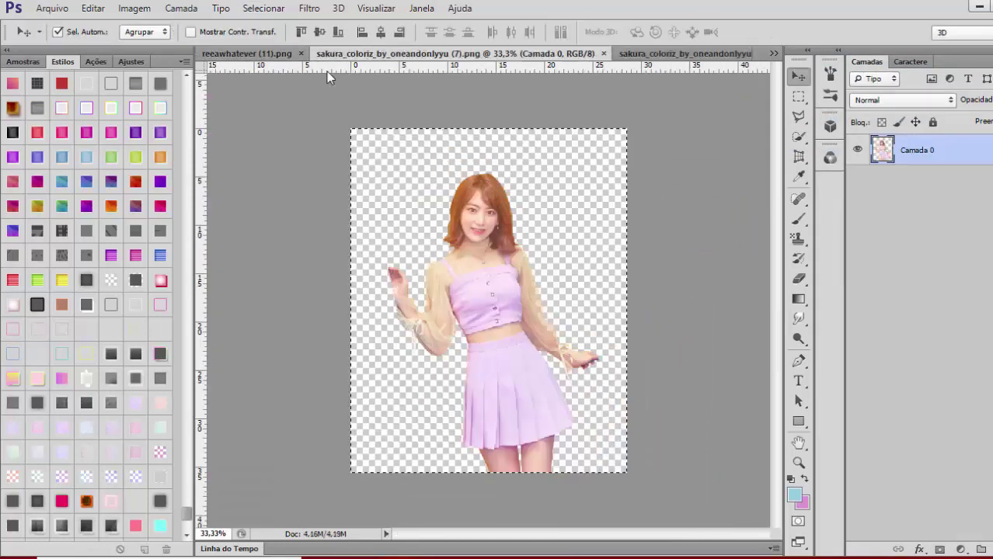
{"action": "left_click", "coordinate": [235, 54]}
{"action": "left_click", "coordinate": [773, 54]}
{"action": "left_click", "coordinate": [808, 60]}
Paste the lavender-outfit woman, scale her down beside the lower portrait square and stack her layer above Camada 12 cópia
{"action": "key", "text": "ctrl+v"}
{"action": "key", "text": "ctrl+t"}
{"action": "left_click_drag", "start_coordinate": [652, 93], "coordinate": [268, 146]}
{"action": "left_click_drag", "start_coordinate": [260, 204], "coordinate": [598, 282]}
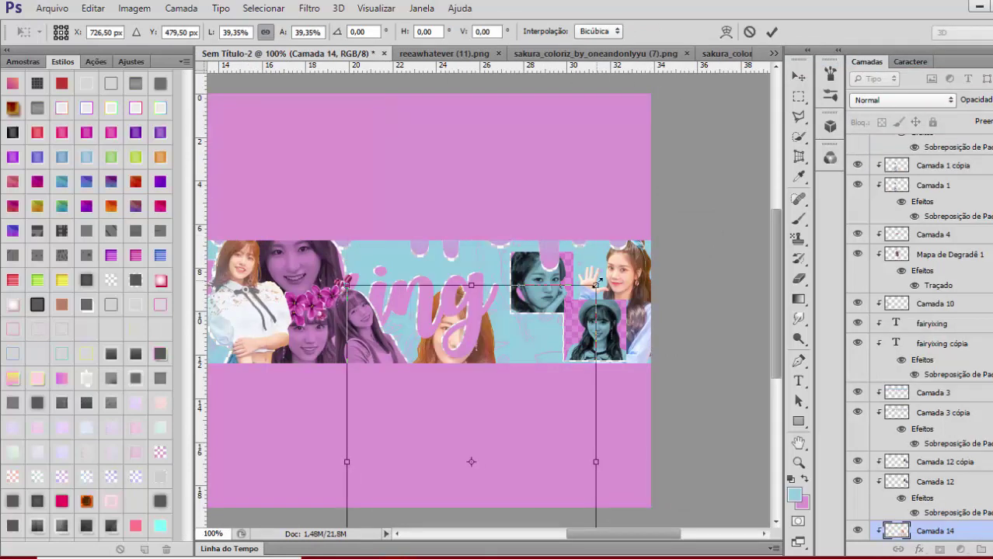
{"action": "left_click_drag", "start_coordinate": [949, 531], "coordinate": [940, 403]}
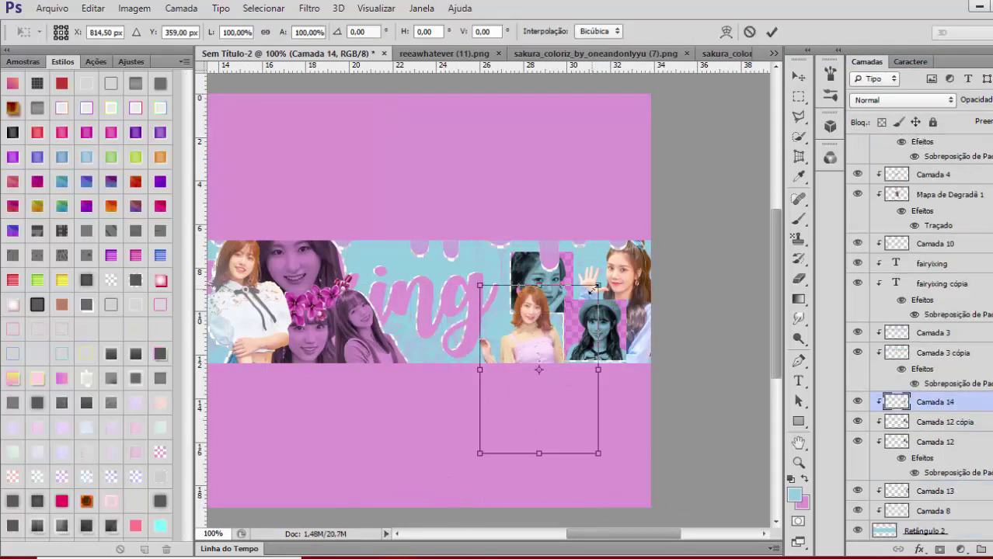
{"action": "key", "text": "Return"}
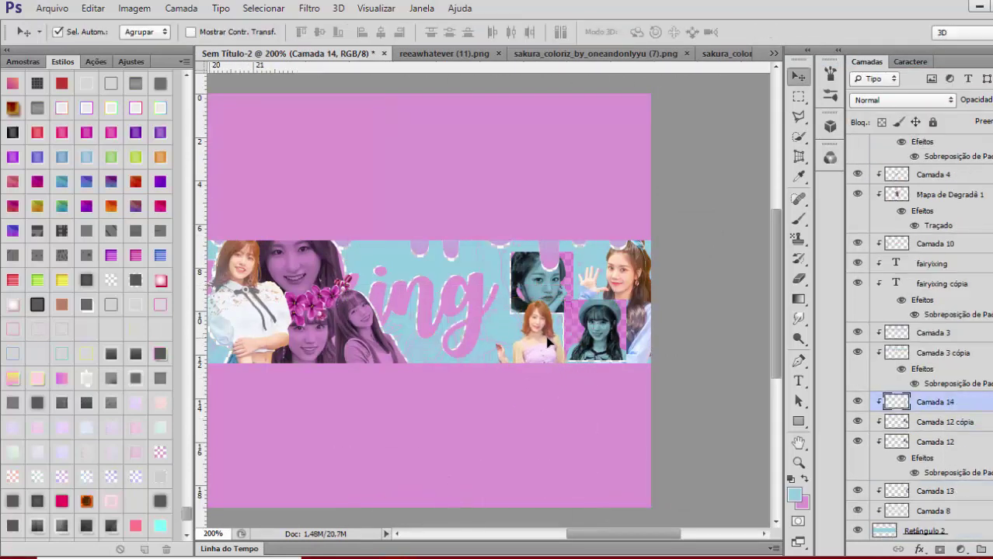
Duplicate Camada 13, place the copy beneath it and restore the clipping mask on the layers above the banner shape
{"action": "key", "text": "ctrl+minus"}
{"action": "key", "text": "ctrl+plus"}
{"action": "left_click_drag", "start_coordinate": [598, 534], "coordinate": [634, 534]}
{"action": "scroll", "coordinate": [933, 448], "scroll_direction": "down", "scroll_amount": 1}
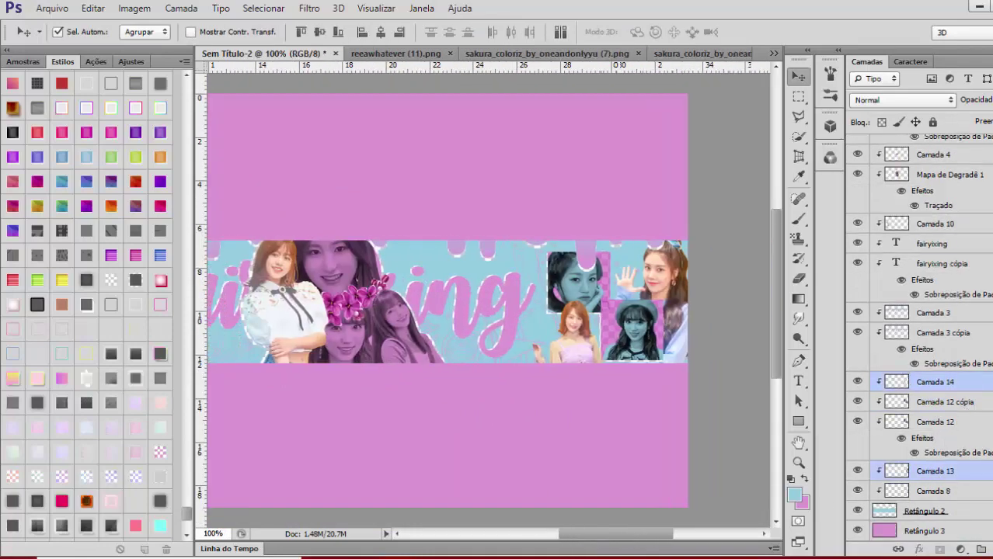
{"action": "left_click", "coordinate": [949, 471]}
{"action": "key", "text": "ctrl+j"}
{"action": "left_click_drag", "start_coordinate": [968, 450], "coordinate": [967, 479]}
{"action": "left_click", "coordinate": [960, 450]}
{"action": "scroll", "coordinate": [960, 435], "scroll_direction": "up", "scroll_amount": 10}
{"action": "left_click", "coordinate": [975, 143], "text": "shift"}
{"action": "right_click", "coordinate": [983, 148]}
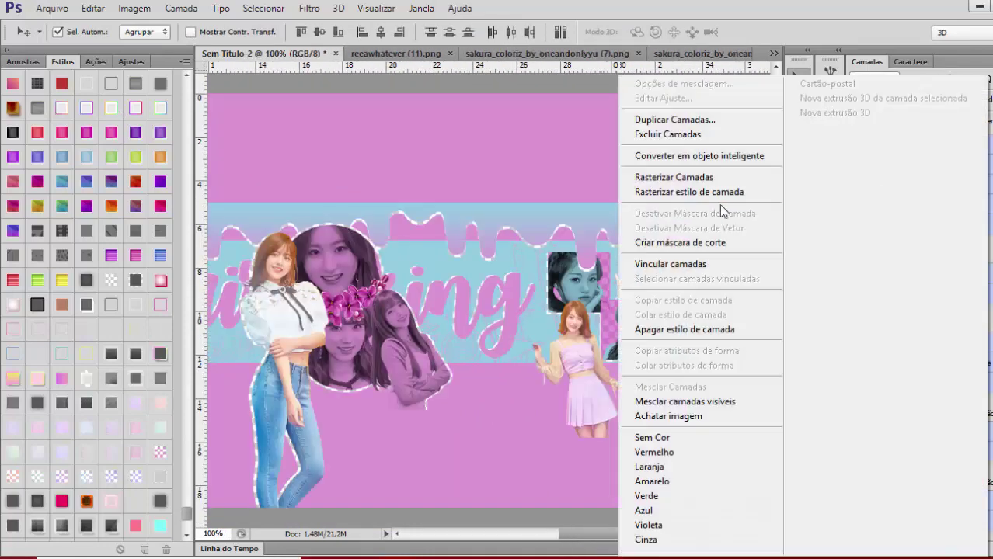
{"action": "left_click", "coordinate": [679, 243]}
{"action": "key", "text": "ctrl+minus"}
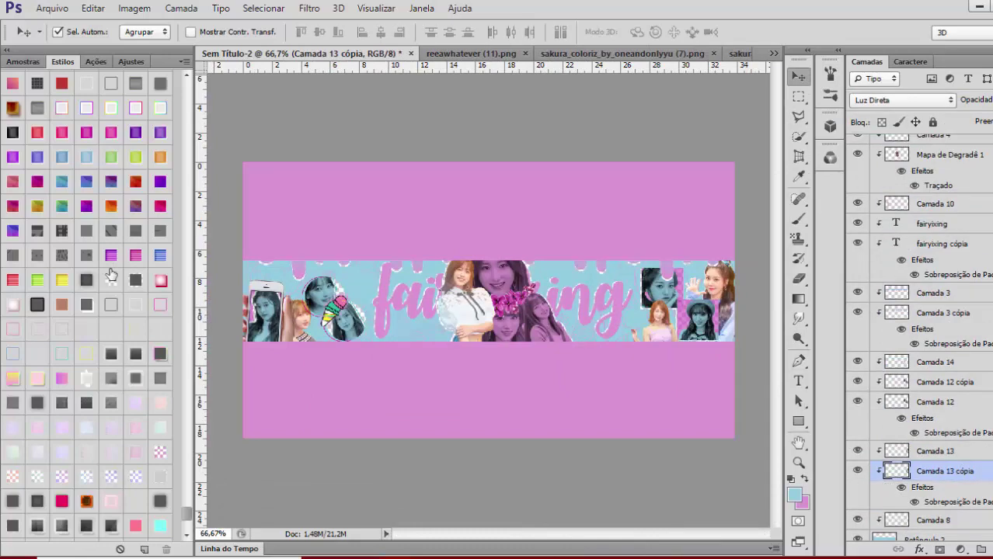
Apply the pale checkered layer style to Camada 13 cópia and to the fairyixing cópia title layer
{"action": "scroll", "coordinate": [110, 274], "scroll_direction": "down", "scroll_amount": 7}
{"action": "left_click", "coordinate": [110, 428]}
{"action": "key", "text": "ctrl+plus"}
{"action": "left_click_drag", "start_coordinate": [546, 536], "coordinate": [579, 546]}
{"action": "left_click", "coordinate": [65, 305]}
{"action": "scroll", "coordinate": [932, 411], "scroll_direction": "down", "scroll_amount": 3}
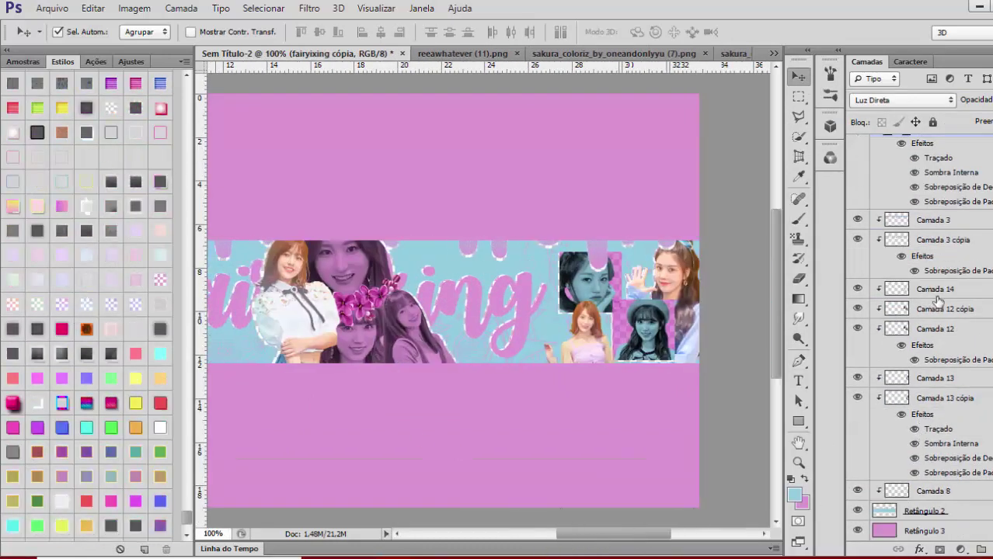
Duplicate Camada 14, clip the copy to the banner and apply the pale checkered style to the original beneath it
{"action": "key", "text": "ctrl+j"}
{"action": "double_click", "coordinate": [984, 291]}
{"action": "left_click_drag", "start_coordinate": [776, 314], "coordinate": [448, 276]}
{"action": "left_click", "coordinate": [805, 319]}
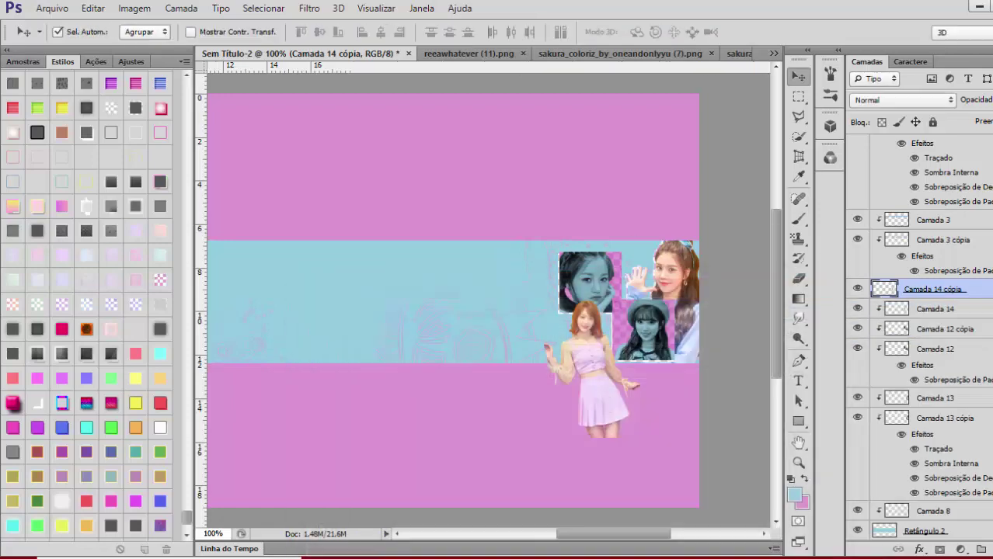
{"action": "right_click", "coordinate": [980, 291]}
{"action": "left_click", "coordinate": [902, 292]}
{"action": "left_click", "coordinate": [61, 304]}
{"action": "key", "text": "ctrl+plus"}
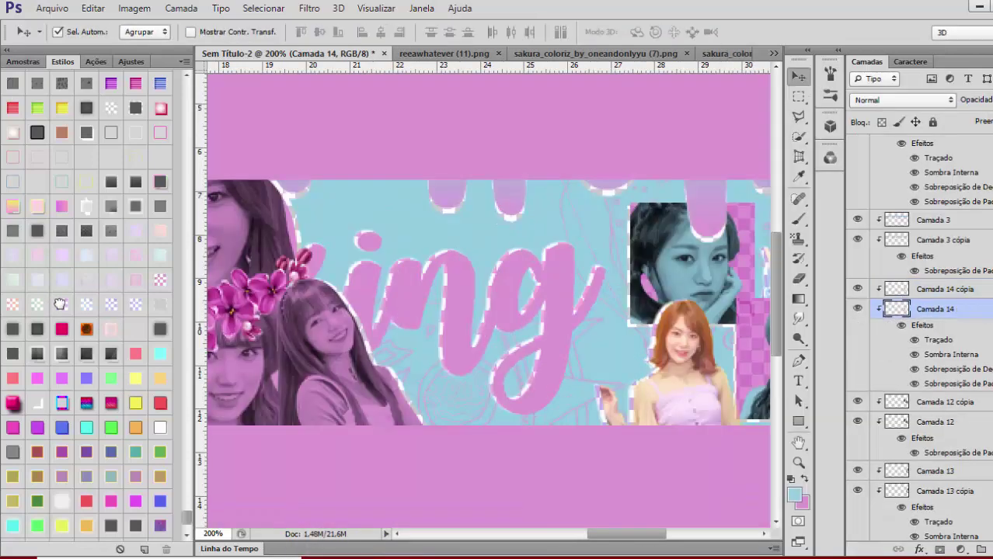
Run the Sketch Light action on the roller skate sticker in reeawhatever (11).png with pink as the foreground colour
{"action": "key", "text": "ctrl+minus"}
{"action": "key", "text": "ctrl+minus"}
{"action": "left_click", "coordinate": [448, 54]}
{"action": "left_click", "coordinate": [248, 54]}
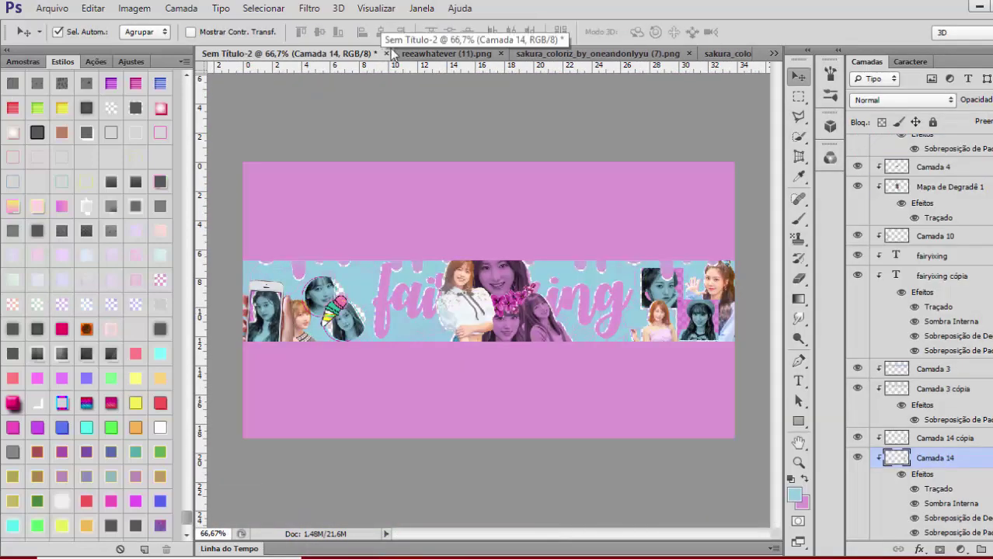
{"action": "left_click", "coordinate": [435, 53]}
{"action": "left_click", "coordinate": [806, 480]}
{"action": "left_click", "coordinate": [800, 221]}
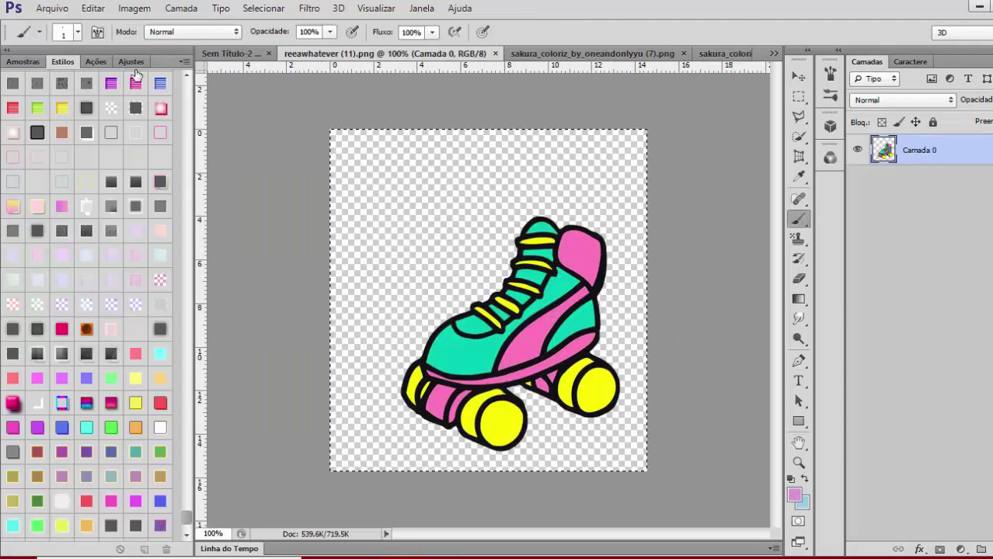
{"action": "left_click", "coordinate": [95, 61]}
{"action": "left_click", "coordinate": [98, 549]}
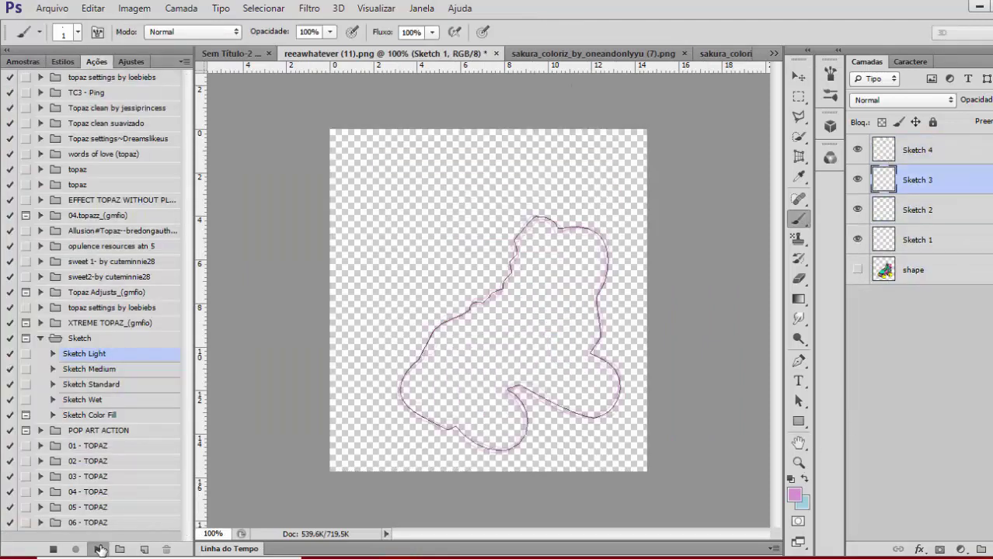
Merge the roller skate's visible sketch layers, copy the whole outline and paste it into the banner document
{"action": "right_click", "coordinate": [944, 150]}
{"action": "left_click", "coordinate": [839, 221]}
{"action": "key", "text": "ctrl+a"}
{"action": "left_click", "coordinate": [508, 53]}
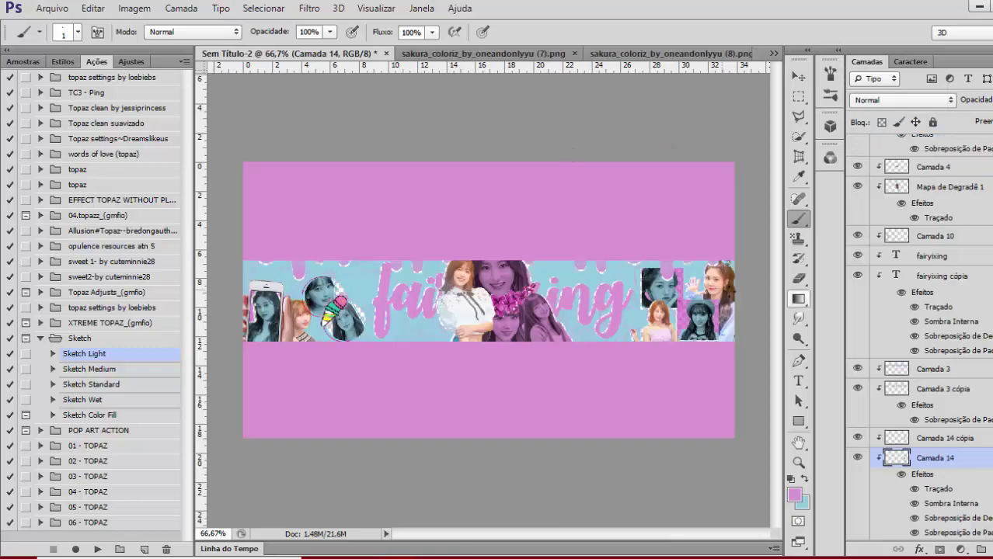
{"action": "key", "text": "ctrl+v"}
{"action": "key", "text": "ctrl+t"}
{"action": "key", "text": "Return"}
Open the coloured roller skate from the materials' others/stickers folder and paste it above its sketch outline in the banner
{"action": "key", "text": "ctrl+o"}
{"action": "left_click", "coordinate": [48, 195]}
{"action": "double_click", "coordinate": [129, 101]}
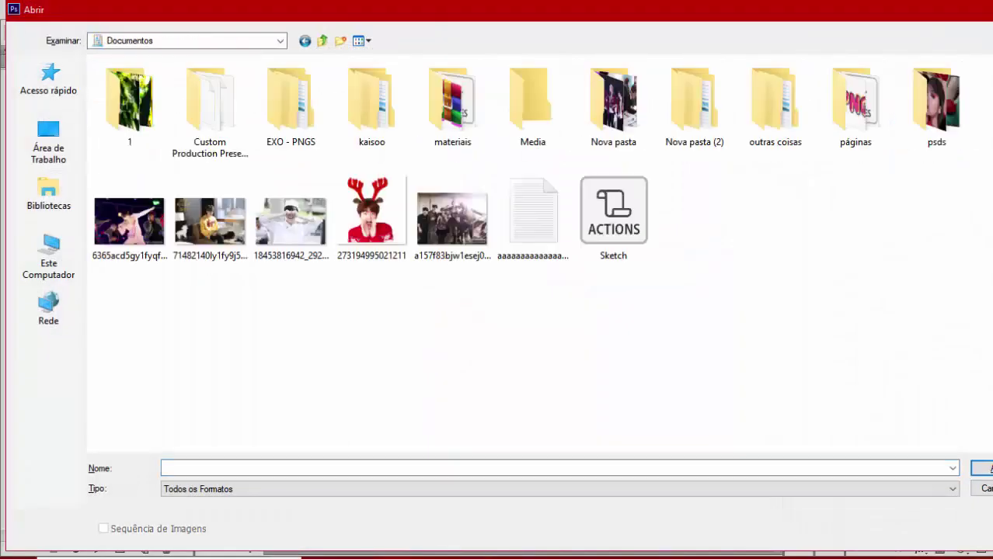
{"action": "double_click", "coordinate": [426, 107]}
{"action": "double_click", "coordinate": [780, 100]}
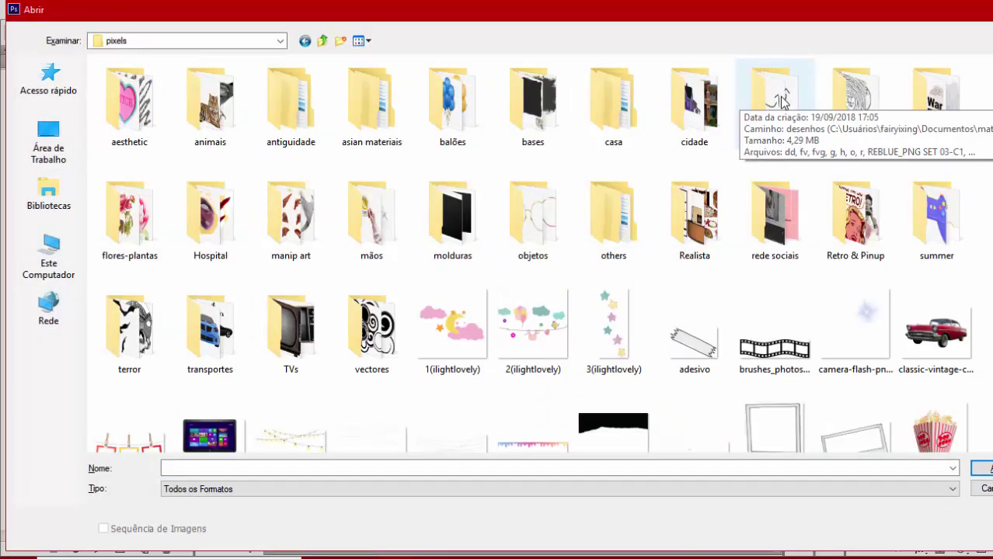
{"action": "double_click", "coordinate": [614, 217]}
{"action": "double_click", "coordinate": [710, 212]}
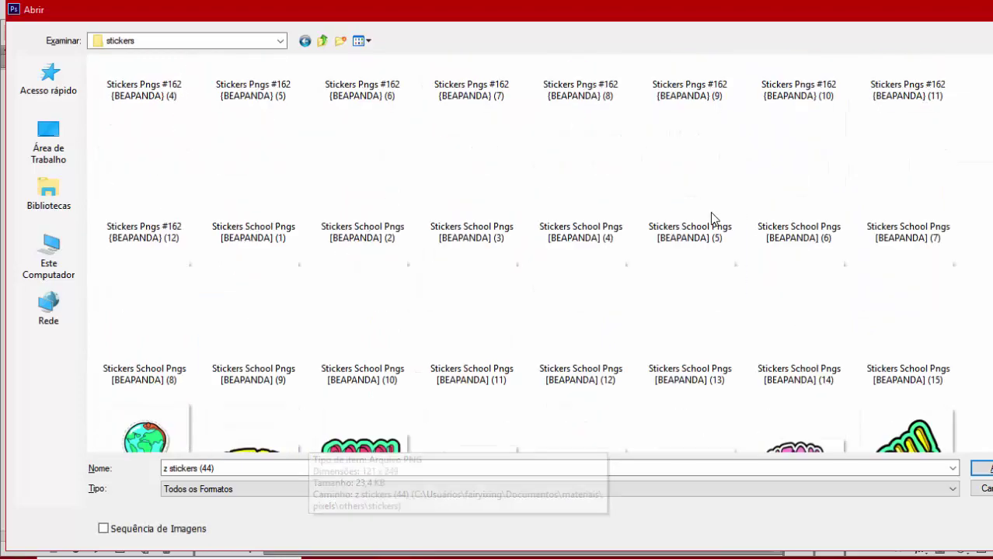
{"action": "scroll", "coordinate": [625, 236], "scroll_direction": "up", "scroll_amount": 10}
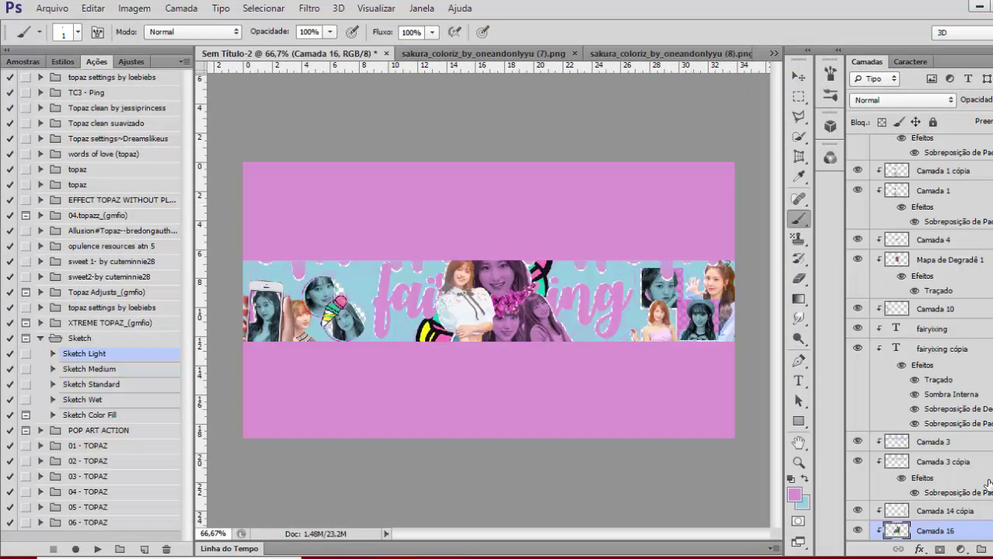
Scale the roller skate and its outline together to 19.90% and place them above the start of "ing"
{"action": "key", "text": "ctrl+t"}
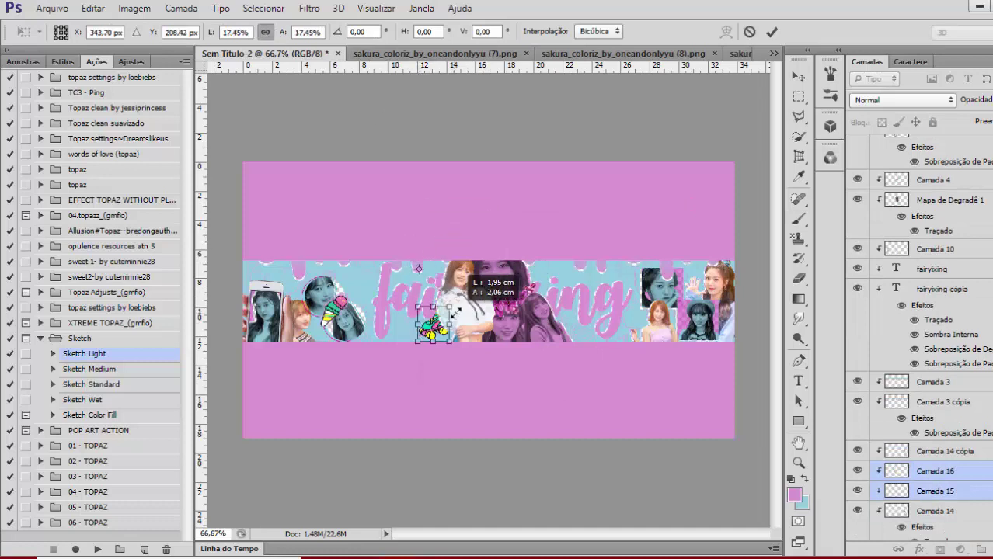
{"action": "left_click_drag", "start_coordinate": [456, 312], "coordinate": [457, 305]}
{"action": "key", "text": "ctrl+plus"}
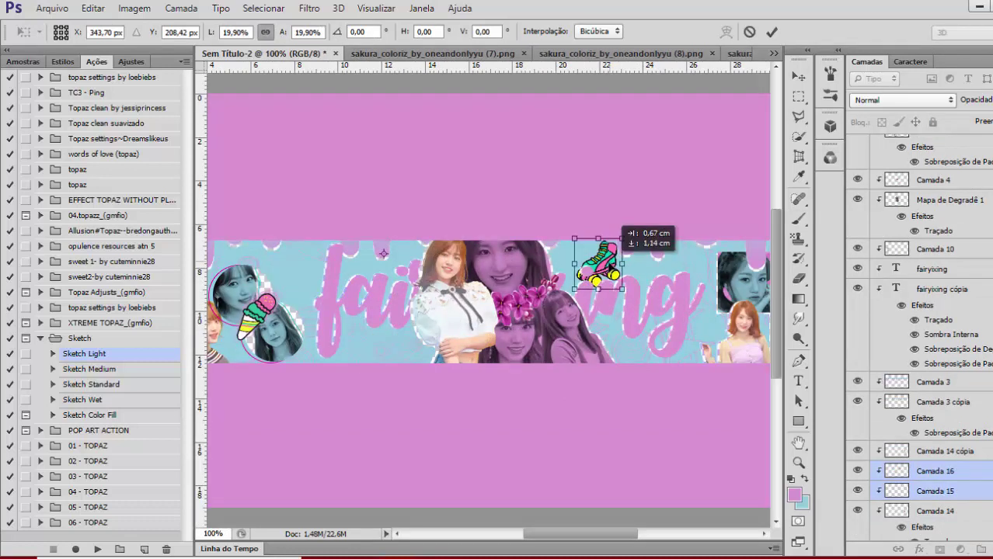
{"action": "left_click_drag", "start_coordinate": [608, 280], "coordinate": [605, 252]}
{"action": "key", "text": "Return"}
Duplicate the skate's sketch outline Camada 15 twice and clip both copies to the banner
{"action": "left_click", "coordinate": [934, 491]}
{"action": "key", "text": "ctrl+t"}
{"action": "key", "text": "Return"}
{"action": "key", "text": "ctrl+j"}
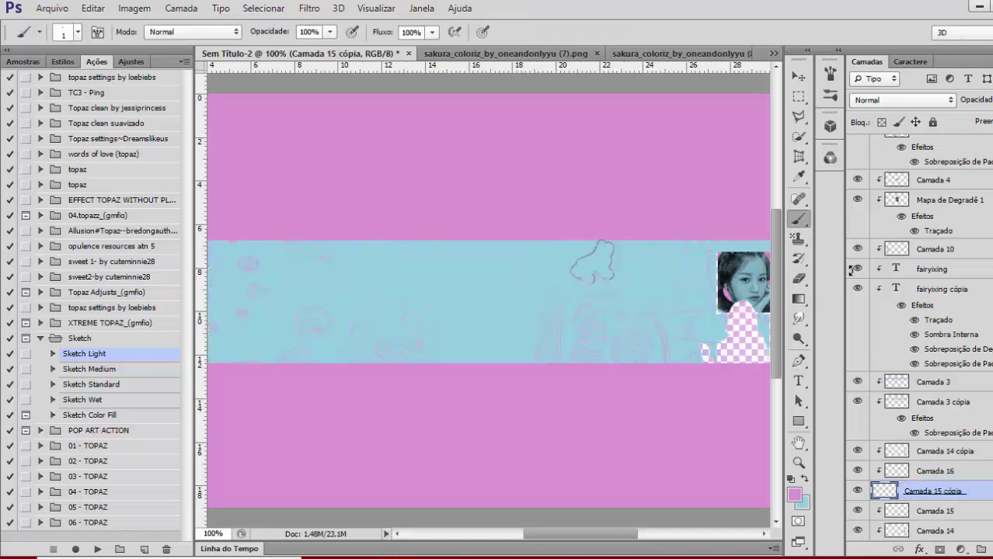
{"action": "left_click", "coordinate": [956, 507], "text": "ctrl"}
{"action": "right_click", "coordinate": [956, 491]}
{"action": "left_click", "coordinate": [740, 173]}
{"action": "left_click", "coordinate": [803, 79]}
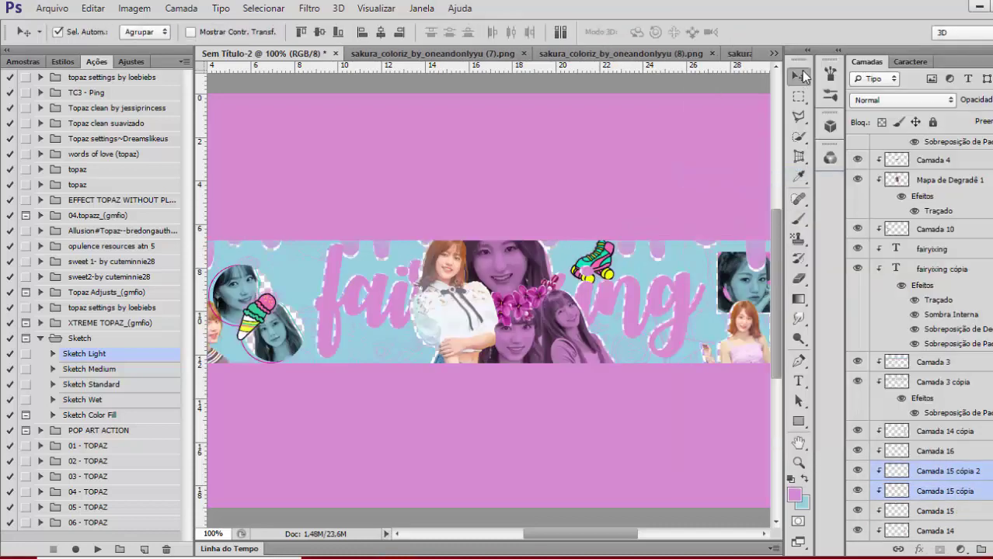
{"action": "key", "text": "ctrl+o"}
{"action": "scroll", "coordinate": [406, 151], "scroll_direction": "down", "scroll_amount": 10}
{"action": "left_click", "coordinate": [985, 486]}
Add the captions "this is my" and "la la la la vie en rose" above and below "fai" in sharp Myriad Pro, 11 pt
{"action": "scroll", "coordinate": [936, 183], "scroll_direction": "up", "scroll_amount": 5}
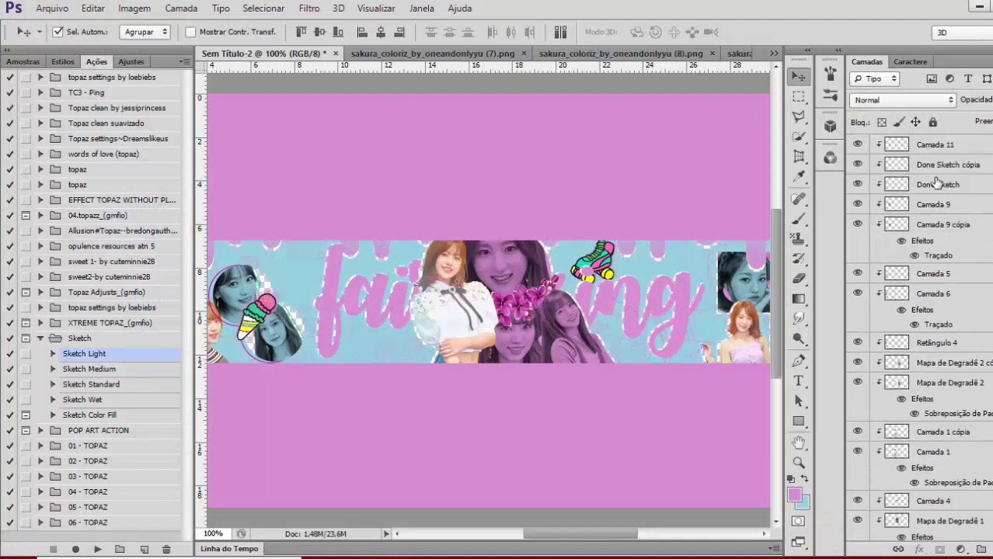
{"action": "left_click", "coordinate": [374, 337]}
{"action": "type", "text": "do"}
{"action": "key", "text": "ctrl+a"}
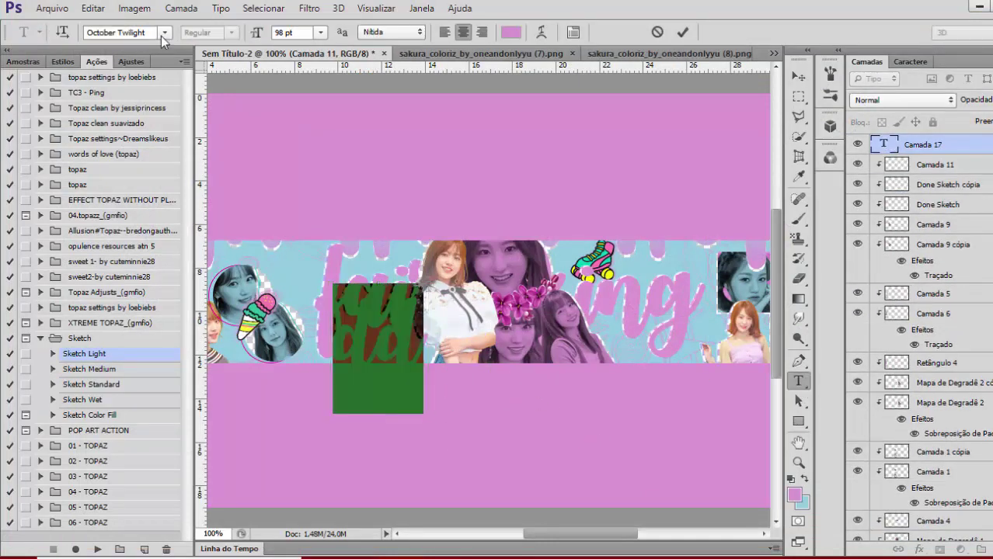
{"action": "left_click", "coordinate": [163, 34]}
{"action": "left_click", "coordinate": [208, 53]}
{"action": "left_click", "coordinate": [391, 32]}
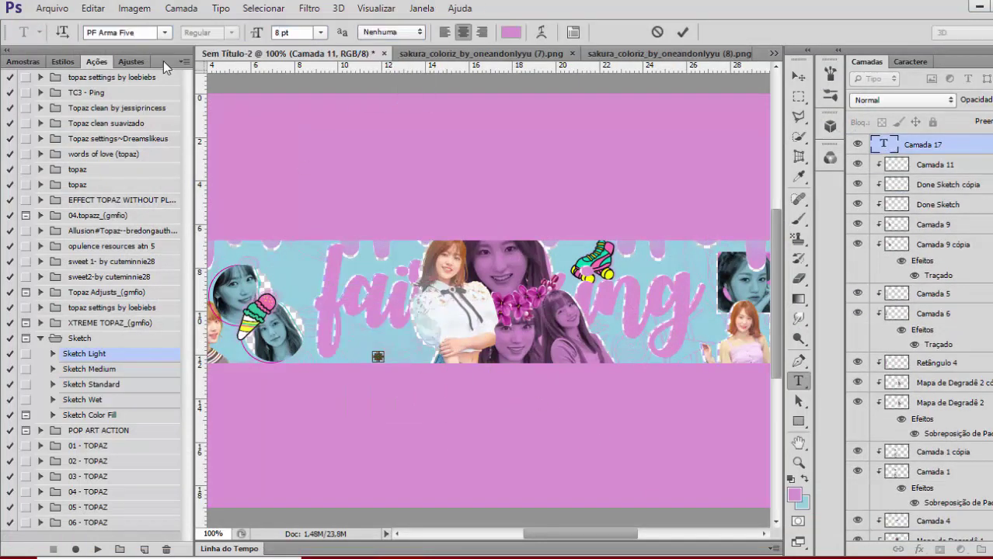
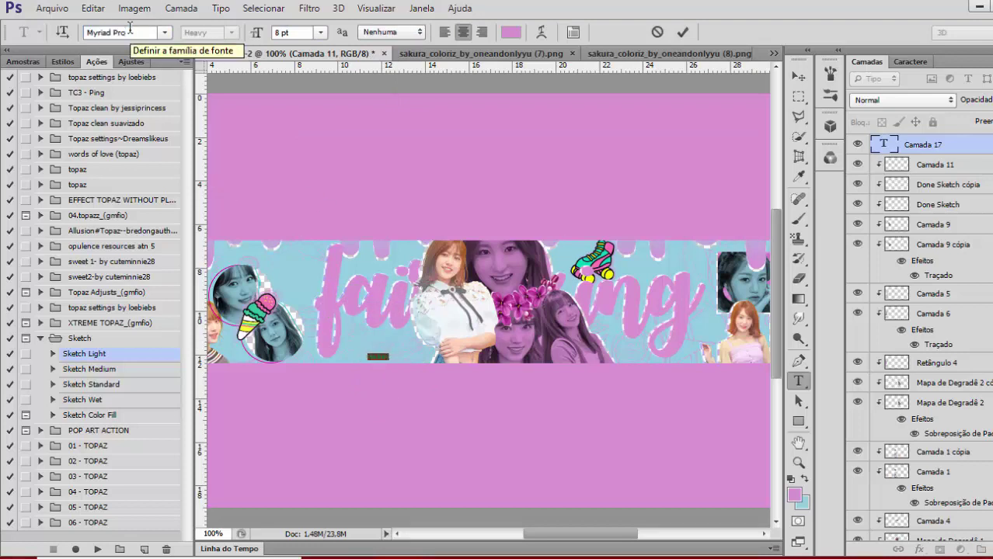
{"action": "key", "text": "ctrl+t"}
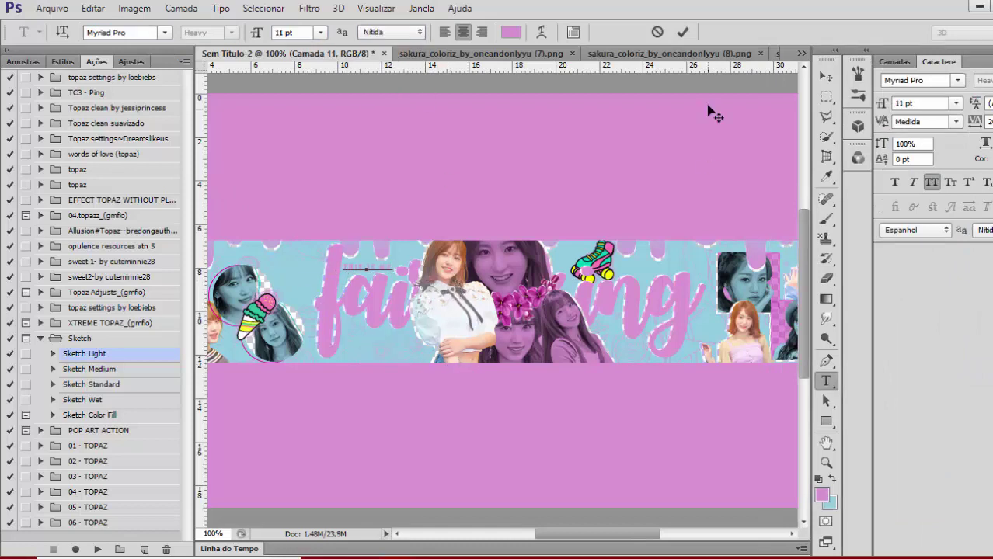
{"action": "left_click", "coordinate": [826, 78]}
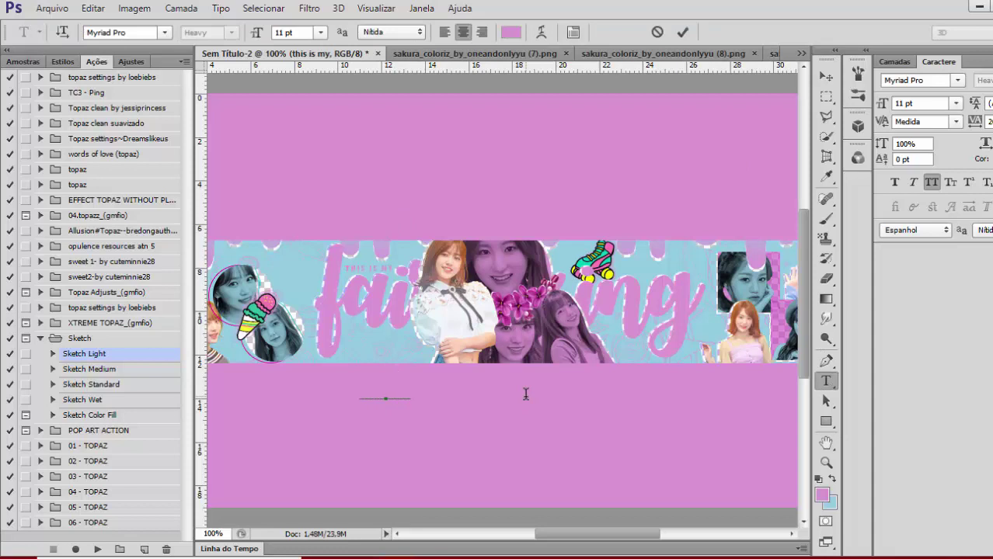
{"action": "left_click", "coordinate": [825, 76]}
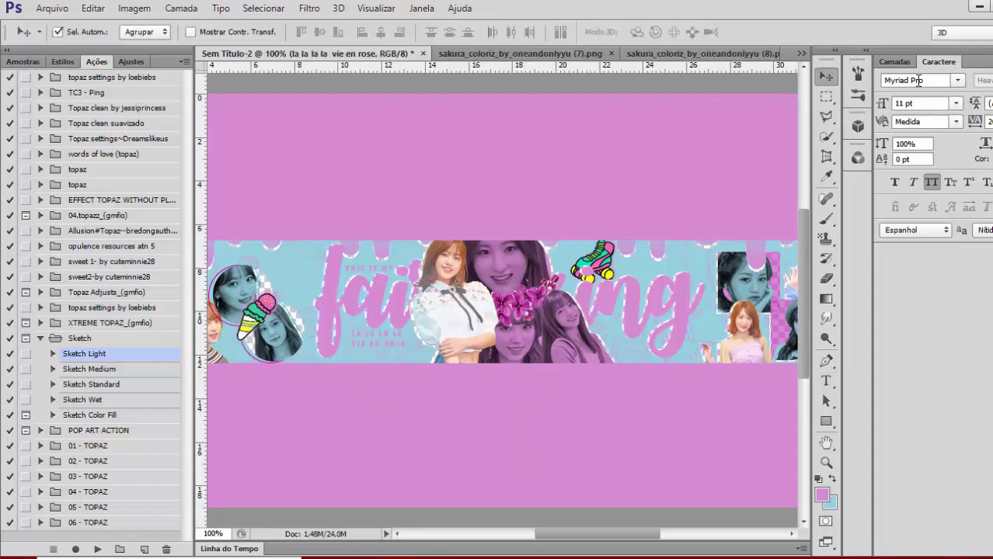
Try outline and pattern styles on duplicates of both captions placed beneath the originals, and delete the duplicates
{"action": "left_click", "coordinate": [894, 61]}
{"action": "left_click", "coordinate": [62, 62]}
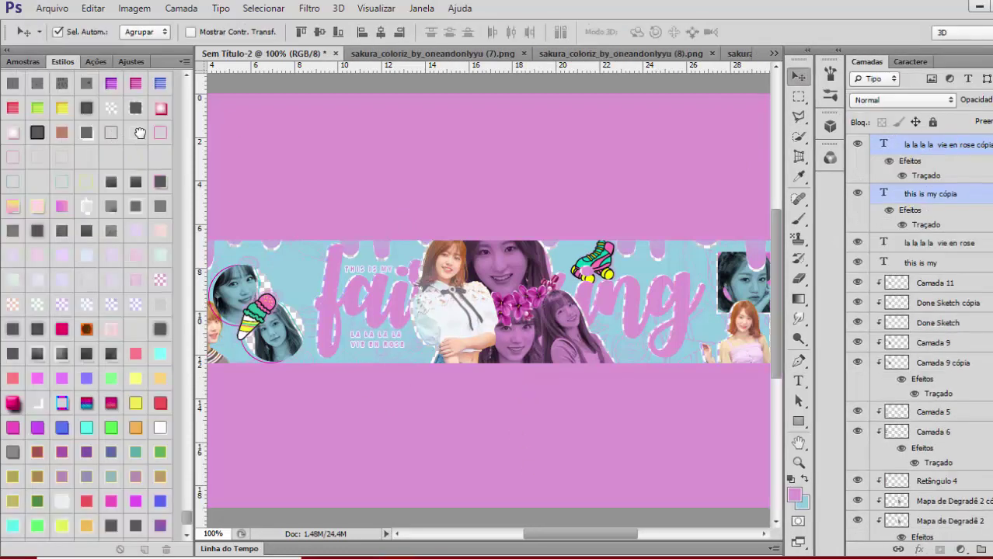
{"action": "left_click_drag", "start_coordinate": [955, 190], "coordinate": [957, 273]}
{"action": "key", "text": "ctrl+plus"}
{"action": "left_click", "coordinate": [110, 107]}
{"action": "key", "text": "ctrl+minus"}
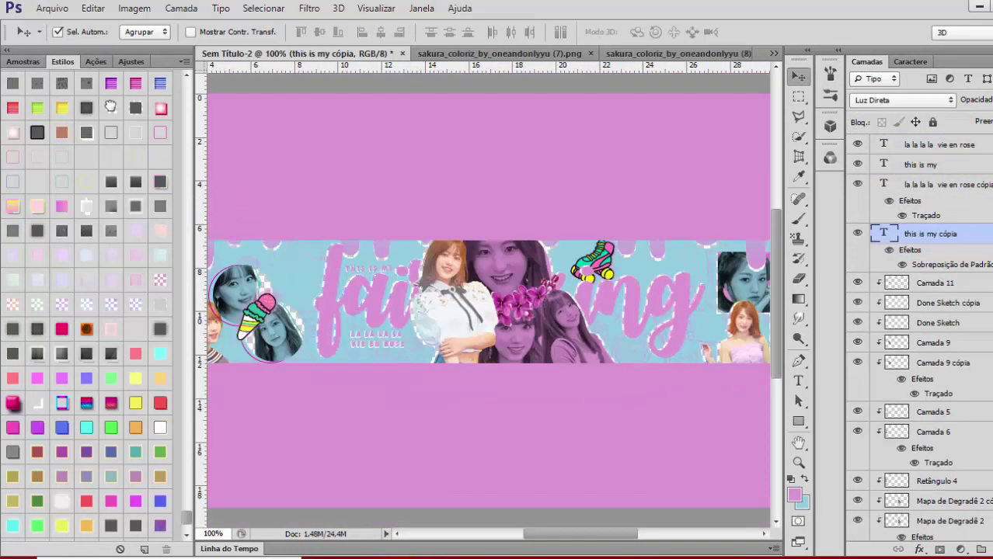
{"action": "key", "text": "Delete"}
{"action": "key", "text": "Delete"}
Try several layer styles on the two captions together and undo each one
{"action": "left_click", "coordinate": [955, 165]}
{"action": "left_click", "coordinate": [955, 145], "text": "ctrl"}
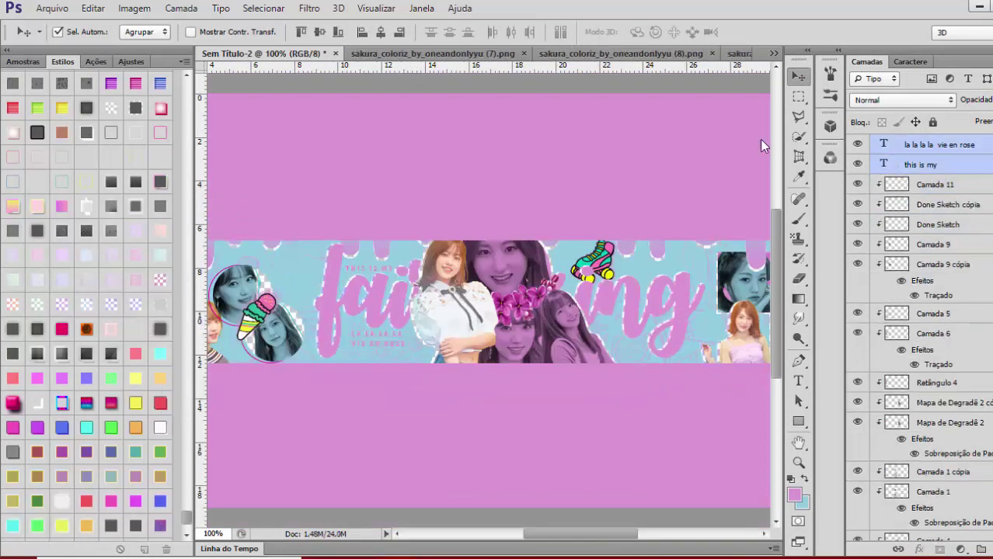
{"action": "left_click", "coordinate": [135, 446]}
{"action": "key", "text": "ctrl+z"}
{"action": "scroll", "coordinate": [109, 148], "scroll_direction": "up", "scroll_amount": 1}
{"action": "left_click", "coordinate": [111, 146]}
{"action": "key", "text": "ctrl+z"}
{"action": "scroll", "coordinate": [112, 148], "scroll_direction": "up", "scroll_amount": 2}
{"action": "left_click", "coordinate": [108, 153]}
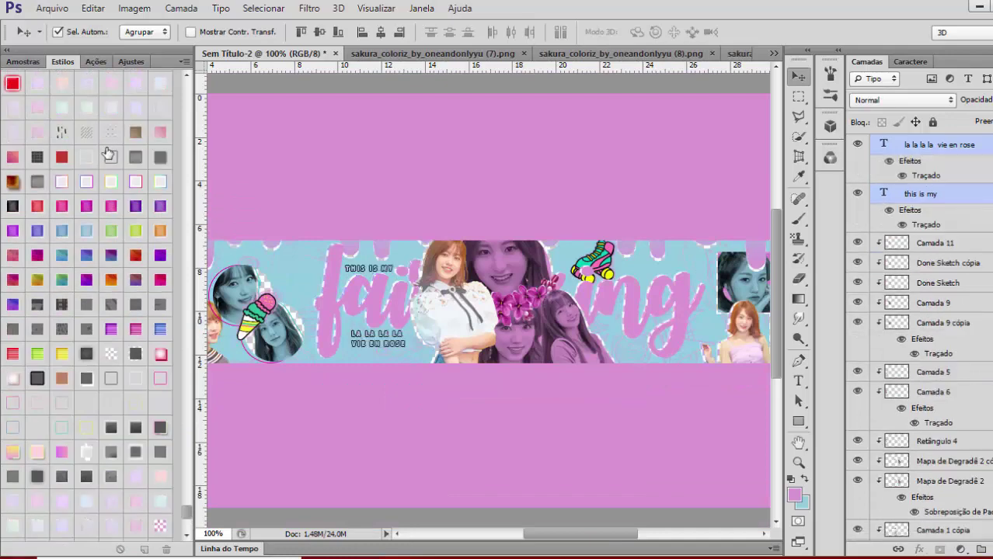
{"action": "key", "text": "ctrl+z"}
{"action": "scroll", "coordinate": [91, 157], "scroll_direction": "up", "scroll_amount": 3}
{"action": "key", "text": "ctrl+plus"}
{"action": "key", "text": "ctrl+minus"}
Add the captions "i don't wanna" and "make it blue" above and below "ing" in sharp Myriad Pro, 11 pt
{"action": "key", "text": "t"}
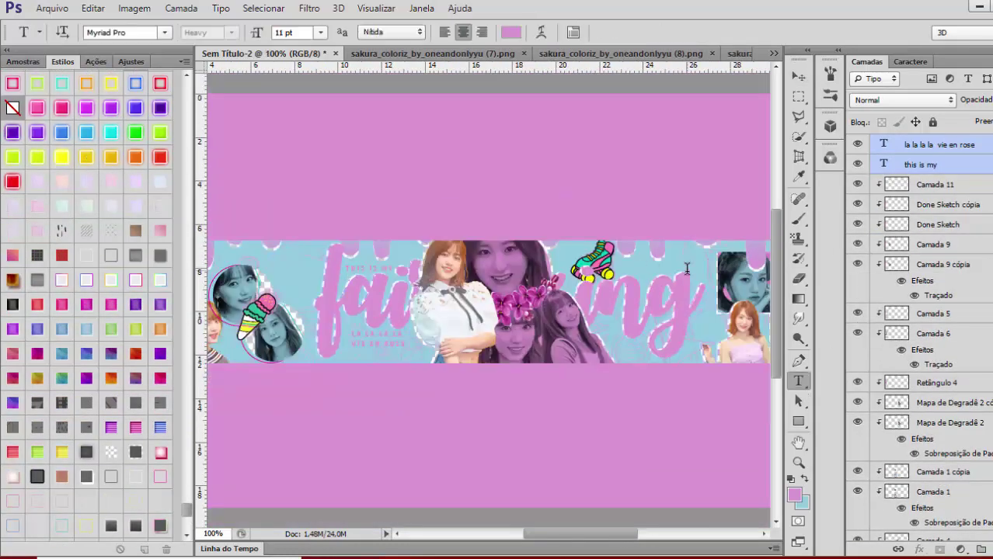
{"action": "left_click", "coordinate": [641, 392]}
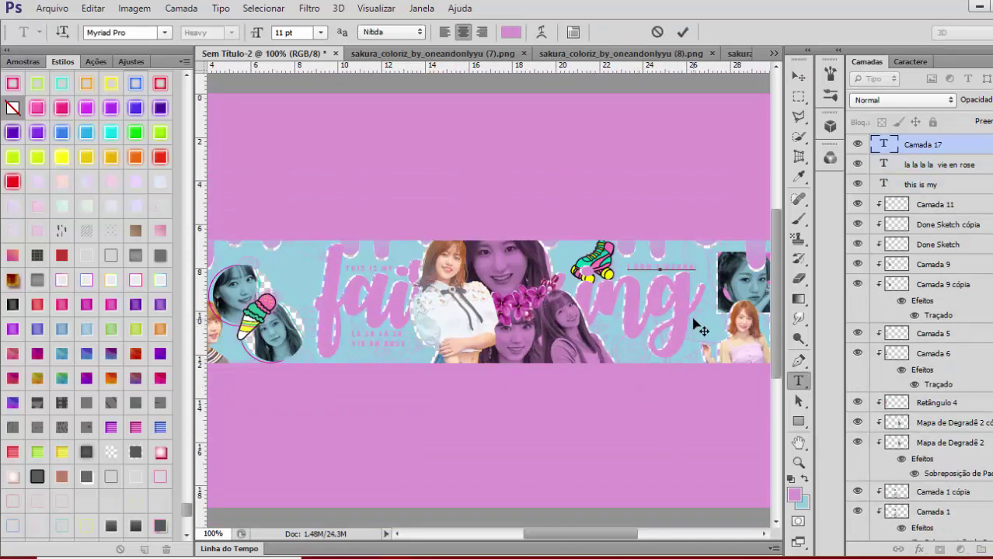
{"action": "left_click", "coordinate": [687, 218]}
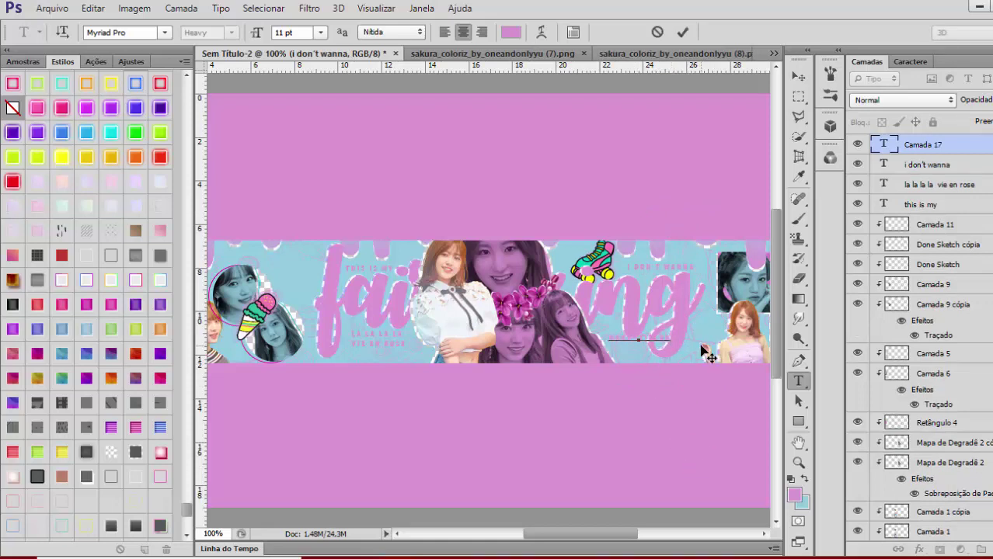
{"action": "left_click", "coordinate": [800, 78]}
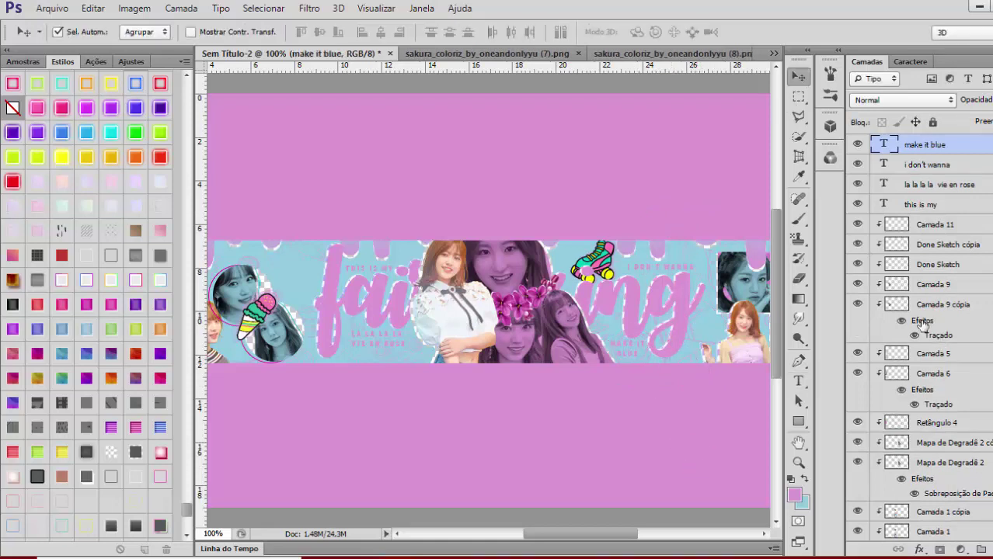
Look through the line drawings in the materials' desenhos folder for a doodle to add
{"action": "scroll", "coordinate": [947, 234], "scroll_direction": "down", "scroll_amount": 5}
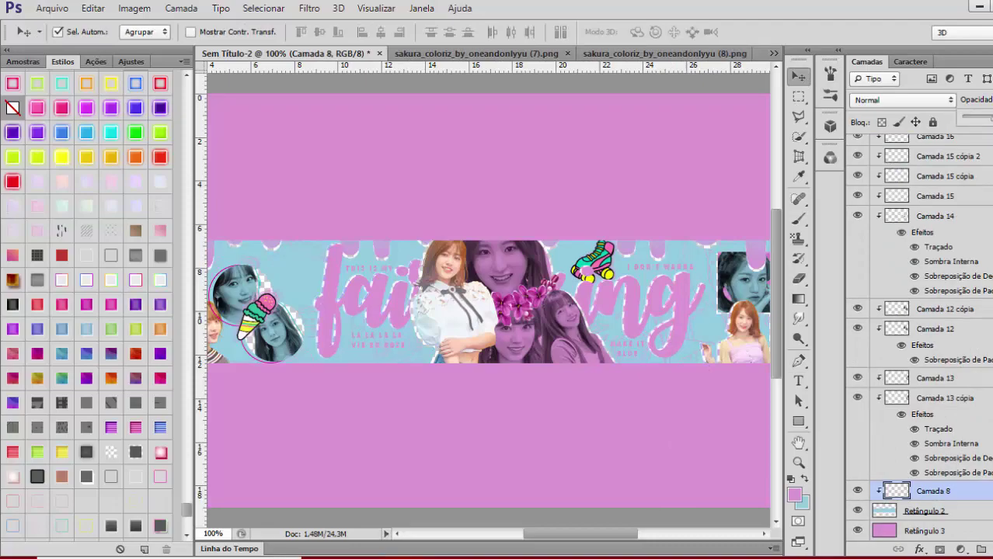
{"action": "key", "text": "ctrl+minus"}
{"action": "key", "text": "ctrl+o"}
{"action": "left_click", "coordinate": [49, 194]}
{"action": "double_click", "coordinate": [129, 103]}
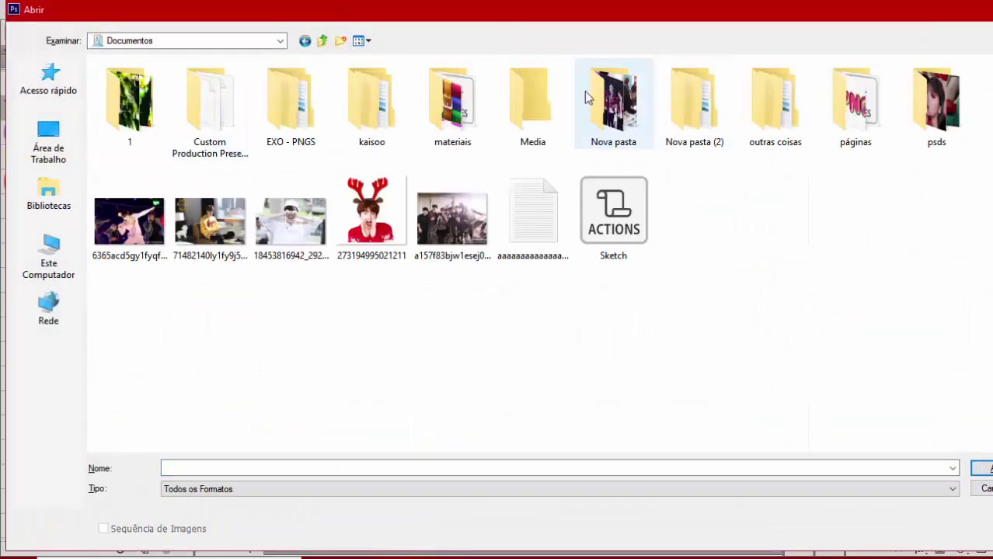
{"action": "double_click", "coordinate": [452, 103]}
{"action": "left_click", "coordinate": [693, 105]}
{"action": "double_click", "coordinate": [778, 131]}
{"action": "double_click", "coordinate": [777, 123]}
{"action": "scroll", "coordinate": [614, 183], "scroll_direction": "down", "scroll_amount": 5}
{"action": "left_click", "coordinate": [454, 398]}
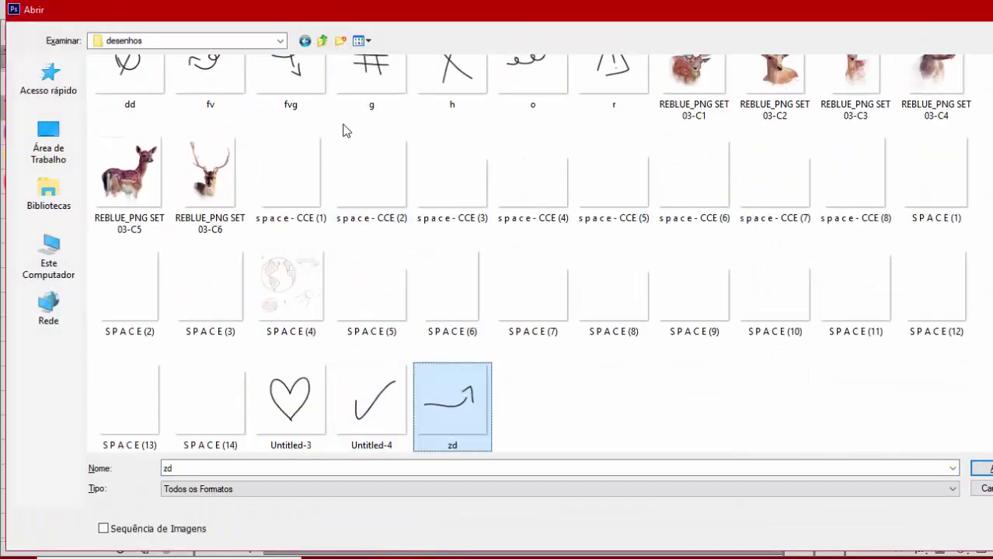
Open the cloud drawing "#ACERVO ORKUT RESOURCES DOODLE (64)" from the desenhos png folder
{"action": "left_click", "coordinate": [305, 42]}
{"action": "double_click", "coordinate": [855, 105]}
{"action": "scroll", "coordinate": [485, 302], "scroll_direction": "down", "scroll_amount": 15}
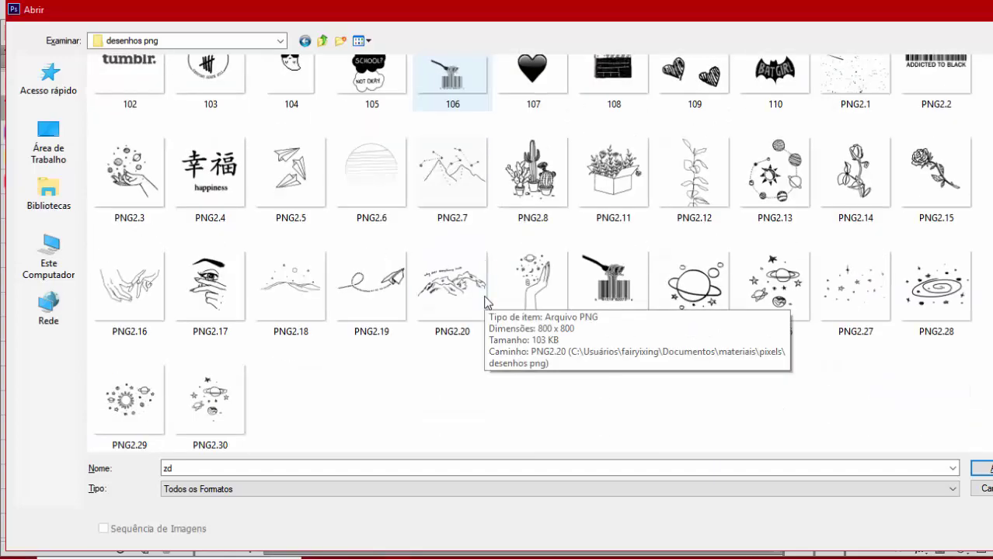
{"action": "scroll", "coordinate": [781, 248], "scroll_direction": "up", "scroll_amount": 15}
{"action": "double_click", "coordinate": [777, 117]}
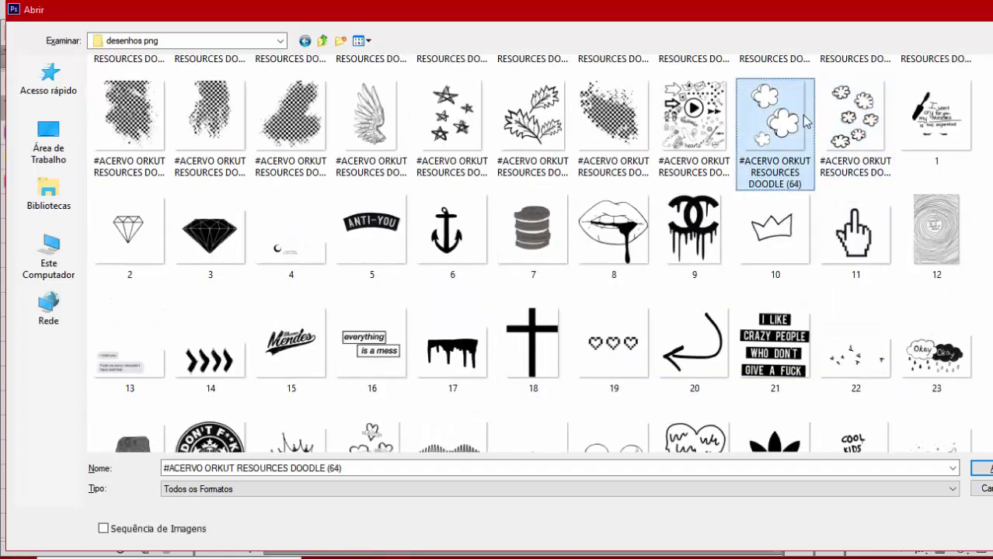
{"action": "scroll", "coordinate": [968, 155], "scroll_direction": "up", "scroll_amount": 15}
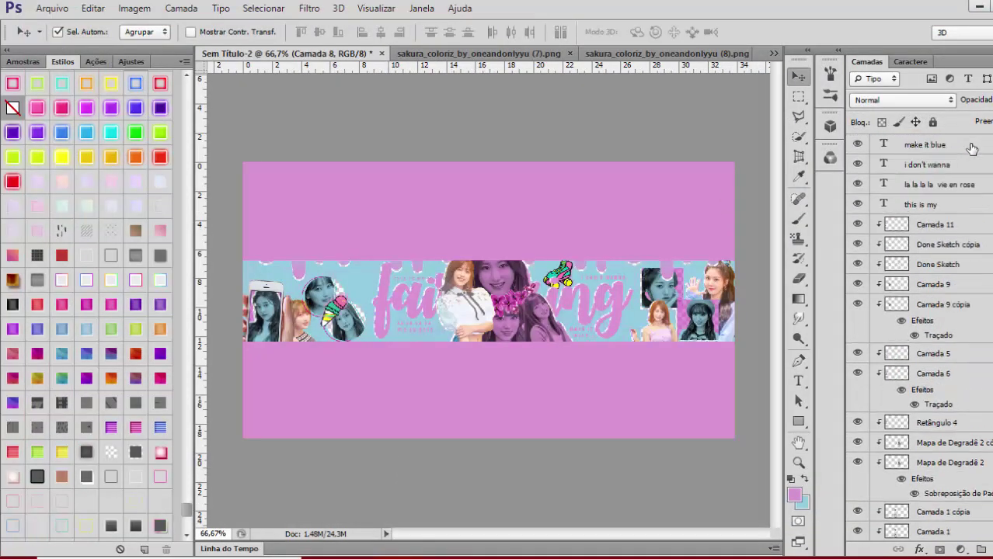
Paste the clouds above the "make it blue" layer, scale them down and place them beside the "g" of the title
{"action": "left_click", "coordinate": [971, 149]}
{"action": "key", "text": "ctrl+v"}
{"action": "left_click", "coordinate": [92, 9]}
{"action": "mouse_move", "coordinate": [147, 301]}
{"action": "left_click", "coordinate": [412, 459]}
{"action": "key", "text": "ctrl+t"}
{"action": "left_click_drag", "start_coordinate": [704, 422], "coordinate": [453, 344]}
{"action": "left_click", "coordinate": [265, 31]}
{"action": "left_click_drag", "start_coordinate": [468, 379], "coordinate": [705, 272]}
{"action": "key", "text": "ctrl+plus"}
{"action": "key", "text": "Return"}
Scale the pasted clouds down a little more and erase all but the upper cloud
{"action": "key", "text": "ctrl+t"}
{"action": "left_click_drag", "start_coordinate": [721, 312], "coordinate": [715, 303]}
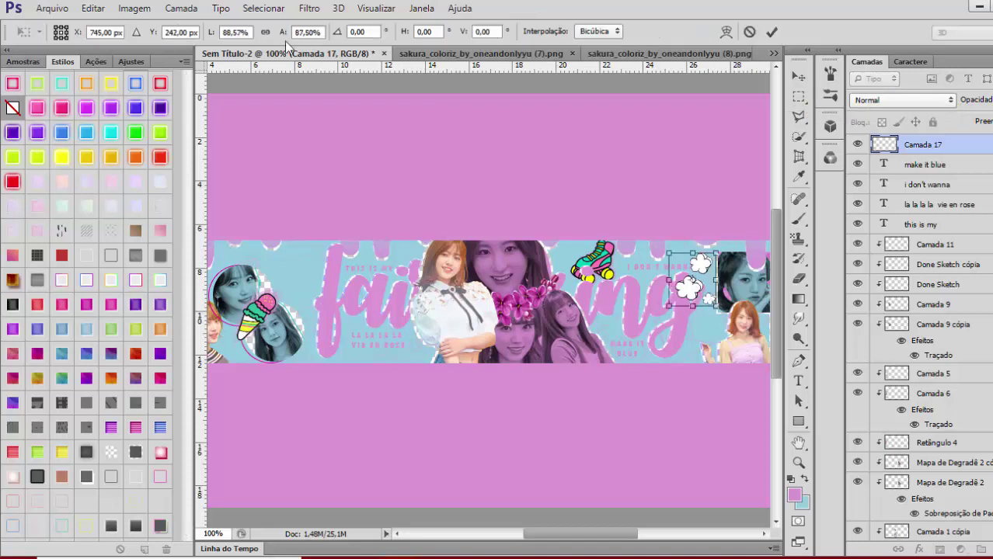
{"action": "left_click", "coordinate": [265, 32]}
{"action": "key", "text": "Return"}
{"action": "key", "text": "e"}
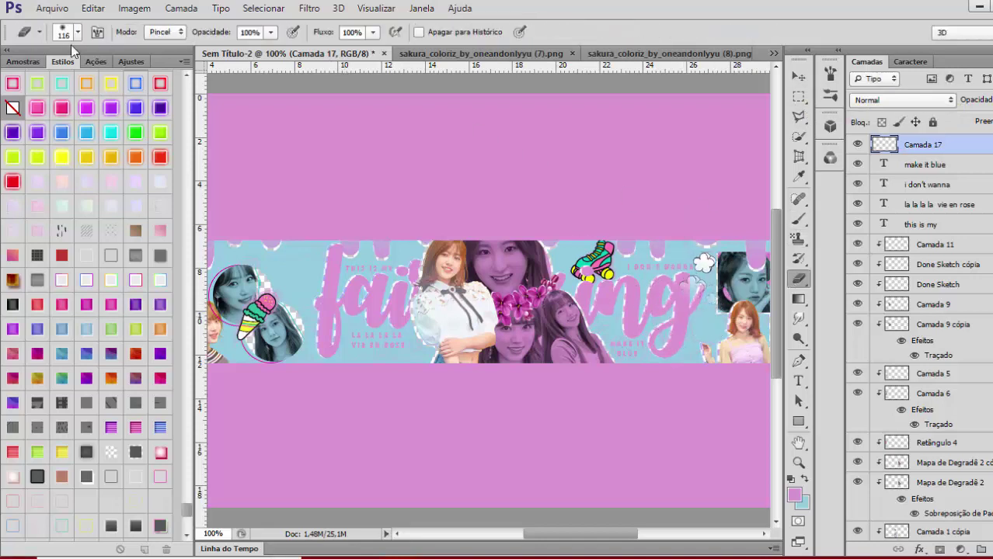
Duplicate the cloud and place the copy near the top of the banner, just before "fai"
{"action": "key", "text": "v"}
{"action": "key", "text": "ctrl+j"}
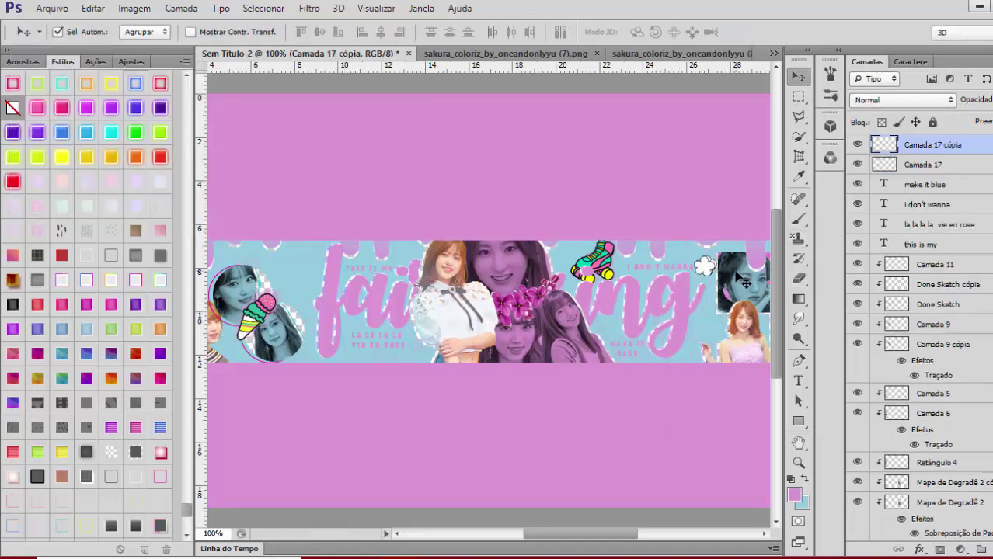
{"action": "key", "text": "ctrl+t"}
{"action": "left_click_drag", "start_coordinate": [710, 267], "coordinate": [641, 306]}
{"action": "key", "text": "Return"}
{"action": "key", "text": "ctrl+minus"}
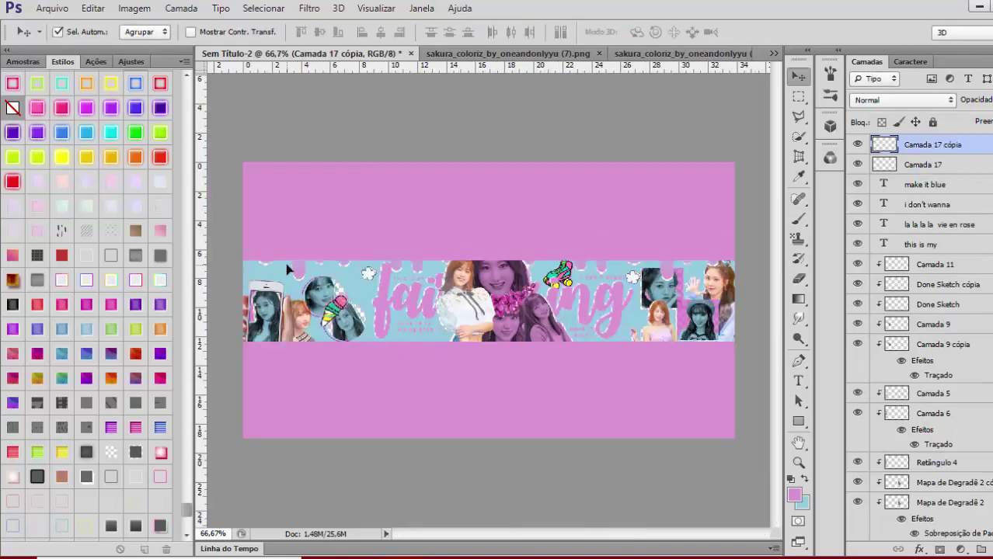
Create a layer beneath Camada 8 and clip it to the banner rectangle
{"action": "key", "text": "ctrl+o"}
{"action": "left_click", "coordinate": [985, 488]}
{"action": "scroll", "coordinate": [970, 449], "scroll_direction": "down", "scroll_amount": 10}
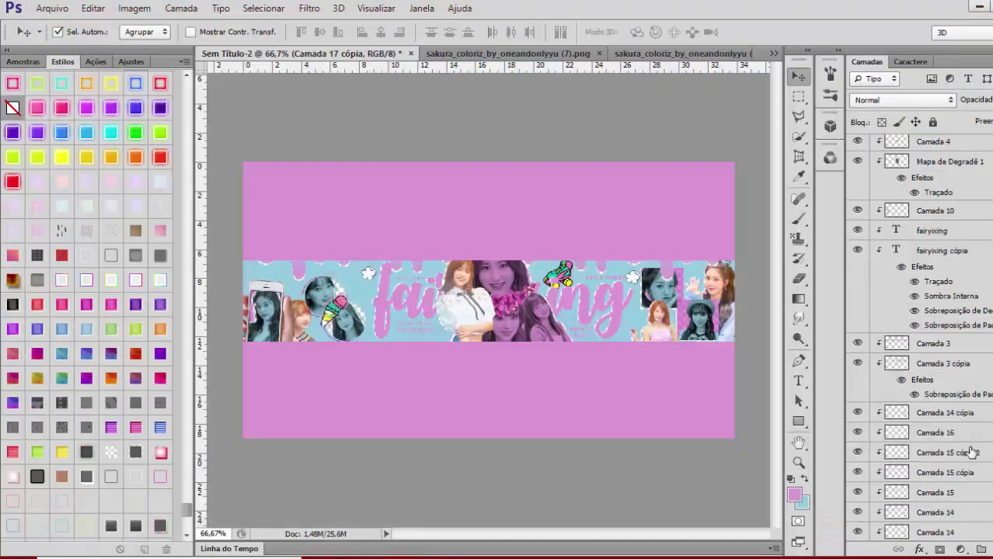
{"action": "left_click", "coordinate": [961, 510]}
Stamp a pink curved arrow with the 56 px arrow brush below the cloud beside "fai"
{"action": "key", "text": "b"}
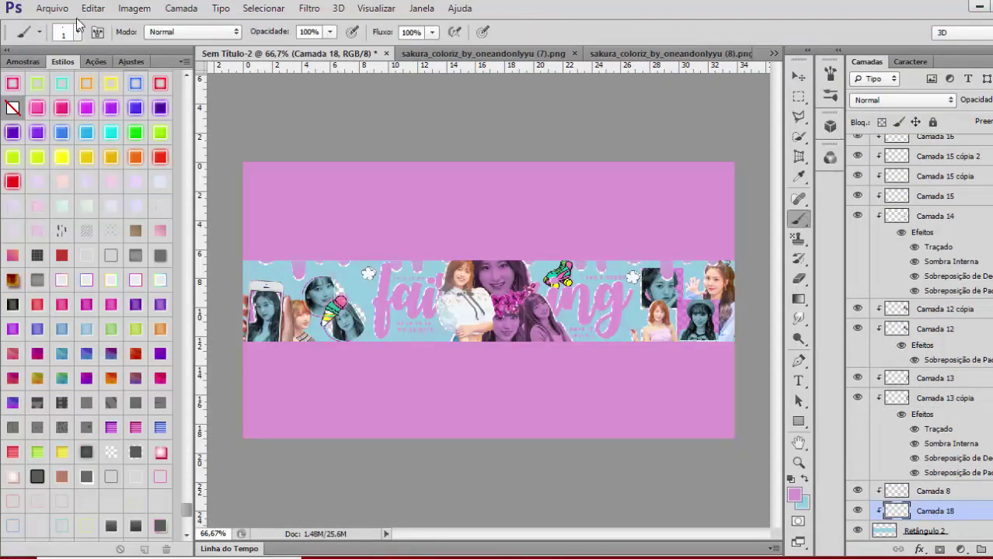
{"action": "left_click", "coordinate": [62, 32]}
{"action": "scroll", "coordinate": [130, 223], "scroll_direction": "down", "scroll_amount": 10}
{"action": "left_click", "coordinate": [131, 223]}
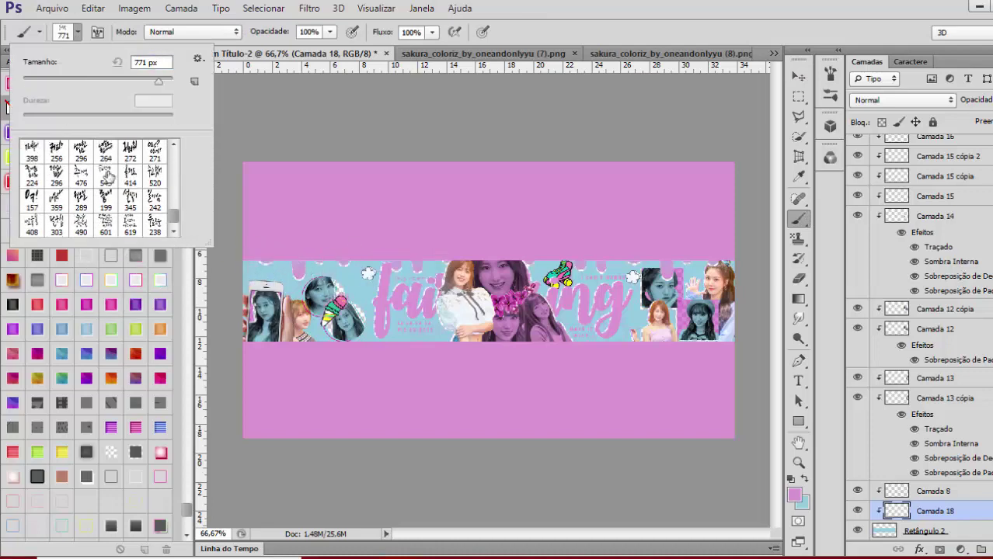
{"action": "scroll", "coordinate": [105, 224], "scroll_direction": "up", "scroll_amount": 2}
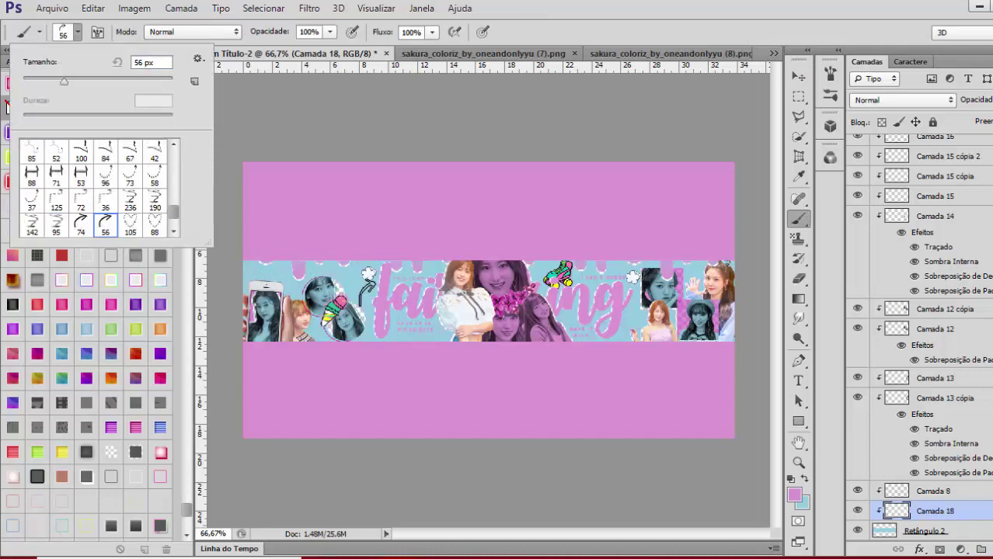
{"action": "scroll", "coordinate": [377, 304], "scroll_direction": "up", "scroll_amount": 1}
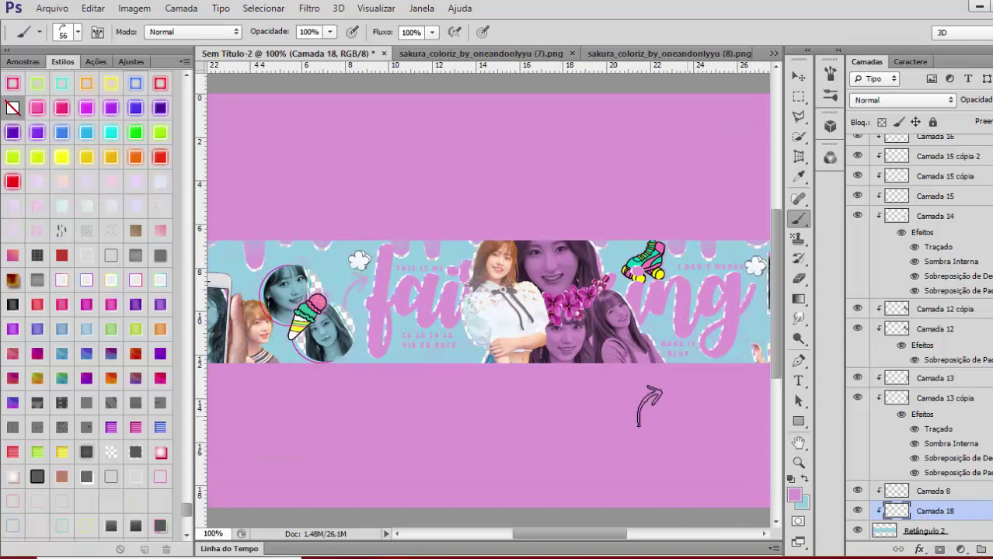
{"action": "left_click", "coordinate": [77, 32]}
{"action": "left_click", "coordinate": [356, 289]}
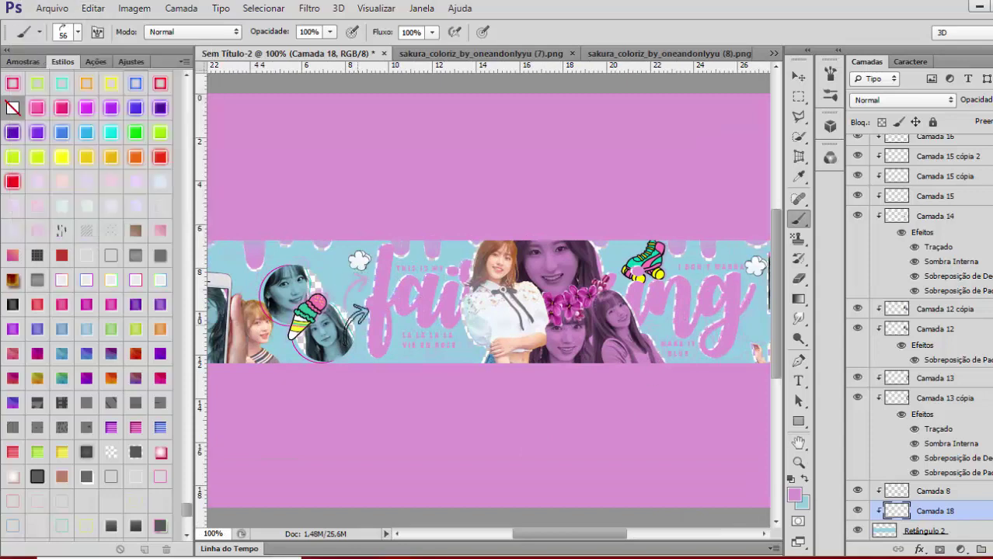
Duplicate the arrow layer Camada 18 and clip the copy to the banner
{"action": "key", "text": "ctrl+j"}
{"action": "scroll", "coordinate": [910, 403], "scroll_direction": "down", "scroll_amount": 2}
{"action": "right_click", "coordinate": [939, 471]}
{"action": "left_click", "coordinate": [713, 243]}
Stamp a pink 133 px doodle brush on the duplicated arrow layer near the portrait squares
{"action": "left_click", "coordinate": [78, 32]}
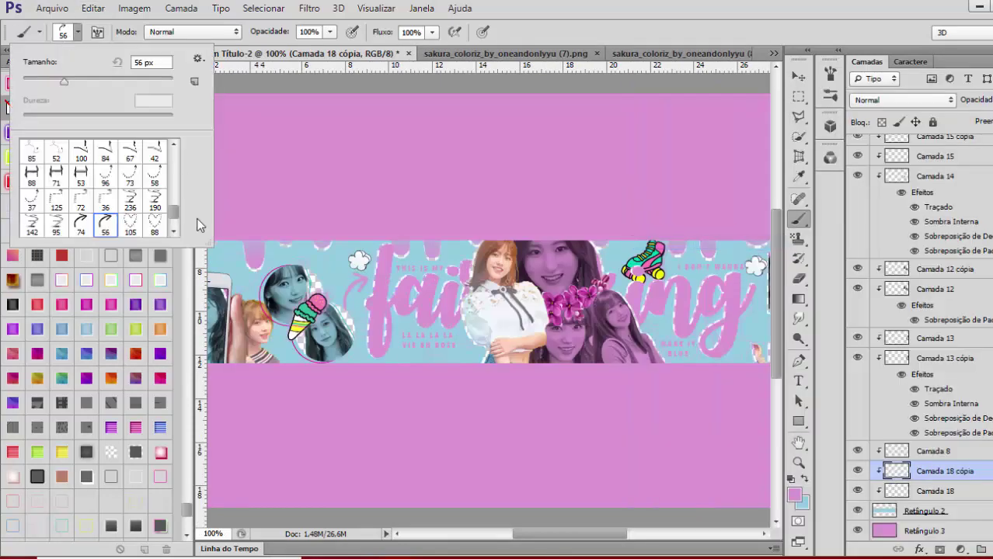
{"action": "scroll", "coordinate": [101, 201], "scroll_direction": "up", "scroll_amount": 2}
{"action": "left_click_drag", "start_coordinate": [600, 536], "coordinate": [635, 536]}
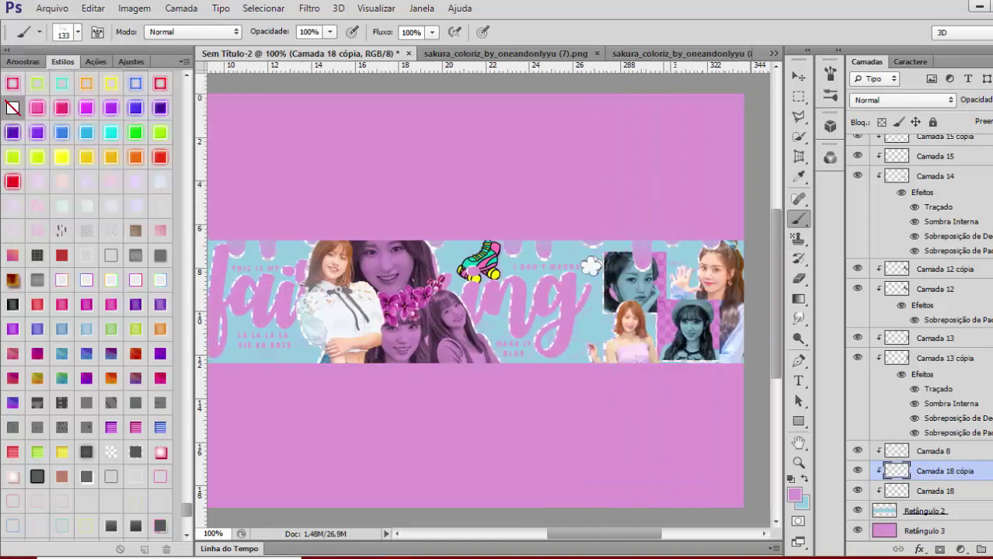
Stamp a pink dashed swirl on Camada 18 above the circular portraits with the 152 px doodle brush
{"action": "left_click", "coordinate": [77, 32]}
{"action": "scroll", "coordinate": [94, 194], "scroll_direction": "up", "scroll_amount": 2}
{"action": "left_click", "coordinate": [81, 226]}
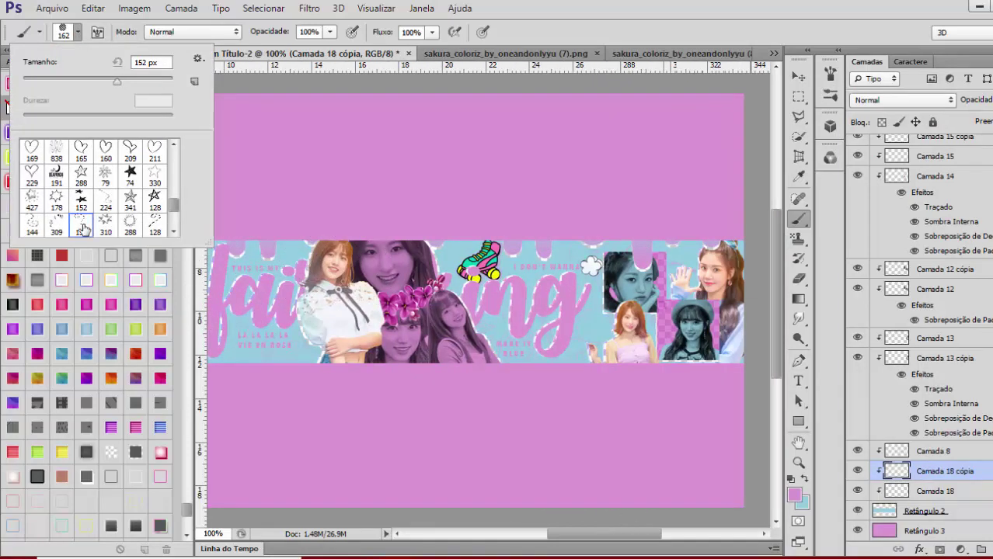
{"action": "left_click_drag", "start_coordinate": [568, 534], "coordinate": [530, 535]}
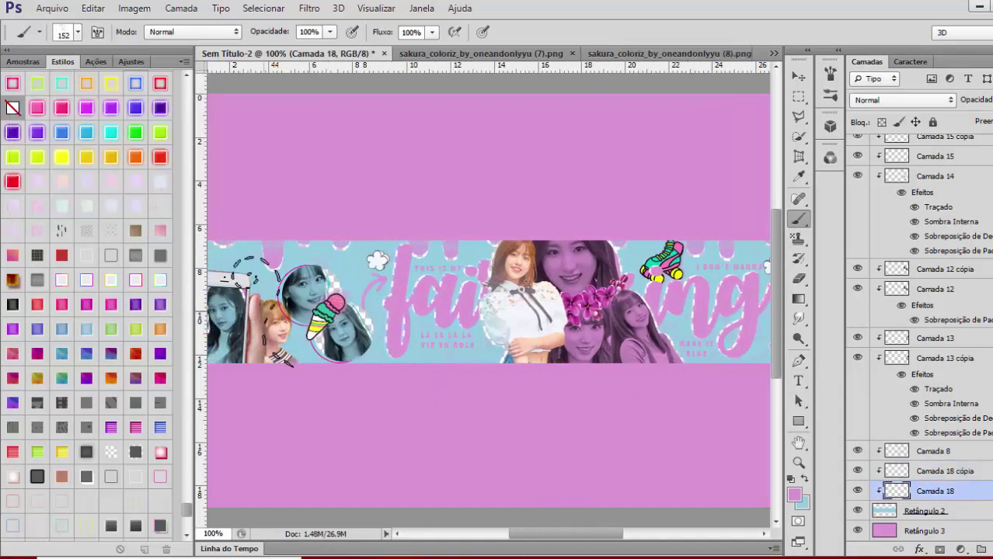
Stamp a pink star with the 74 px star brush behind the singer in white, near the banner's lower edge
{"action": "left_click", "coordinate": [78, 32]}
{"action": "left_click", "coordinate": [154, 200]}
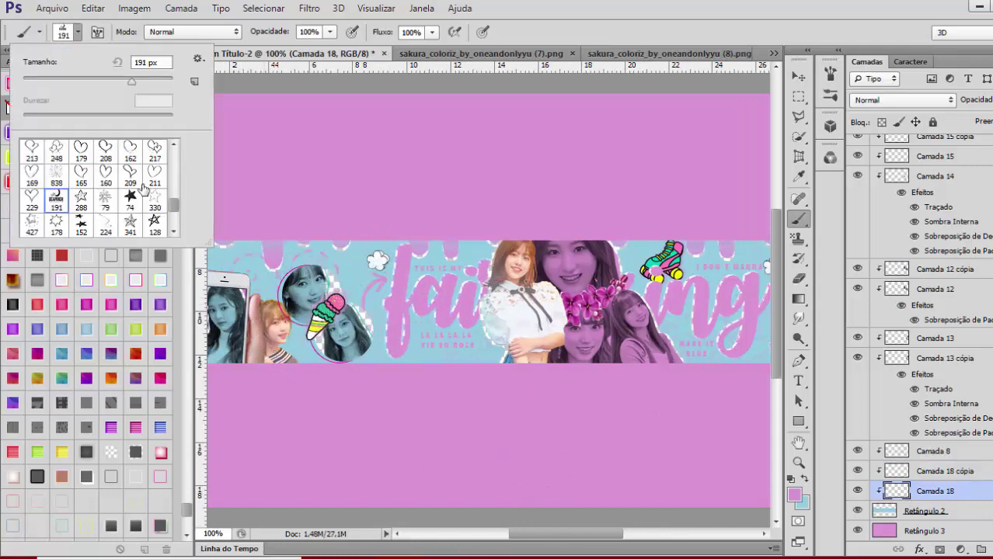
{"action": "left_click", "coordinate": [511, 352]}
{"action": "left_click_drag", "start_coordinate": [605, 534], "coordinate": [582, 537]}
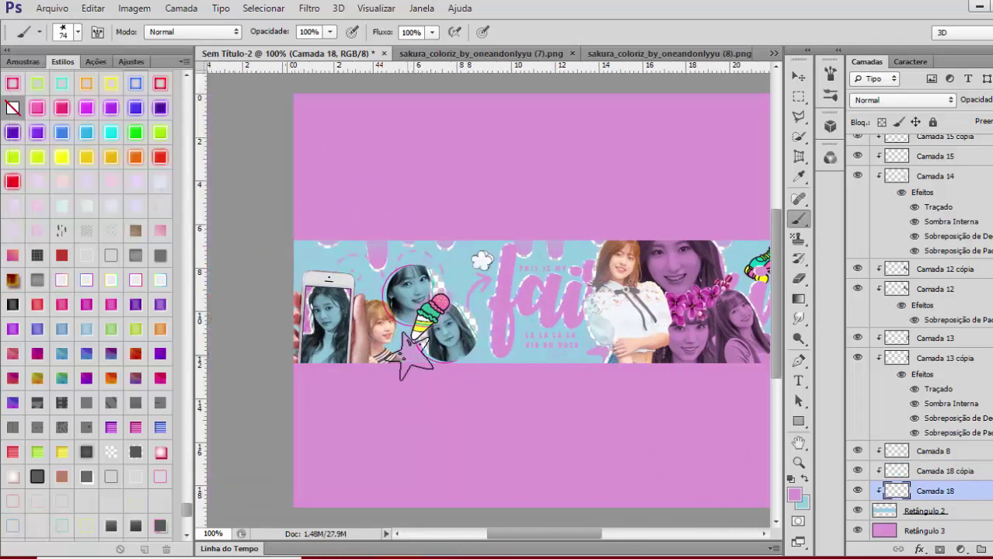
Stamp a 144 px dashed doodle around the circular portraits and a 138 px scribble behind the phone
{"action": "left_click", "coordinate": [78, 32]}
{"action": "left_click", "coordinate": [531, 404]}
{"action": "left_click", "coordinate": [78, 31]}
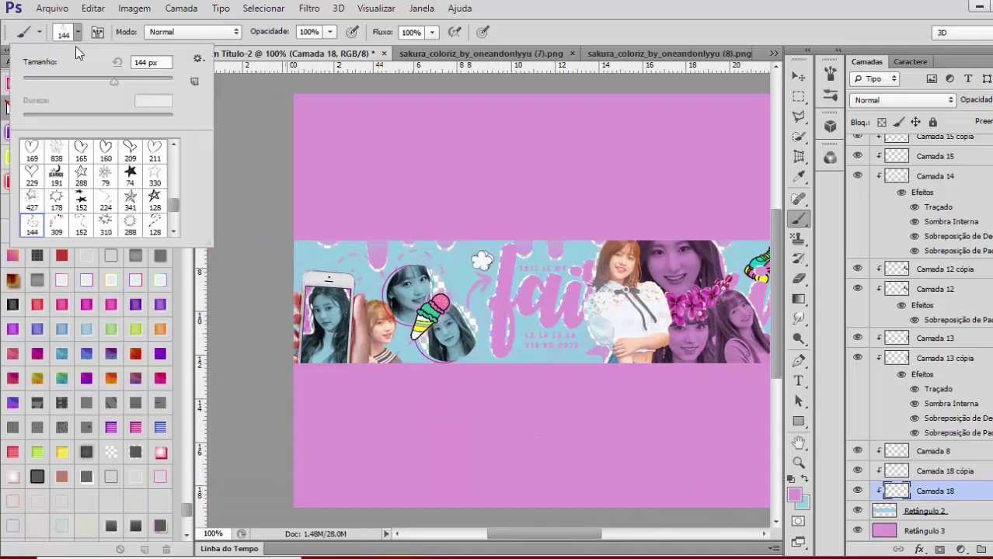
{"action": "left_click", "coordinate": [130, 227]}
{"action": "scroll", "coordinate": [105, 186], "scroll_direction": "down", "scroll_amount": 3}
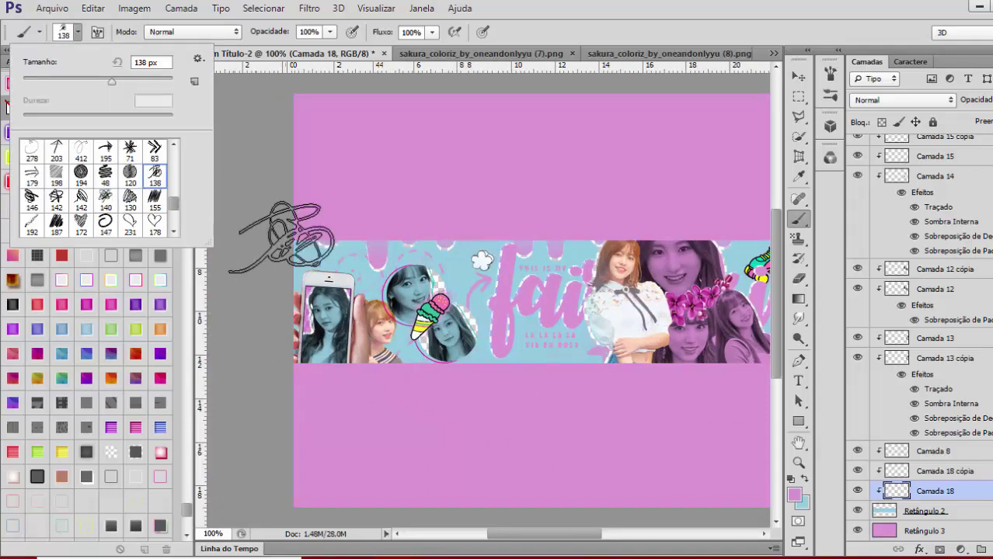
{"action": "left_click", "coordinate": [299, 300]}
Duplicate Camada 18 with its added doodles and clip this second copy to the banner
{"action": "left_click", "coordinate": [803, 75]}
{"action": "key", "text": "ctrl+minus"}
{"action": "key", "text": "ctrl+j"}
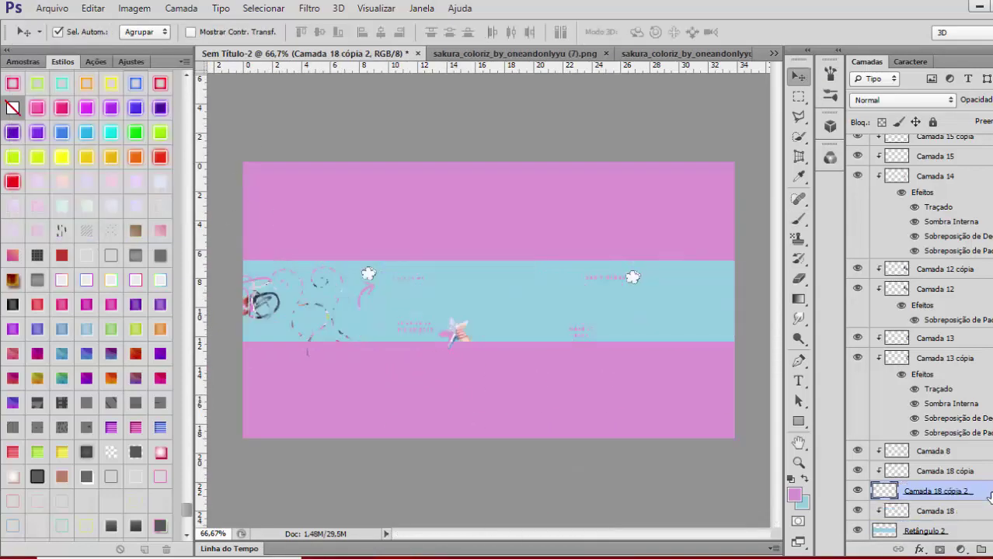
{"action": "right_click", "coordinate": [984, 493]}
{"action": "left_click", "coordinate": [687, 184]}
{"action": "scroll", "coordinate": [956, 272], "scroll_direction": "up", "scroll_amount": 10}
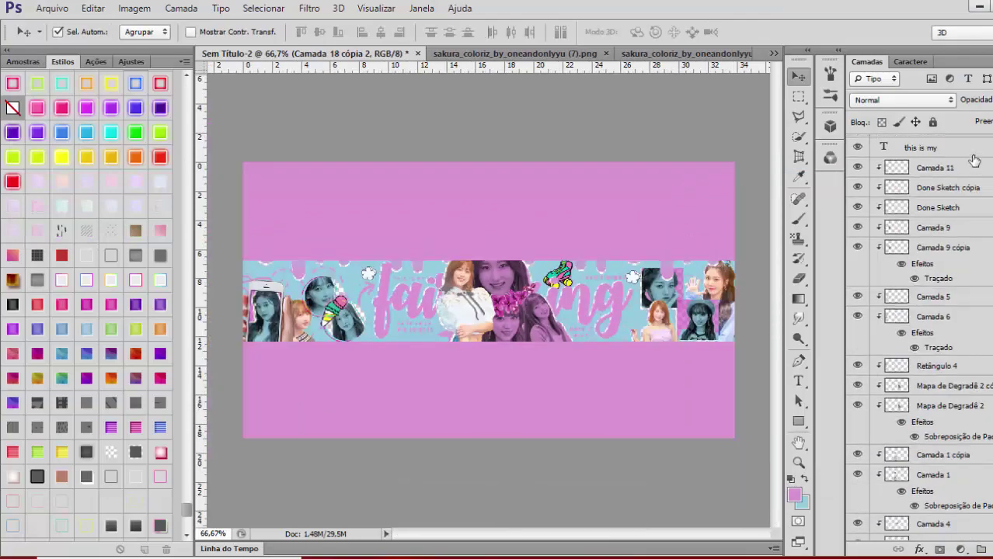
Try the feelings_fairyixing coloring group from the psds folder above all layers, and delete it
{"action": "left_click", "coordinate": [987, 148]}
{"action": "key", "text": "ctrl+o"}
{"action": "left_click", "coordinate": [49, 194]}
{"action": "double_click", "coordinate": [180, 94]}
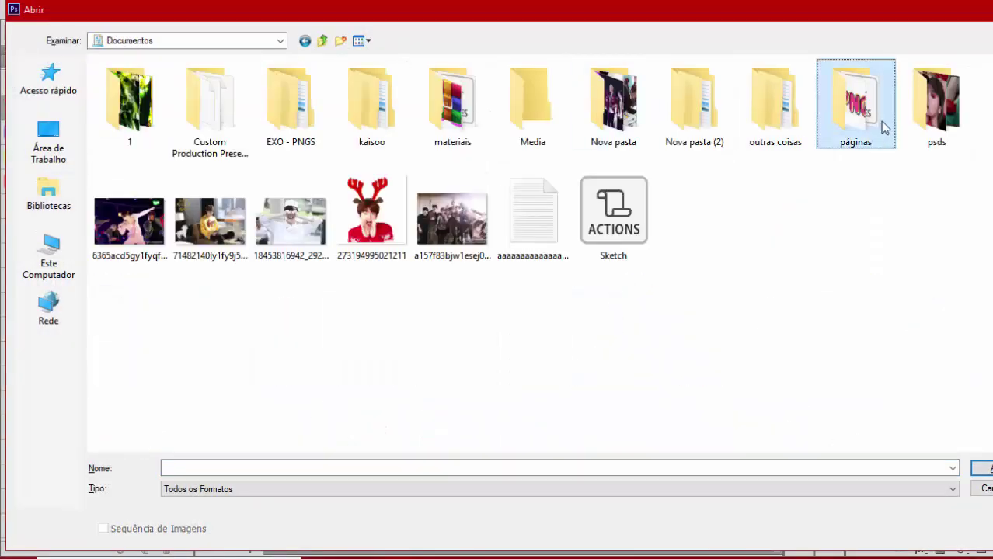
{"action": "double_click", "coordinate": [934, 105]}
{"action": "left_click", "coordinate": [532, 222]}
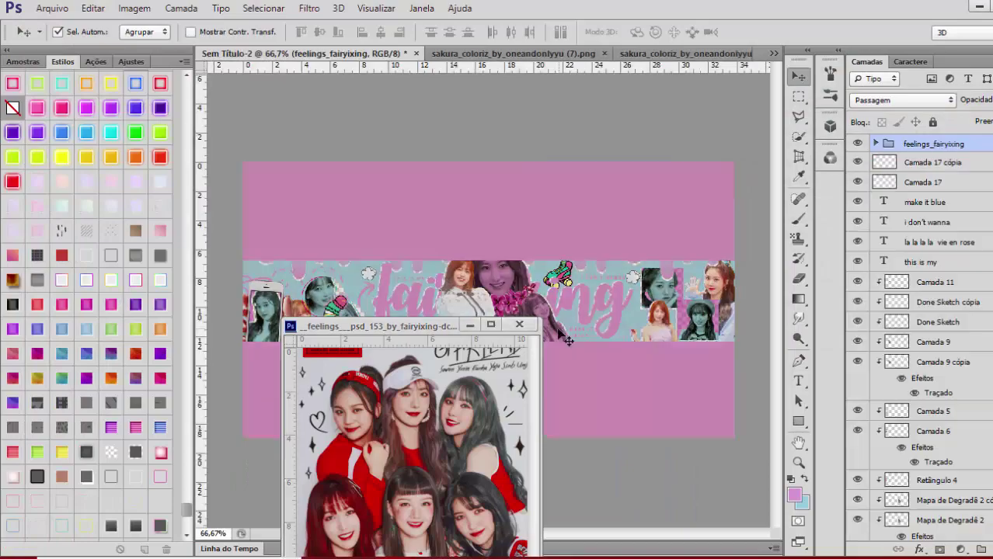
{"action": "left_click", "coordinate": [520, 324]}
{"action": "key", "text": "Delete"}
Open boyfriend roleplay.psd from the projects folder inside páginas
{"action": "key", "text": "ctrl+o"}
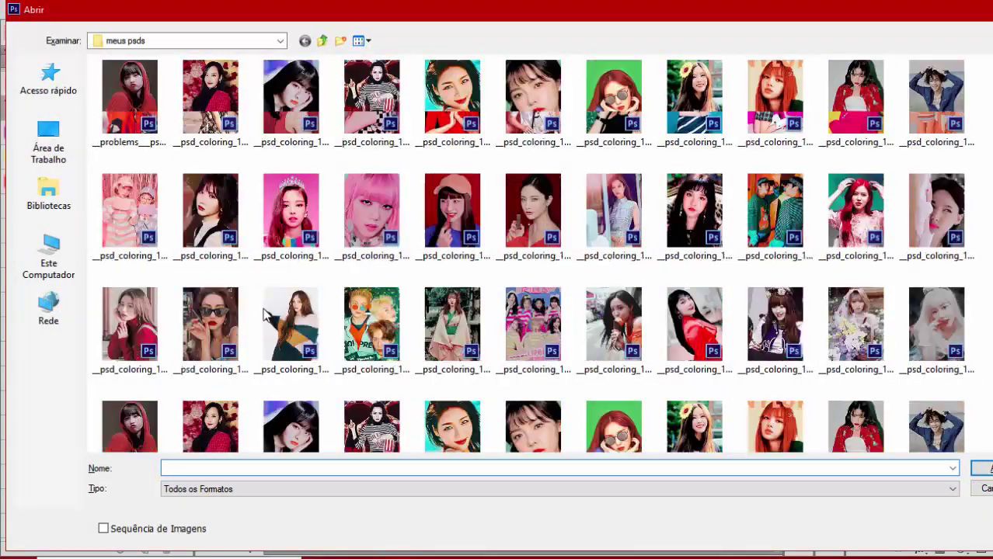
{"action": "scroll", "coordinate": [525, 280], "scroll_direction": "down", "scroll_amount": 10}
{"action": "left_click", "coordinate": [58, 190]}
{"action": "double_click", "coordinate": [179, 96]}
{"action": "double_click", "coordinate": [829, 124]}
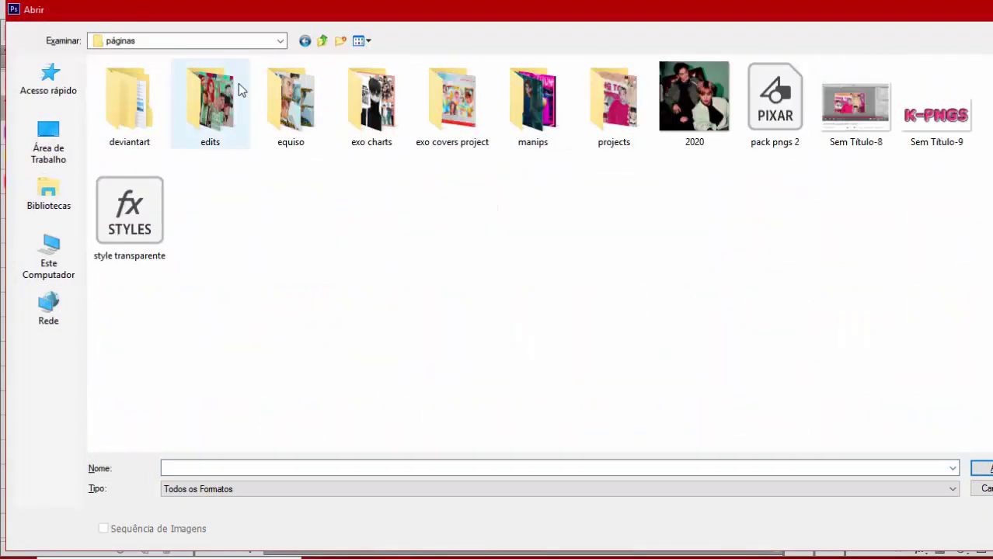
{"action": "double_click", "coordinate": [584, 122]}
{"action": "double_click", "coordinate": [134, 100]}
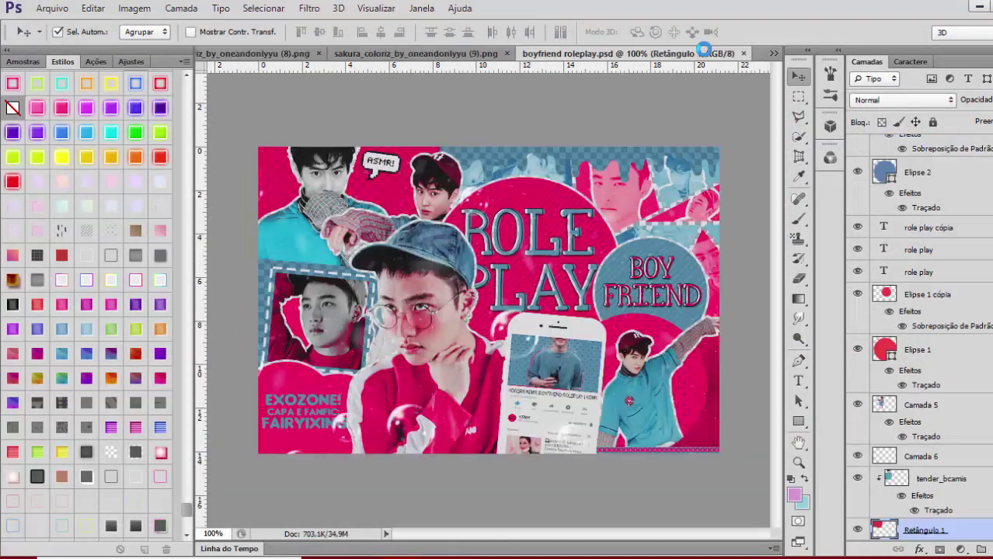
Copy the coloring groups, from coloring by raven-orlov@dA down to PSD, from boyfriend roleplay.psd into the banner document, and close the source file
{"action": "scroll", "coordinate": [932, 310], "scroll_direction": "up", "scroll_amount": 20}
{"action": "left_click", "coordinate": [929, 197]}
{"action": "left_click_drag", "start_coordinate": [705, 53], "coordinate": [423, 247]}
{"action": "left_click", "coordinate": [941, 146]}
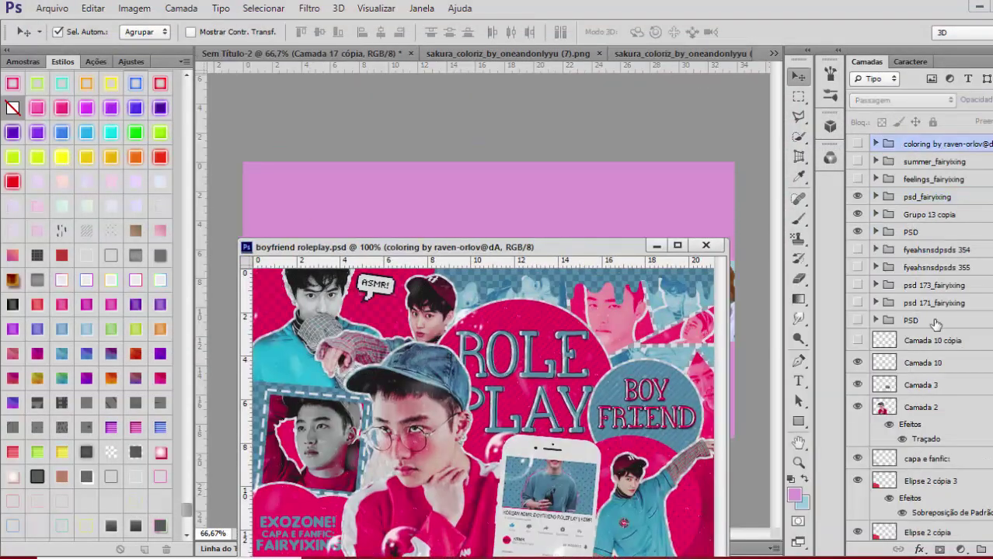
{"action": "left_click", "coordinate": [935, 322], "text": "shift"}
{"action": "left_click_drag", "start_coordinate": [935, 323], "coordinate": [660, 201]}
{"action": "left_click", "coordinate": [706, 246]}
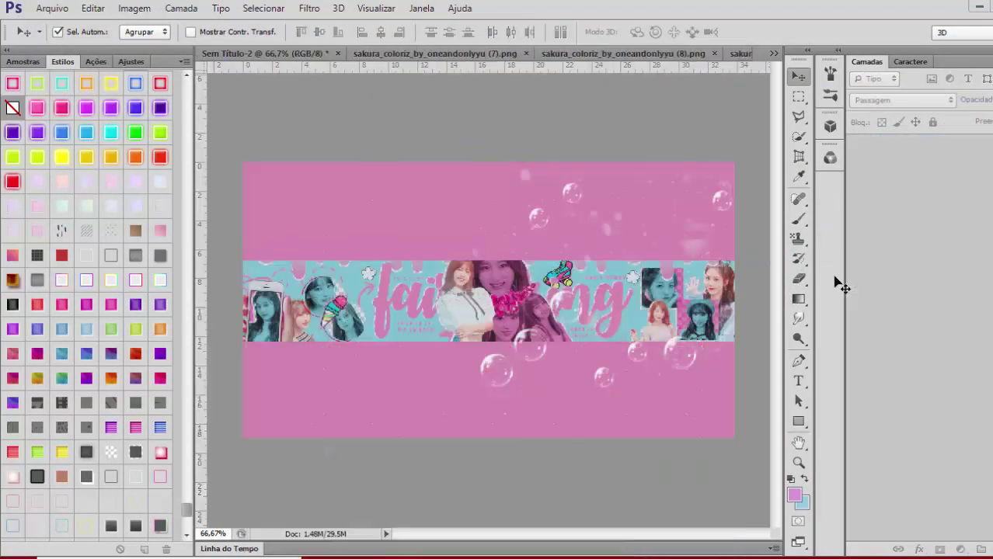
Move and enlarge the Capa 47 and Capa 47 copia particle layers in Grupo 13 copia so they cover the whole canvas
{"action": "left_click", "coordinate": [876, 215]}
{"action": "left_click", "coordinate": [944, 293]}
{"action": "left_click", "coordinate": [932, 313], "text": "shift"}
{"action": "key", "text": "ctrl+t"}
{"action": "left_click_drag", "start_coordinate": [622, 319], "coordinate": [410, 323]}
{"action": "left_click_drag", "start_coordinate": [538, 335], "coordinate": [492, 350]}
{"action": "left_click_drag", "start_coordinate": [678, 435], "coordinate": [718, 438]}
{"action": "key", "text": "Return"}
{"action": "key", "text": "ctrl+plus"}
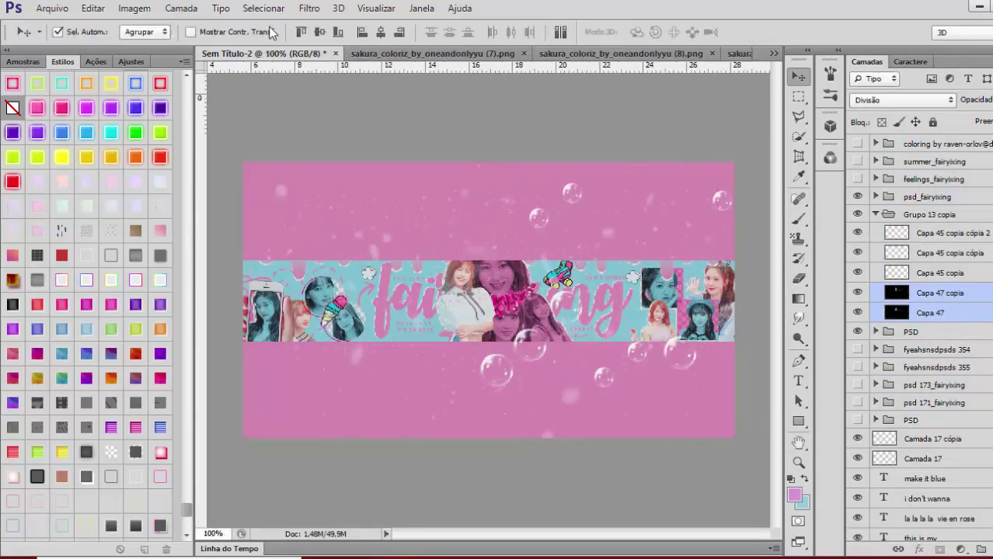
{"action": "left_click", "coordinate": [952, 233]}
{"action": "left_click", "coordinate": [953, 274], "text": "shift"}
{"action": "key", "text": "Delete"}
{"action": "key", "text": "ctrl+z"}
Transform the Capa 45 copia cópia 2 bubbles and place them around the circular portraits with the ice cream sticker
{"action": "left_click", "coordinate": [931, 240]}
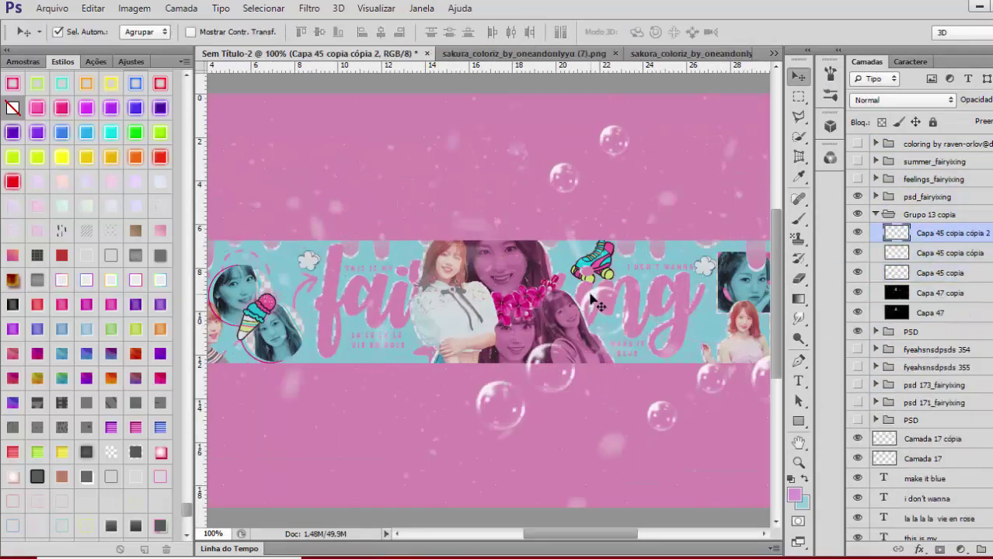
{"action": "key", "text": "ctrl+t"}
{"action": "left_click_drag", "start_coordinate": [548, 322], "coordinate": [333, 265]}
{"action": "left_click_drag", "start_coordinate": [463, 104], "coordinate": [397, 177]}
{"action": "left_click", "coordinate": [266, 32]}
{"action": "left_click_drag", "start_coordinate": [319, 321], "coordinate": [283, 347]}
{"action": "key", "text": "Return"}
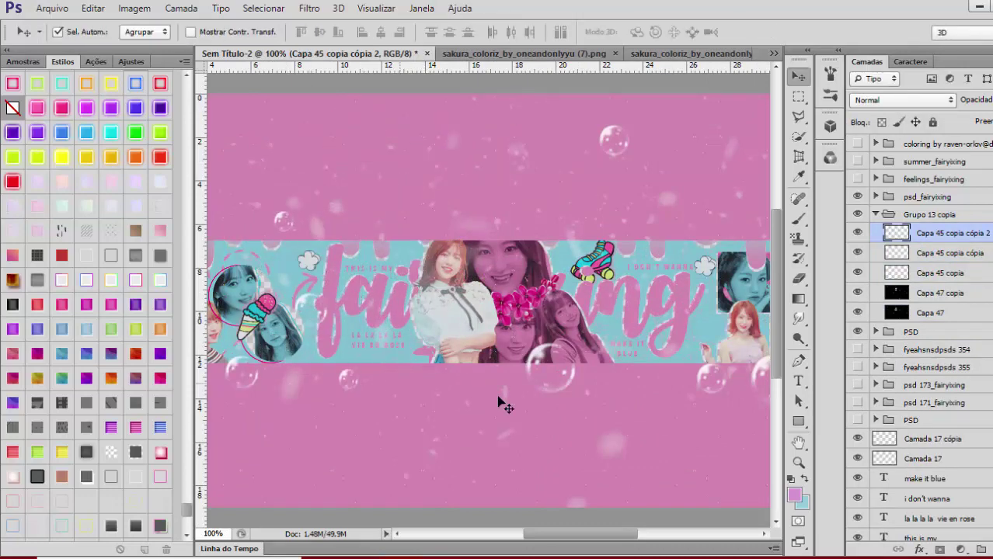
Place the Capa 45 copia cópia bubbles around the end of the title and the Capa 45 copia bubbles over the central singers
{"action": "left_click", "coordinate": [949, 253]}
{"action": "key", "text": "ctrl+t"}
{"action": "left_click_drag", "start_coordinate": [601, 305], "coordinate": [677, 283]}
{"action": "key", "text": "Return"}
{"action": "left_click", "coordinate": [962, 271]}
{"action": "key", "text": "ctrl+t"}
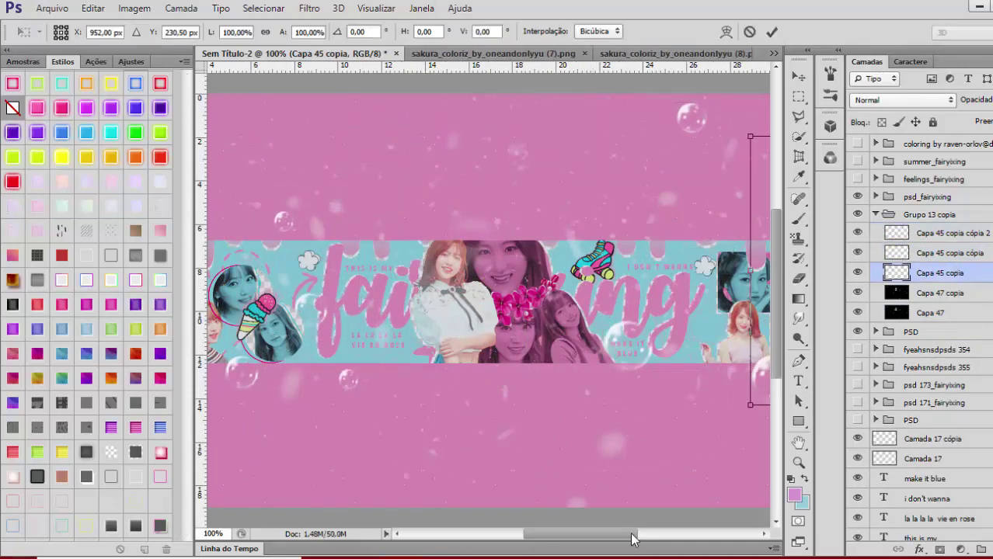
{"action": "left_click_drag", "start_coordinate": [762, 295], "coordinate": [297, 348]}
{"action": "key", "text": "Return"}
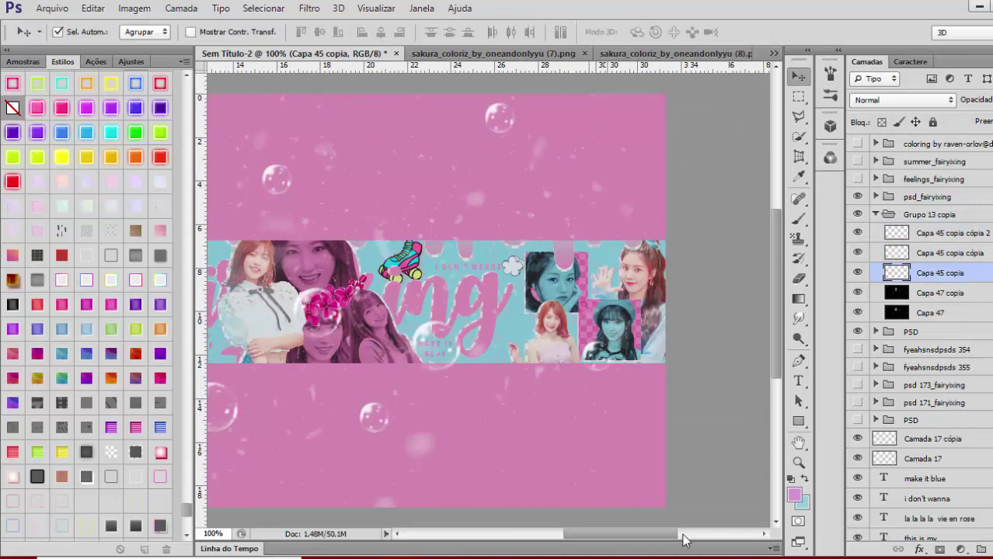
{"action": "left_click_drag", "start_coordinate": [664, 535], "coordinate": [635, 535]}
{"action": "left_click", "coordinate": [875, 214]}
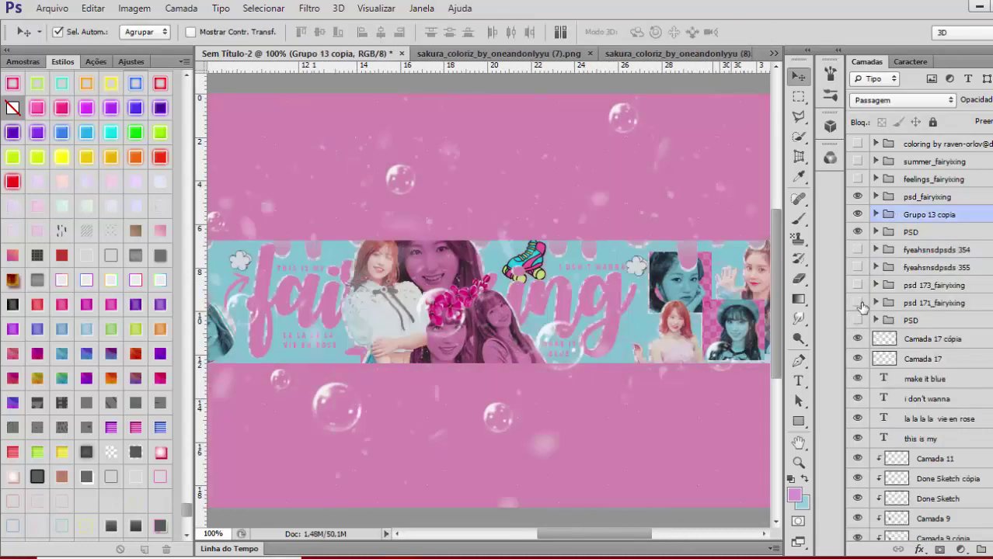
Compare the copied coloring groups on the banner and leave psd 173_fairyixing and feelings_fairyixing switched on
{"action": "key", "text": "ctrl+minus"}
{"action": "key", "text": "ctrl+plus"}
{"action": "left_click", "coordinate": [857, 286]}
{"action": "left_click", "coordinate": [857, 286]}
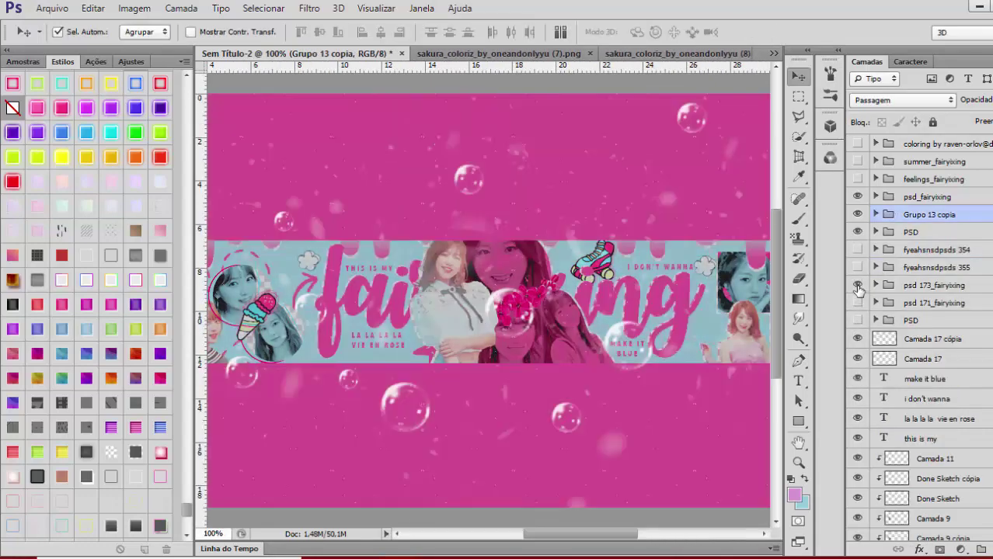
{"action": "left_click", "coordinate": [858, 286]}
{"action": "left_click", "coordinate": [856, 144]}
{"action": "left_click", "coordinate": [856, 144]}
{"action": "left_click", "coordinate": [858, 178]}
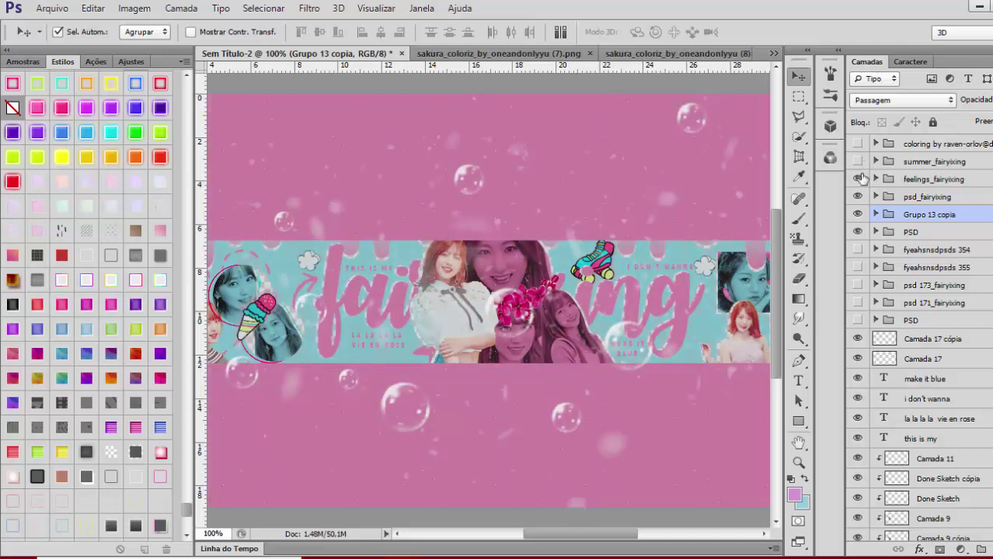
{"action": "left_click", "coordinate": [858, 287]}
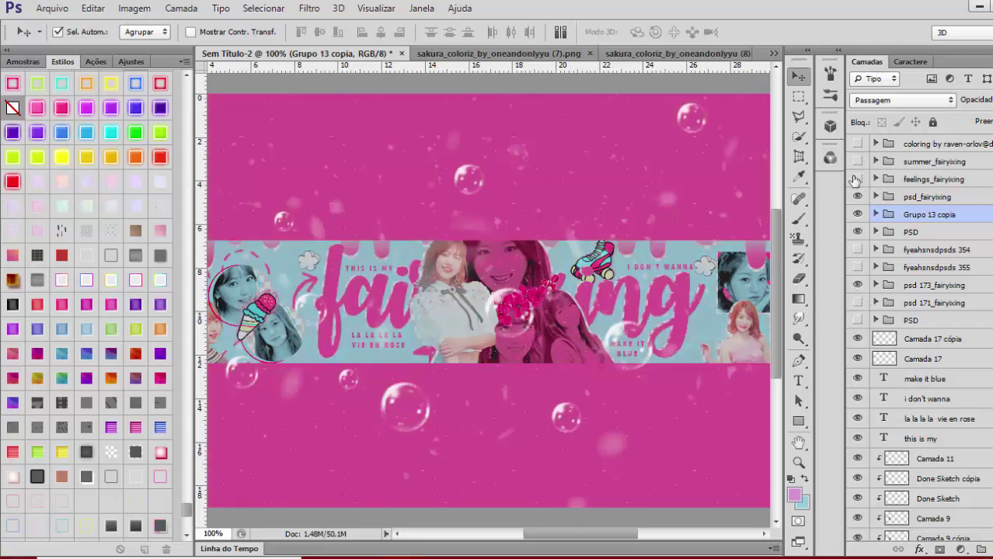
{"action": "left_click", "coordinate": [854, 179]}
{"action": "key", "text": "ctrl+minus"}
{"action": "key", "text": "ctrl+plus"}
Add a clipped Brightness/Contrast adjustment above Camada 1 cópia and lower its brightness
{"action": "scroll", "coordinate": [862, 233], "scroll_direction": "down", "scroll_amount": 5}
{"action": "left_click", "coordinate": [878, 326]}
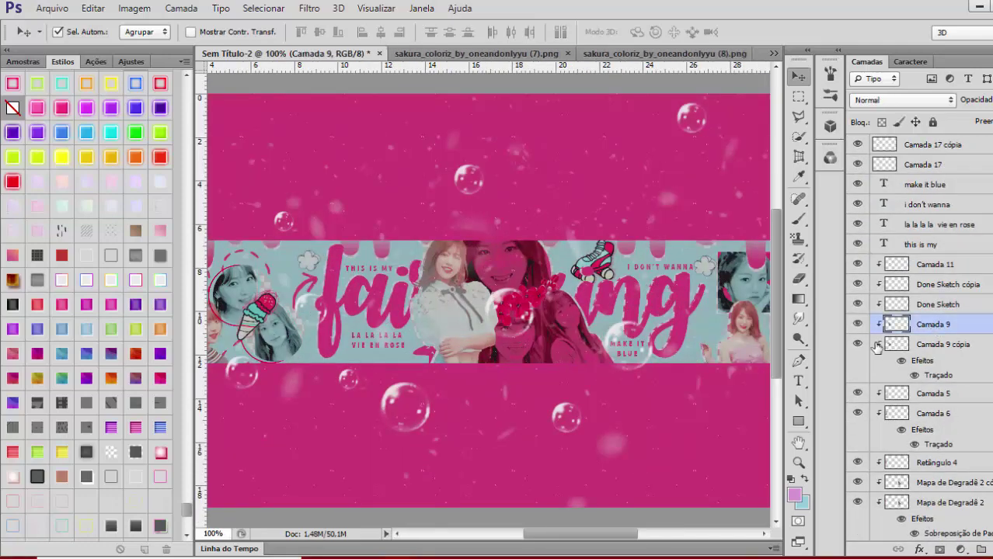
{"action": "scroll", "coordinate": [911, 312], "scroll_direction": "down", "scroll_amount": 4}
{"action": "left_click", "coordinate": [877, 393]}
{"action": "left_click", "coordinate": [130, 62]}
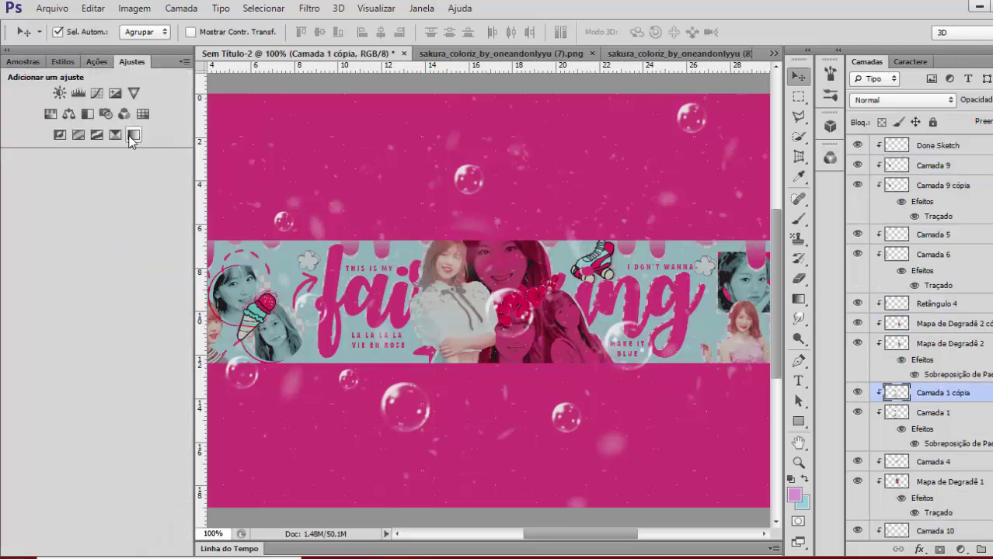
{"action": "left_click", "coordinate": [116, 134]}
{"action": "key", "text": "ctrl+z"}
{"action": "left_click", "coordinate": [59, 93]}
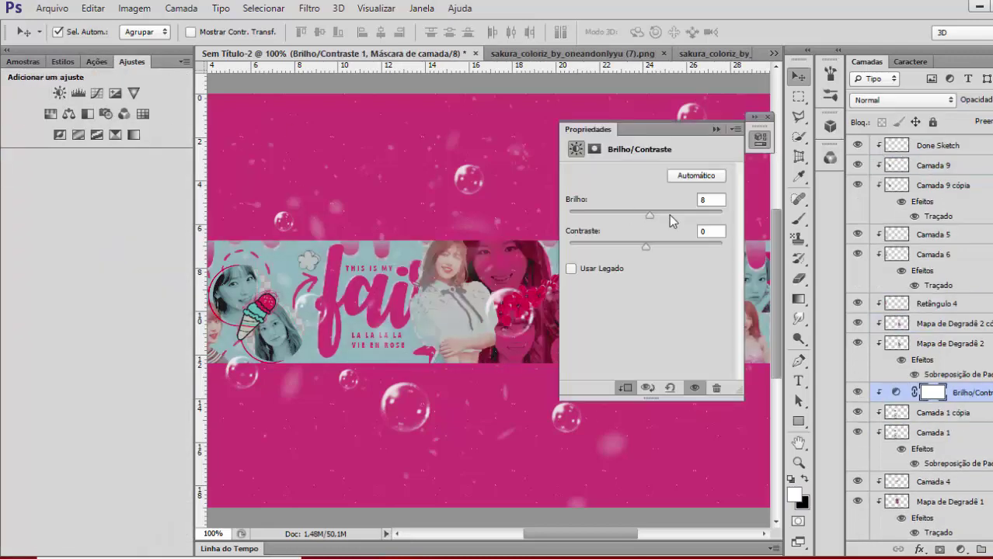
{"action": "left_click_drag", "start_coordinate": [669, 215], "coordinate": [624, 220]}
{"action": "left_click", "coordinate": [716, 129]}
{"action": "left_click", "coordinate": [767, 117]}
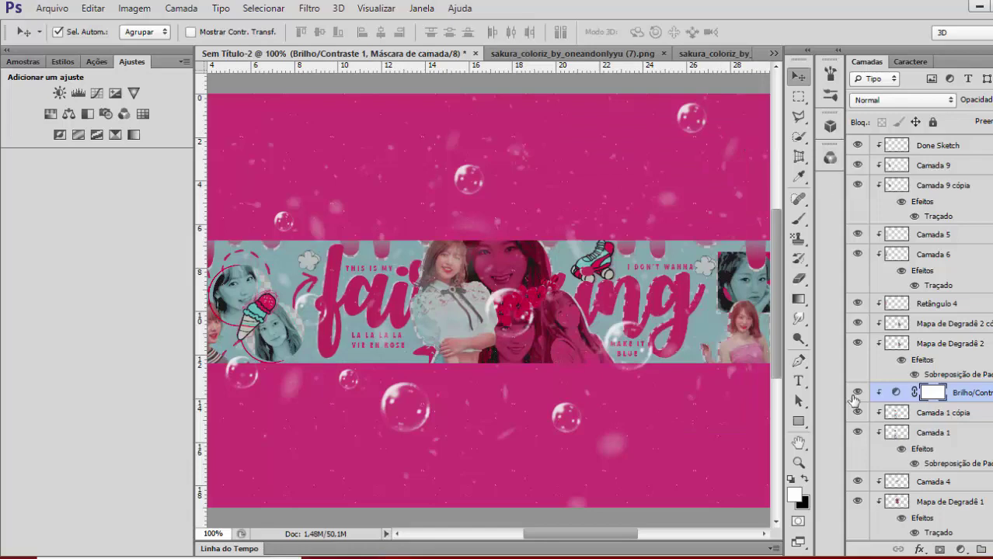
Compare the banner with and without the brightness adjustment, and merge it with Camada 1 cópia
{"action": "left_click", "coordinate": [855, 395]}
{"action": "left_click", "coordinate": [856, 395]}
{"action": "left_click", "coordinate": [942, 413], "text": "ctrl"}
{"action": "key", "text": "ctrl+e"}
{"action": "key", "text": "ctrl+minus"}
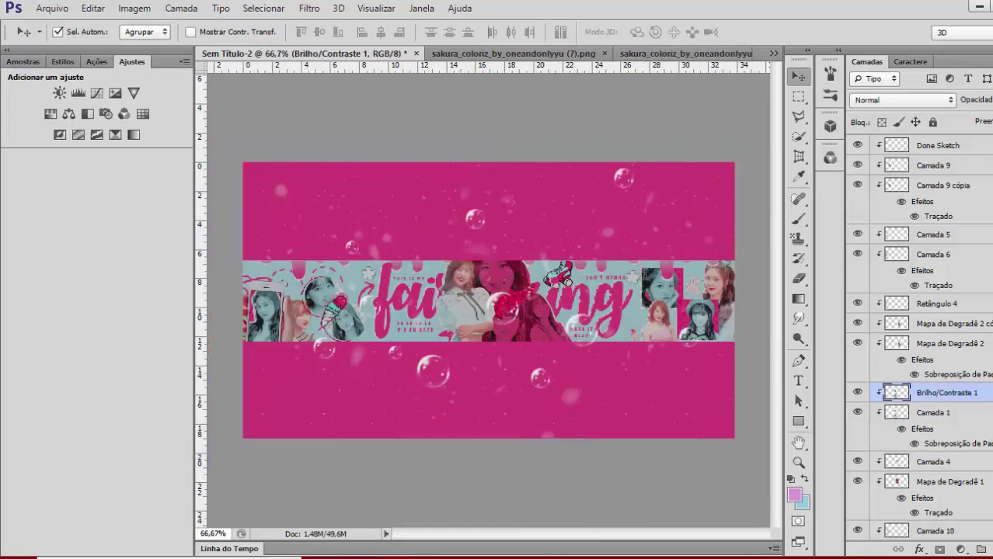
Preview the banner with the visibility of psd 173_fairyixing, fyeahsnsdpsds 355 and fyeahsnsdpsds 354 toggled in turn
{"action": "key", "text": "ctrl+plus"}
{"action": "mouse_move", "coordinate": [626, 533]}
{"action": "left_mouse_down"}
{"action": "mouse_move", "coordinate": [679, 533]}
{"action": "mouse_move", "coordinate": [625, 537]}
{"action": "mouse_move", "coordinate": [641, 536]}
{"action": "left_mouse_up"}
{"action": "scroll", "coordinate": [915, 236], "scroll_direction": "up", "scroll_amount": 5}
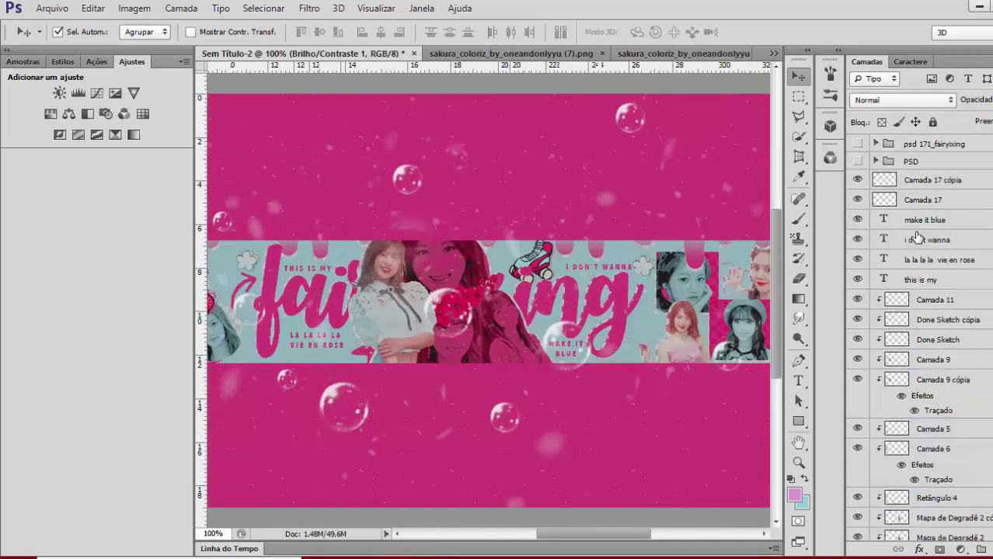
{"action": "left_click", "coordinate": [857, 215]}
{"action": "left_click", "coordinate": [858, 214]}
{"action": "left_click", "coordinate": [858, 198]}
{"action": "left_click", "coordinate": [857, 197]}
{"action": "left_click", "coordinate": [857, 179]}
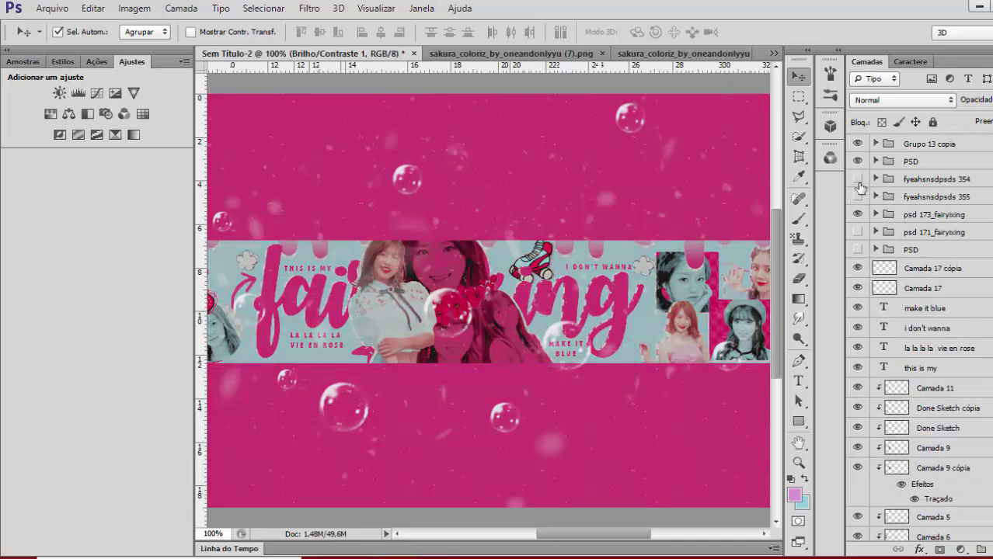
{"action": "key", "text": "ctrl+minus"}
Create a new square transparent document at 72 pixels/inch and place the short-haired singer's cut-out in it, scaled to 52.75%
{"action": "key", "text": "ctrl+n"}
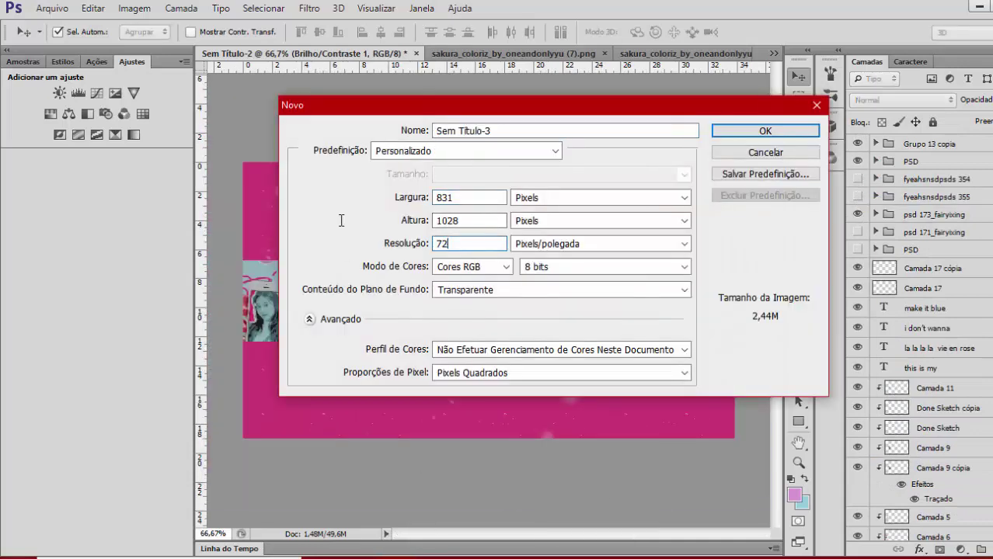
{"action": "key", "text": "Return"}
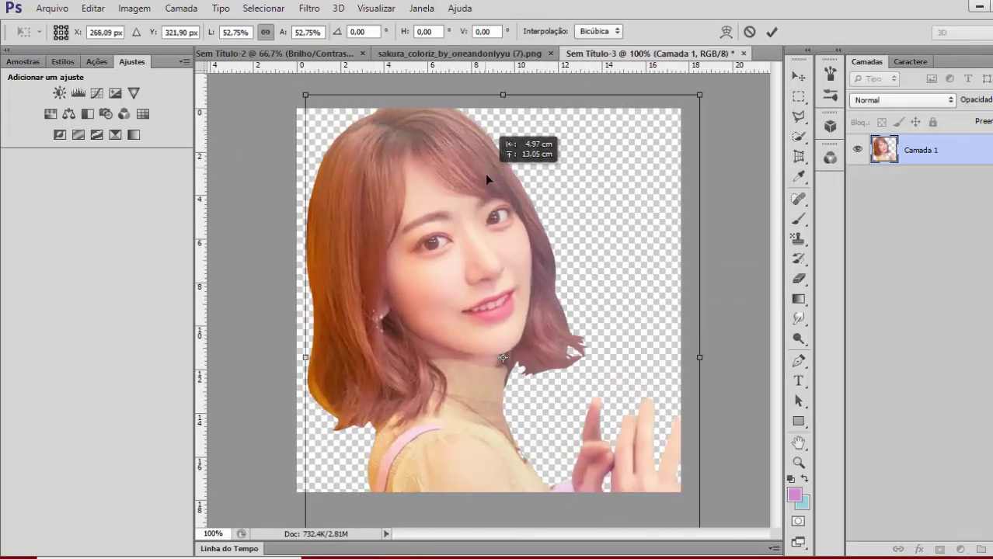
{"action": "left_click_drag", "start_coordinate": [486, 177], "coordinate": [488, 179]}
{"action": "key", "text": "Return"}
Draw a light blue rectangle covering the whole canvas and place it behind the singer's cut-out
{"action": "left_click", "coordinate": [804, 480]}
{"action": "left_click", "coordinate": [799, 421]}
{"action": "left_click_drag", "start_coordinate": [250, 98], "coordinate": [751, 558]}
{"action": "left_click_drag", "start_coordinate": [923, 150], "coordinate": [931, 209]}
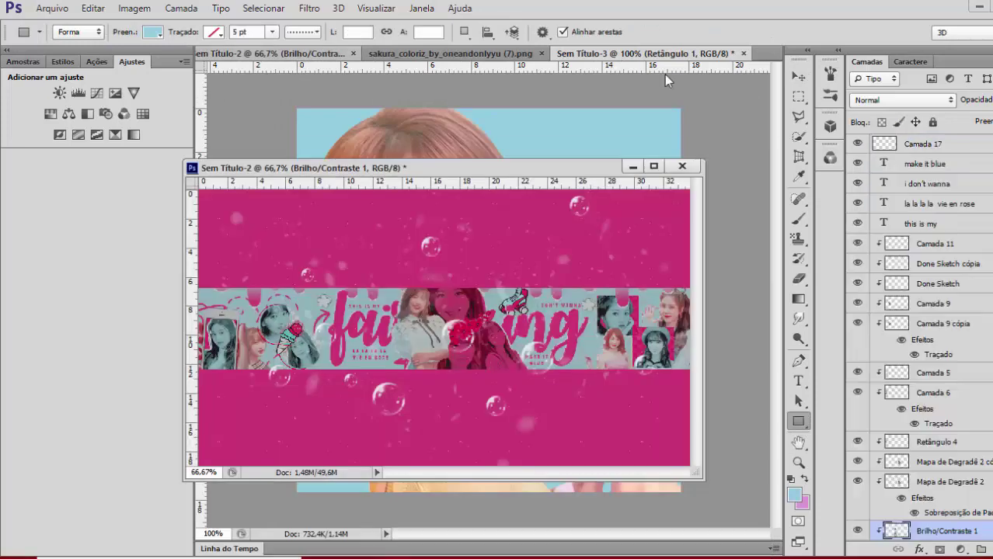
Copy the visible coloring groups, from feelings_fairyixing to psd 173_fairyixing, from the banner into the new square document
{"action": "key", "text": "v"}
{"action": "scroll", "coordinate": [929, 334], "scroll_direction": "up", "scroll_amount": 5}
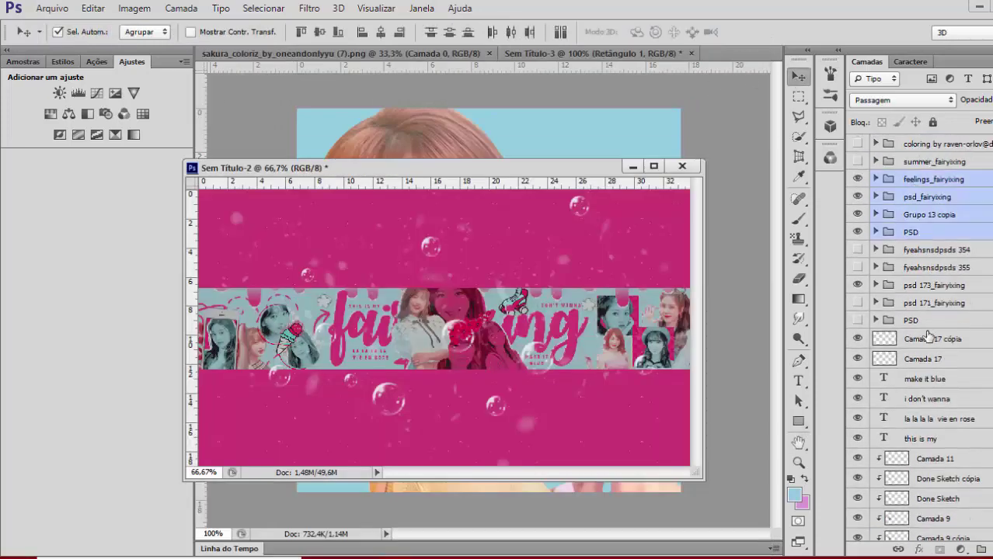
{"action": "left_click_drag", "start_coordinate": [608, 166], "coordinate": [668, 53]}
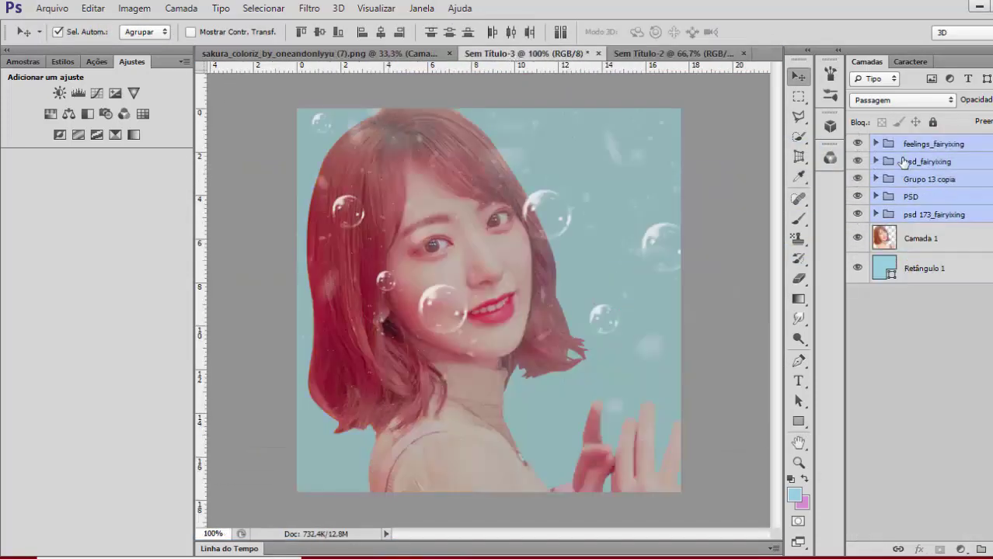
Transform the Capa 47 particle layers in the copied Grupo 13 copia to suit the square canvas, and delete its Capa 45 bubble layers
{"action": "left_click", "coordinate": [876, 179]}
{"action": "left_click", "coordinate": [940, 294]}
{"action": "left_click", "coordinate": [930, 323], "text": "shift"}
{"action": "key", "text": "ctrl+t"}
{"action": "key", "text": "Return"}
{"action": "left_click", "coordinate": [949, 263], "text": "shift"}
{"action": "key", "text": "Delete"}
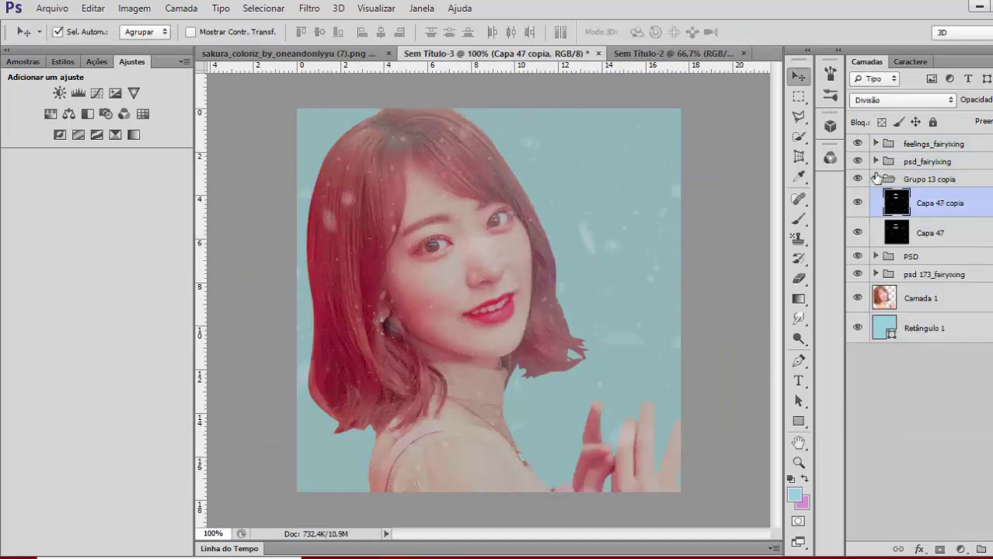
{"action": "left_click", "coordinate": [875, 179]}
Duplicate the singer's layer and apply a pattern overlay style with a dashed white edge to the lower copy, Camada 1
{"action": "left_click", "coordinate": [968, 278]}
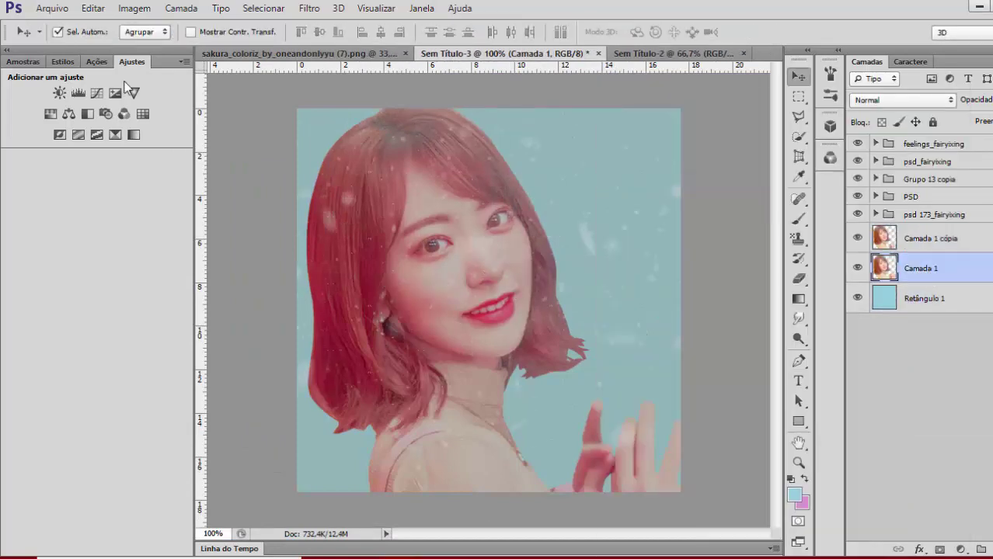
{"action": "left_click", "coordinate": [62, 61]}
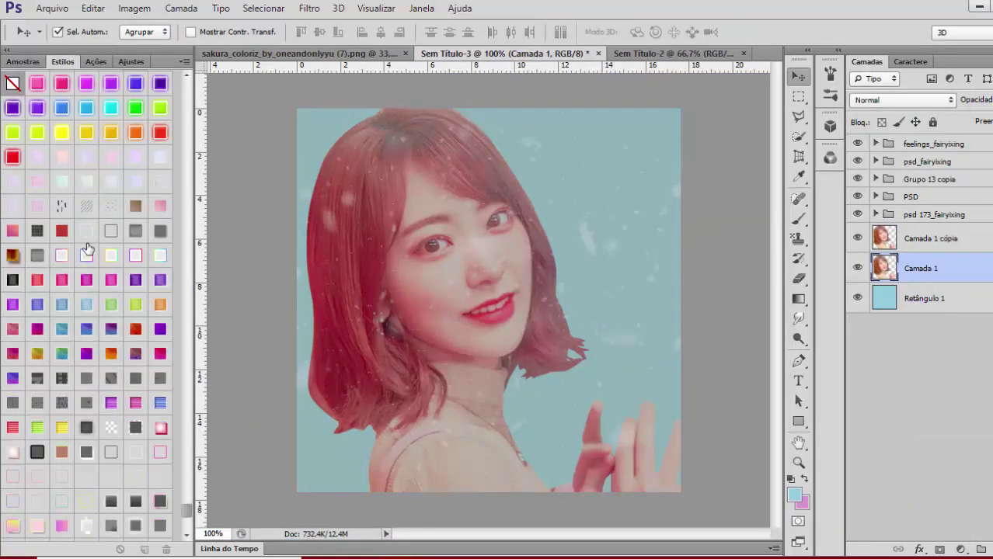
{"action": "left_click", "coordinate": [108, 355]}
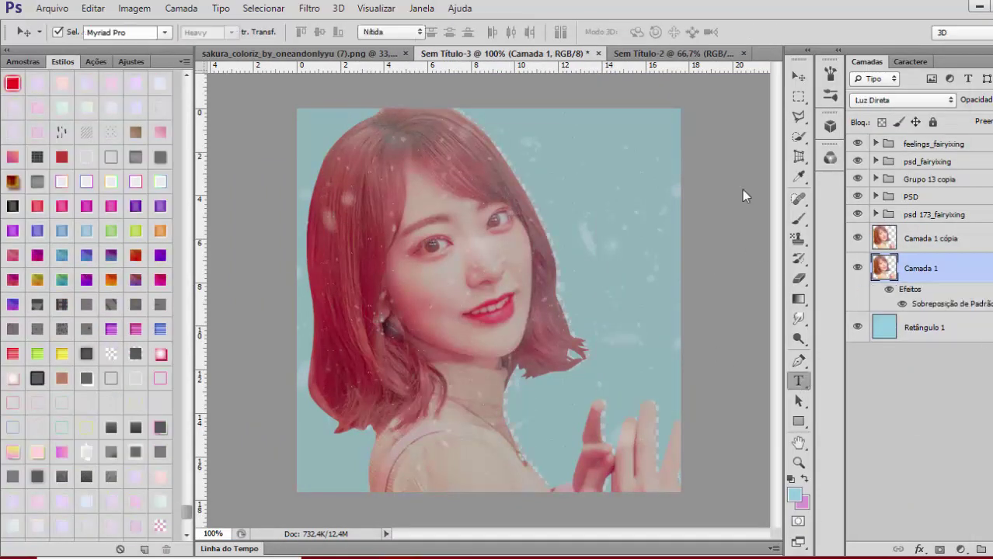
{"action": "left_click", "coordinate": [797, 78]}
Browse for images to open in the snow folder under materiais, pixels, rede sociais, showing the files as thumbnails
{"action": "key", "text": "ctrl+o"}
{"action": "left_click", "coordinate": [48, 194]}
{"action": "double_click", "coordinate": [131, 101]}
{"action": "double_click", "coordinate": [452, 101]}
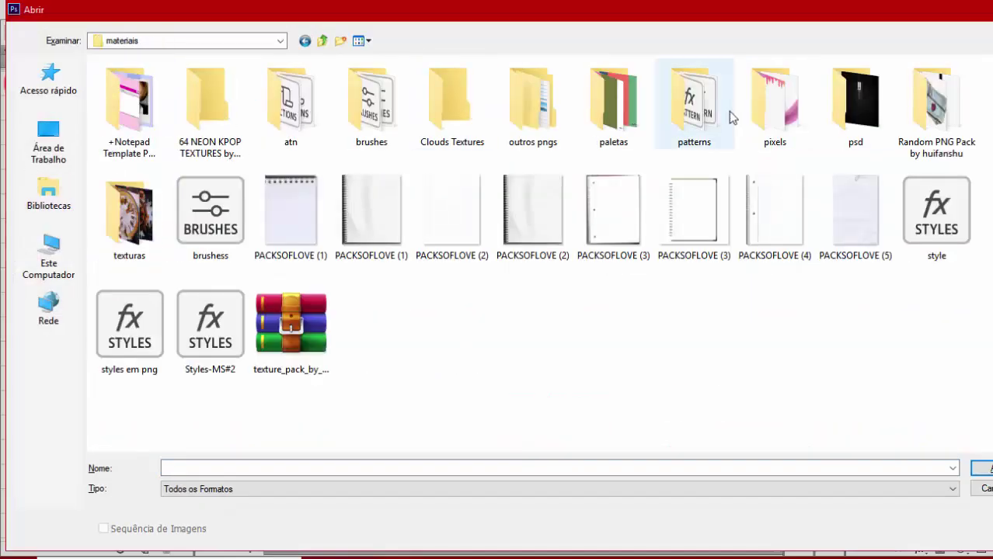
{"action": "double_click", "coordinate": [770, 105]}
{"action": "double_click", "coordinate": [614, 217]}
{"action": "key", "text": "BackSpace"}
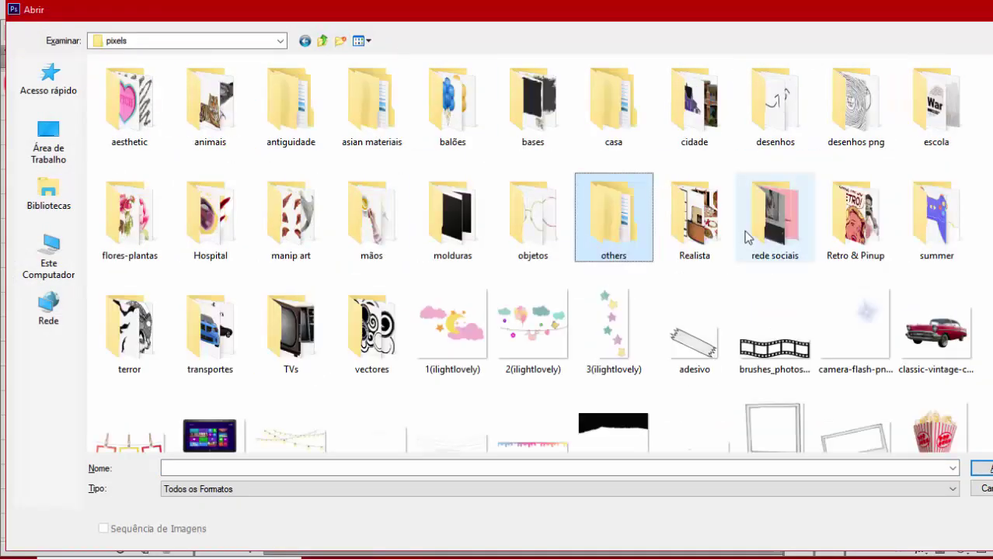
{"action": "double_click", "coordinate": [774, 218]}
{"action": "double_click", "coordinate": [453, 218]}
{"action": "left_click", "coordinate": [369, 42]}
{"action": "left_click", "coordinate": [400, 76]}
{"action": "scroll", "coordinate": [559, 155], "scroll_direction": "down", "scroll_amount": 3}
{"action": "scroll", "coordinate": [692, 140], "scroll_direction": "up", "scroll_amount": 3}
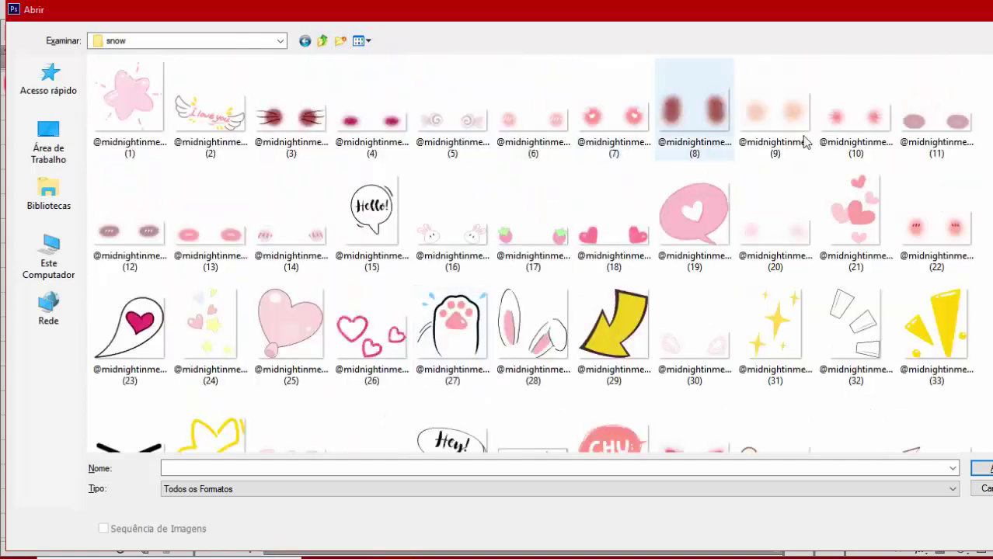
Look through the face sticker images in the snow folder and open 11 and 013 together
{"action": "left_click", "coordinate": [845, 128]}
{"action": "scroll", "coordinate": [509, 309], "scroll_direction": "down", "scroll_amount": 3}
{"action": "scroll", "coordinate": [509, 311], "scroll_direction": "down", "scroll_amount": 8}
{"action": "left_click", "coordinate": [291, 159]}
{"action": "scroll", "coordinate": [303, 187], "scroll_direction": "down", "scroll_amount": 4}
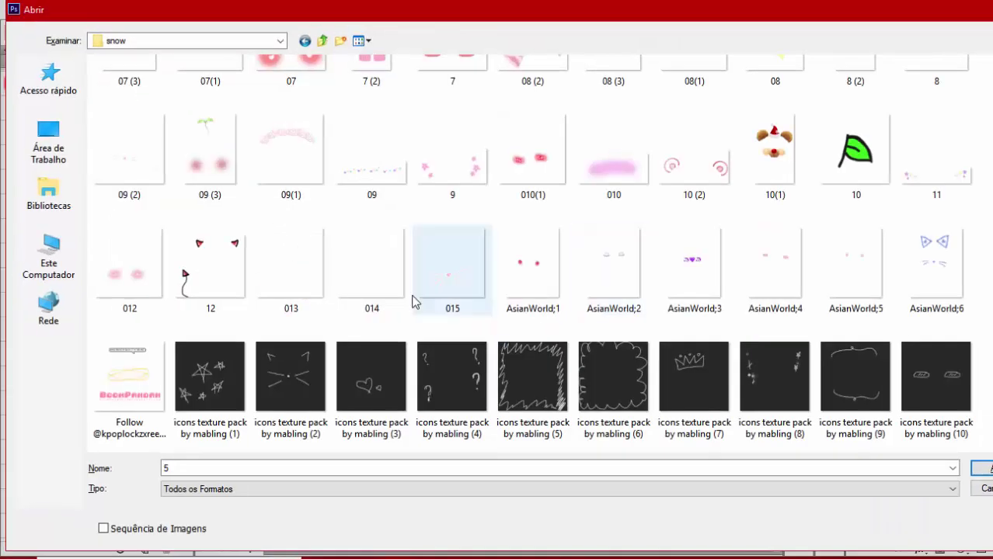
{"action": "left_click", "coordinate": [365, 268]}
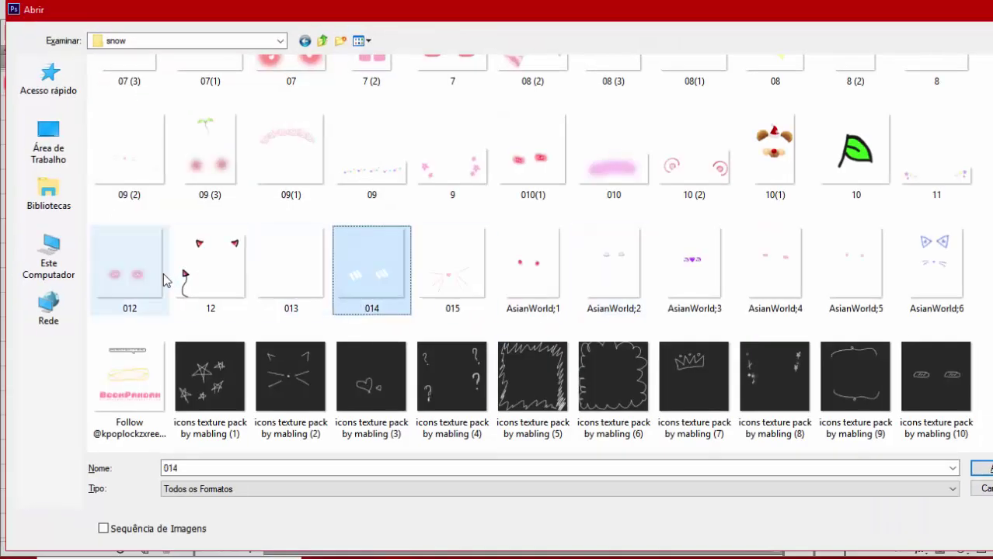
{"action": "left_click", "coordinate": [825, 283]}
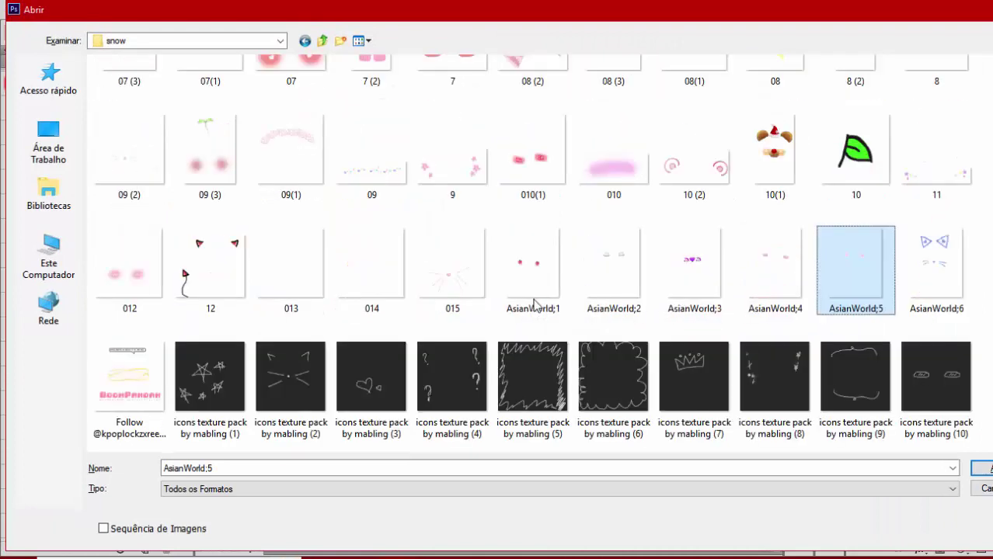
{"action": "left_click", "coordinate": [936, 191]}
{"action": "scroll", "coordinate": [777, 203], "scroll_direction": "up", "scroll_amount": 2}
{"action": "scroll", "coordinate": [272, 257], "scroll_direction": "down", "scroll_amount": 2}
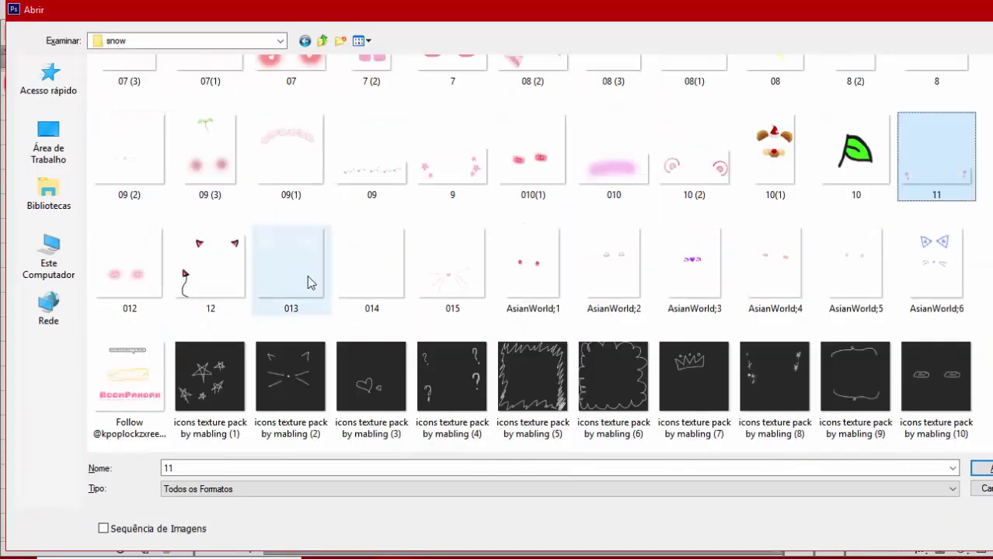
{"action": "left_click", "coordinate": [309, 276], "text": "ctrl"}
{"action": "key", "text": "Return"}
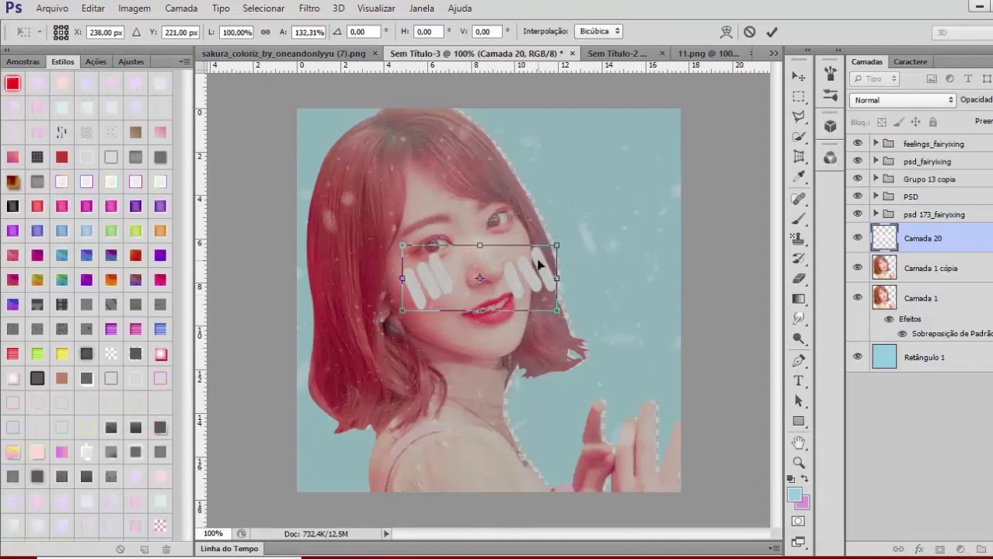
Select the white stripes on the singer's left-side cheek, scale them to about 53%, and rotate them into place under the eye
{"action": "key", "text": "Return"}
{"action": "key", "text": "m"}
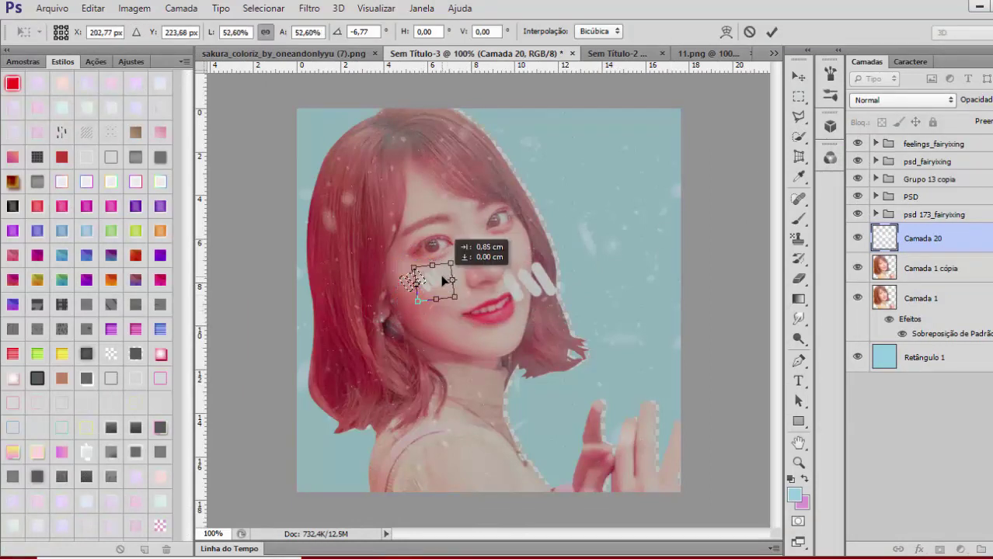
{"action": "left_click_drag", "start_coordinate": [444, 281], "coordinate": [446, 279]}
{"action": "key", "text": "Return"}
{"action": "left_click", "coordinate": [799, 76]}
{"action": "key", "text": "ctrl+t"}
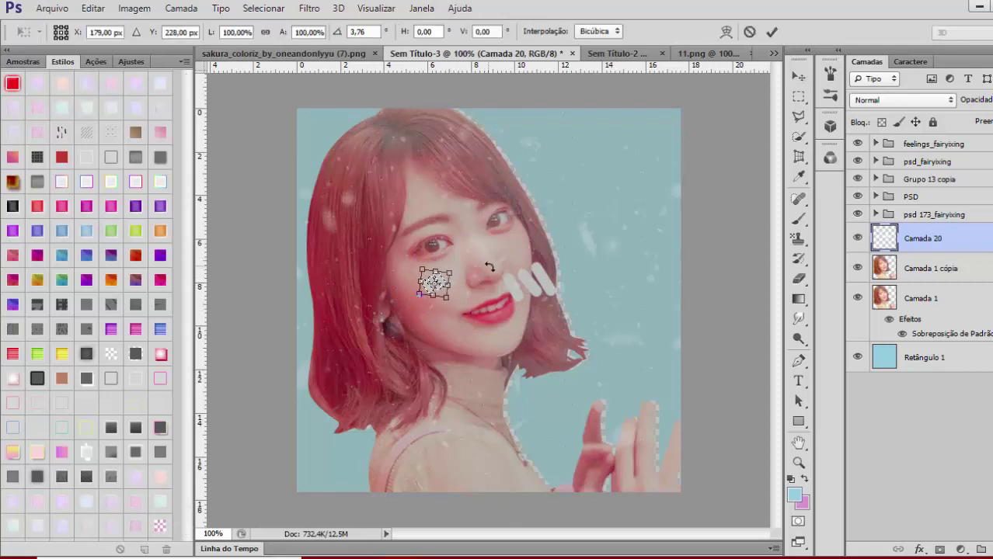
{"action": "key", "text": "Return"}
Select the remaining stripes of Camada 20, scale them to about 69%, and place them on the right-side cheek
{"action": "left_click", "coordinate": [800, 99]}
{"action": "left_click_drag", "start_coordinate": [490, 250], "coordinate": [580, 331]}
{"action": "key", "text": "ctrl+t"}
{"action": "key", "text": "Return"}
{"action": "left_click", "coordinate": [922, 238]}
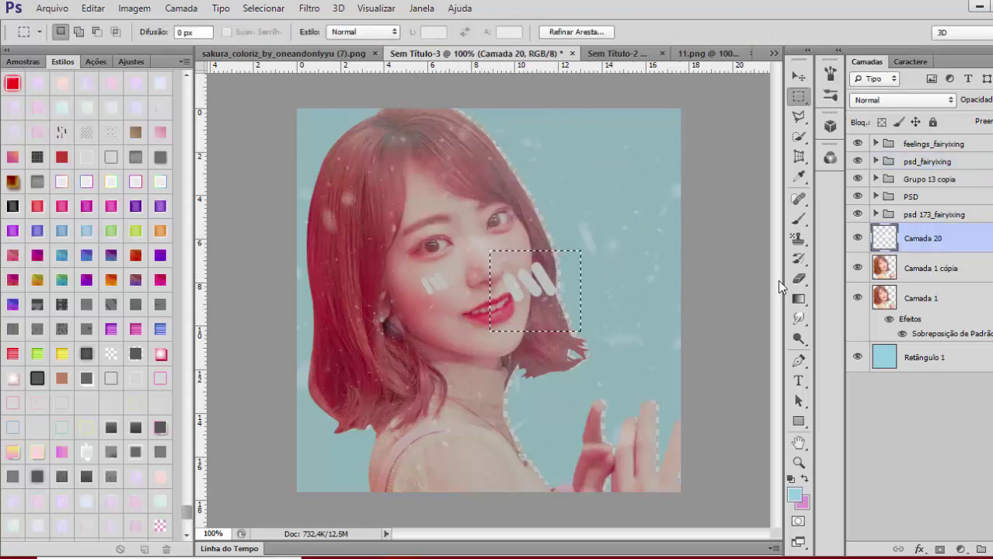
{"action": "key", "text": "ctrl+t"}
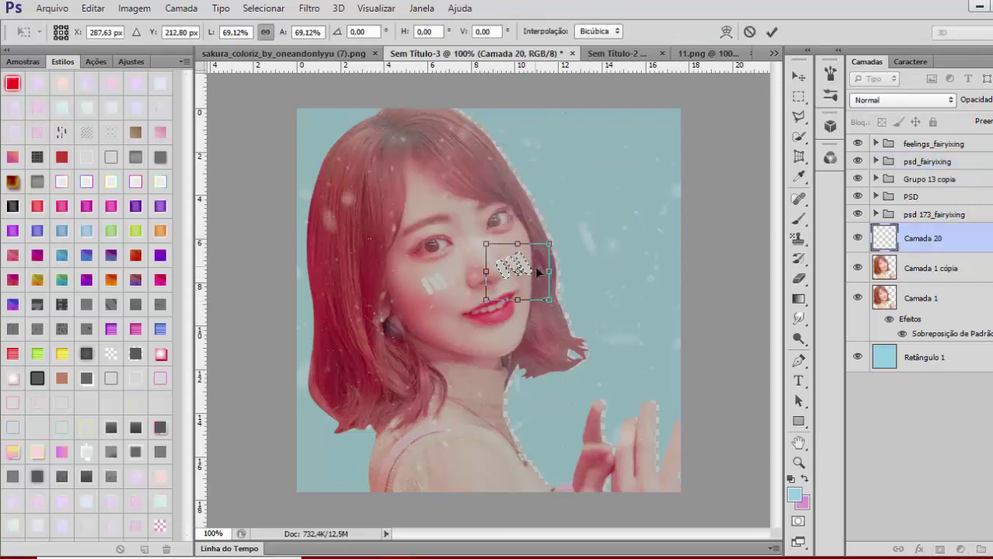
{"action": "left_click", "coordinate": [799, 77]}
{"action": "key", "text": "Return"}
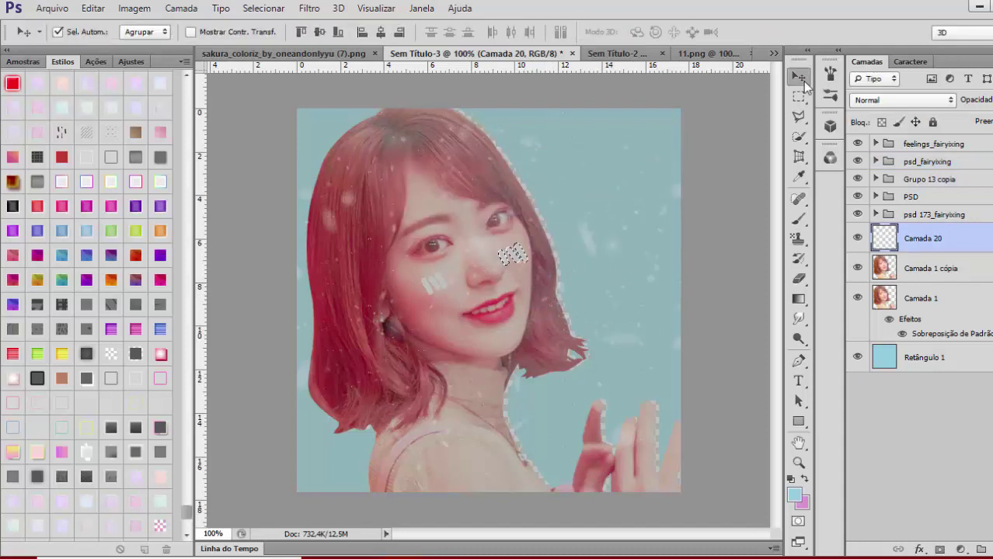
Bring the star stickers from 11.png onto the singer's cheeks in Sem Título-3 and duplicate their layer
{"action": "left_click", "coordinate": [707, 53]}
{"action": "left_click_drag", "start_coordinate": [483, 297], "coordinate": [554, 256]}
{"action": "key", "text": "ctrl+j"}
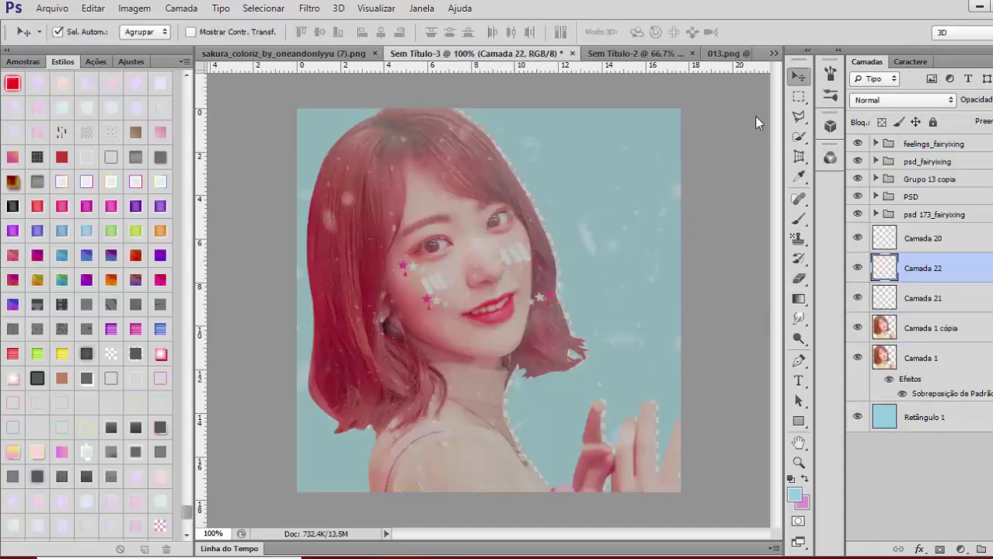
Transform the duplicated star stickers so one group sits at the outer corner of the right-side eye
{"action": "key", "text": "ctrl+t"}
{"action": "key", "text": "ctrl+plus"}
{"action": "scroll", "coordinate": [580, 234], "scroll_direction": "up", "scroll_amount": 2}
{"action": "left_click_drag", "start_coordinate": [577, 223], "coordinate": [558, 208]}
{"action": "mouse_move", "coordinate": [643, 183]}
{"action": "left_mouse_down"}
{"action": "mouse_move", "coordinate": [630, 153]}
{"action": "mouse_move", "coordinate": [532, 202]}
{"action": "mouse_move", "coordinate": [567, 200]}
{"action": "left_mouse_up"}
{"action": "key", "text": "Return"}
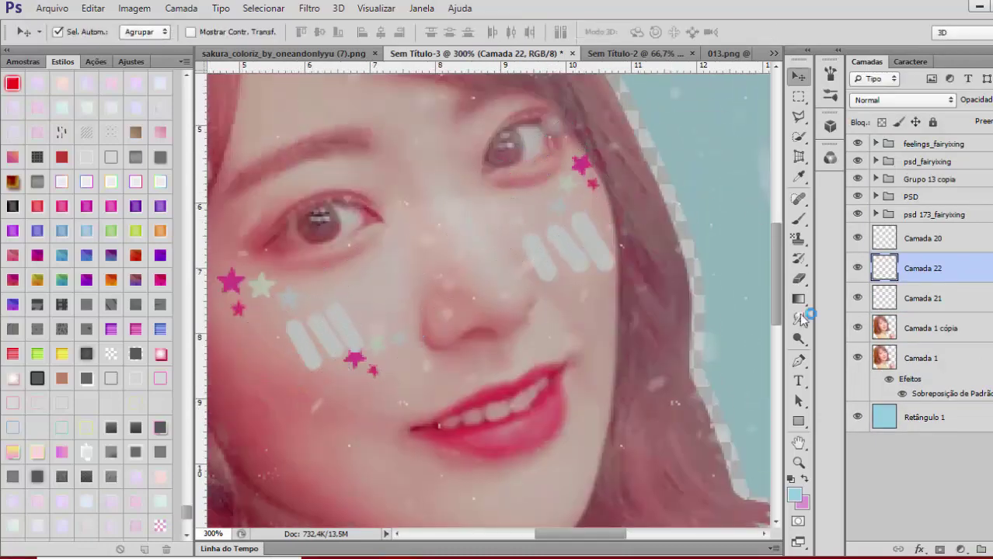
Erase the surplus stars beside the left-side cheek stripes from Camada 22
{"action": "left_click", "coordinate": [798, 279]}
{"action": "left_click", "coordinate": [421, 401]}
{"action": "key", "text": "ctrl+minus"}
{"action": "key", "text": "ctrl+minus"}
Copy the whole 013.png sticker, close that file, and paste it above Camada 20 in Sem Título-3
{"action": "left_click", "coordinate": [798, 97]}
{"action": "left_click", "coordinate": [730, 54]}
{"action": "key", "text": "ctrl+a"}
{"action": "key", "text": "ctrl+c"}
{"action": "left_click", "coordinate": [744, 54]}
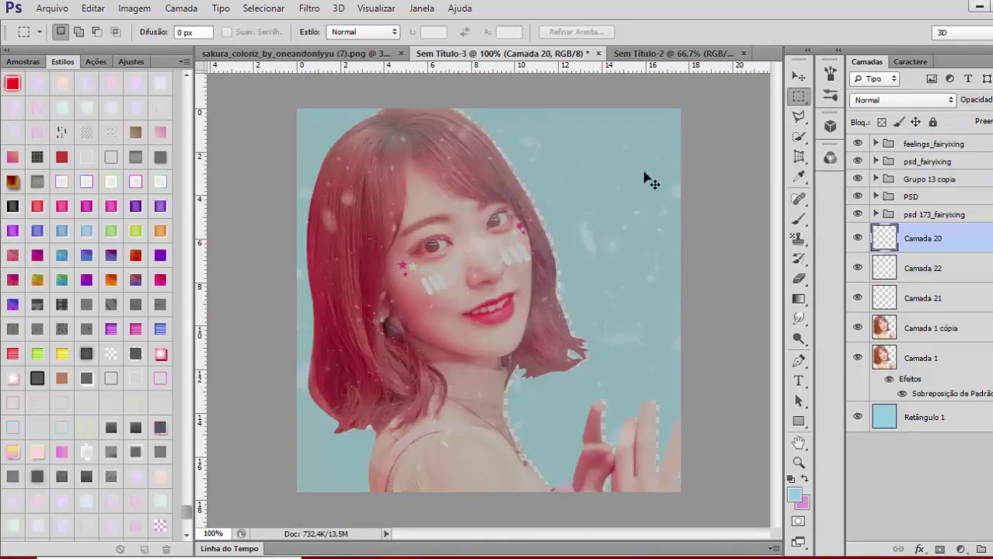
{"action": "key", "text": "ctrl+v"}
Scale and rotate the pasted white cat-ear doodle so it fits on top of the singer's head
{"action": "key", "text": "ctrl+t"}
{"action": "left_click_drag", "start_coordinate": [513, 233], "coordinate": [481, 191]}
{"action": "left_click_drag", "start_coordinate": [499, 116], "coordinate": [498, 115]}
{"action": "left_click_drag", "start_coordinate": [509, 167], "coordinate": [476, 152]}
{"action": "key", "text": "Escape"}
{"action": "key", "text": "ctrl+t"}
{"action": "left_click_drag", "start_coordinate": [560, 291], "coordinate": [527, 126]}
{"action": "key", "text": "Return"}
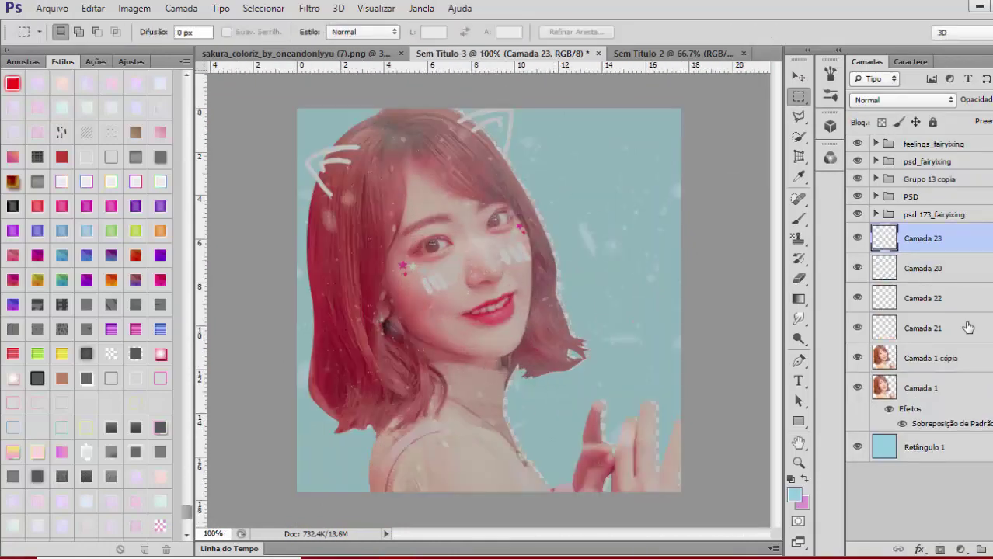
Paint a black shadow along the side of the nose on a new layer with a soft 8 px brush, blended as Sobrepor
{"action": "key", "text": "ctrl+shift+alt+n"}
{"action": "left_click", "coordinate": [793, 494]}
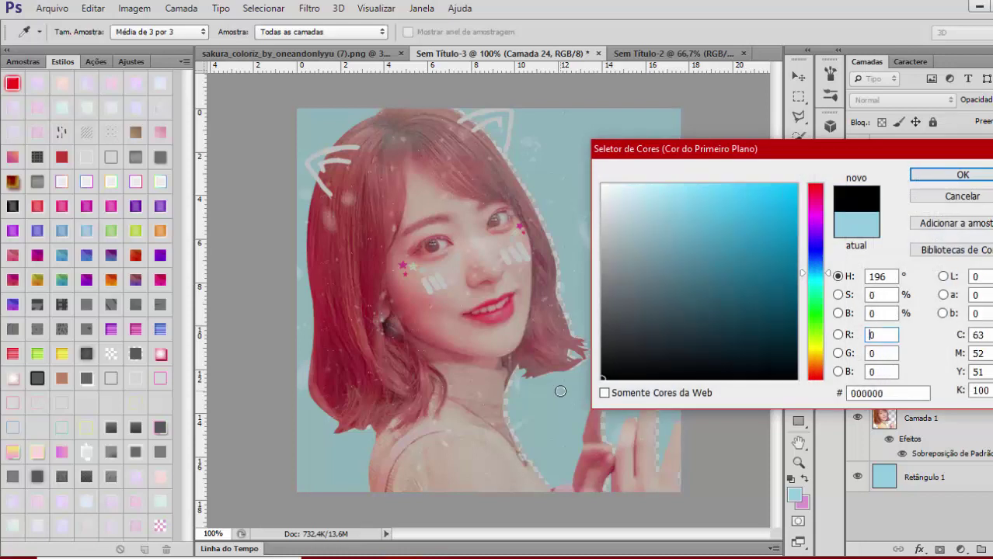
{"action": "key", "text": "Return"}
{"action": "left_click", "coordinate": [799, 220]}
{"action": "left_click", "coordinate": [78, 32]}
{"action": "left_click_drag", "start_coordinate": [174, 202], "coordinate": [172, 152]}
{"action": "left_click", "coordinate": [32, 150]}
{"action": "left_click_drag", "start_coordinate": [80, 80], "coordinate": [68, 81]}
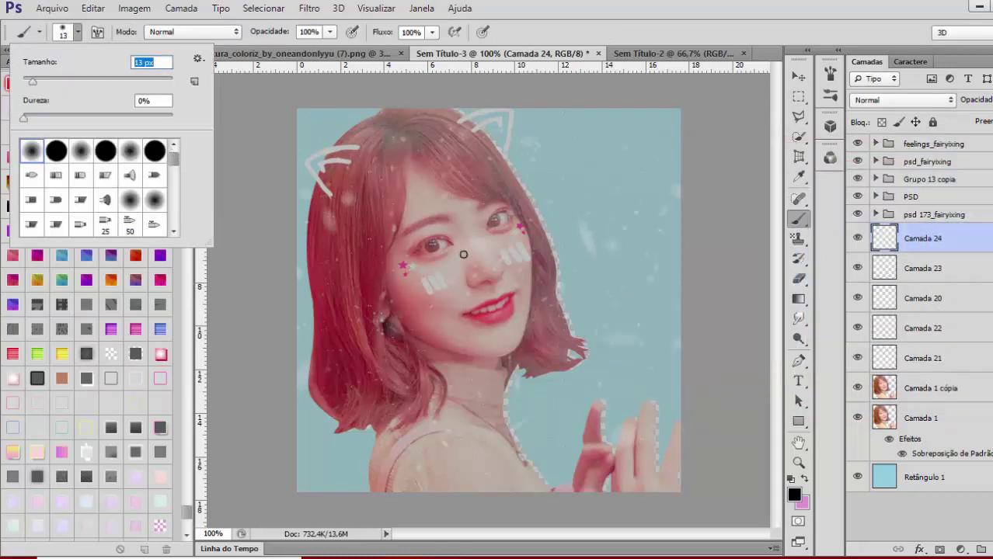
{"action": "key", "text": "Return"}
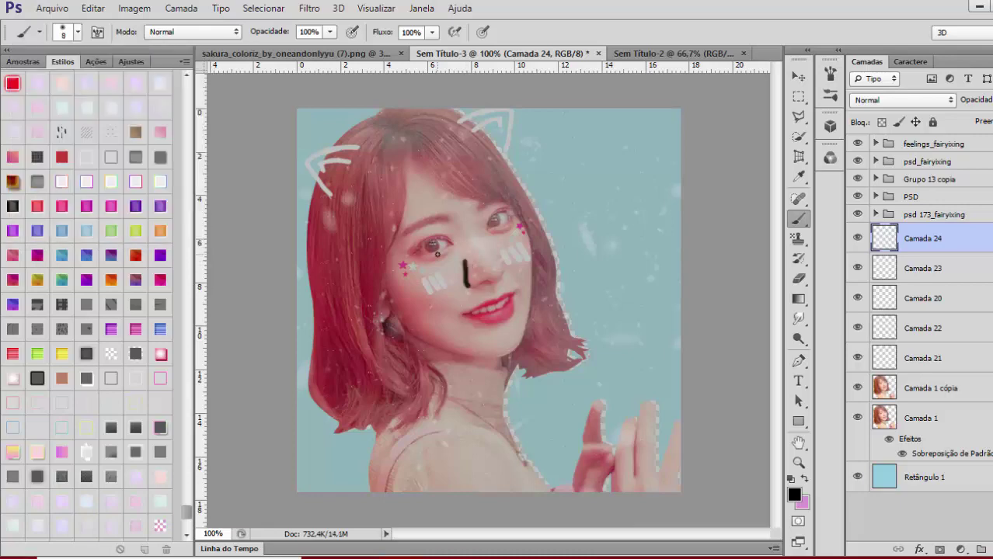
{"action": "left_click", "coordinate": [904, 100]}
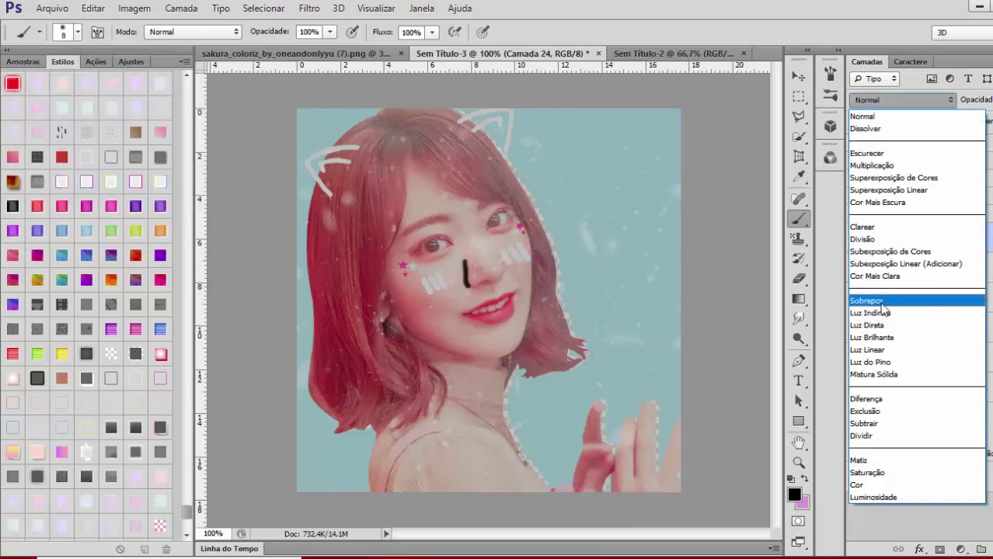
{"action": "left_click", "coordinate": [879, 300]}
Paint white lines along both lower eyelids on another new layer using a 3 px brush
{"action": "key", "text": "ctrl+alt+shift+n"}
{"action": "key", "text": "ctrl+plus"}
{"action": "left_click", "coordinate": [795, 496]}
{"action": "left_click", "coordinate": [334, 380]}
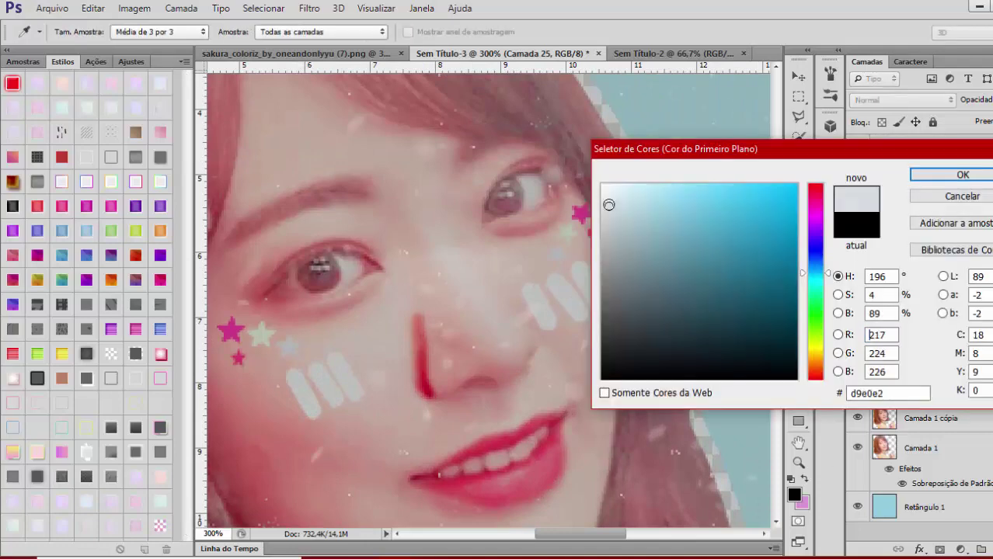
{"action": "left_click", "coordinate": [601, 186]}
{"action": "left_click", "coordinate": [962, 175]}
{"action": "left_click", "coordinate": [78, 33]}
{"action": "type", "text": "3"}
{"action": "key", "text": "Return"}
{"action": "key", "text": "Return"}
{"action": "left_click_drag", "start_coordinate": [376, 270], "coordinate": [336, 293]}
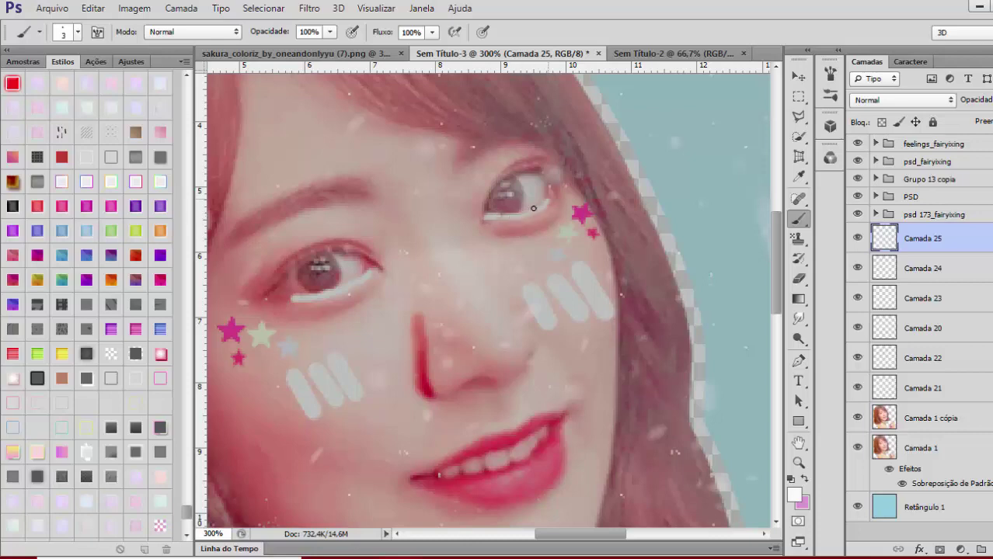
Set the white eyelid layer, Camada 25, to Sobrepor and soften it with Gaussian Blur
{"action": "key", "text": "ctrl+minus"}
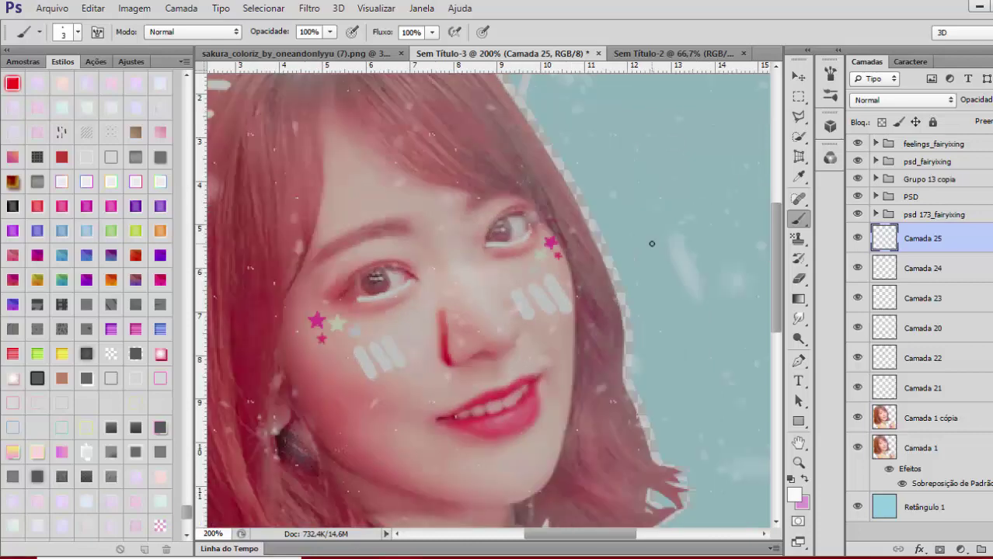
{"action": "left_click", "coordinate": [901, 99]}
{"action": "left_click", "coordinate": [876, 296]}
{"action": "left_click", "coordinate": [309, 7]}
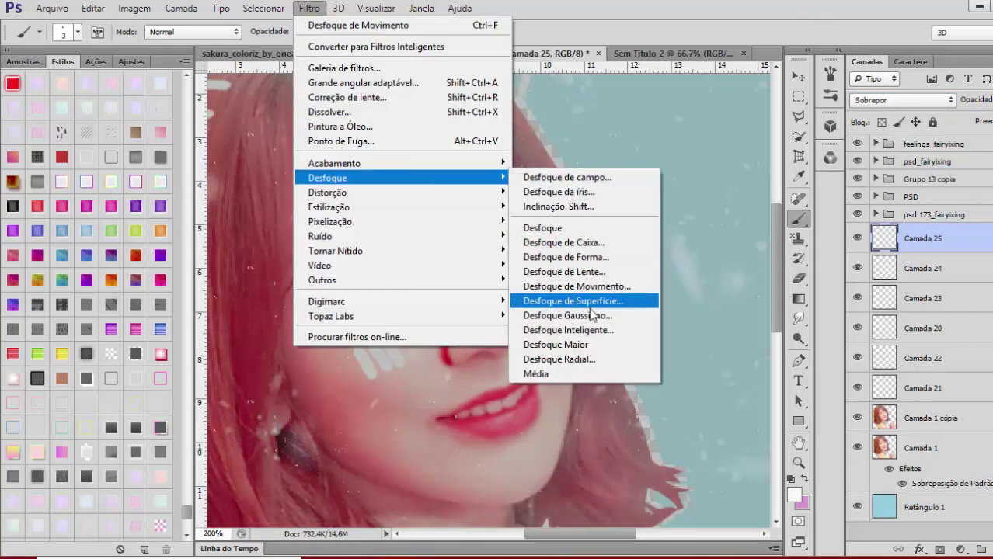
{"action": "left_click", "coordinate": [576, 324]}
{"action": "left_click_drag", "start_coordinate": [686, 321], "coordinate": [695, 322]}
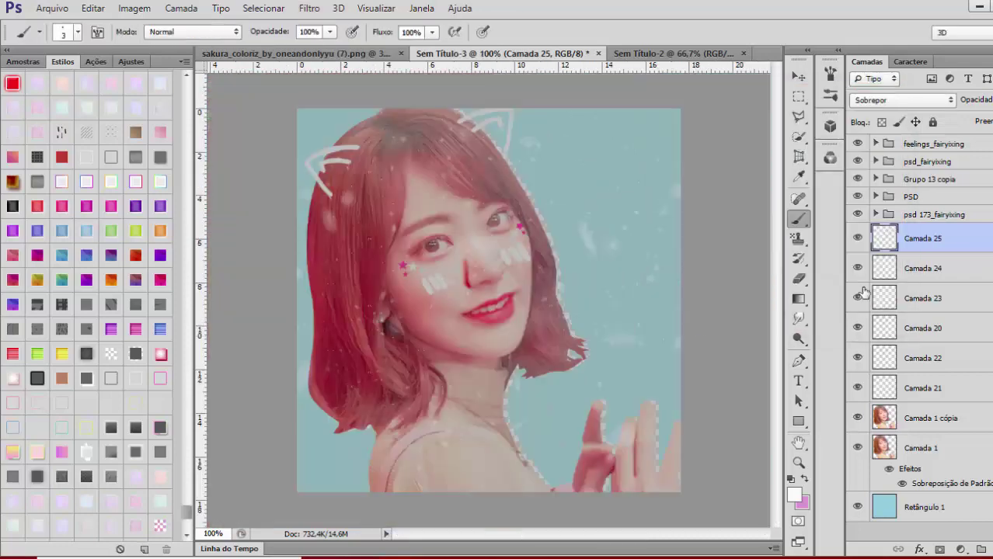
Apply Gaussian Blur with a 5,5 pixel radius to the nose shadow on Camada 24 and compare by toggling layer visibility
{"action": "left_click", "coordinate": [923, 268]}
{"action": "left_click", "coordinate": [309, 8]}
{"action": "mouse_move", "coordinate": [373, 169]}
{"action": "left_click", "coordinate": [577, 324]}
{"action": "left_click_drag", "start_coordinate": [697, 322], "coordinate": [707, 322]}
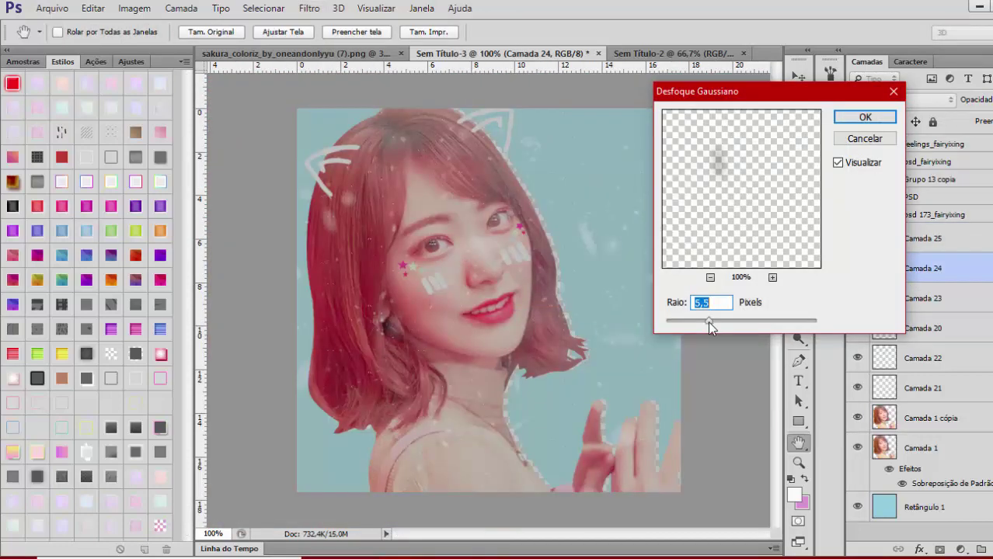
{"action": "key", "text": "Return"}
{"action": "left_click", "coordinate": [858, 238]}
{"action": "left_click", "coordinate": [858, 238]}
{"action": "left_click", "coordinate": [859, 267]}
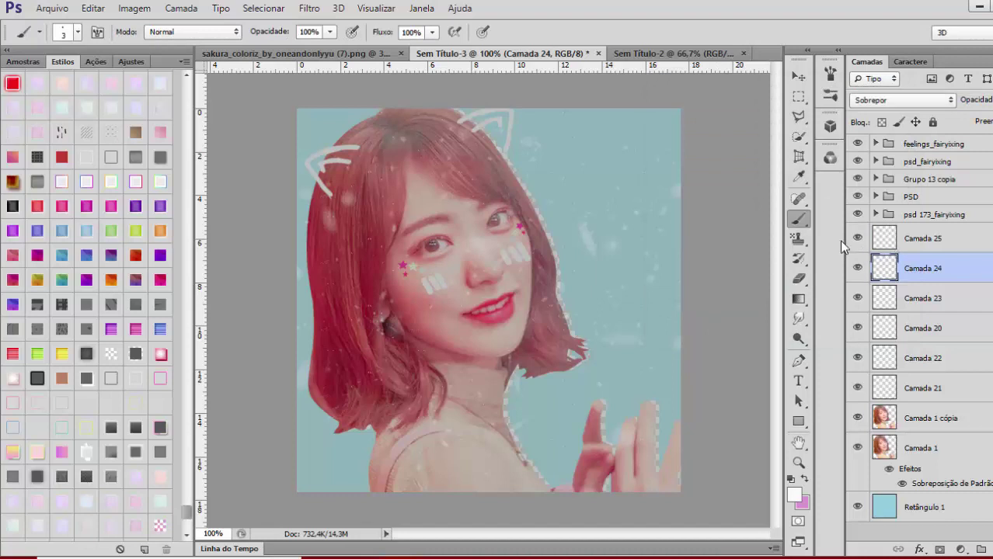
Add the text FAIRYIXING on the blue background beside the singer, in a new layer above Camada 20
{"action": "left_click", "coordinate": [923, 328]}
{"action": "key", "text": "t"}
{"action": "left_click", "coordinate": [601, 149]}
{"action": "type", "text": "FAIRYIXING"}
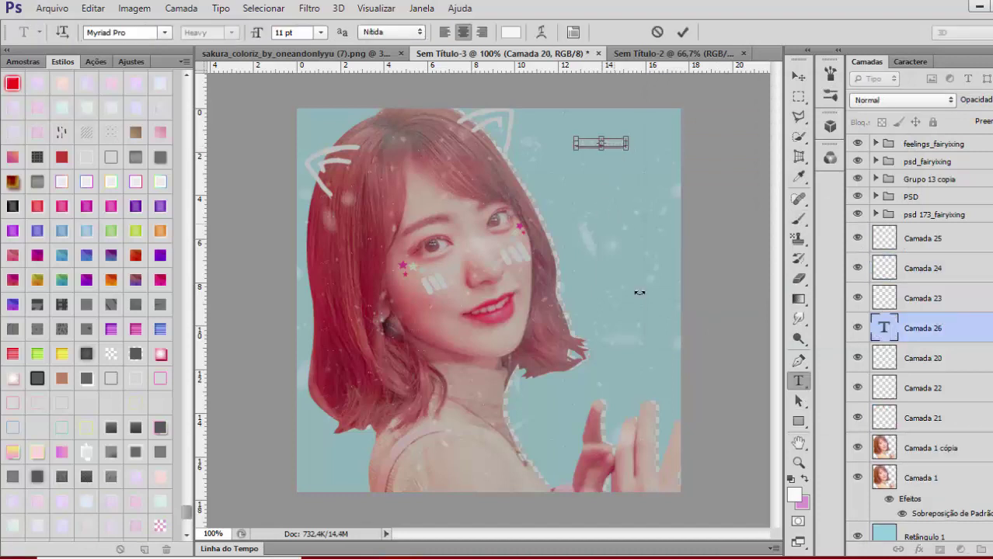
Recolor the FAIRYIXING text pink, enlarge it, and move it into the upper-right corner of the image
{"action": "key", "text": "ctrl+a"}
{"action": "left_click", "coordinate": [805, 479]}
{"action": "key", "text": "ctrl+a"}
{"action": "left_click", "coordinate": [284, 32]}
{"action": "scroll", "coordinate": [284, 33], "scroll_direction": "up", "scroll_amount": 5}
{"action": "left_click_drag", "start_coordinate": [639, 230], "coordinate": [671, 209]}
{"action": "left_click", "coordinate": [798, 75]}
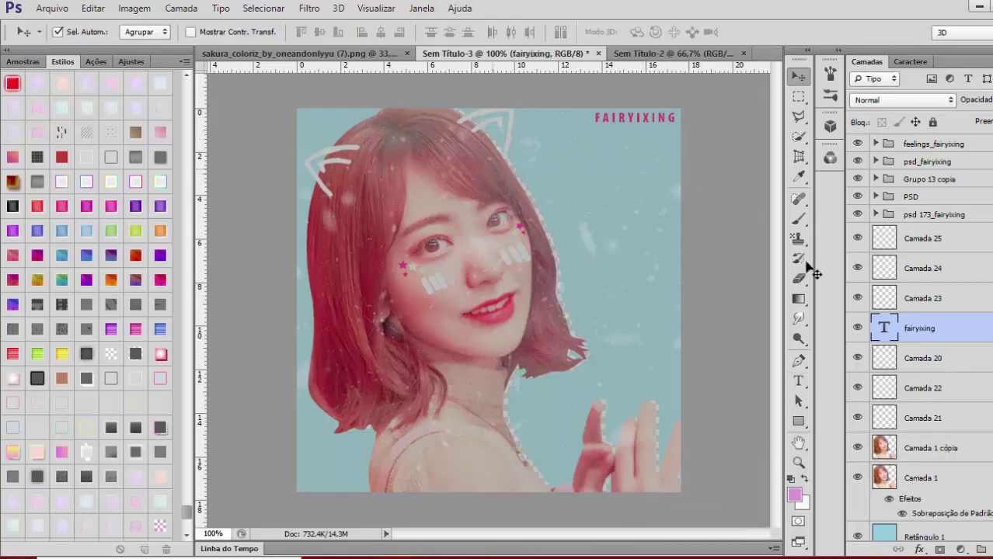
Duplicate Camada 1 cópia and apply Motion Blur to the lower copy at angle 0 with a distance of 24 pixels
{"action": "left_click", "coordinate": [968, 455]}
{"action": "key", "text": "ctrl+j"}
{"action": "left_click", "coordinate": [963, 475]}
{"action": "left_click", "coordinate": [309, 9]}
{"action": "mouse_move", "coordinate": [372, 177]}
{"action": "left_click", "coordinate": [608, 286]}
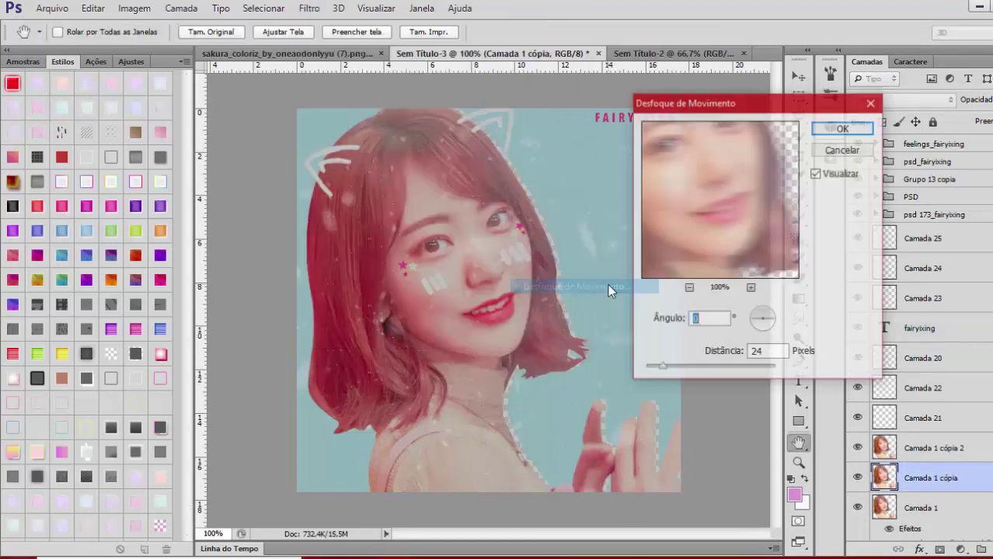
{"action": "left_click", "coordinate": [842, 128]}
Close the sakura_coloriz_by_oneandonlyyu (7).png document and switch to Sem Título-2
{"action": "scroll", "coordinate": [891, 417], "scroll_direction": "down", "scroll_amount": 1}
{"action": "left_click", "coordinate": [345, 55]}
{"action": "left_click", "coordinate": [490, 54]}
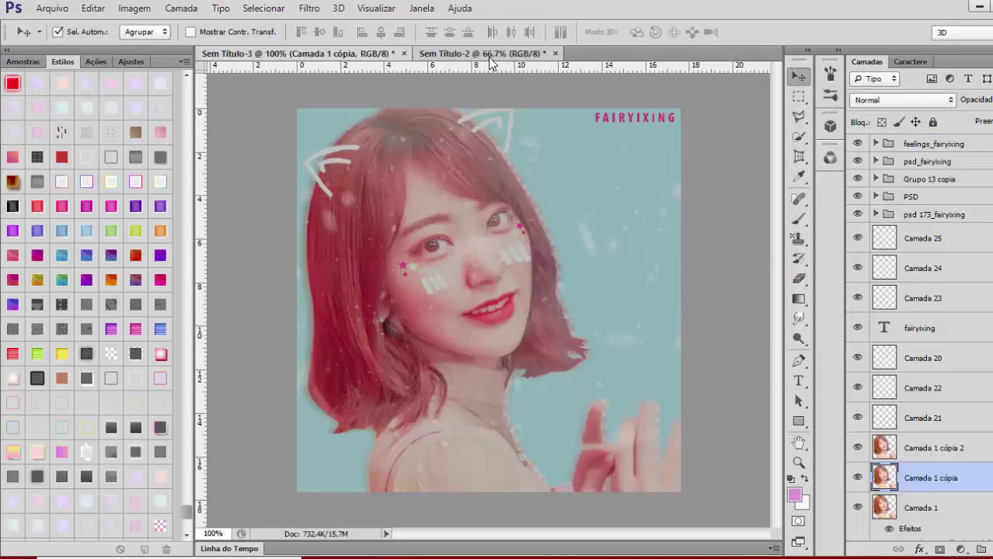
{"action": "left_click", "coordinate": [490, 54]}
Set up saving Sem Título-2 as a PNG in Documentos and enter layo as the file name
{"action": "key", "text": "ctrl+shift+s"}
{"action": "left_click", "coordinate": [221, 356]}
{"action": "left_click", "coordinate": [222, 540]}
{"action": "left_click", "coordinate": [45, 190]}
{"action": "double_click", "coordinate": [176, 84]}
{"action": "left_click", "coordinate": [230, 339]}
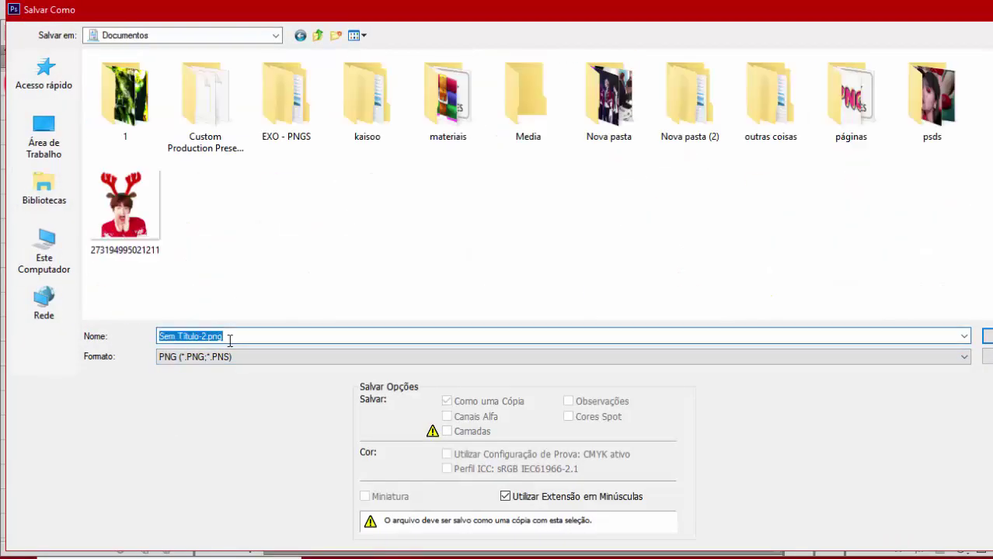
{"action": "type", "text": "layo"}
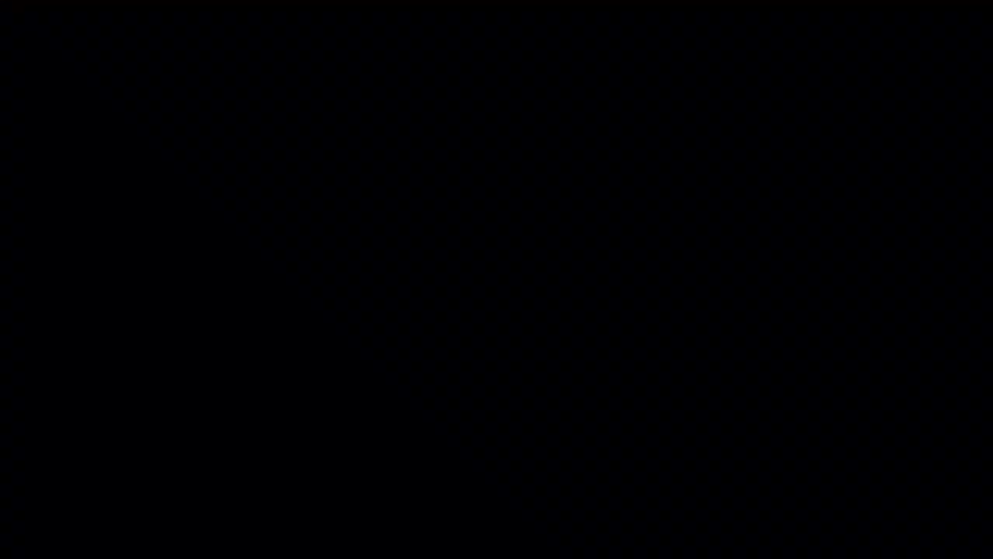